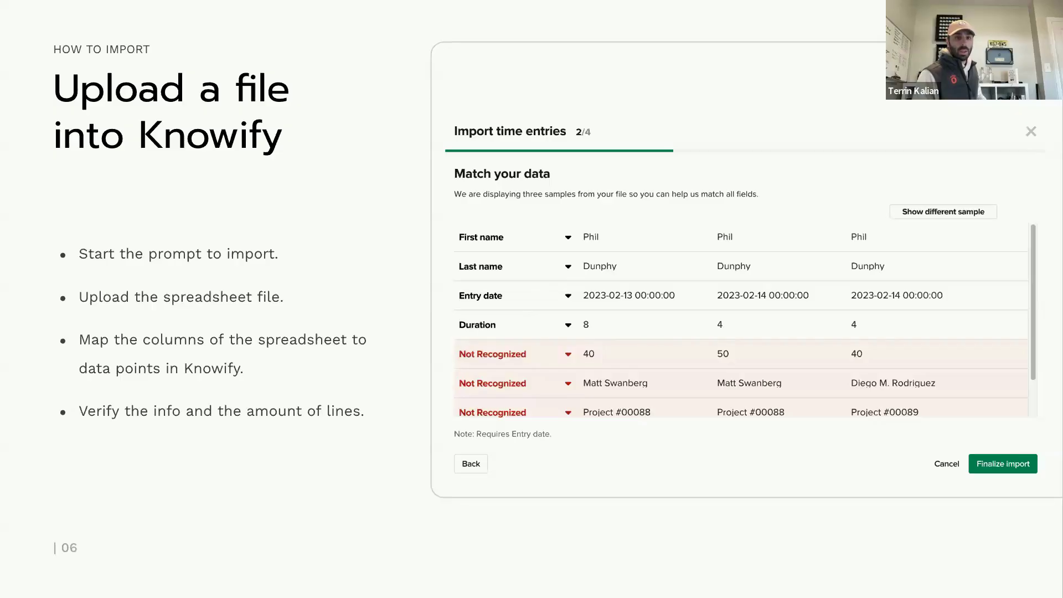
Exit the slideshow and switch to the Budget sheet of the Spreadsheet Imports file.
{"action": "key", "text": "Right"}
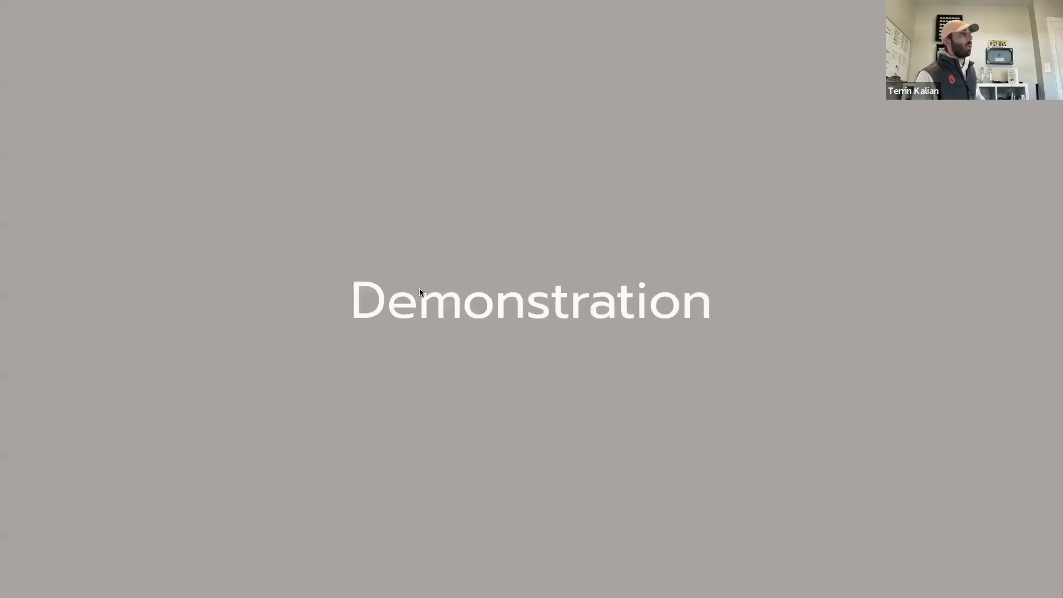
{"action": "key", "text": "Escape"}
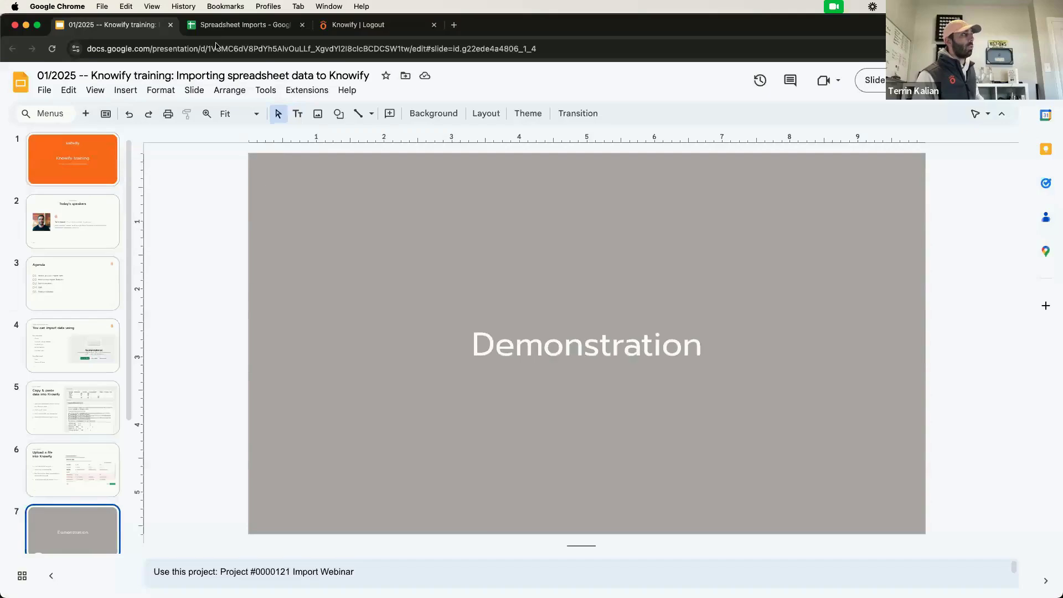
{"action": "left_click", "coordinate": [220, 29]}
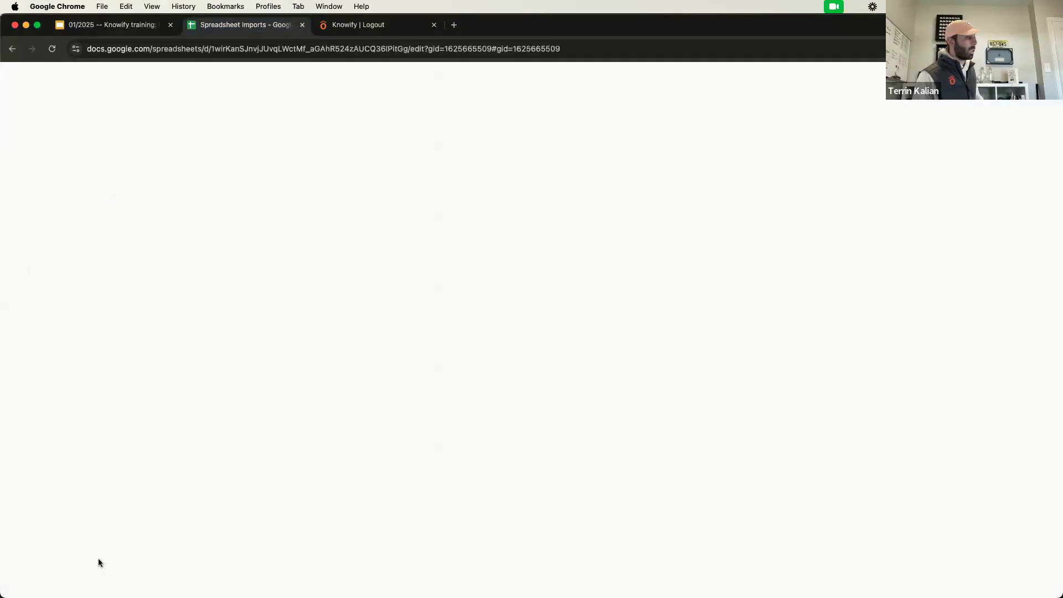
{"action": "left_click", "coordinate": [105, 588]}
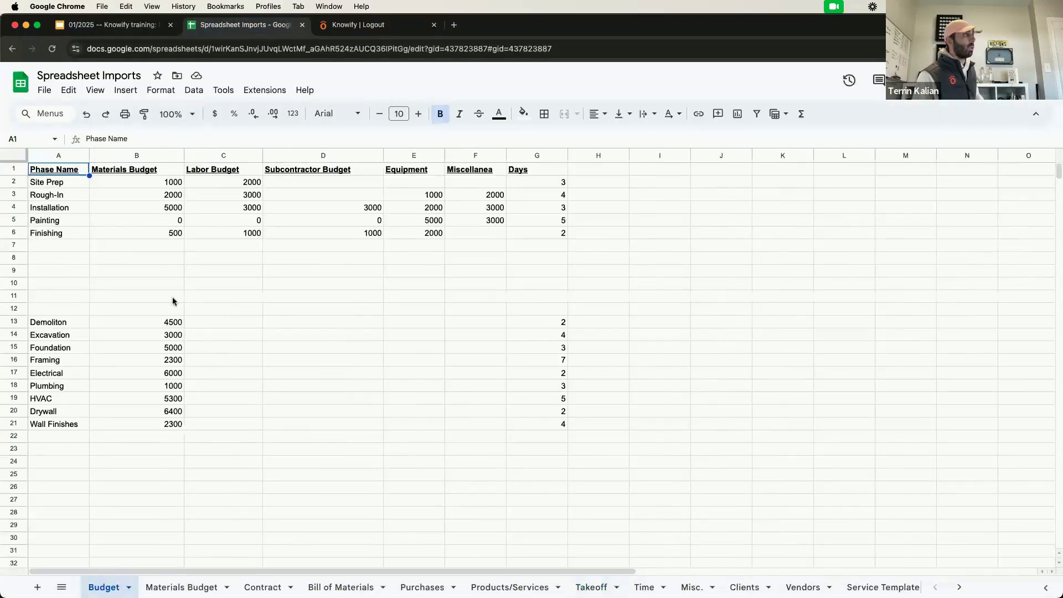
Review the phase budget rows on the Budget sheet and glance through the Materials Budget, Contract and Purchases sheets.
{"action": "left_click_drag", "start_coordinate": [68, 184], "coordinate": [559, 241]}
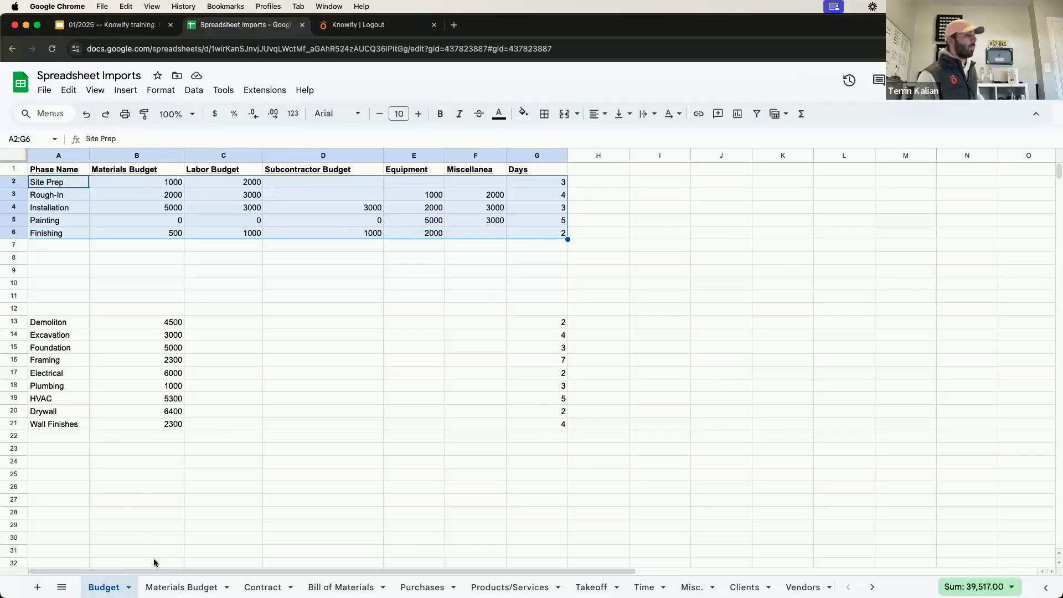
{"action": "left_click", "coordinate": [166, 587]}
{"action": "left_click", "coordinate": [263, 587]}
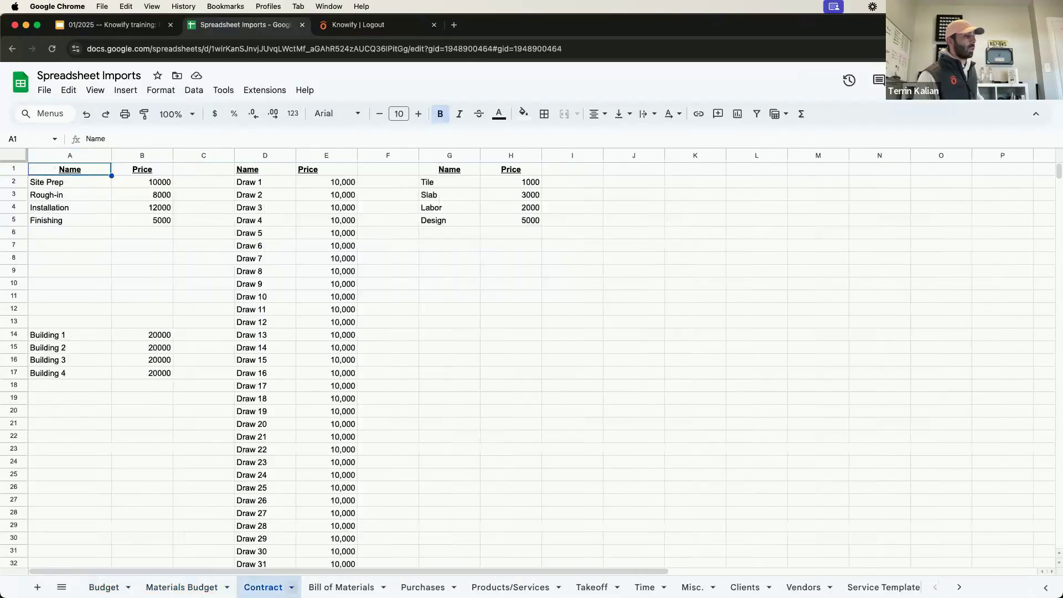
{"action": "left_click", "coordinate": [423, 587]}
{"action": "left_click", "coordinate": [116, 586]}
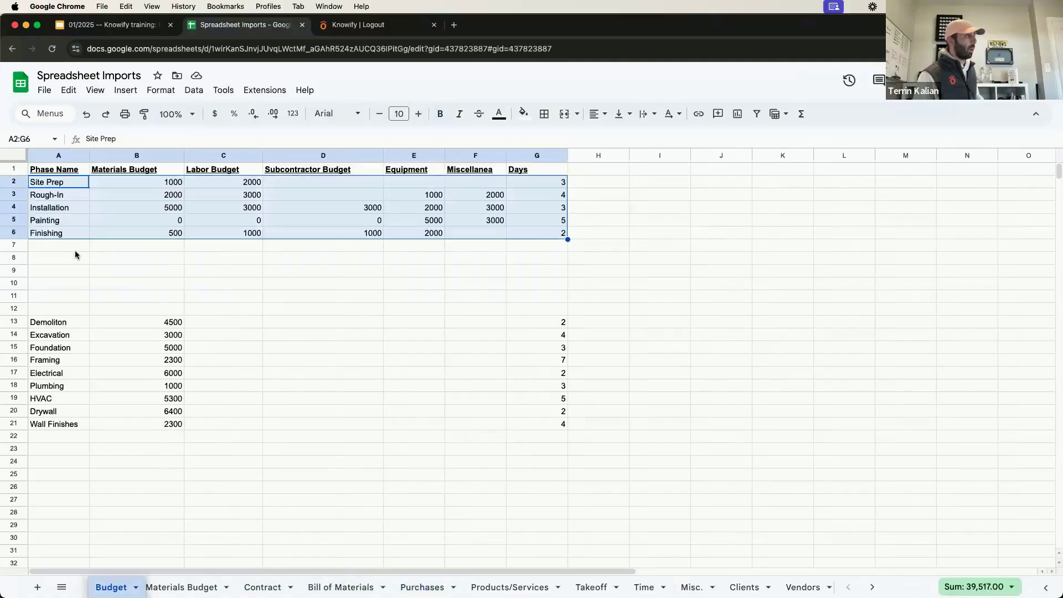
{"action": "left_click_drag", "start_coordinate": [356, 265], "coordinate": [118, 365]}
{"action": "left_click", "coordinate": [118, 366]}
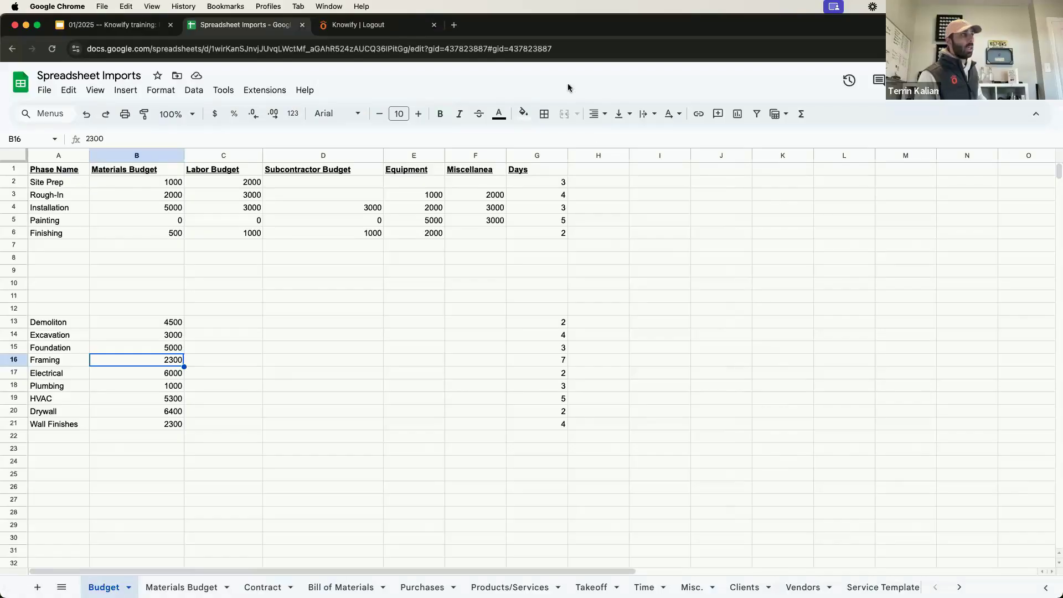
Switch to Knowify and sign in with the saved account credentials.
{"action": "left_click", "coordinate": [363, 25]}
{"action": "left_click", "coordinate": [520, 217]}
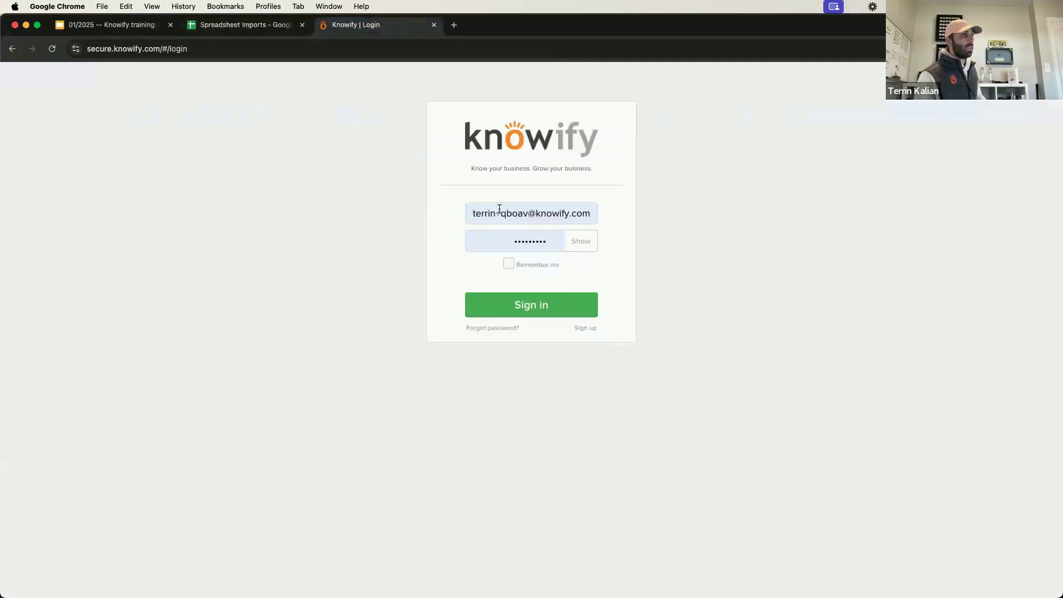
{"action": "left_click", "coordinate": [533, 303]}
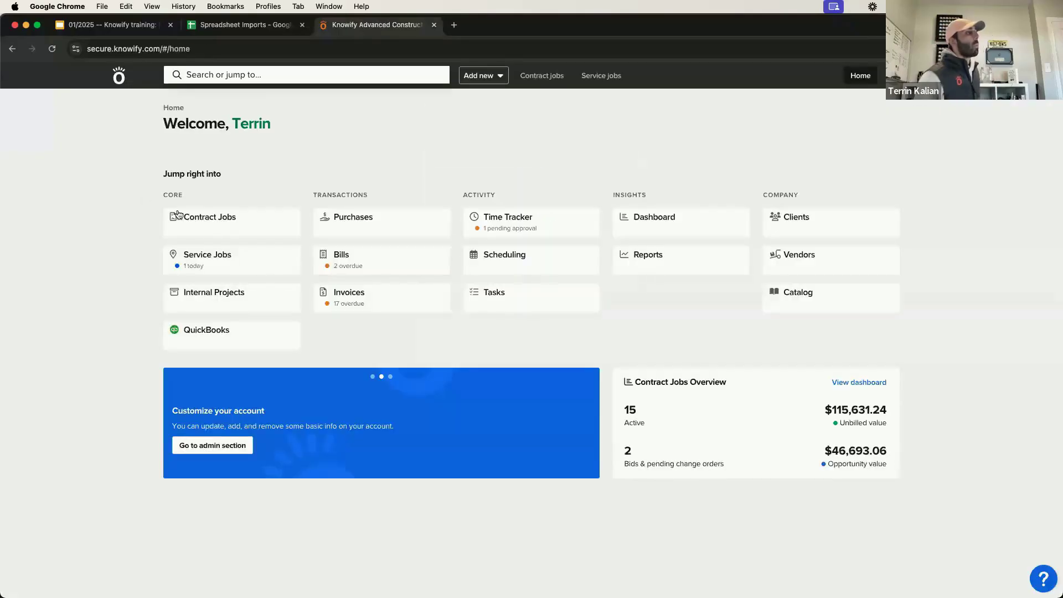
Open the plan of the contract job "Project #0000121 Import Webinar", which has no phases yet.
{"action": "left_click", "coordinate": [208, 223]}
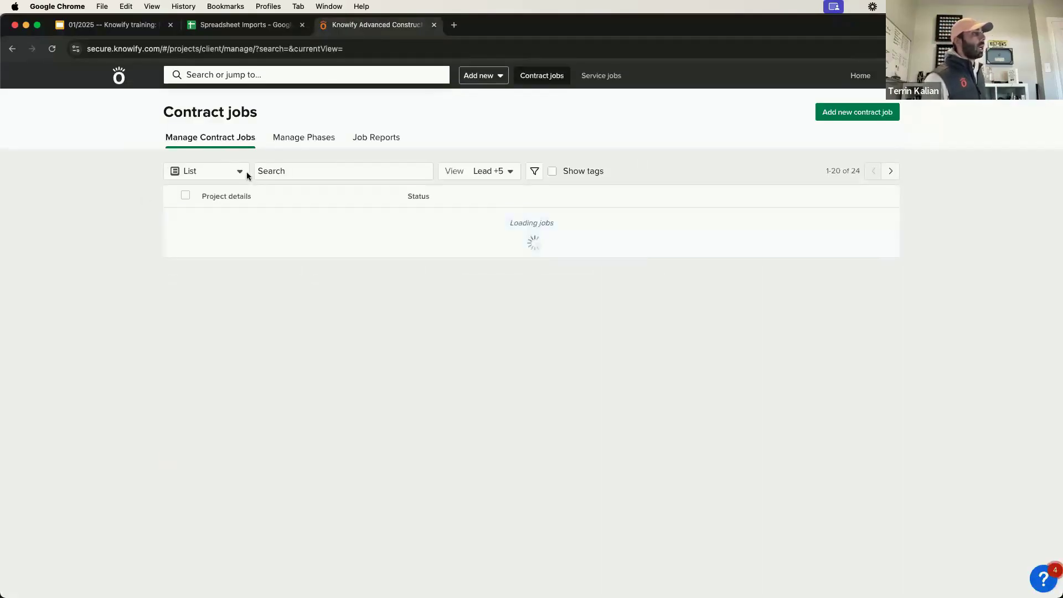
{"action": "scroll", "coordinate": [293, 344], "scroll_direction": "down", "scroll_amount": 2}
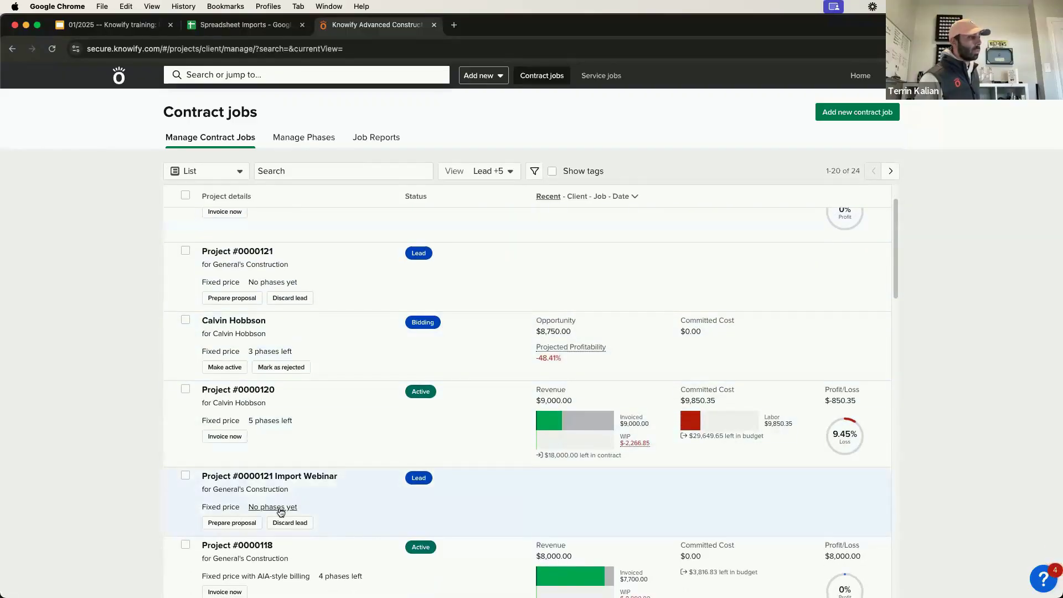
{"action": "left_click", "coordinate": [281, 513]}
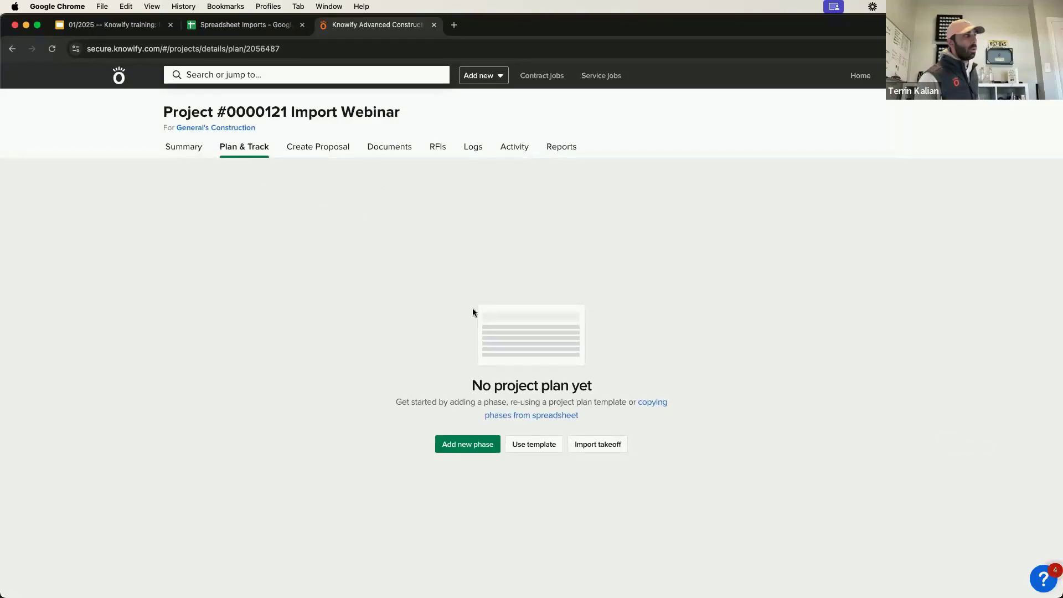
Return to the Spreadsheet Imports file and rename the Budget sheet as Phases.
{"action": "key", "text": "super+alt+Left"}
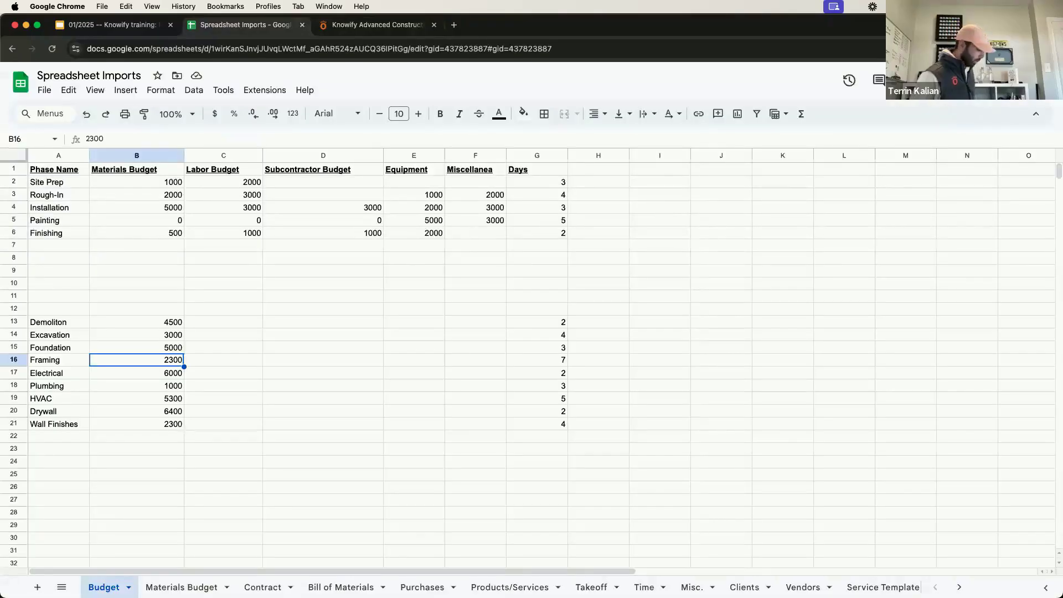
{"action": "double_click", "coordinate": [104, 587]}
{"action": "type", "text": "Phases"}
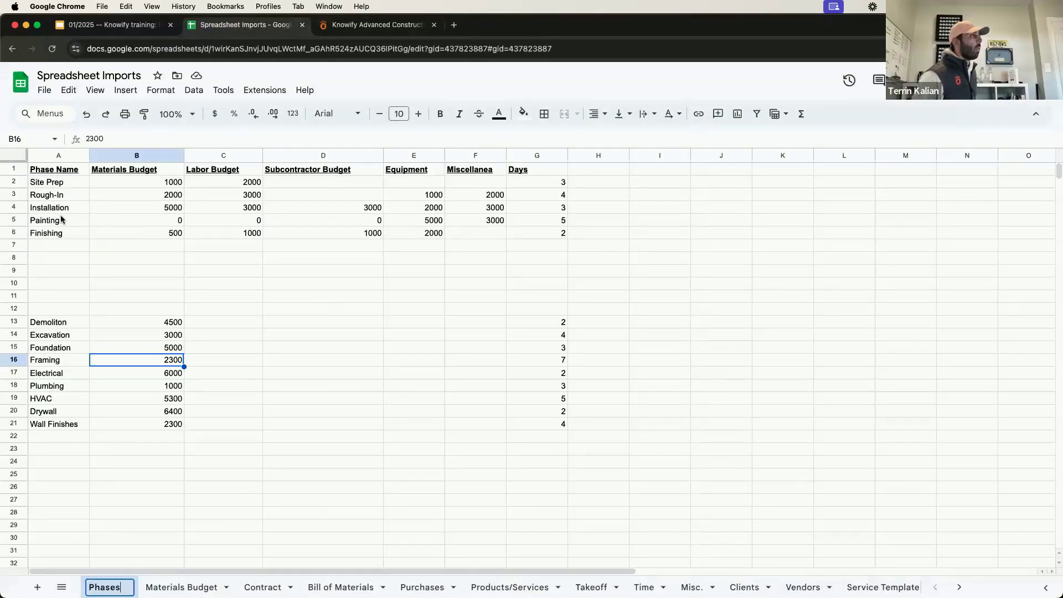
{"action": "key", "text": "Return"}
Copy the phase rows from Site Prep to Finishing, cells A2:G6, without the header row.
{"action": "left_click_drag", "start_coordinate": [58, 187], "coordinate": [532, 237]}
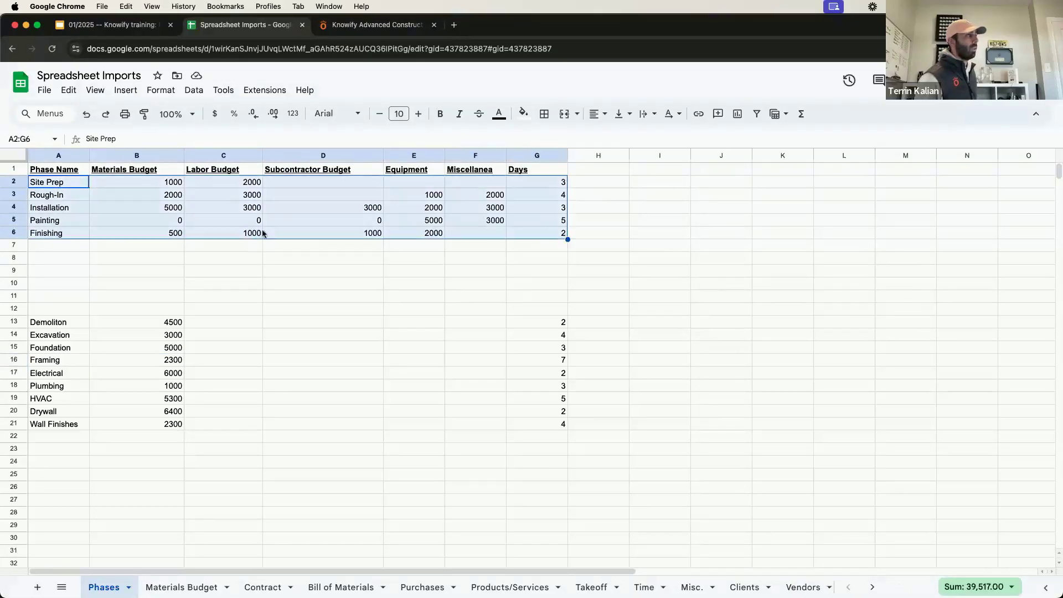
{"action": "right_click", "coordinate": [300, 246]}
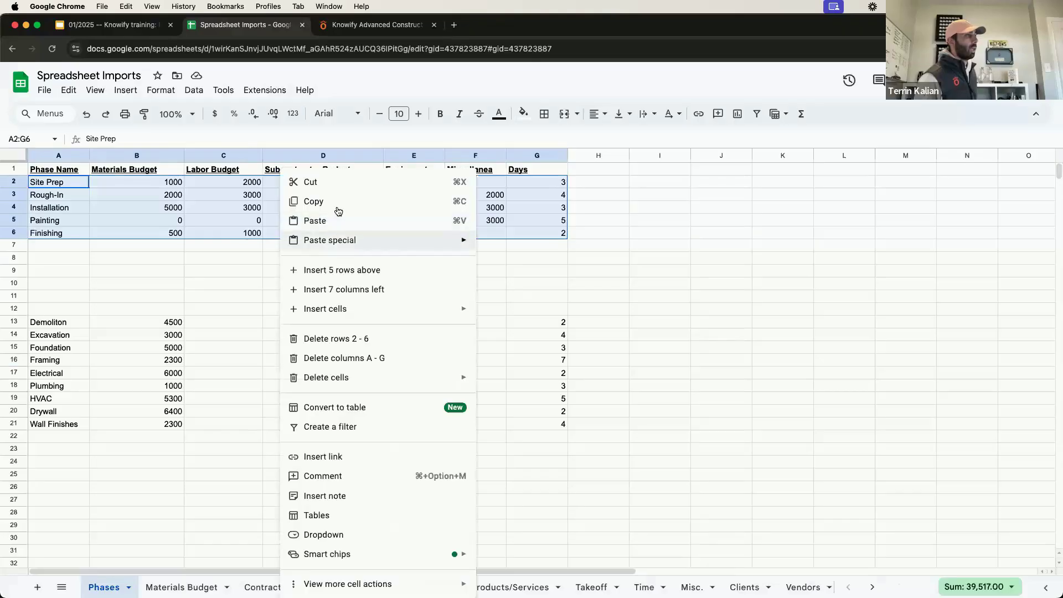
{"action": "left_click", "coordinate": [315, 206]}
Switch back to Knowify and start copying phases from a spreadsheet into the empty project plan.
{"action": "key", "text": "ctrl+Tab"}
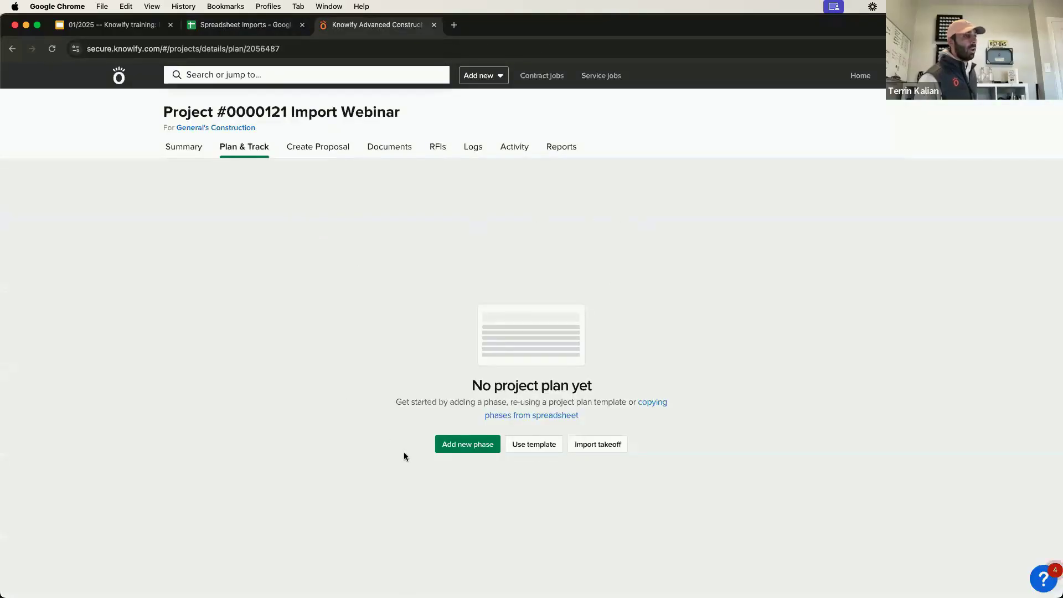
{"action": "left_click_drag", "start_coordinate": [398, 404], "coordinate": [636, 404]}
{"action": "left_click", "coordinate": [636, 404]}
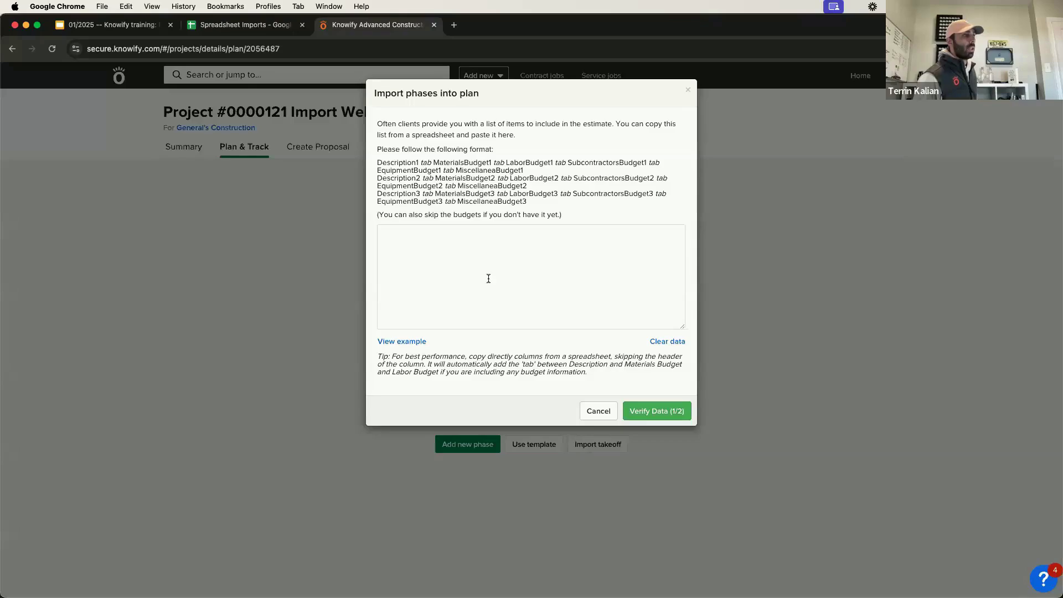
Load the example data into the phase import, look over its layout and delete it.
{"action": "left_click", "coordinate": [401, 346]}
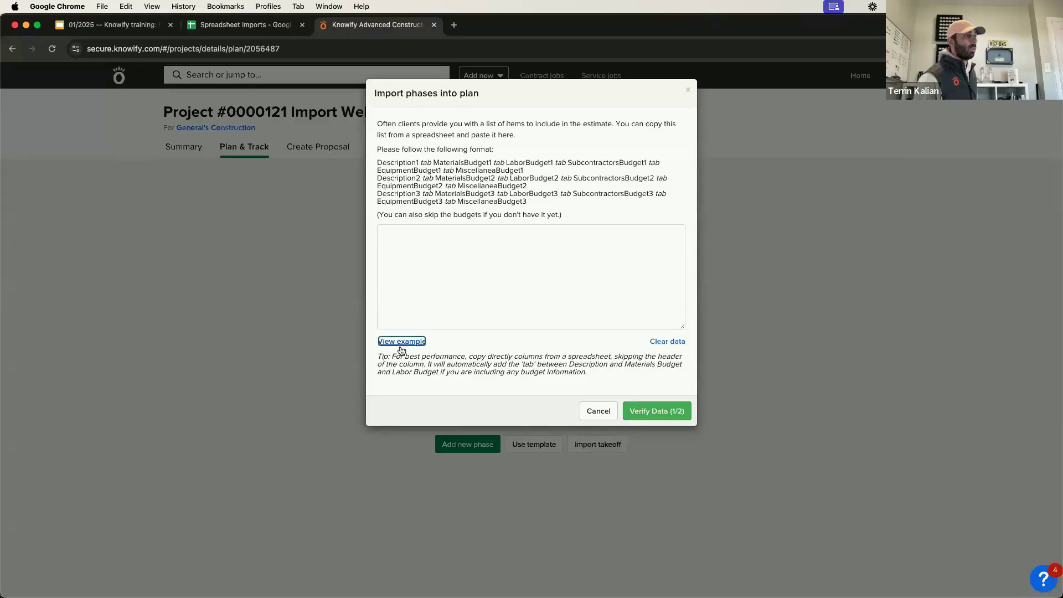
{"action": "left_click_drag", "start_coordinate": [459, 305], "coordinate": [334, 206]}
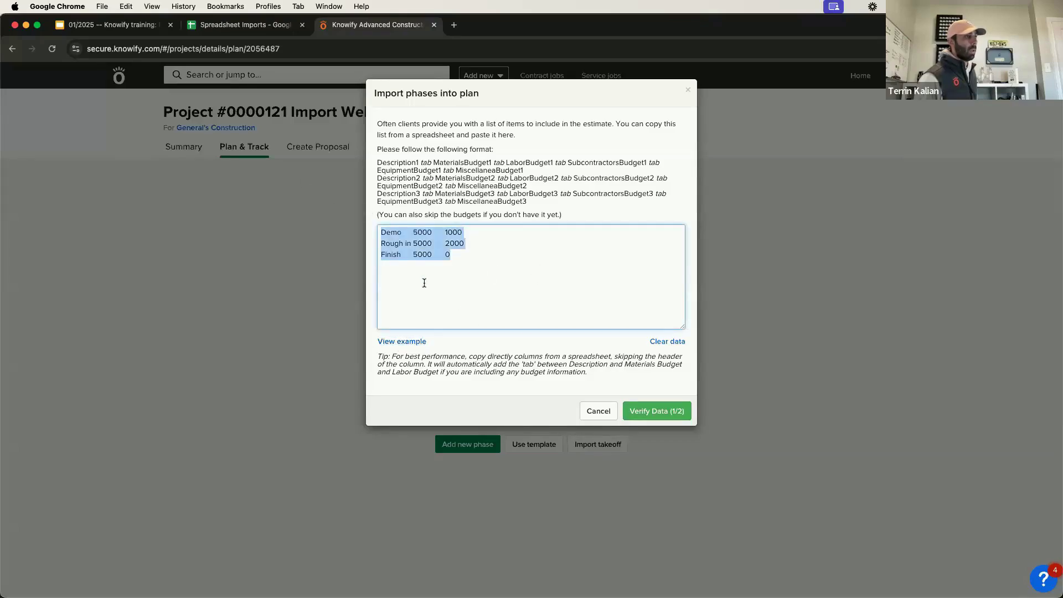
{"action": "left_click", "coordinate": [424, 283]}
{"action": "left_click_drag", "start_coordinate": [466, 306], "coordinate": [356, 158]}
{"action": "left_click", "coordinate": [185, 160]}
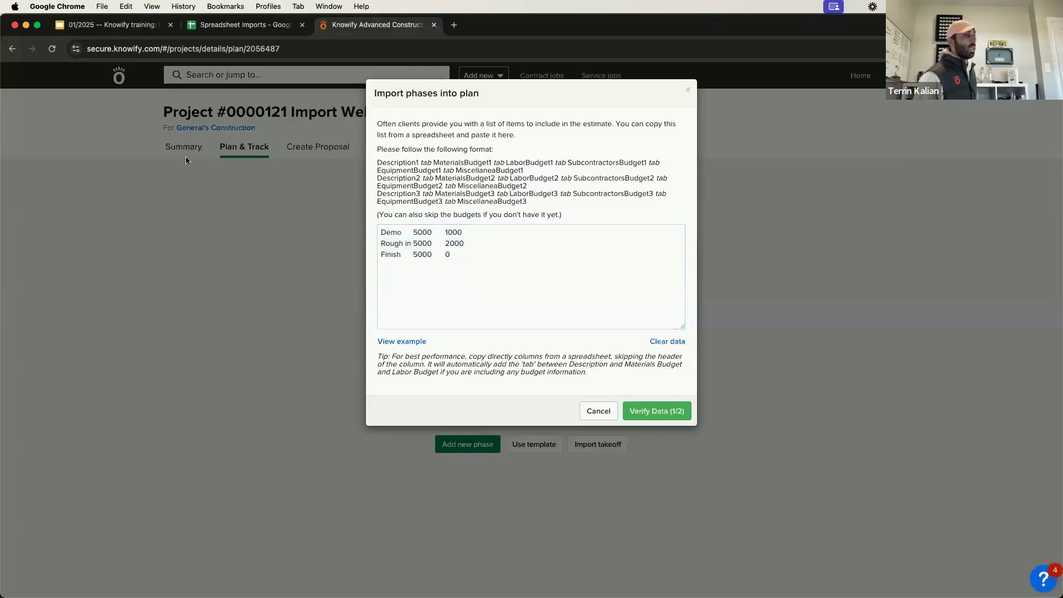
{"action": "left_click_drag", "start_coordinate": [535, 257], "coordinate": [476, 207]}
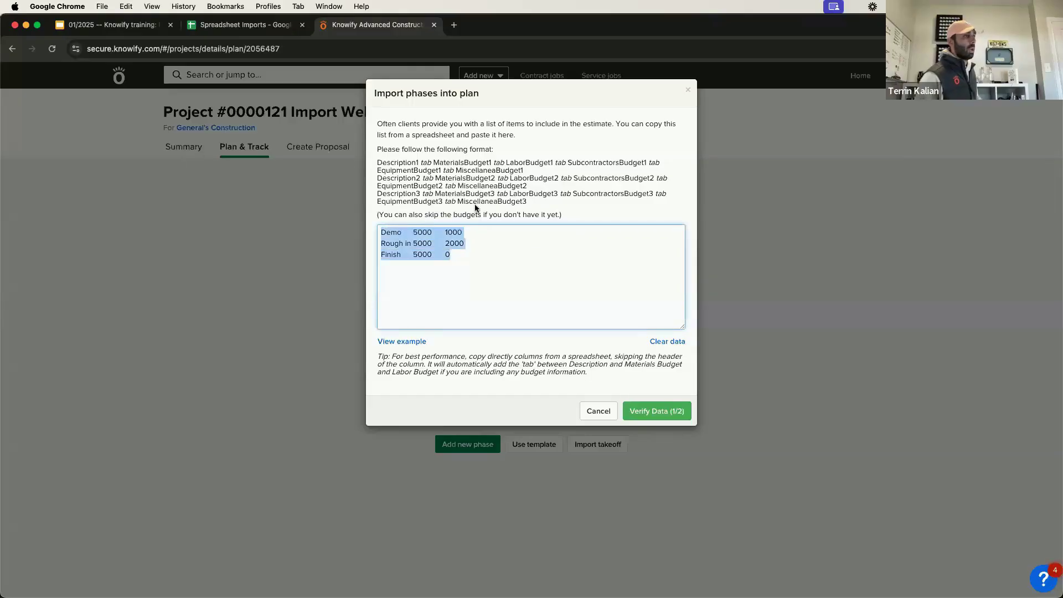
{"action": "key", "text": "BackSpace"}
Paste the copied spreadsheet rows into the phase import and submit them for verification.
{"action": "right_click", "coordinate": [448, 251]}
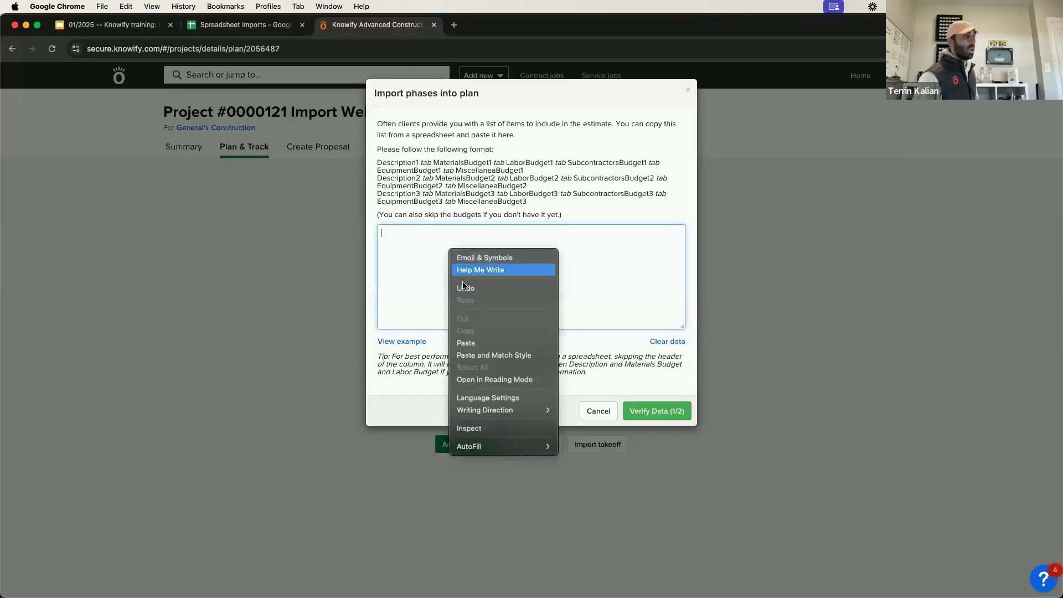
{"action": "left_click", "coordinate": [470, 341]}
{"action": "left_click", "coordinate": [647, 415]}
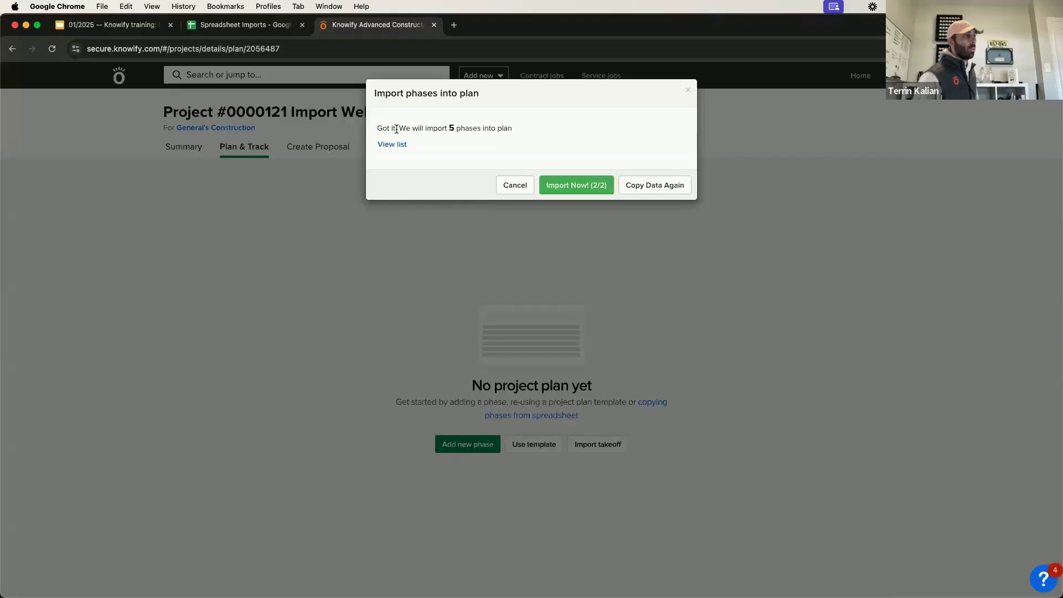
Check the list of recognized phases with their budgets and import them into the plan.
{"action": "left_click_drag", "start_coordinate": [397, 129], "coordinate": [551, 133]}
{"action": "left_click", "coordinate": [547, 133]}
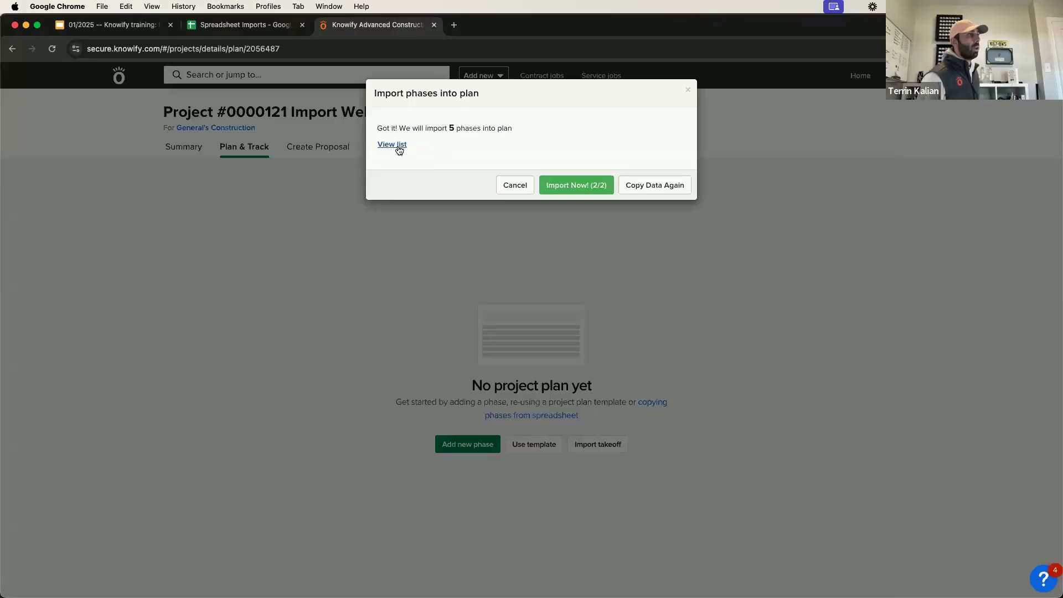
{"action": "left_click", "coordinate": [398, 145]}
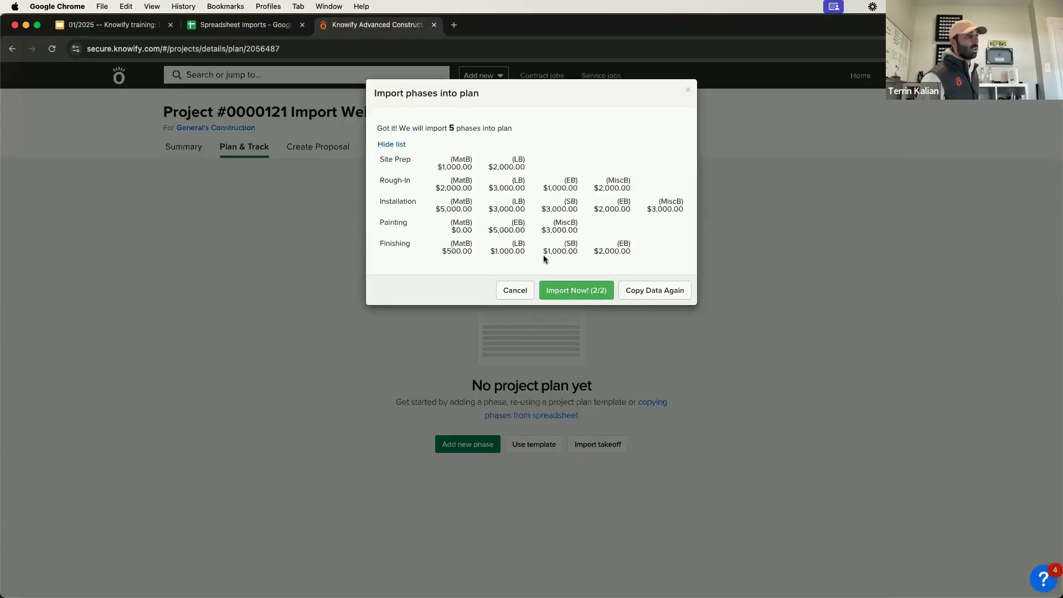
{"action": "left_click", "coordinate": [582, 296]}
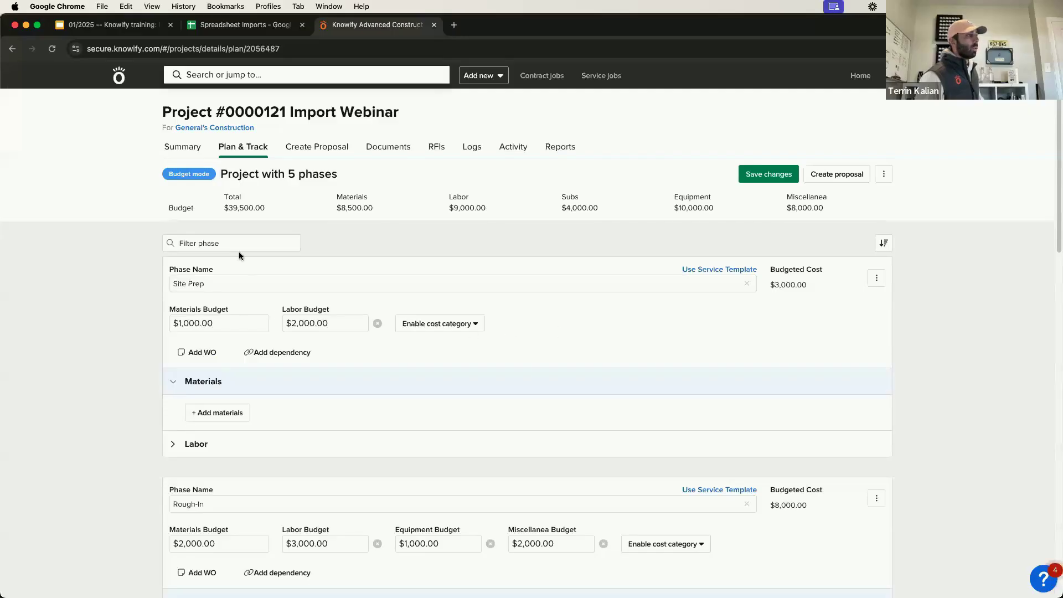
Review the imported phases and their cost category budgets in the project plan.
{"action": "left_click_drag", "start_coordinate": [289, 175], "coordinate": [350, 185]}
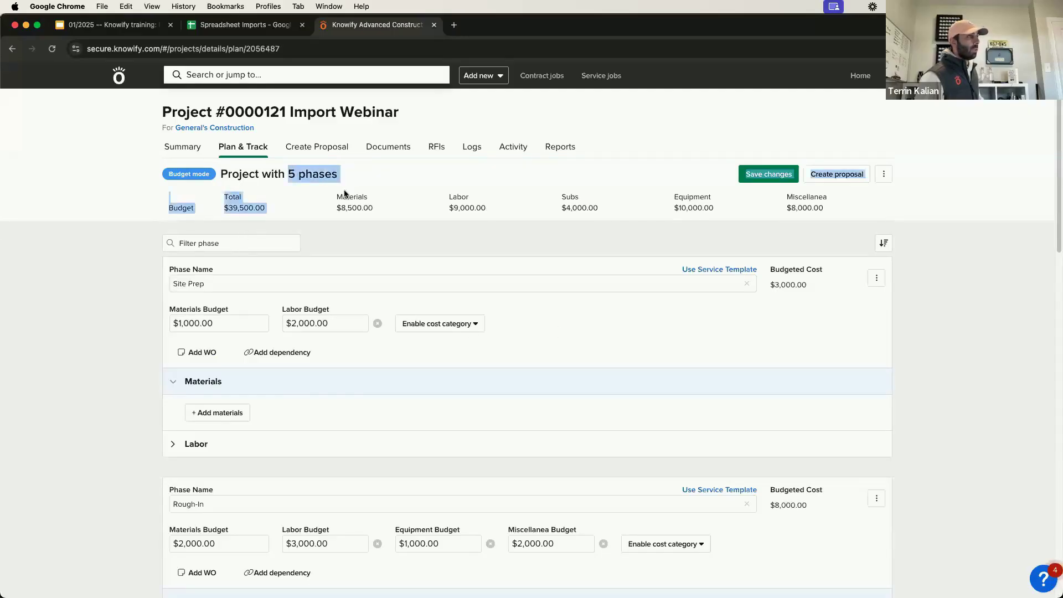
{"action": "left_click", "coordinate": [344, 191]}
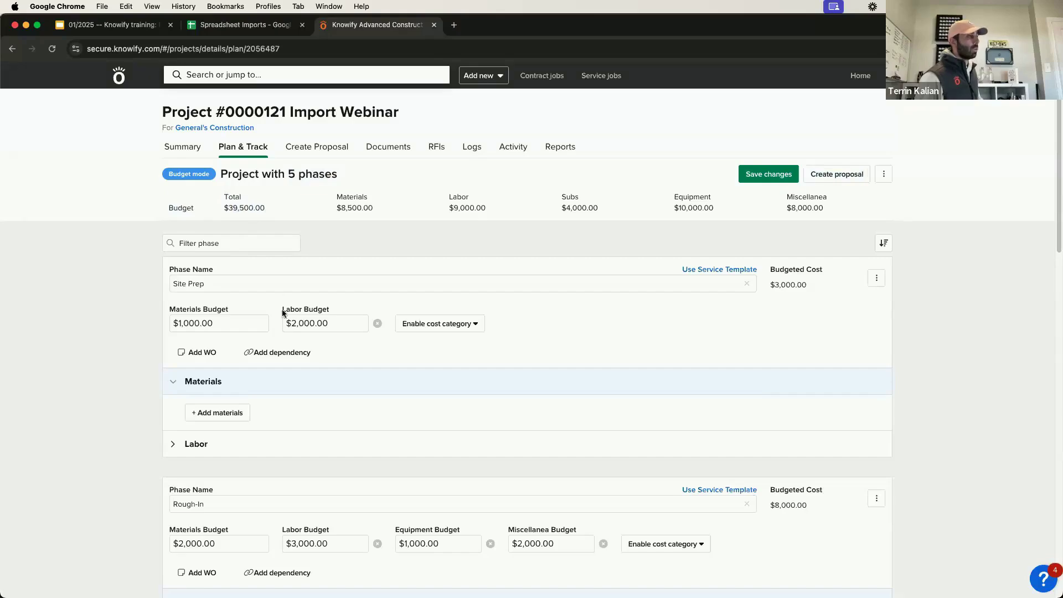
{"action": "scroll", "coordinate": [289, 314], "scroll_direction": "down", "scroll_amount": 2}
{"action": "scroll", "coordinate": [309, 439], "scroll_direction": "down", "scroll_amount": 5}
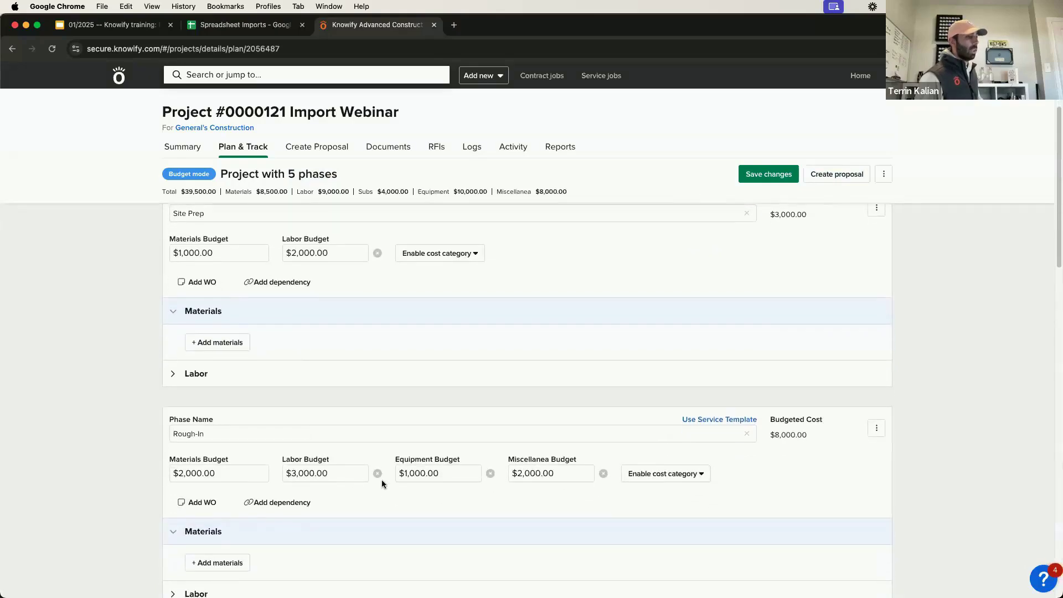
{"action": "scroll", "coordinate": [386, 475], "scroll_direction": "down", "scroll_amount": 8}
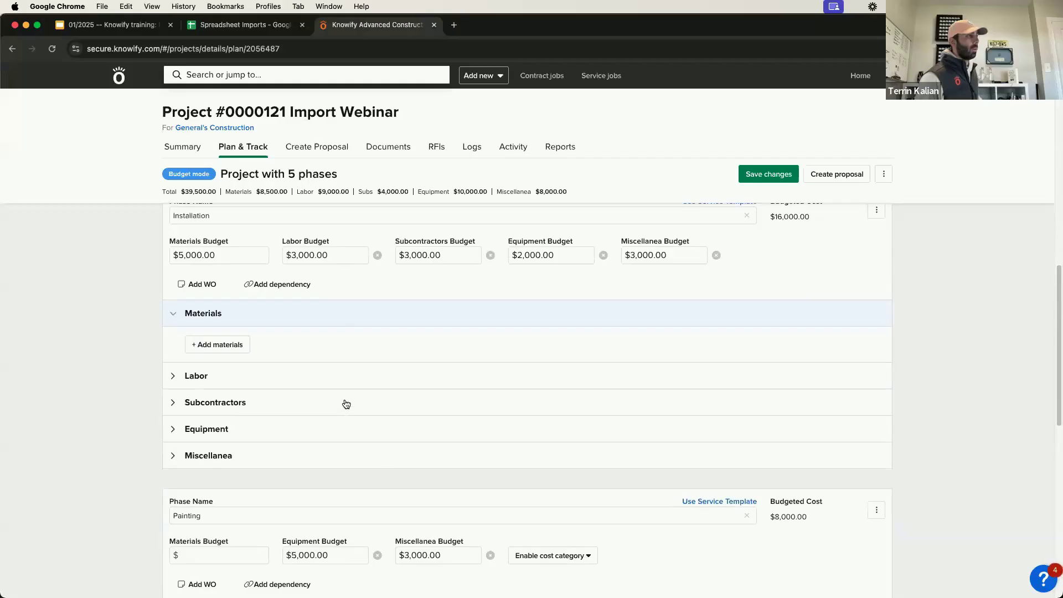
Return to the Phases sheet and check the Site Prep materials and labor budget cells.
{"action": "key", "text": "super+alt+Left"}
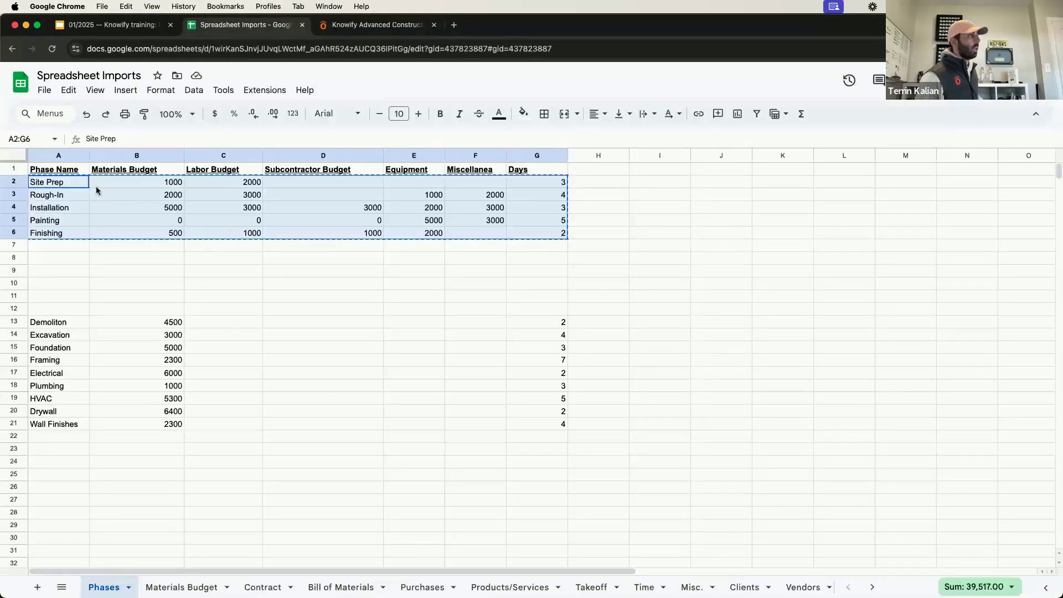
{"action": "left_click", "coordinate": [102, 185]}
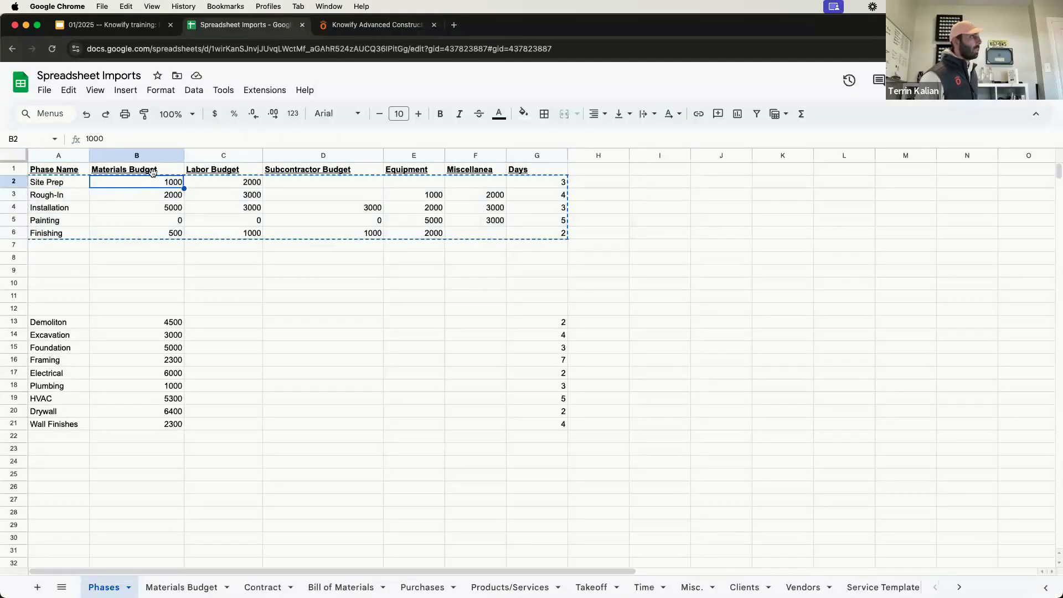
{"action": "left_click", "coordinate": [229, 182]}
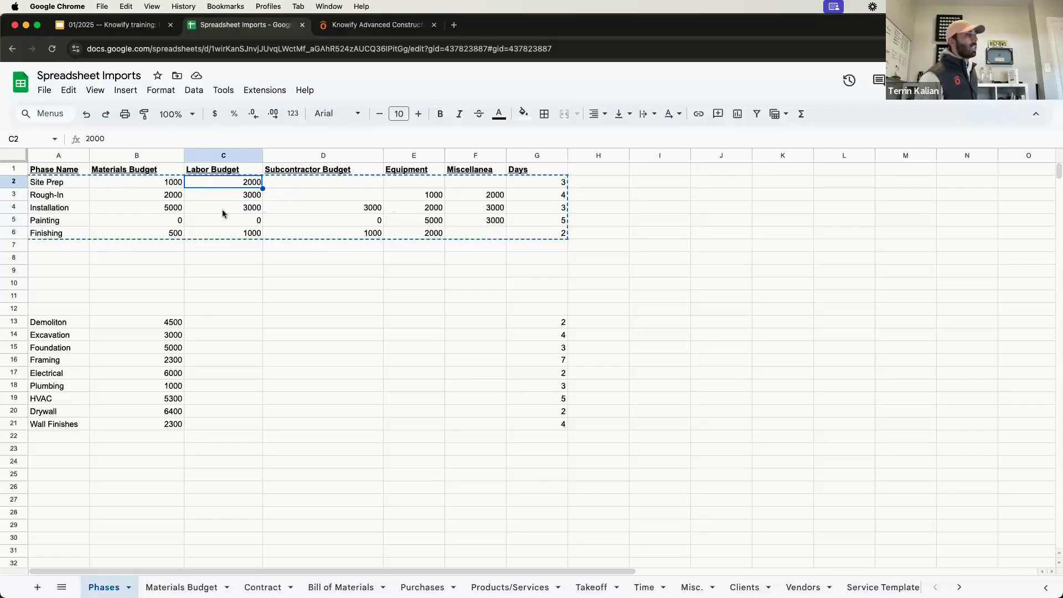
Compare the Finishing row's budgets in the Phases sheet with the Finishing phase in the Knowify project plan.
{"action": "left_click", "coordinate": [61, 236]}
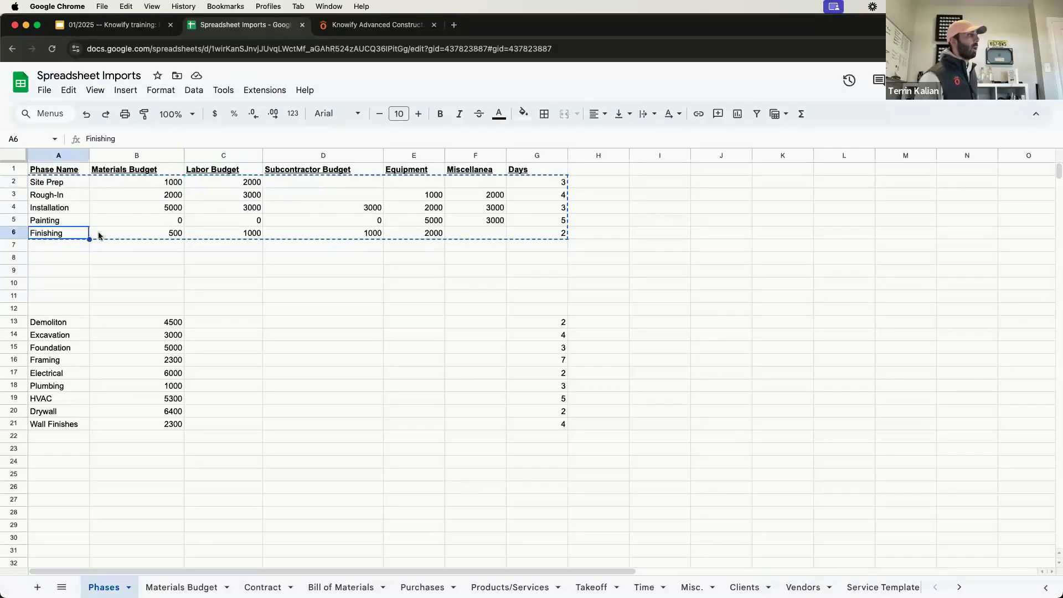
{"action": "left_click", "coordinate": [136, 236]}
{"action": "left_click", "coordinate": [291, 223]}
{"action": "left_click", "coordinate": [411, 235]}
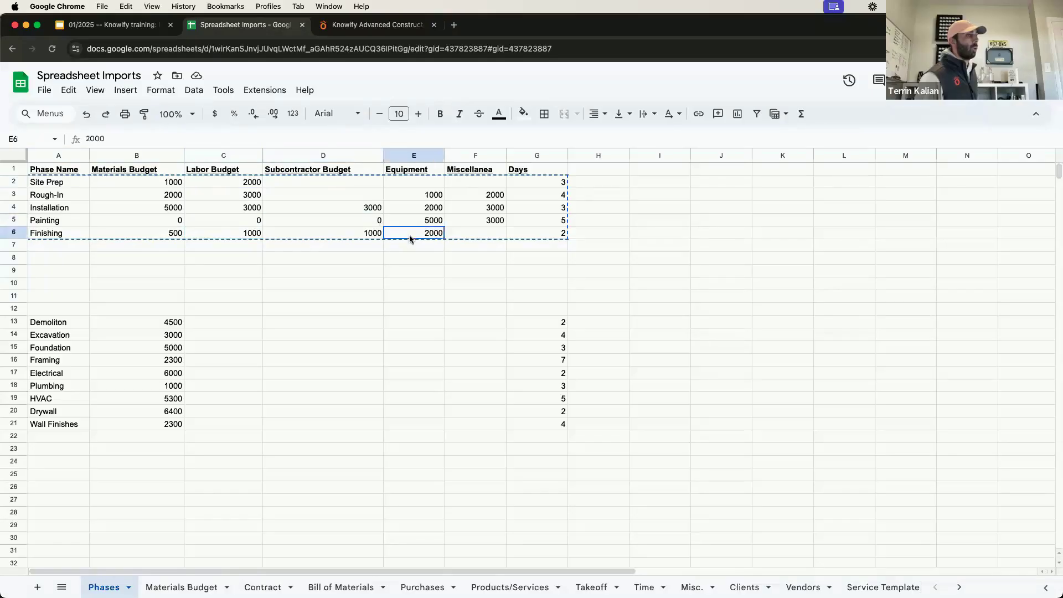
{"action": "left_click", "coordinate": [396, 260]}
{"action": "key", "text": "ctrl+Tab"}
{"action": "scroll", "coordinate": [255, 296], "scroll_direction": "down", "scroll_amount": 10}
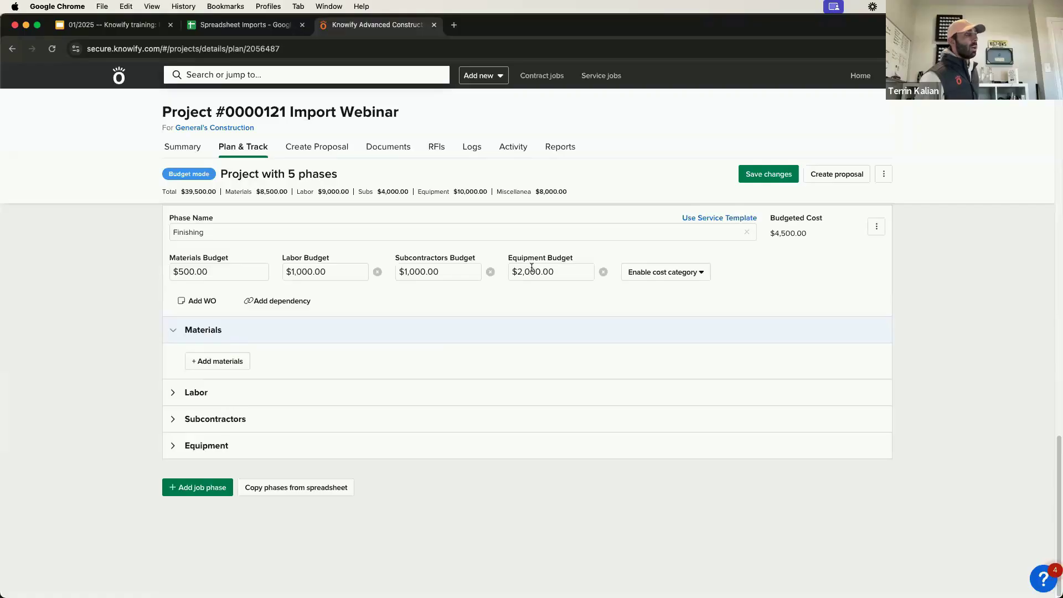
{"action": "scroll", "coordinate": [515, 304], "scroll_direction": "up", "scroll_amount": 4}
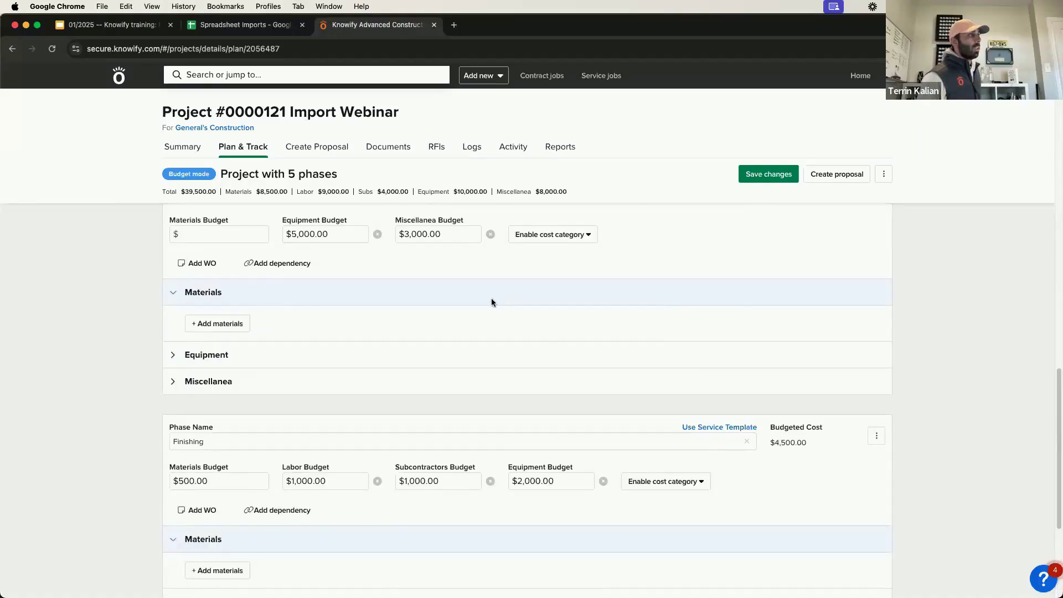
Compare the Rough-In row, including its subcontractor budget cell, with the cost categories of the Rough-In phase in the plan.
{"action": "key", "text": "ctrl+shift+Tab"}
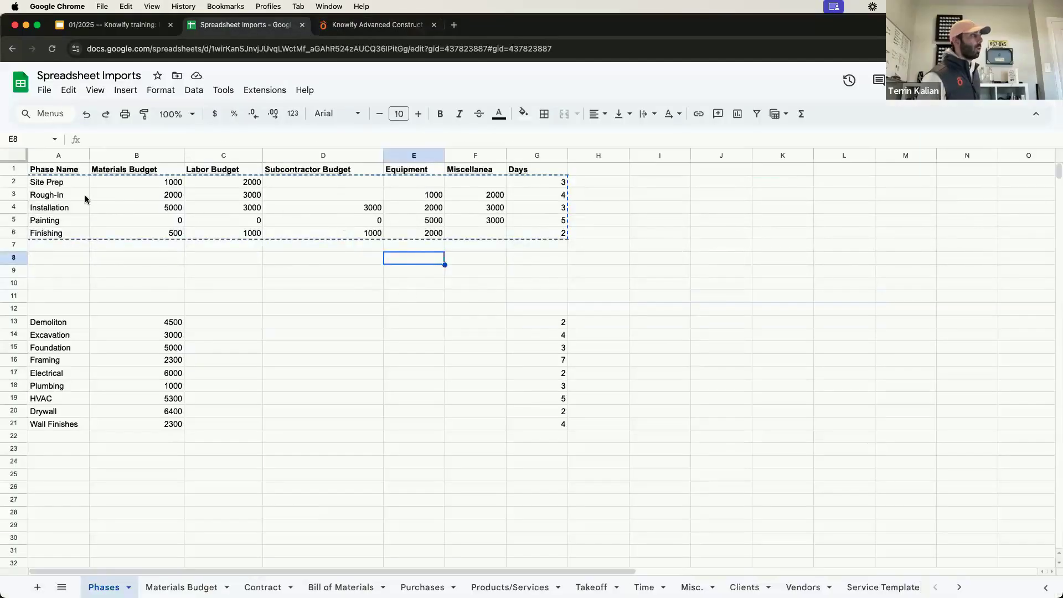
{"action": "left_click", "coordinate": [303, 196]}
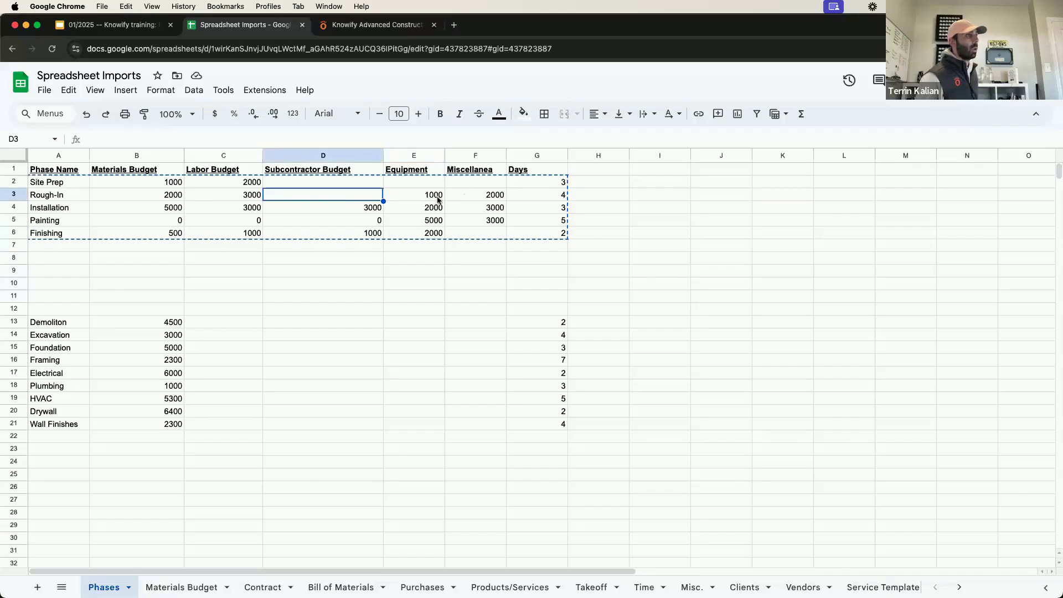
{"action": "key", "text": "ctrl+Tab"}
{"action": "scroll", "coordinate": [377, 343], "scroll_direction": "up", "scroll_amount": 8}
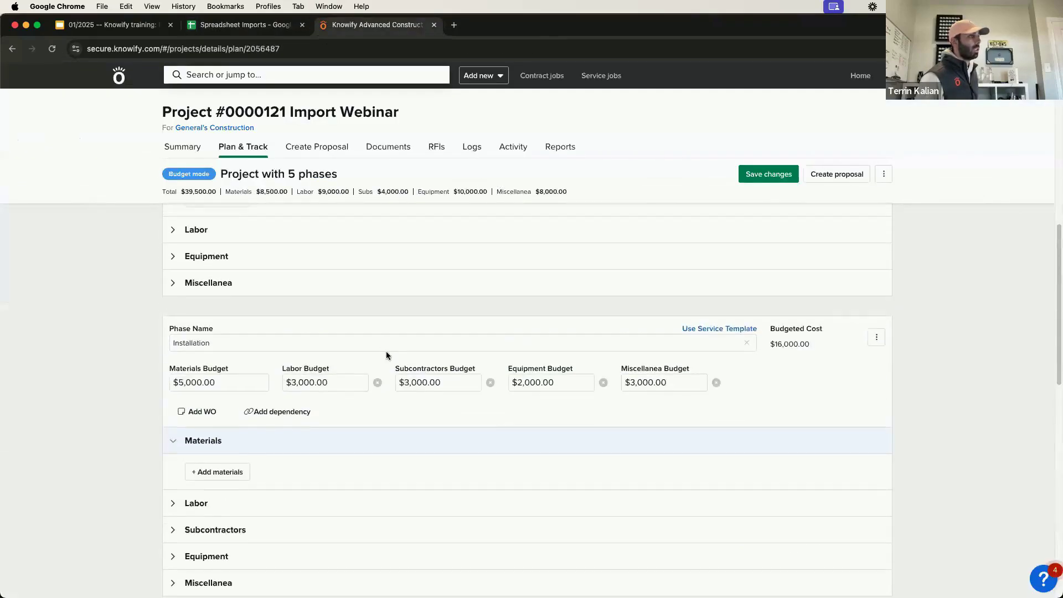
{"action": "key", "text": "ctrl+shift+Tab"}
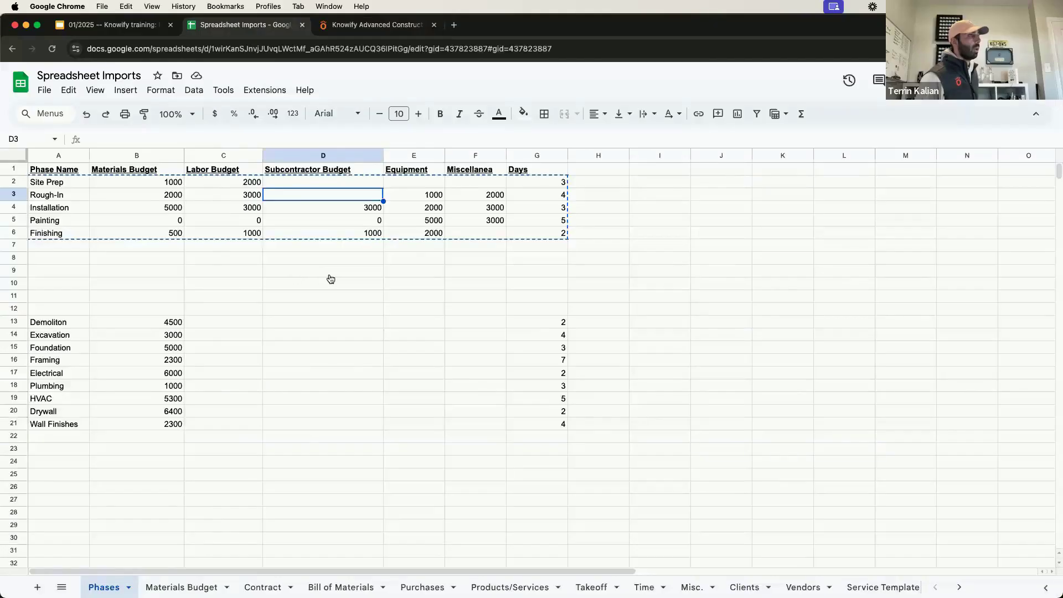
{"action": "key", "text": "ctrl+Tab"}
{"action": "scroll", "coordinate": [294, 288], "scroll_direction": "up", "scroll_amount": 3}
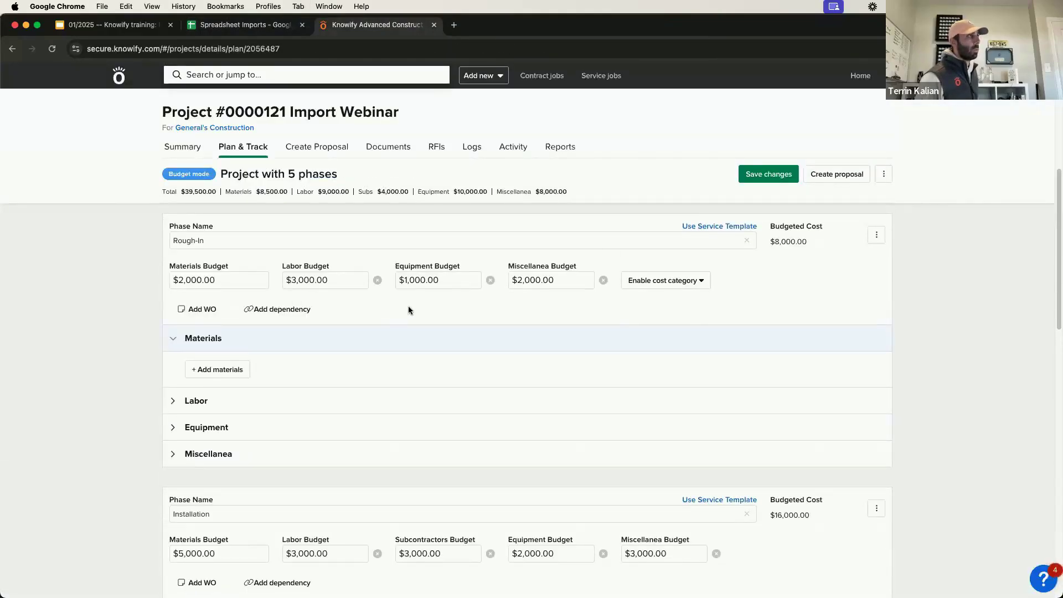
{"action": "key", "text": "ctrl+Tab"}
{"action": "key", "text": "ctrl+Tab"}
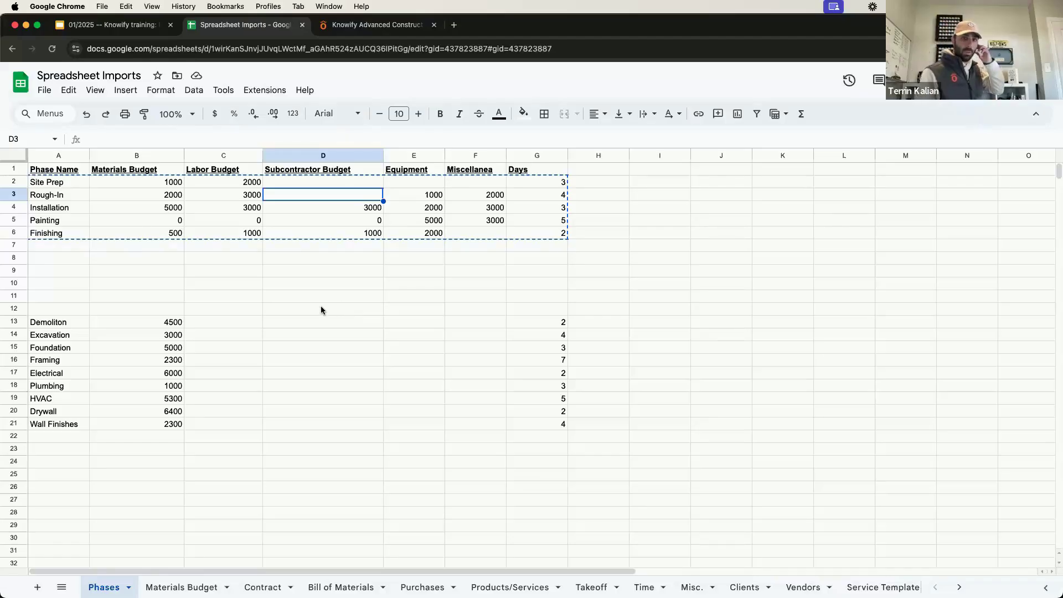
{"action": "mouse_move", "coordinate": [69, 187]}
{"action": "left_mouse_down"}
{"action": "mouse_move", "coordinate": [553, 232]}
{"action": "mouse_move", "coordinate": [108, 207]}
{"action": "mouse_move", "coordinate": [75, 180]}
{"action": "left_mouse_up"}
{"action": "left_click", "coordinate": [552, 235]}
{"action": "left_click", "coordinate": [75, 182]}
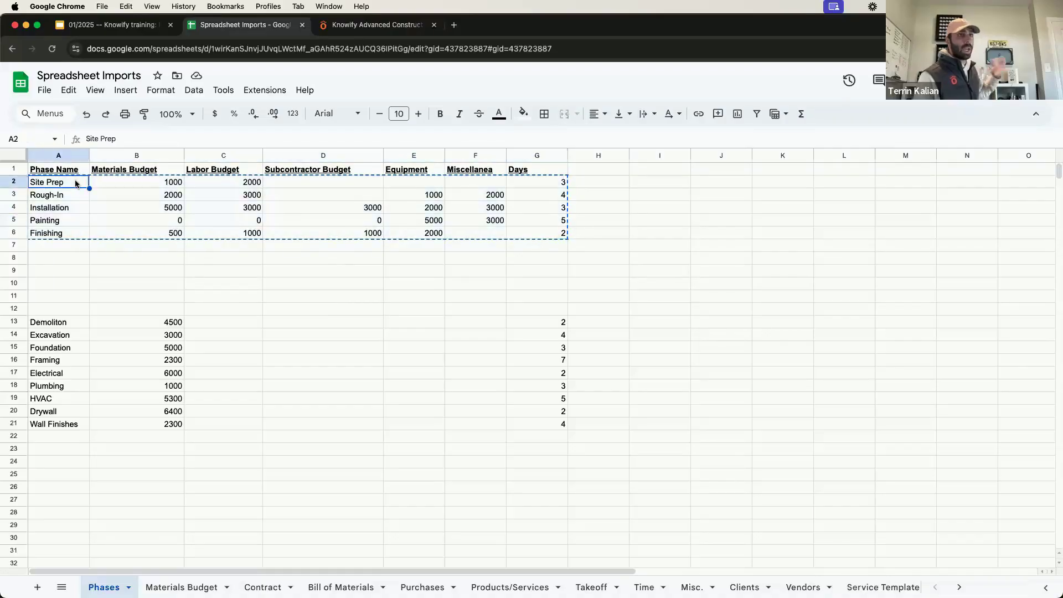
{"action": "left_click", "coordinate": [354, 325]}
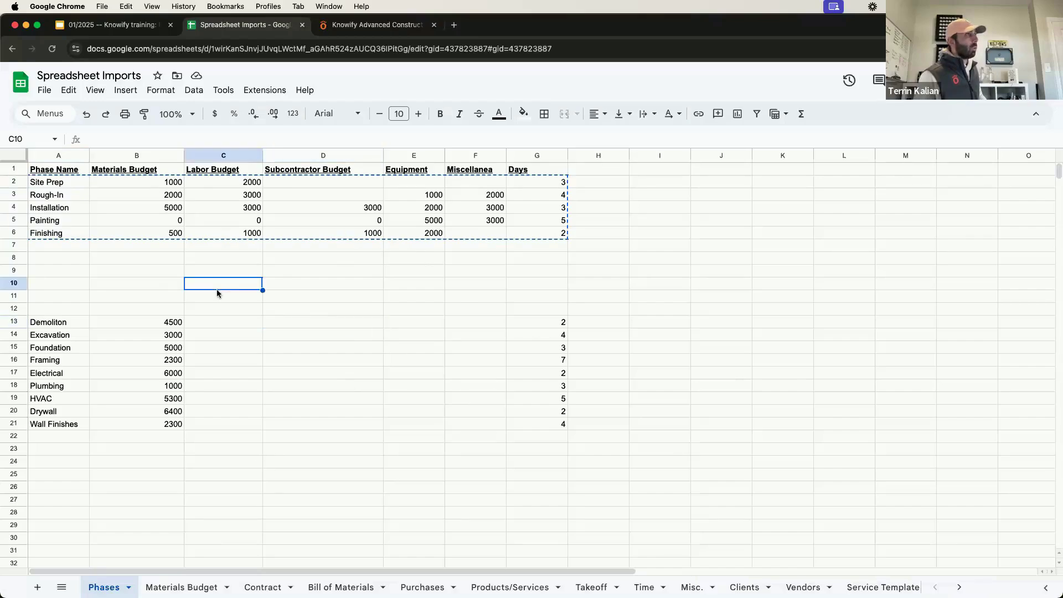
In the Knowify plan, start a materials list for the Installation phase and open its spreadsheet import.
{"action": "key", "text": "ctrl+Tab"}
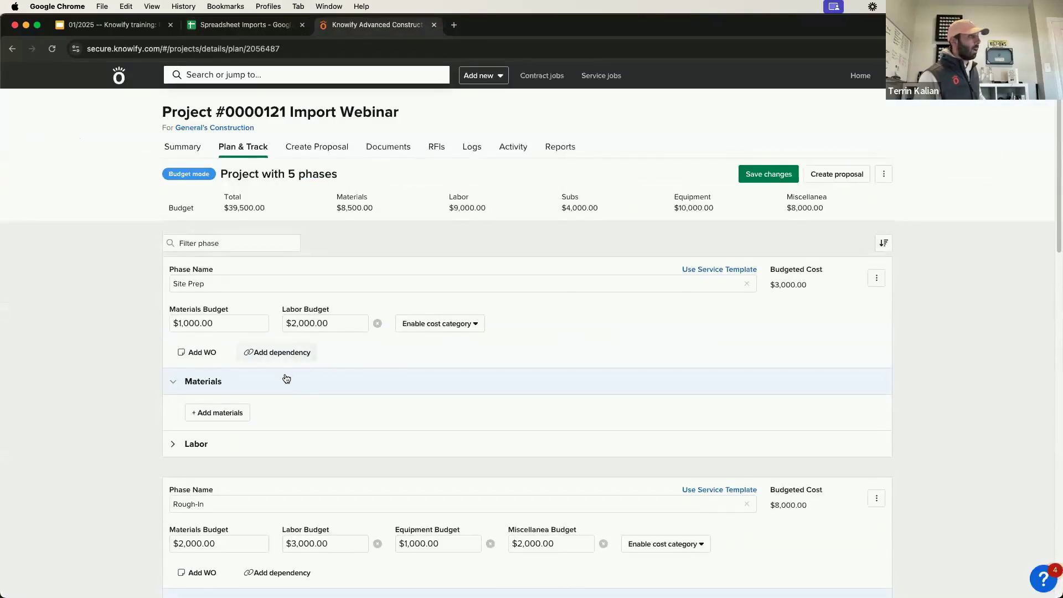
{"action": "scroll", "coordinate": [287, 377], "scroll_direction": "down", "scroll_amount": 10}
{"action": "scroll", "coordinate": [278, 368], "scroll_direction": "down", "scroll_amount": 2}
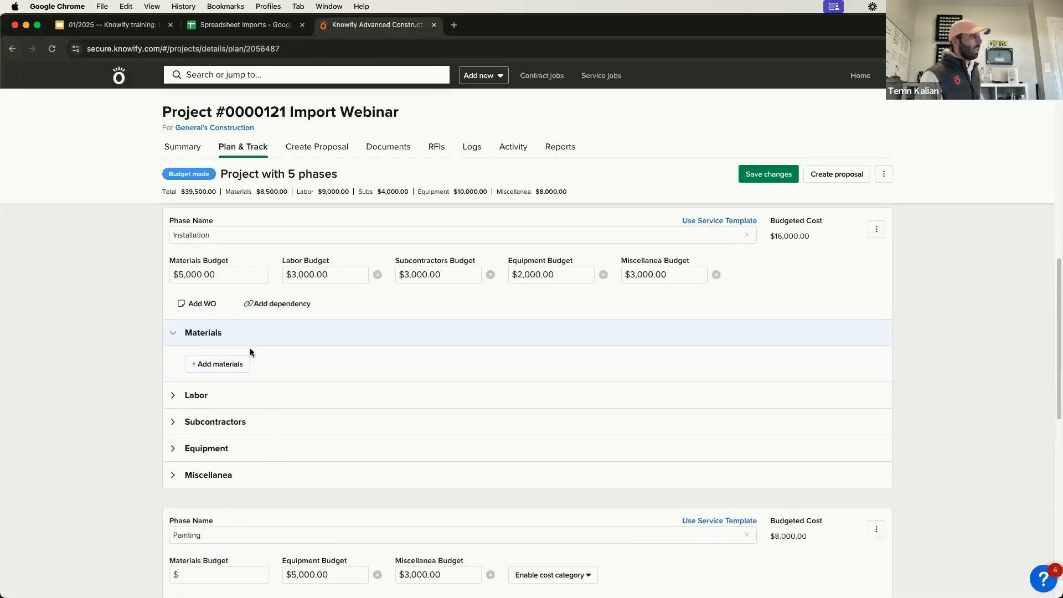
{"action": "left_click", "coordinate": [222, 275]}
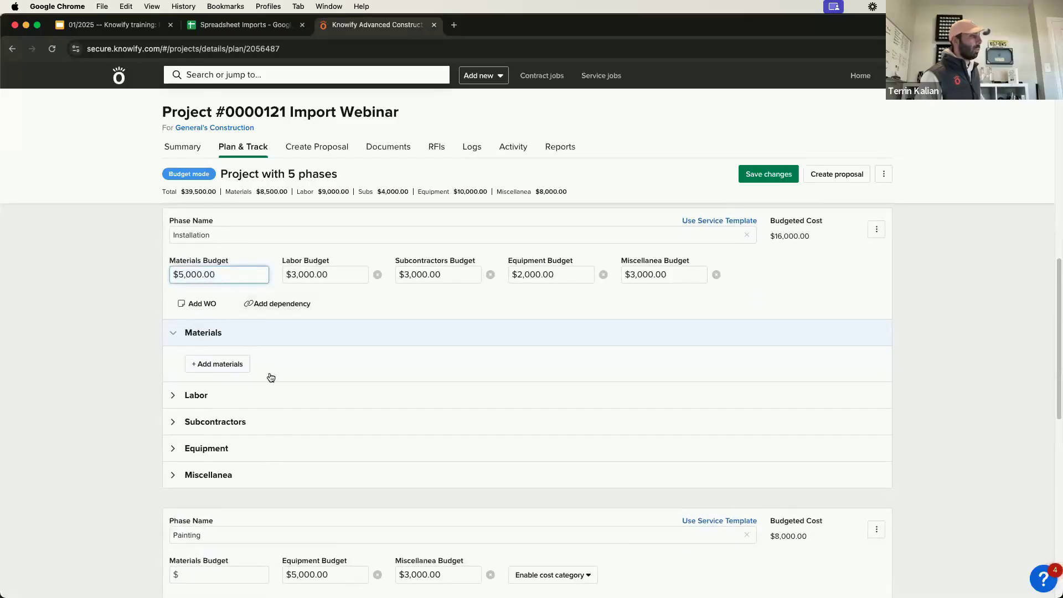
{"action": "scroll", "coordinate": [277, 388], "scroll_direction": "up", "scroll_amount": 1}
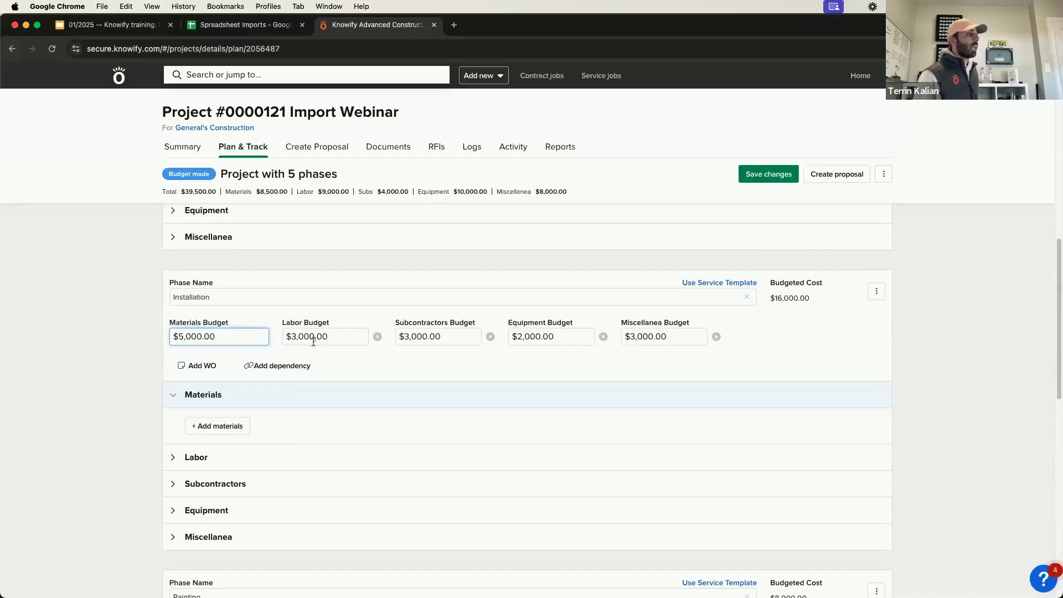
{"action": "left_click", "coordinate": [216, 426]}
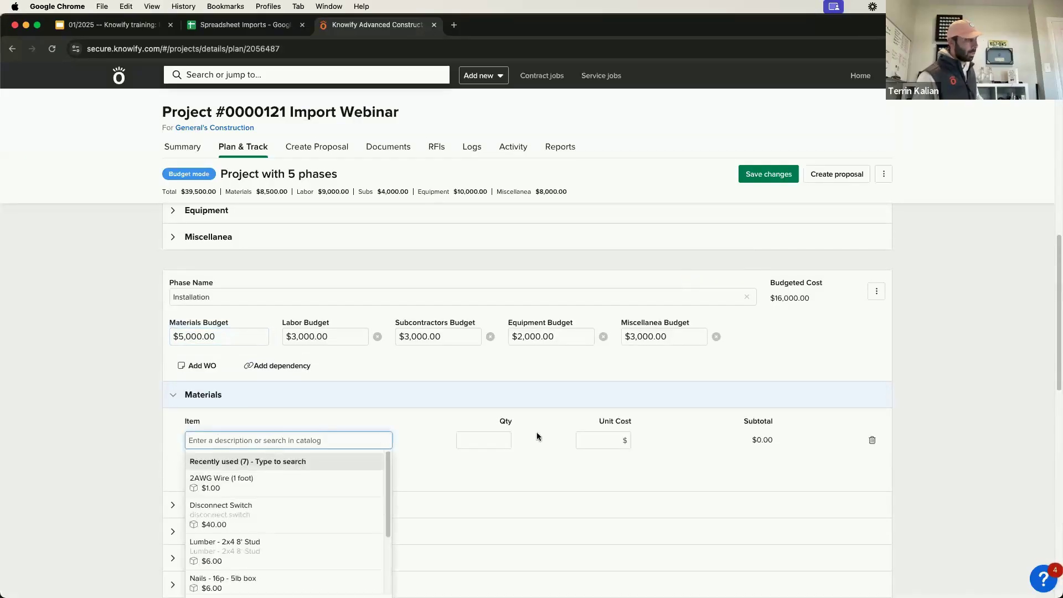
{"action": "left_click", "coordinate": [687, 438]}
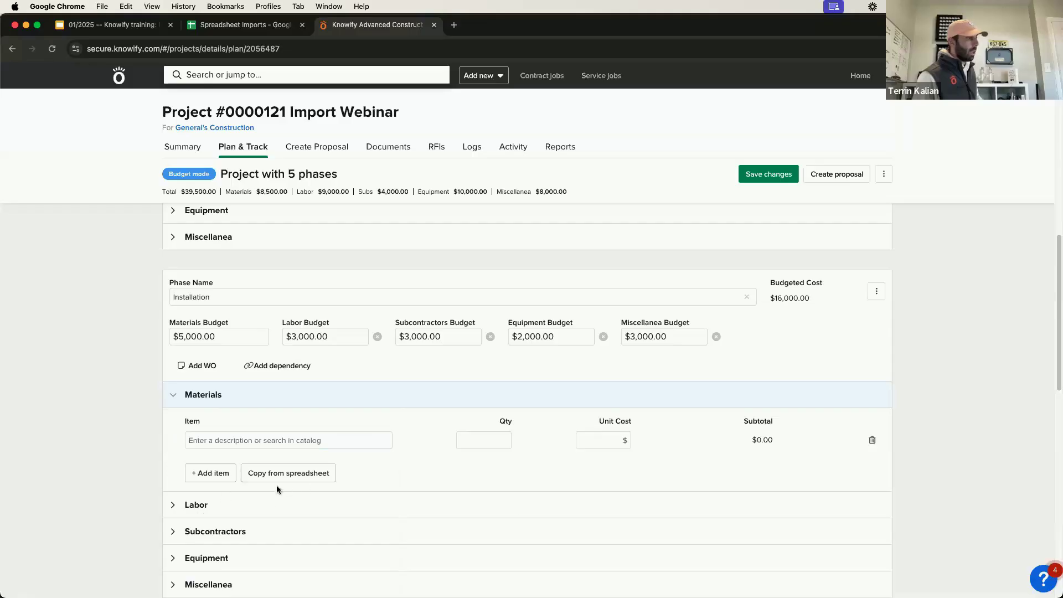
{"action": "left_click", "coordinate": [311, 476]}
{"action": "left_click", "coordinate": [538, 209]}
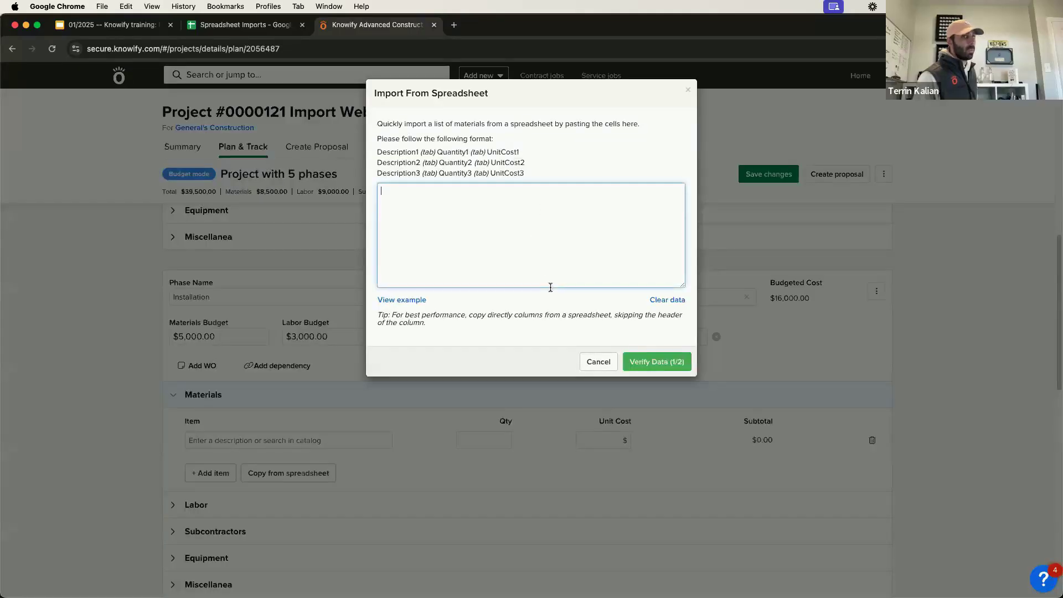
Copy the item names, quantities and unit costs in A2:C9 of the Materials Budget sheet in Google Sheets.
{"action": "key", "text": "ctrl+shift+Tab"}
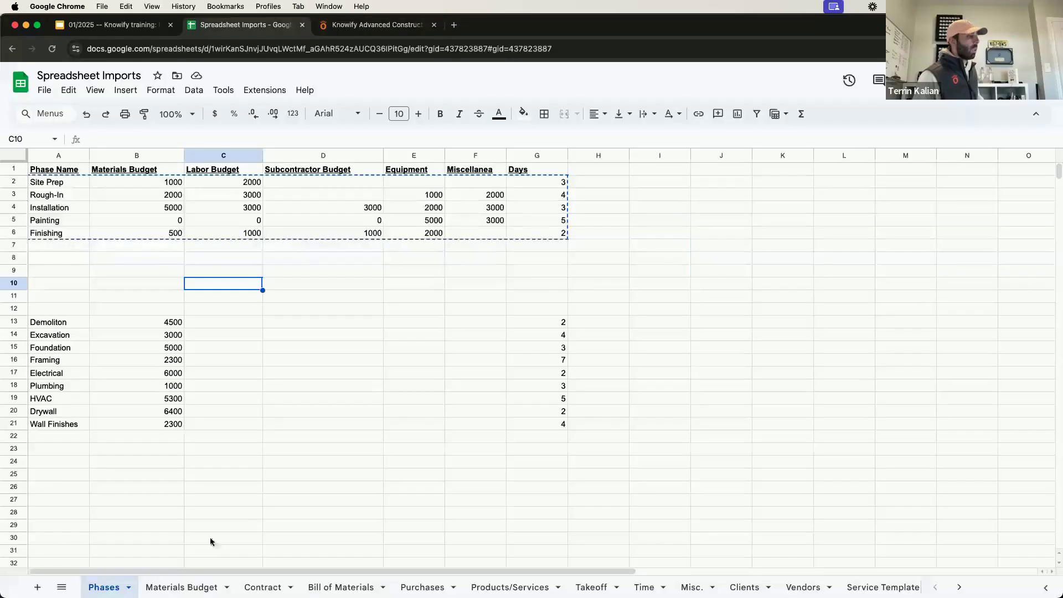
{"action": "left_click", "coordinate": [182, 587]}
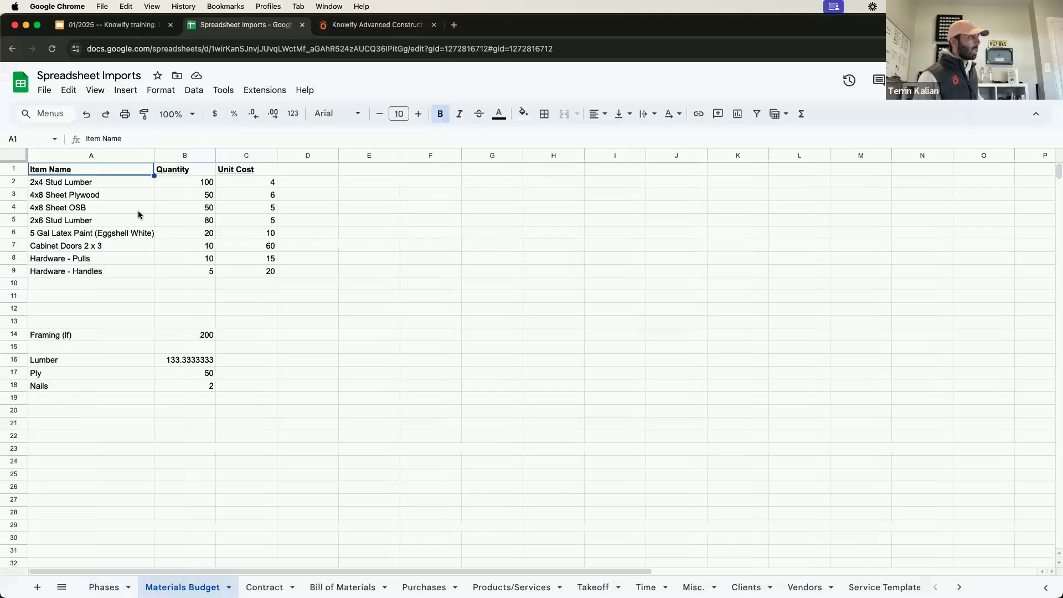
{"action": "left_click_drag", "start_coordinate": [99, 185], "coordinate": [259, 268]}
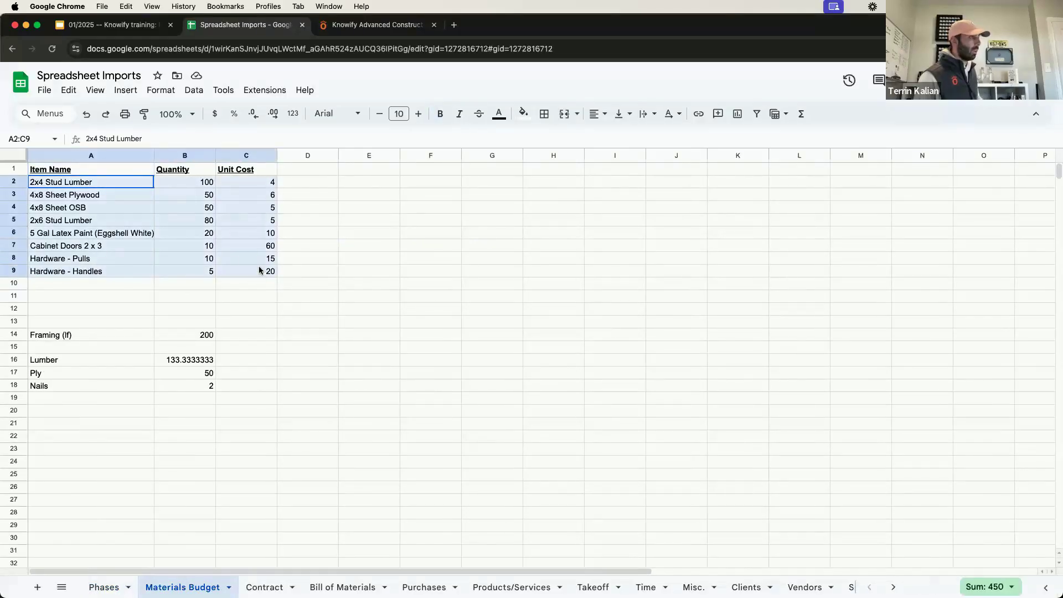
{"action": "right_click", "coordinate": [240, 226]}
{"action": "left_click", "coordinate": [274, 201]}
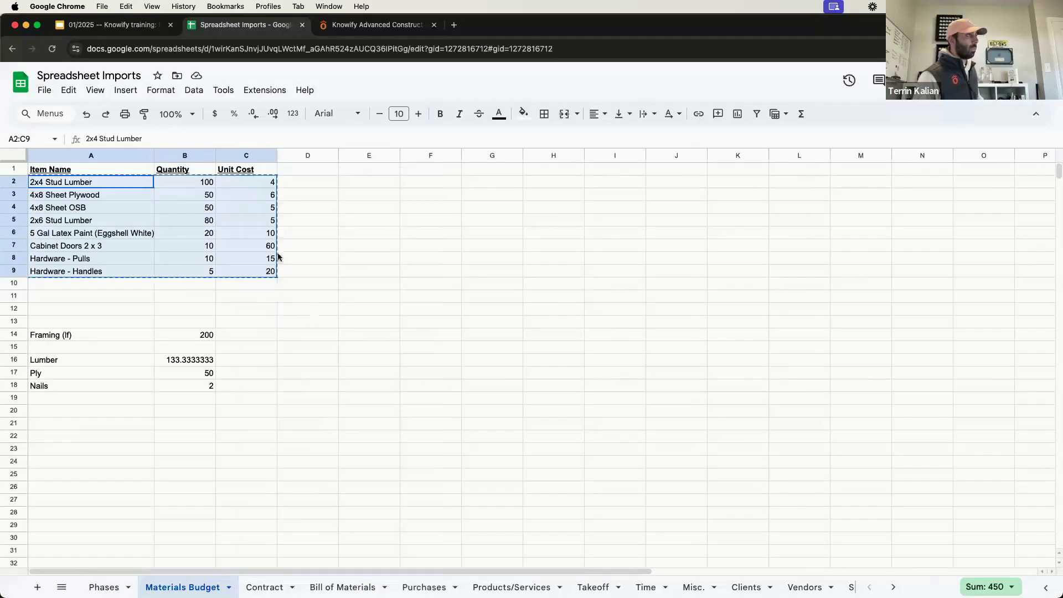
Paste the copied material rows into Knowify's spreadsheet import, verify them and import them into the Installation phase.
{"action": "key", "text": "ctrl+shift+Tab"}
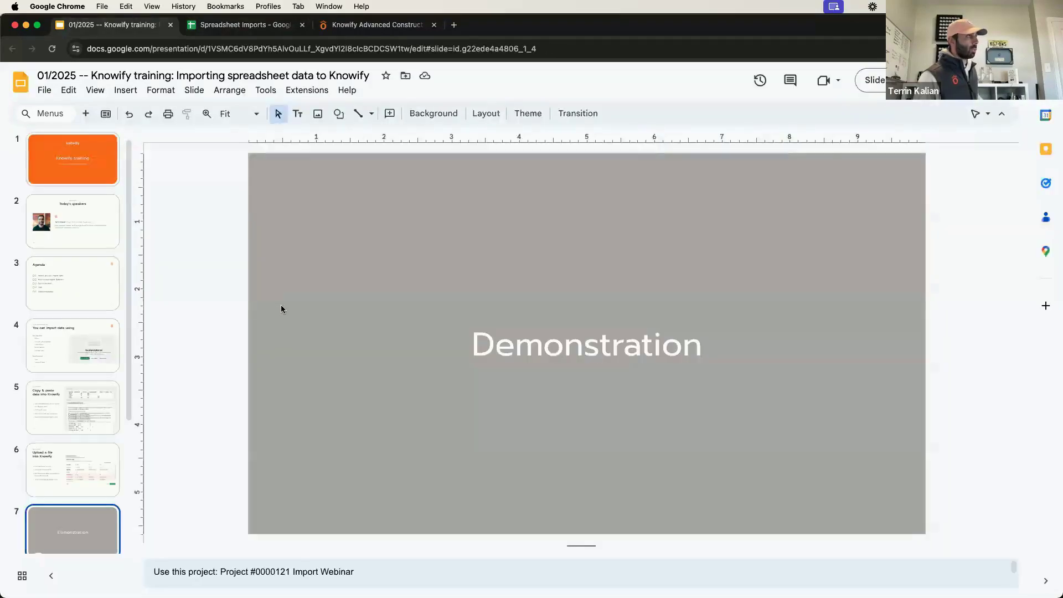
{"action": "key", "text": "ctrl+shift+Tab"}
{"action": "key", "text": "super+v"}
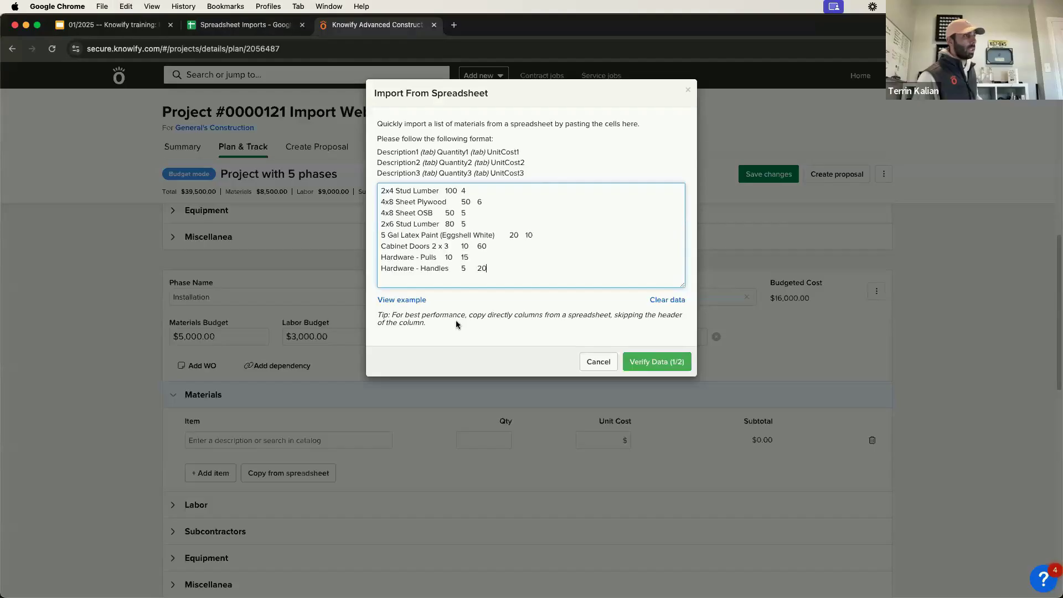
{"action": "left_click", "coordinate": [642, 363]}
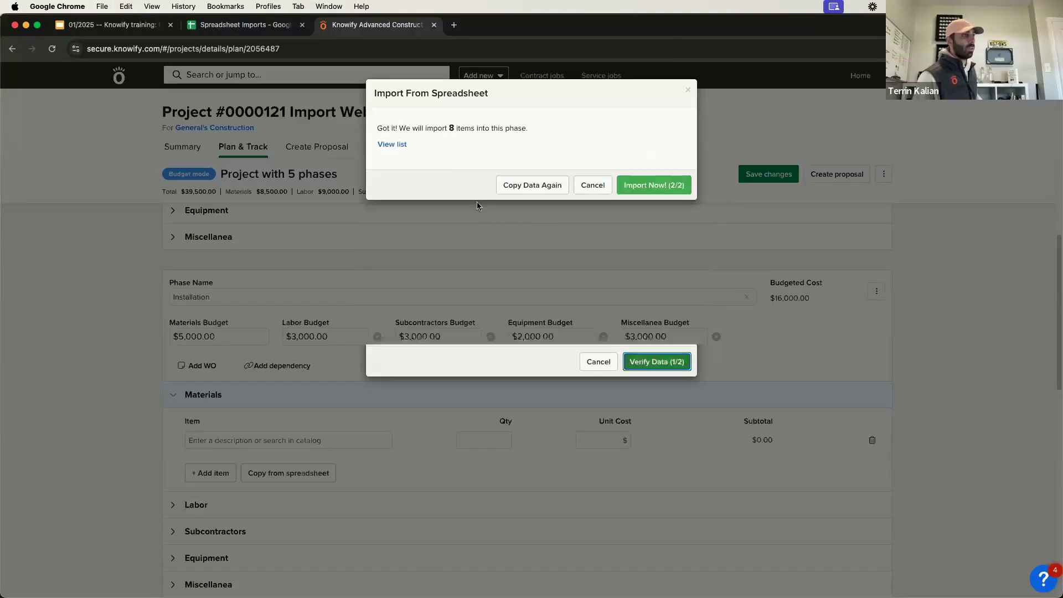
{"action": "left_click_drag", "start_coordinate": [443, 129], "coordinate": [524, 131]}
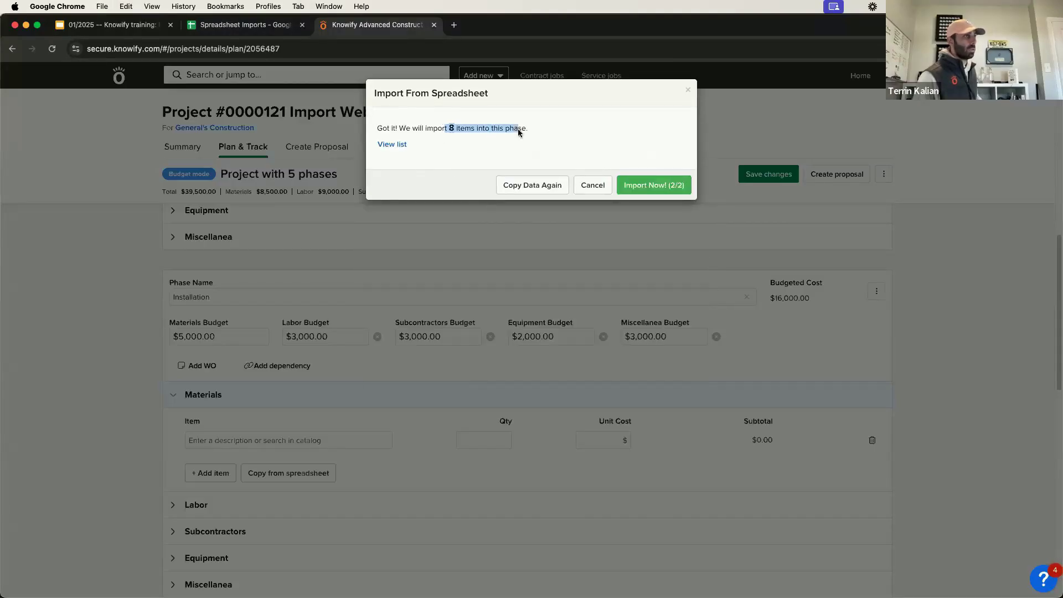
{"action": "left_click", "coordinate": [590, 156]}
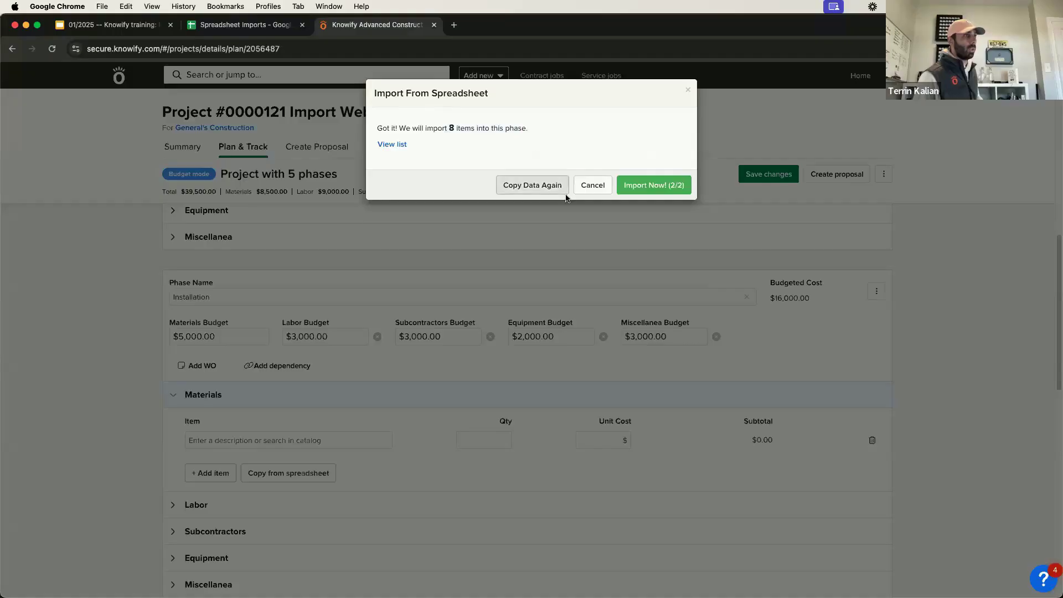
{"action": "left_click", "coordinate": [640, 189]}
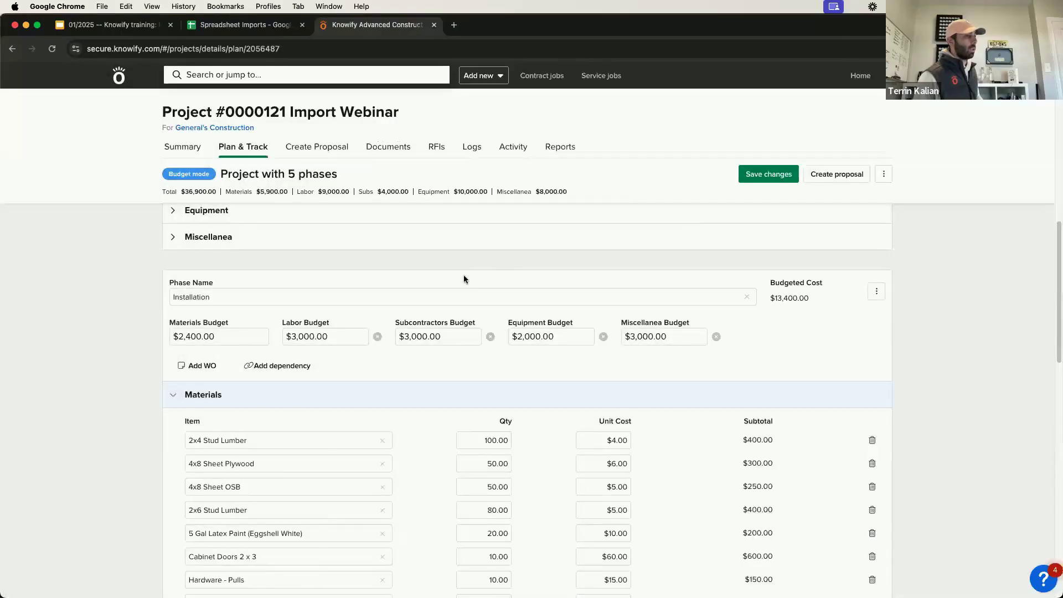
Review the imported material items, their subtotals and the materials budget of the Installation phase.
{"action": "scroll", "coordinate": [404, 290], "scroll_direction": "down", "scroll_amount": 3}
{"action": "scroll", "coordinate": [233, 275], "scroll_direction": "up", "scroll_amount": 3}
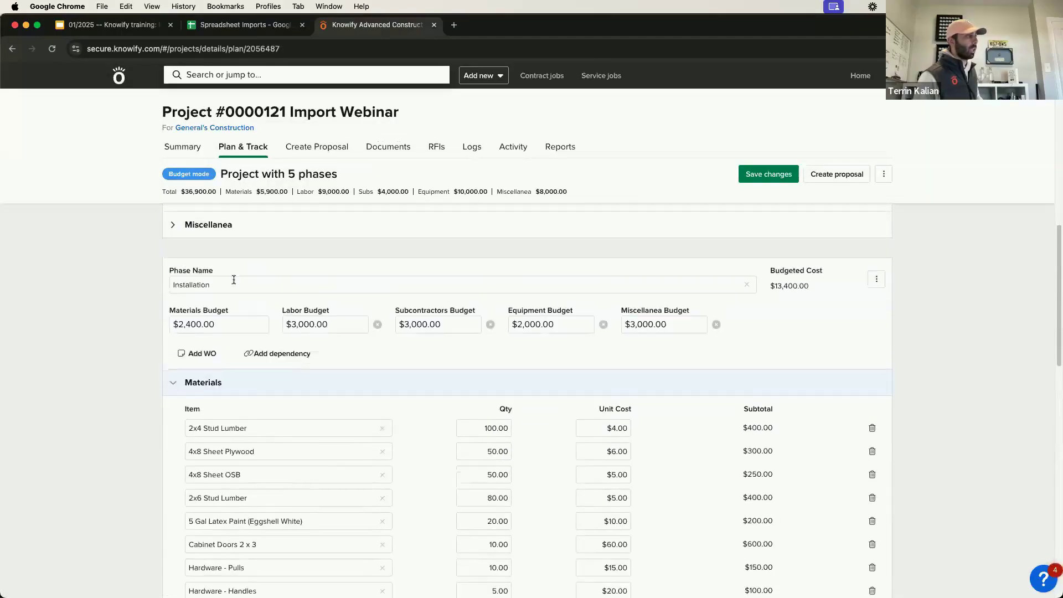
{"action": "scroll", "coordinate": [395, 382], "scroll_direction": "down", "scroll_amount": 1}
{"action": "scroll", "coordinate": [395, 381], "scroll_direction": "down", "scroll_amount": 1}
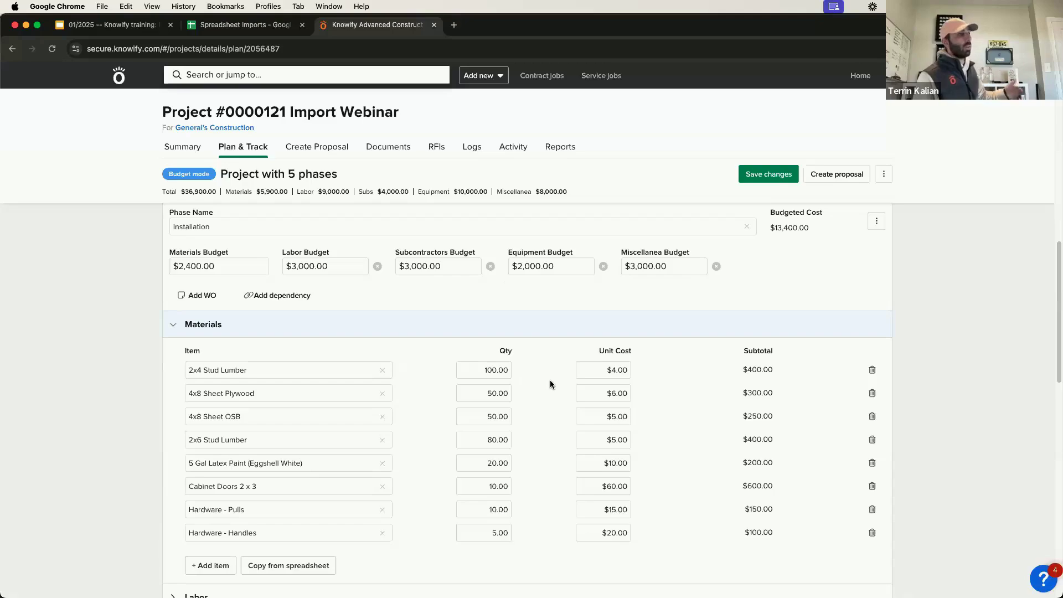
{"action": "left_click", "coordinate": [260, 259]}
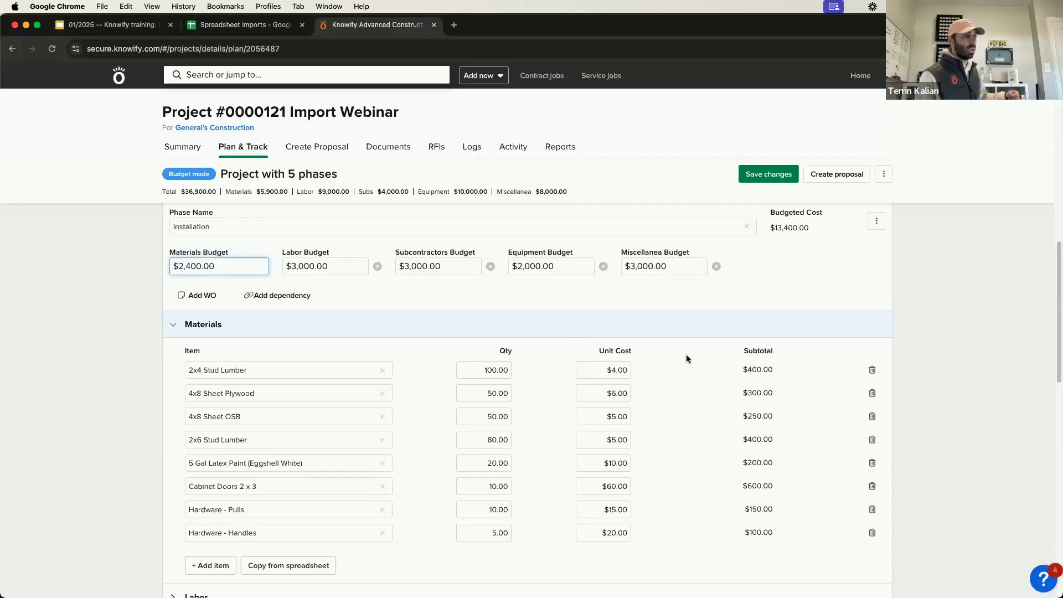
{"action": "left_click", "coordinate": [702, 382]}
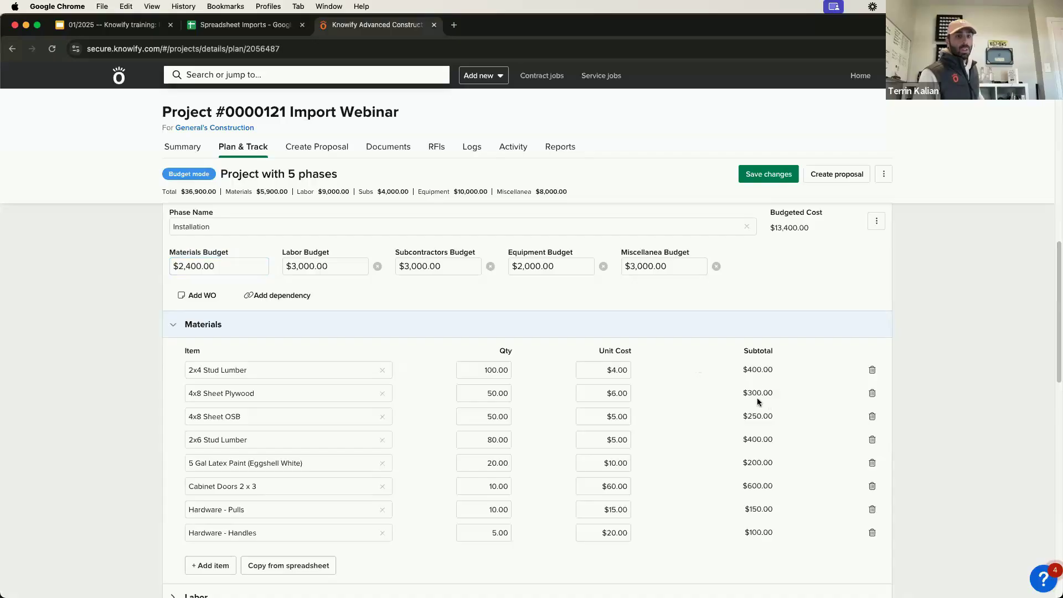
Save the project plan changes and open the proposal creation options for the project.
{"action": "left_click", "coordinate": [757, 175]}
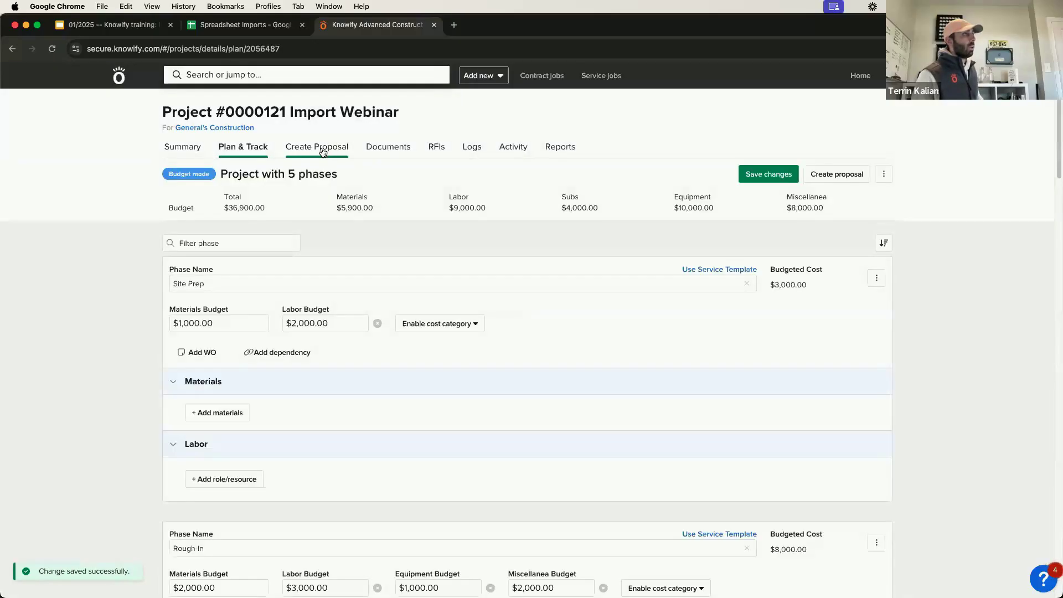
{"action": "left_click", "coordinate": [323, 149]}
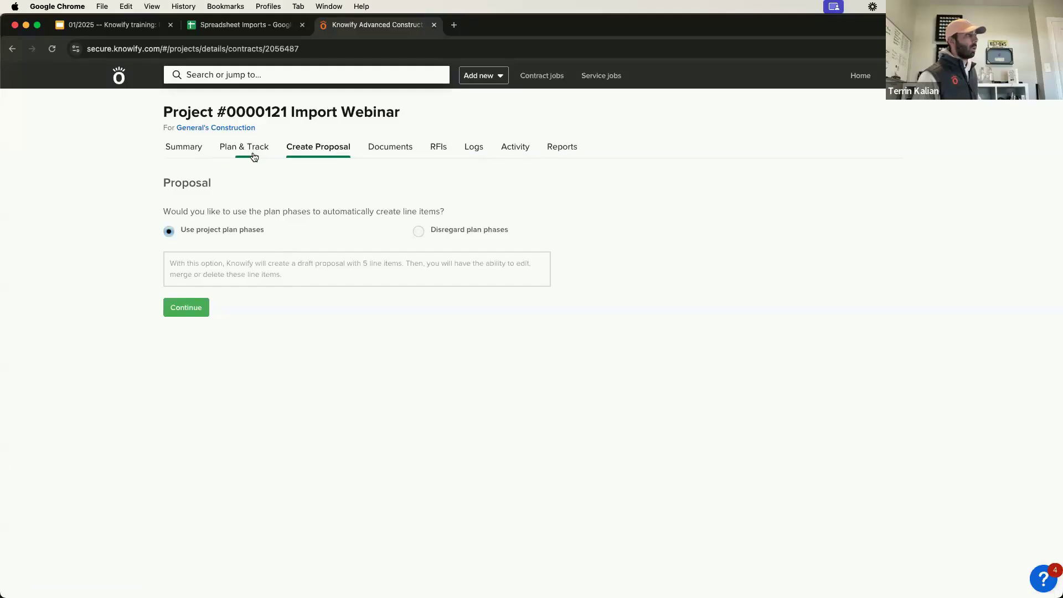
Create a draft proposal using the project plan phases and review its automatically created line items.
{"action": "left_click", "coordinate": [168, 230]}
{"action": "left_click", "coordinate": [193, 308]}
{"action": "scroll", "coordinate": [299, 324], "scroll_direction": "down", "scroll_amount": 5}
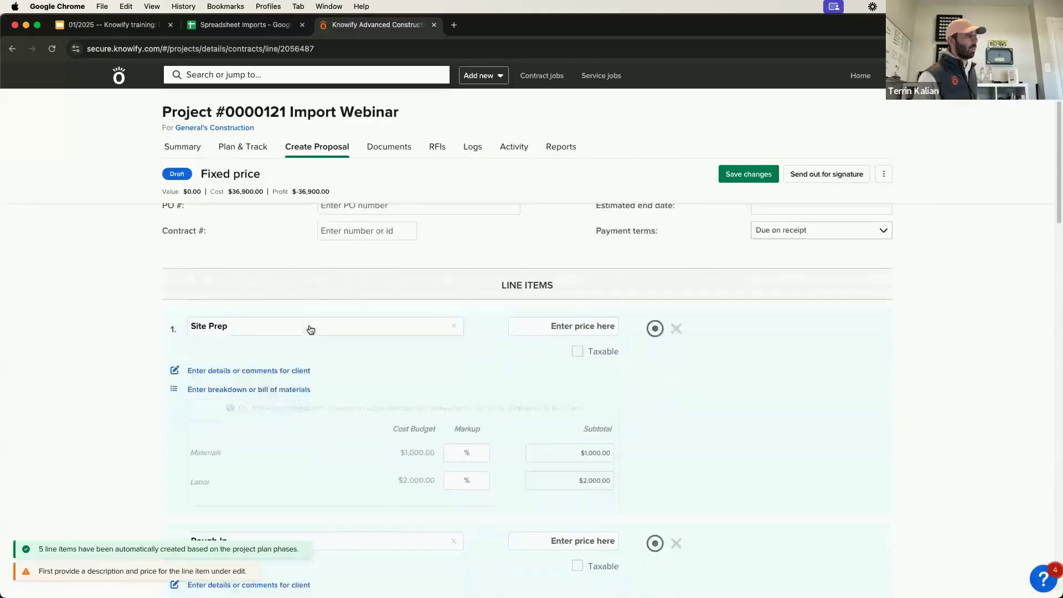
{"action": "scroll", "coordinate": [308, 338], "scroll_direction": "down", "scroll_amount": 5}
{"action": "type", "text": "w"}
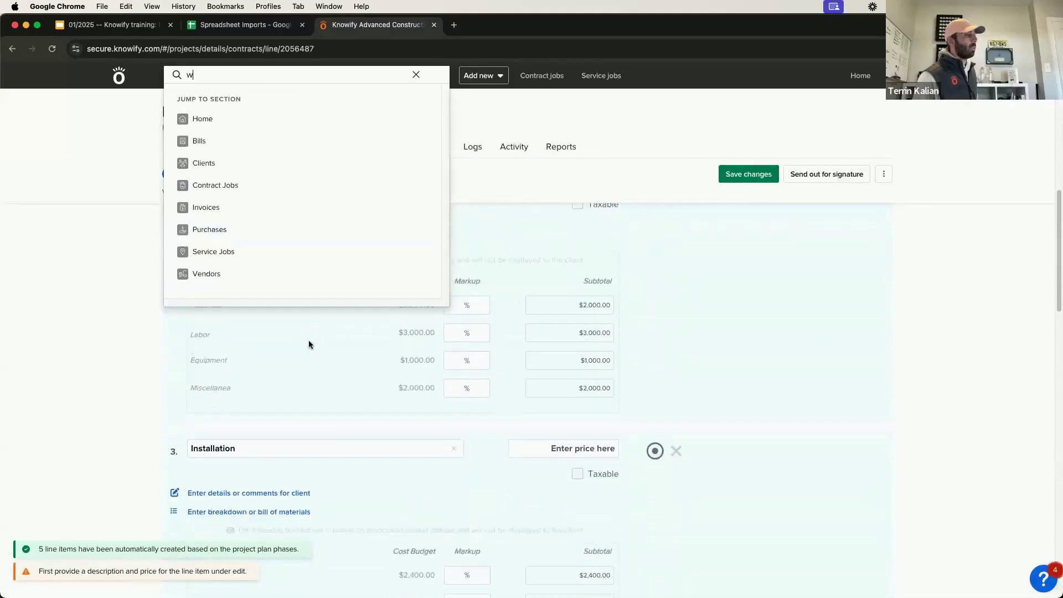
{"action": "scroll", "coordinate": [288, 408], "scroll_direction": "down", "scroll_amount": 1}
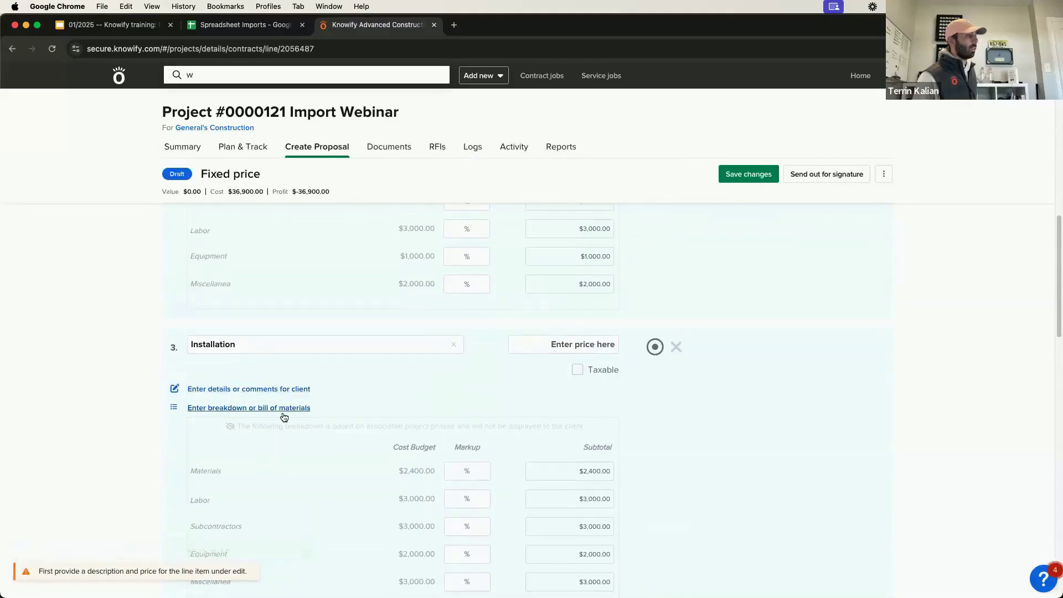
Add a breakdown to the Installation line item and import the plan's materials into it.
{"action": "left_click", "coordinate": [285, 408]}
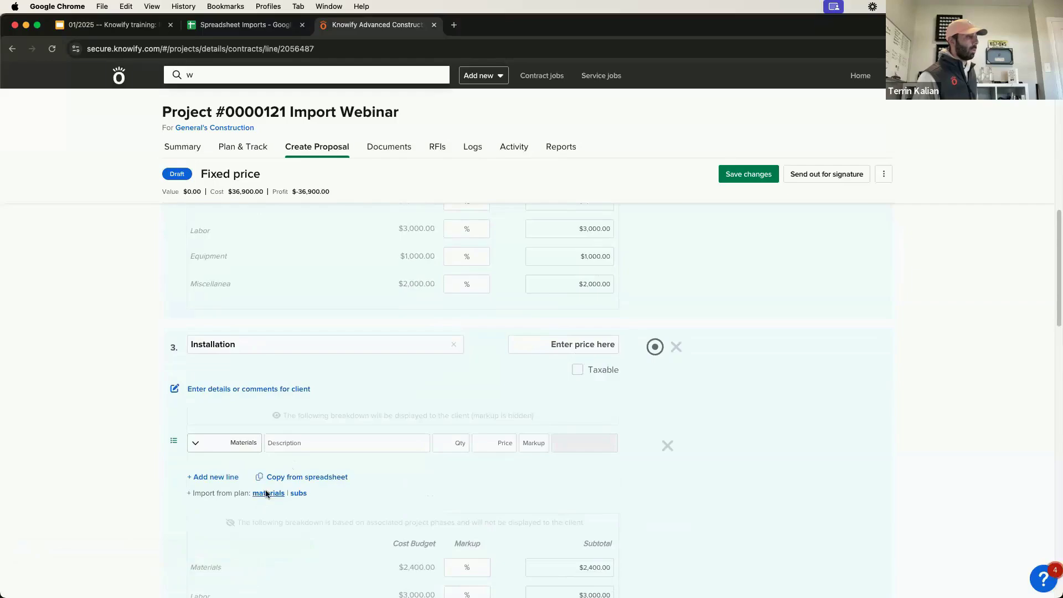
{"action": "left_click", "coordinate": [268, 493]}
{"action": "scroll", "coordinate": [444, 446], "scroll_direction": "down", "scroll_amount": 2}
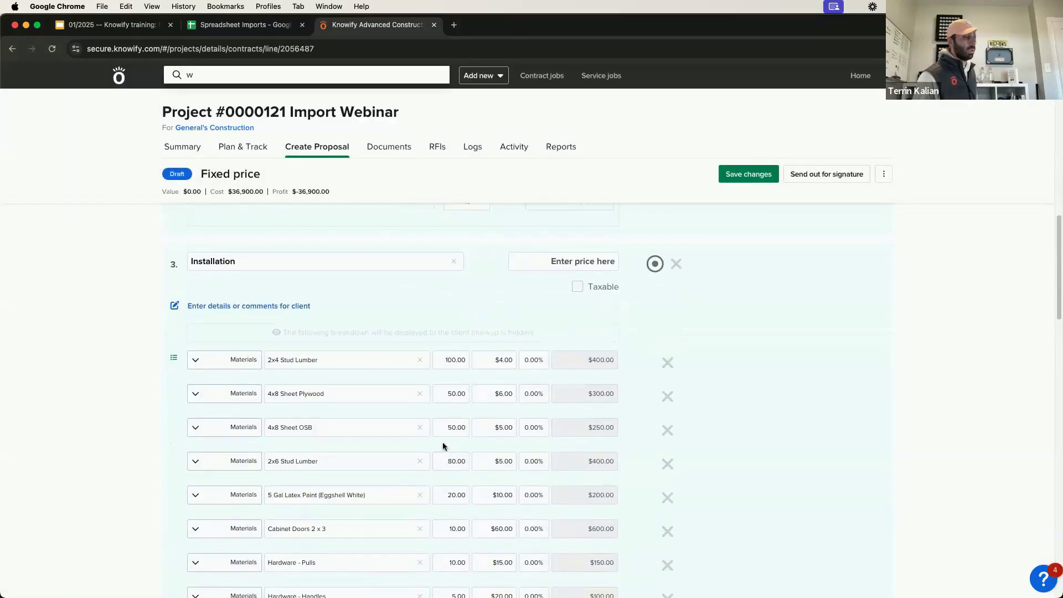
Restart the proposal creation with the plan phases disregarded, so the proposal starts from scratch.
{"action": "left_click", "coordinate": [313, 148]}
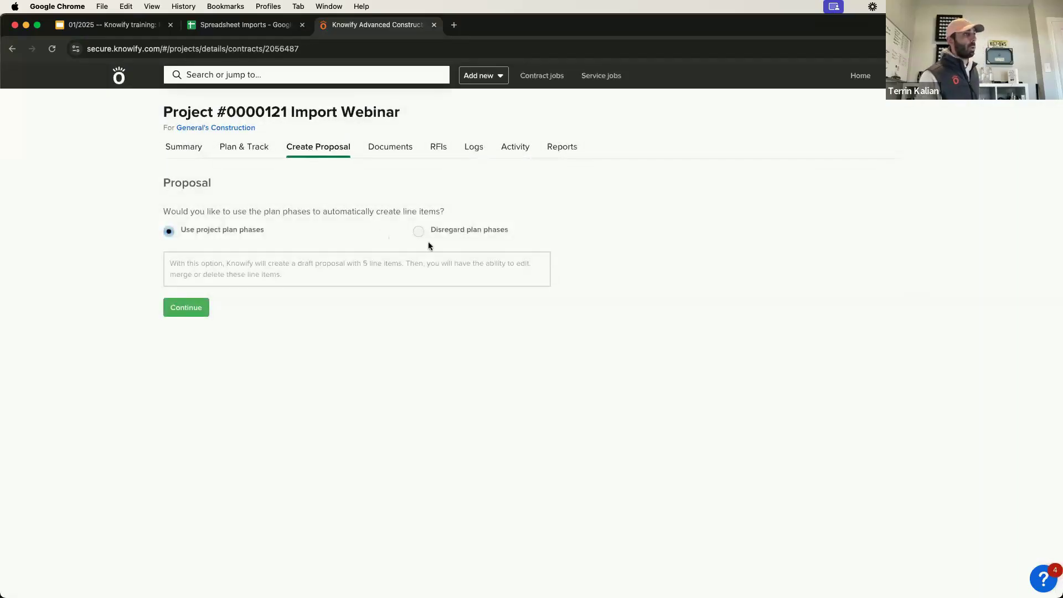
{"action": "left_click", "coordinate": [419, 231]}
{"action": "left_click_drag", "start_coordinate": [425, 230], "coordinate": [537, 231]}
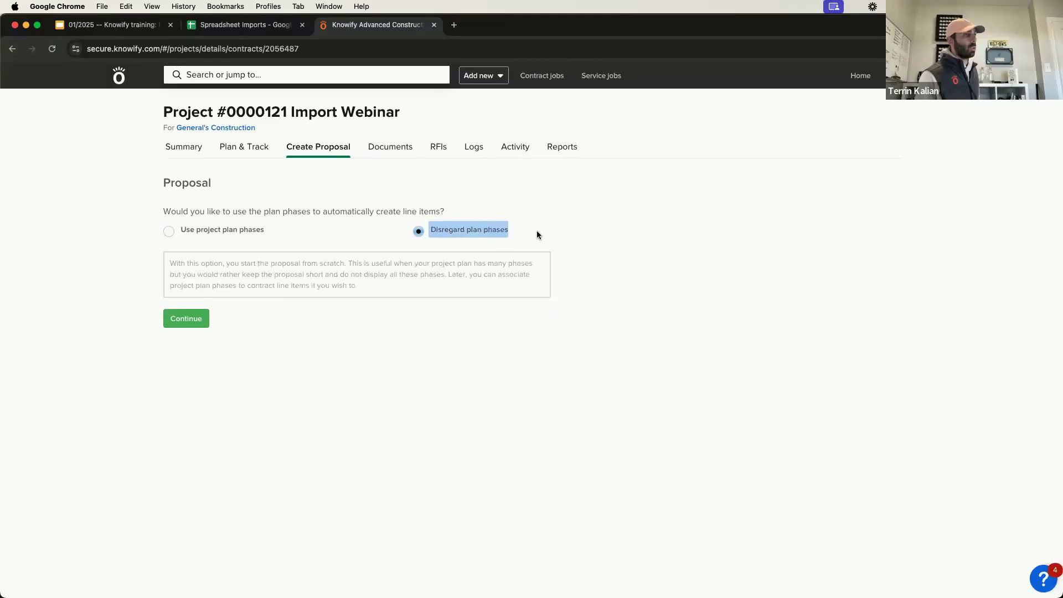
{"action": "left_click", "coordinate": [537, 230]}
{"action": "left_click", "coordinate": [201, 314]}
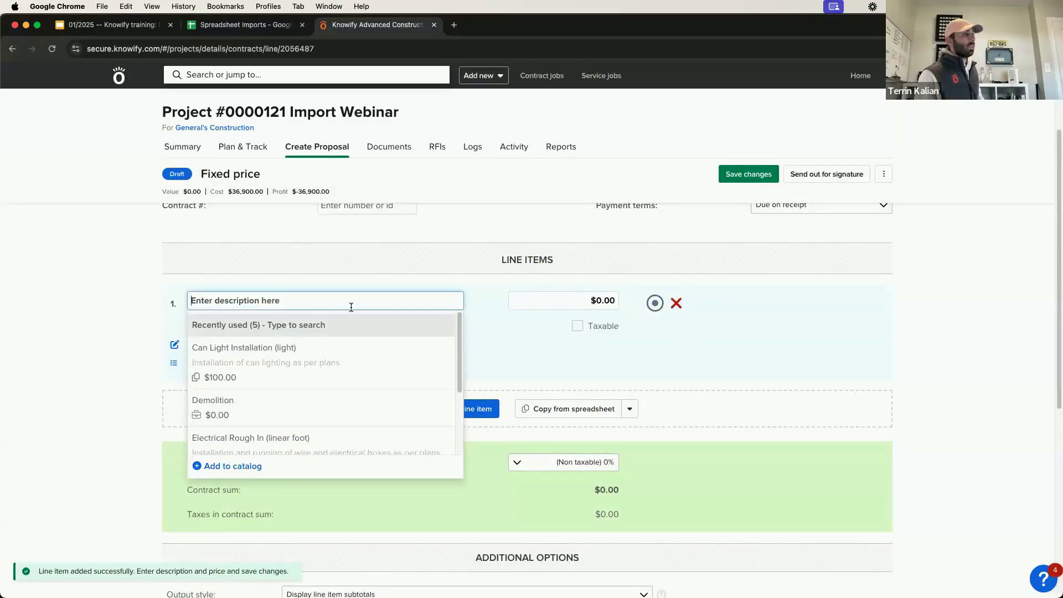
Add a Demolition line item priced at 5000, and delete it again.
{"action": "left_click", "coordinate": [368, 418]}
{"action": "left_click", "coordinate": [584, 301]}
{"action": "type", "text": "5"}
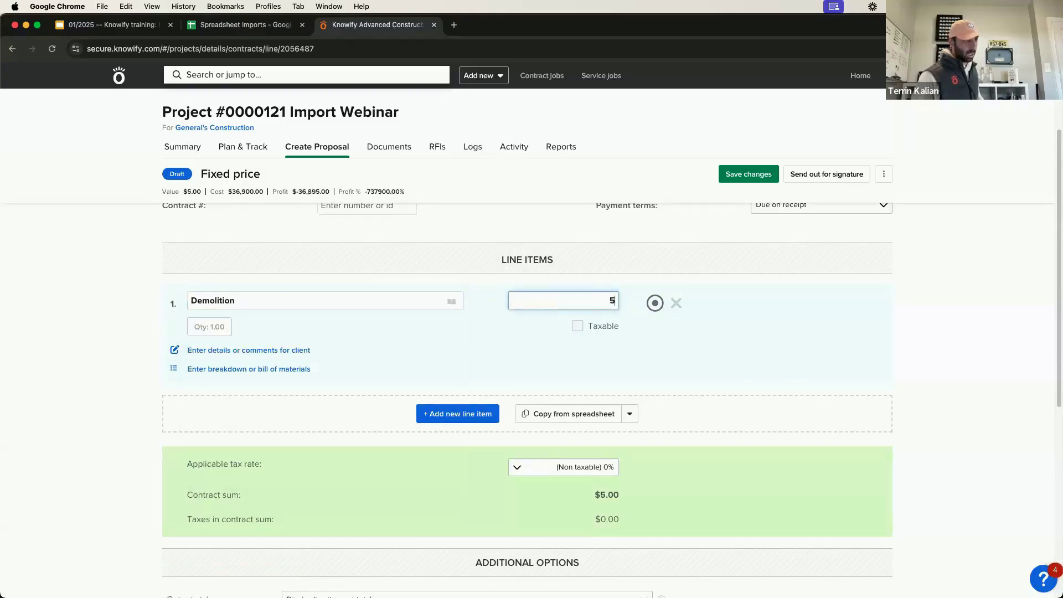
{"action": "type", "text": "000"}
{"action": "left_click", "coordinate": [676, 303]}
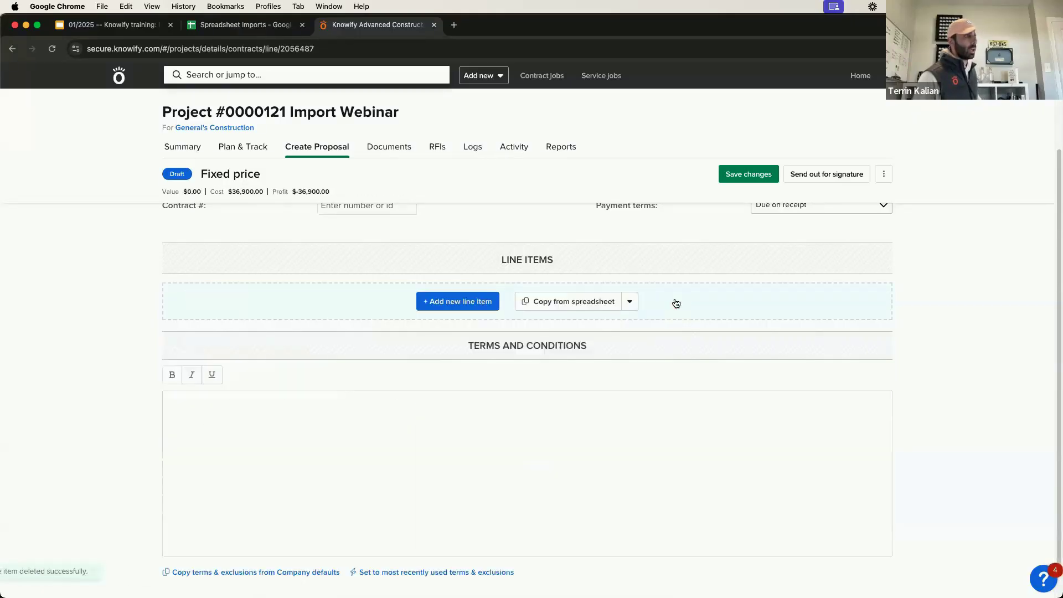
Open the proposal's spreadsheet import and copy the names and prices in A2:B5 of the Contract sheet in Google Sheets.
{"action": "left_click", "coordinate": [572, 303]}
{"action": "key", "text": "super+alt+Left"}
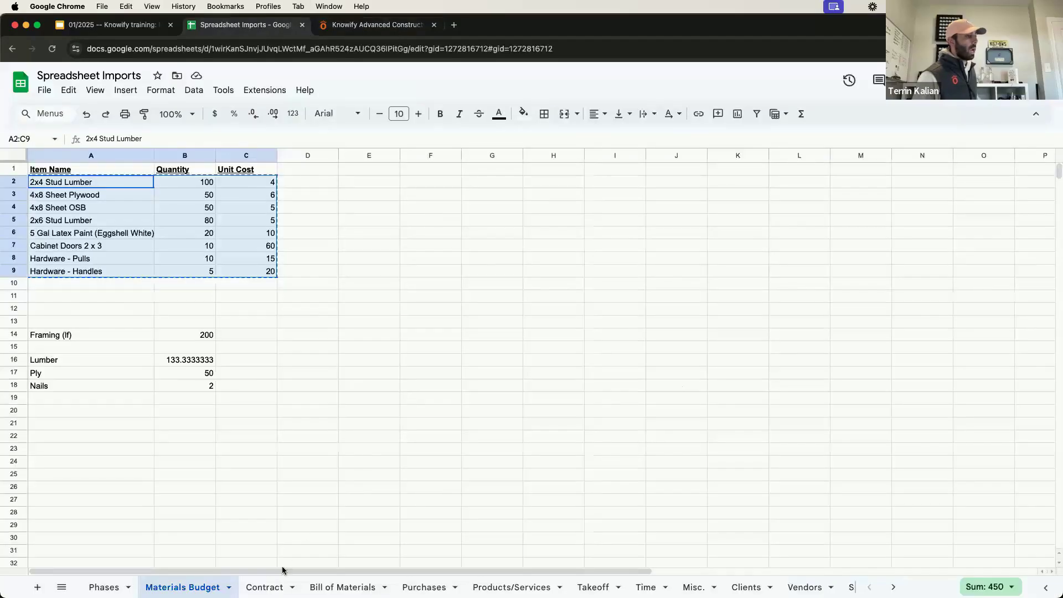
{"action": "left_click", "coordinate": [264, 585]}
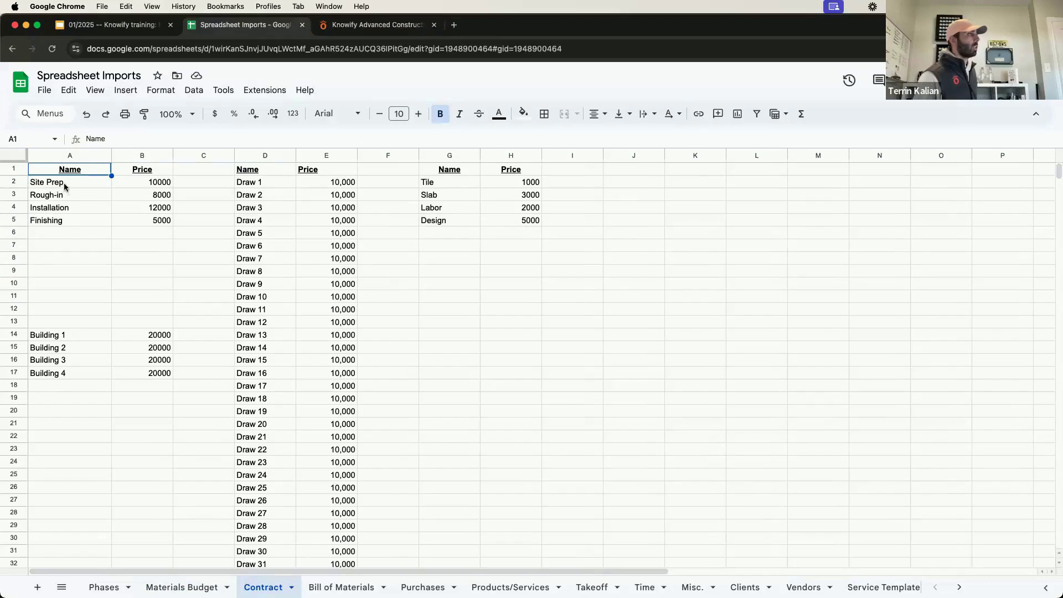
{"action": "left_click_drag", "start_coordinate": [64, 187], "coordinate": [157, 225]}
{"action": "key", "text": "super+c"}
Paste the copied rows into Knowify's line item import, import them into the proposal and check the resulting line items.
{"action": "key", "text": "ctrl+Tab"}
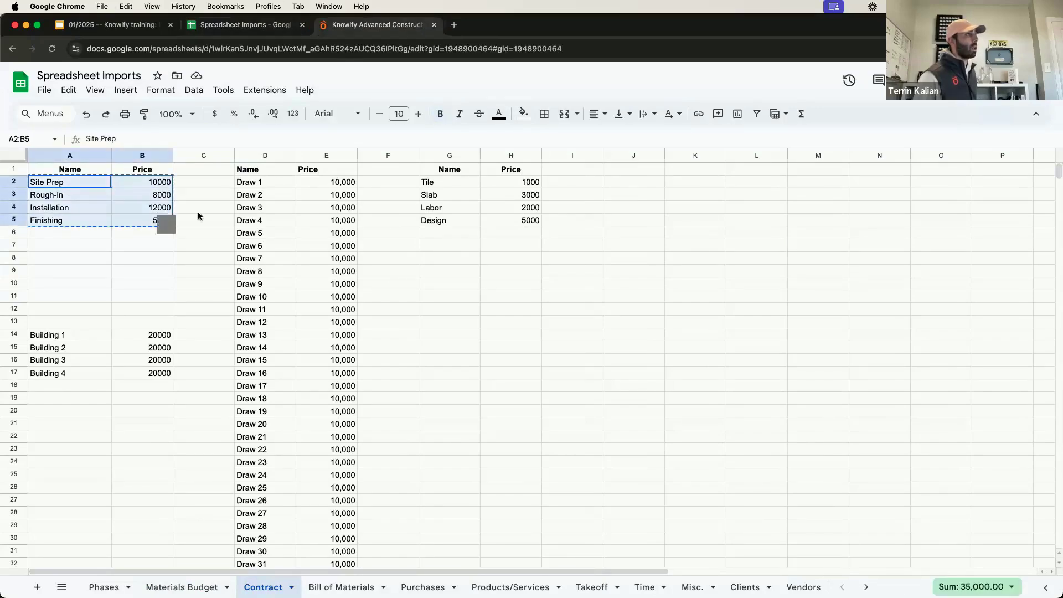
{"action": "left_click", "coordinate": [406, 216]}
{"action": "key", "text": "super+v"}
{"action": "left_click", "coordinate": [643, 438]}
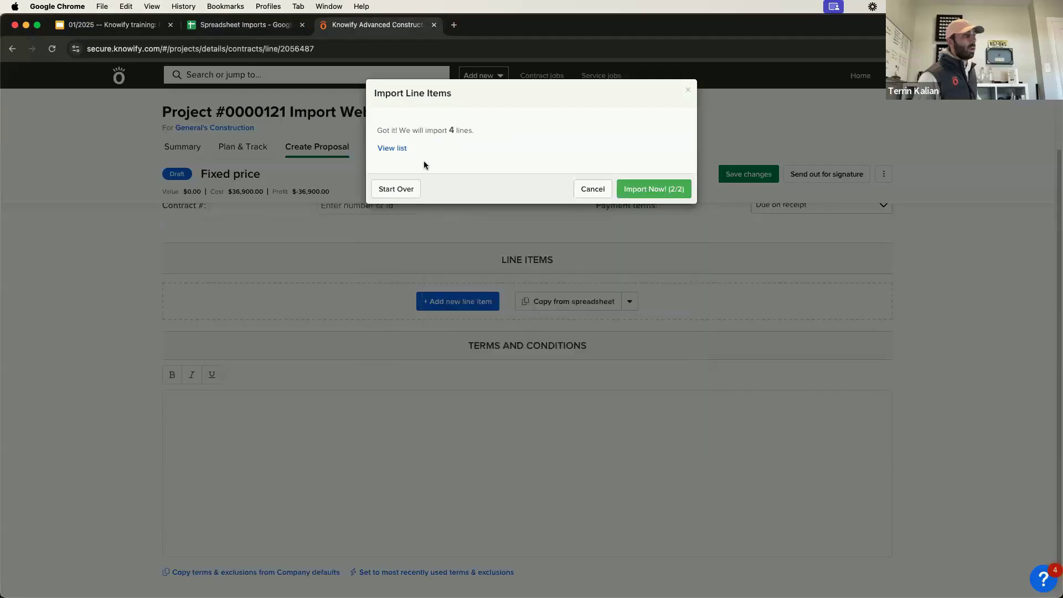
{"action": "left_click", "coordinate": [391, 148]}
{"action": "left_click", "coordinate": [666, 249]}
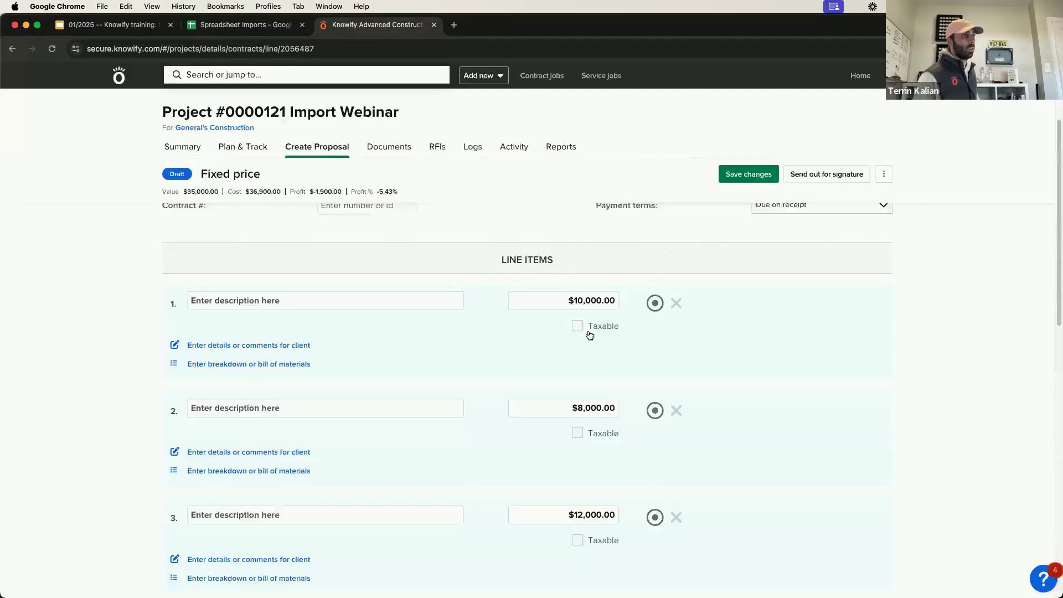
{"action": "scroll", "coordinate": [493, 371], "scroll_direction": "up", "scroll_amount": 3}
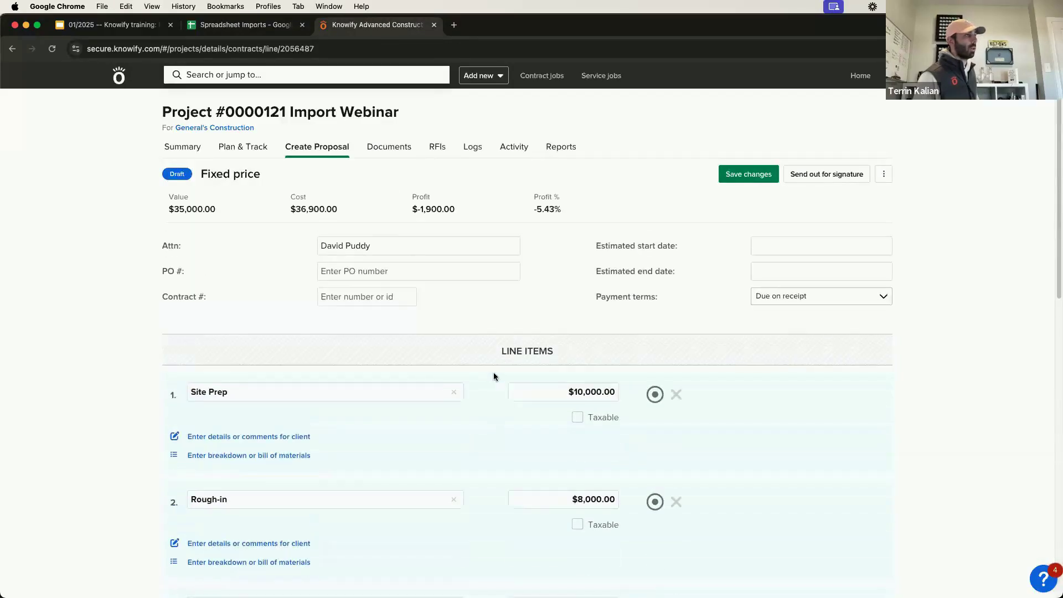
{"action": "scroll", "coordinate": [493, 370], "scroll_direction": "down", "scroll_amount": 5}
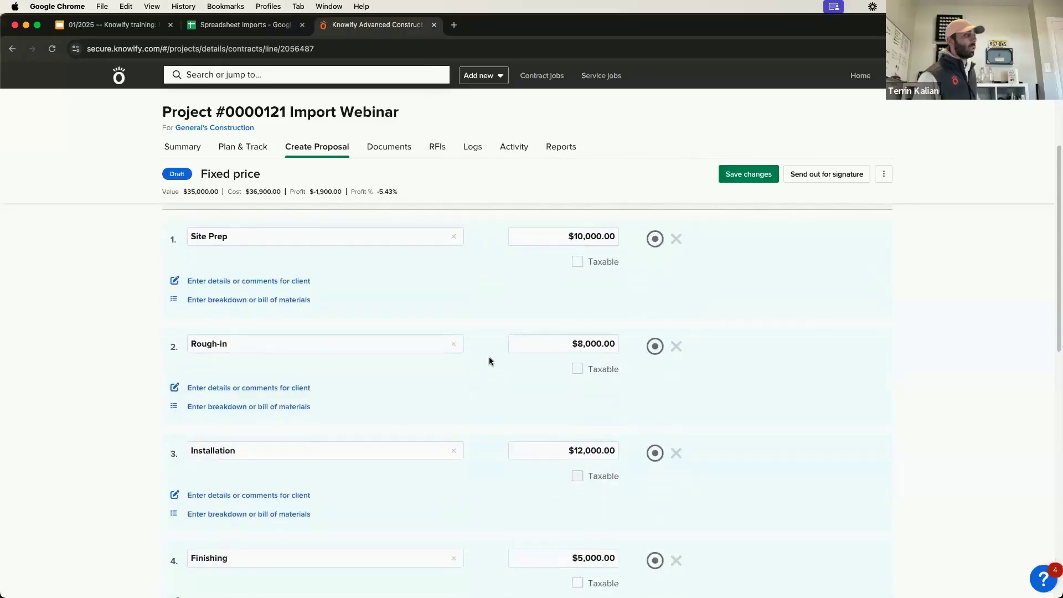
{"action": "scroll", "coordinate": [490, 361], "scroll_direction": "down", "scroll_amount": 2}
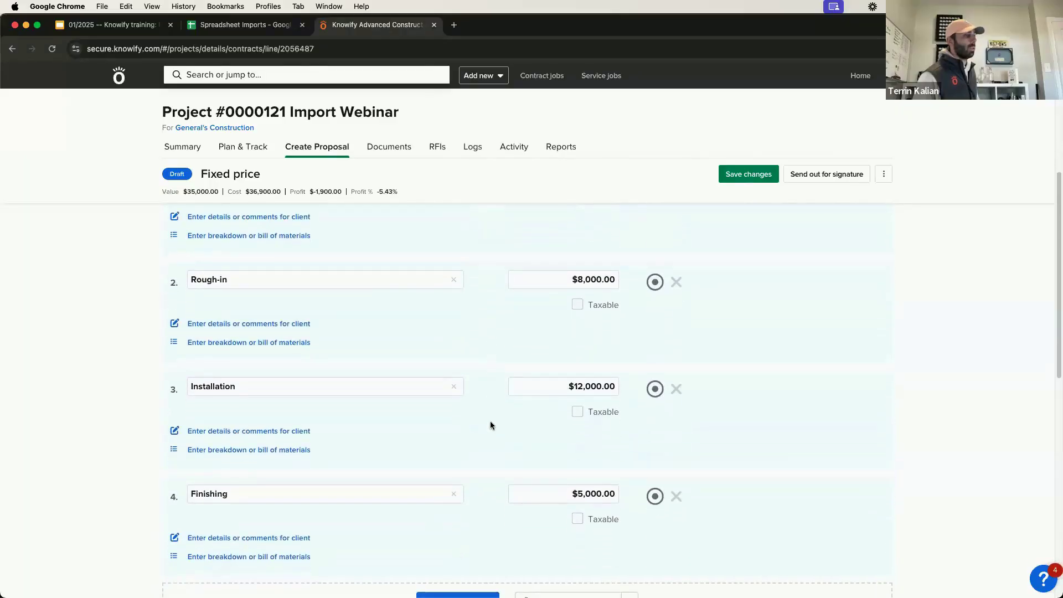
{"action": "scroll", "coordinate": [490, 421], "scroll_direction": "up", "scroll_amount": 3}
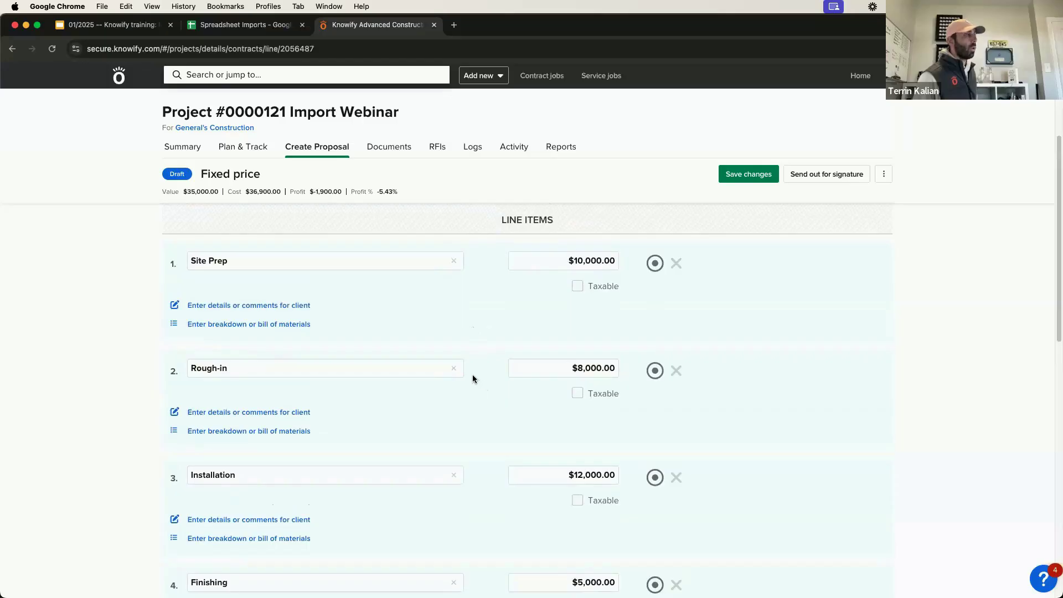
Examine the list of draws and their prices in D2:E51 of the Contract sheet in Google Sheets.
{"action": "key", "text": "super+alt+Left"}
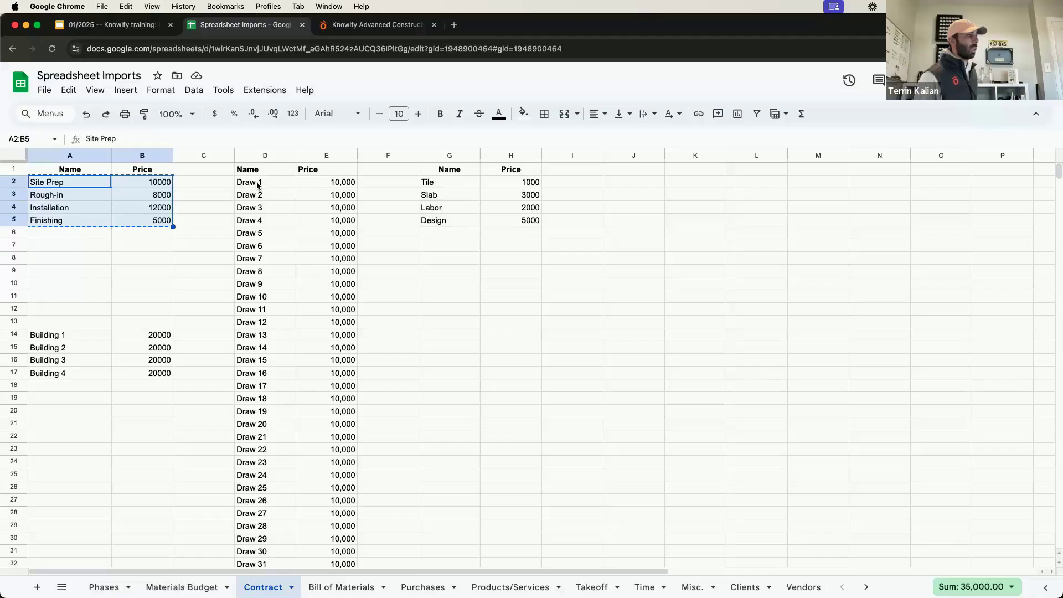
{"action": "mouse_move", "coordinate": [258, 186]}
{"action": "left_mouse_down"}
{"action": "mouse_move", "coordinate": [312, 184]}
{"action": "mouse_move", "coordinate": [311, 446]}
{"action": "left_mouse_up"}
{"action": "scroll", "coordinate": [311, 192], "scroll_direction": "down", "scroll_amount": 9}
{"action": "scroll", "coordinate": [315, 409], "scroll_direction": "down", "scroll_amount": 1}
{"action": "scroll", "coordinate": [311, 446], "scroll_direction": "up", "scroll_amount": 10}
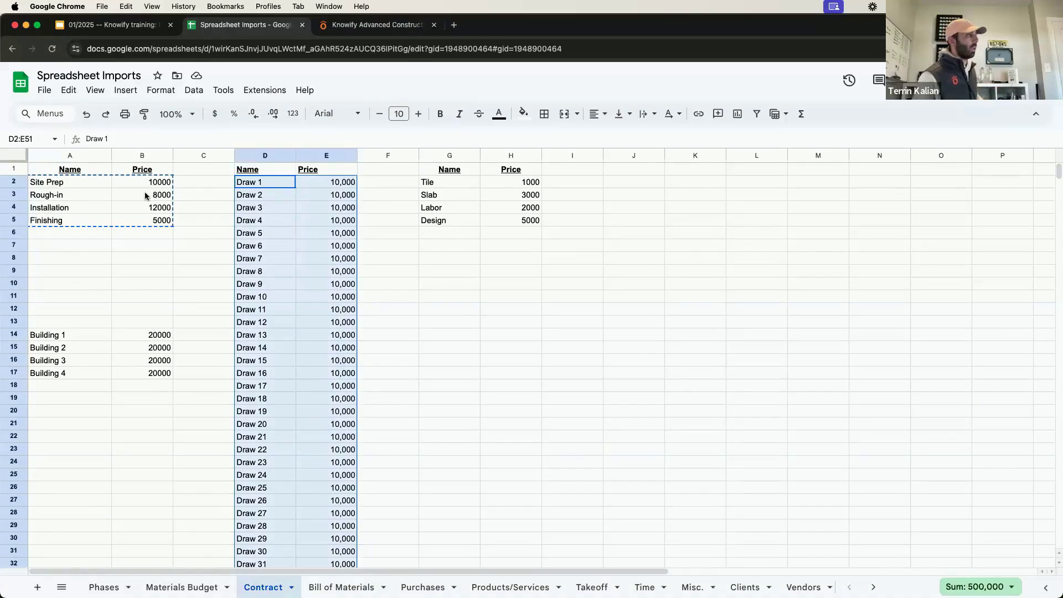
{"action": "left_click", "coordinate": [365, 233]}
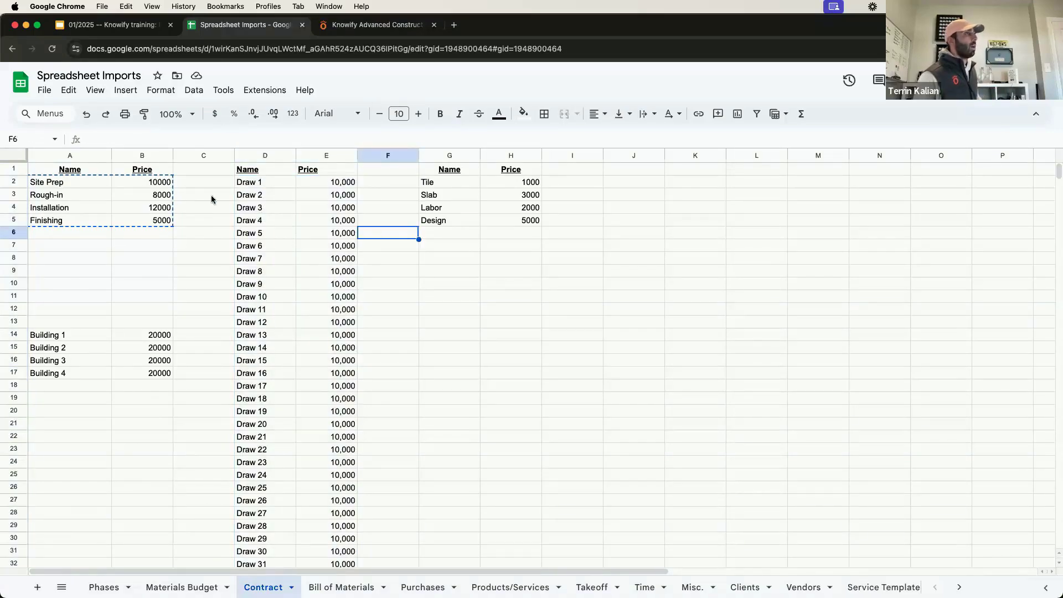
Back in the Knowify proposal, set the Rough-in price to 12000 and the Finishing price to 13000.
{"action": "key", "text": "ctrl+Tab"}
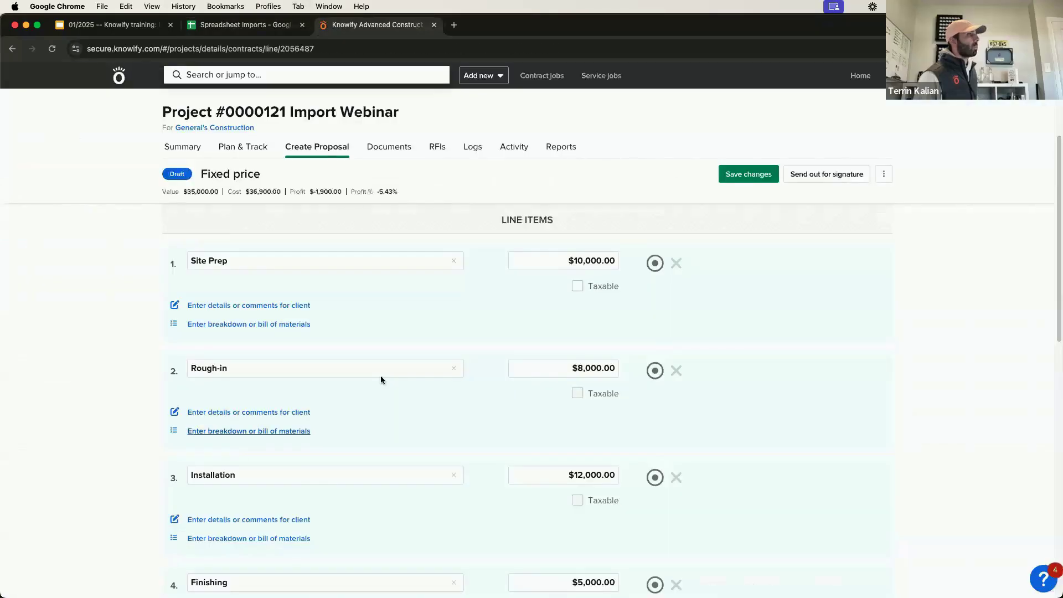
{"action": "left_click", "coordinate": [576, 370]}
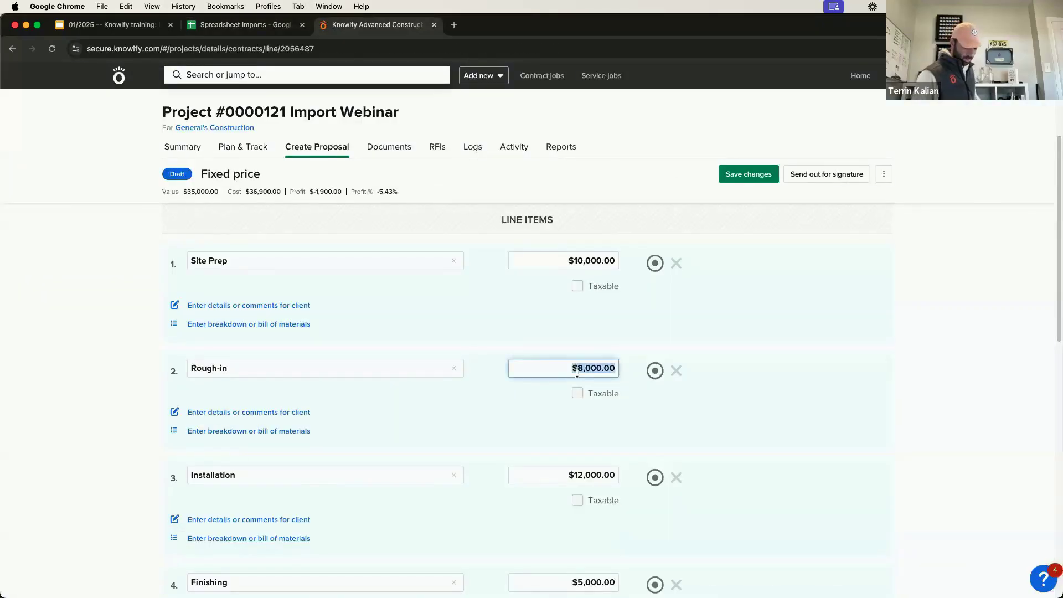
{"action": "type", "text": "12000"}
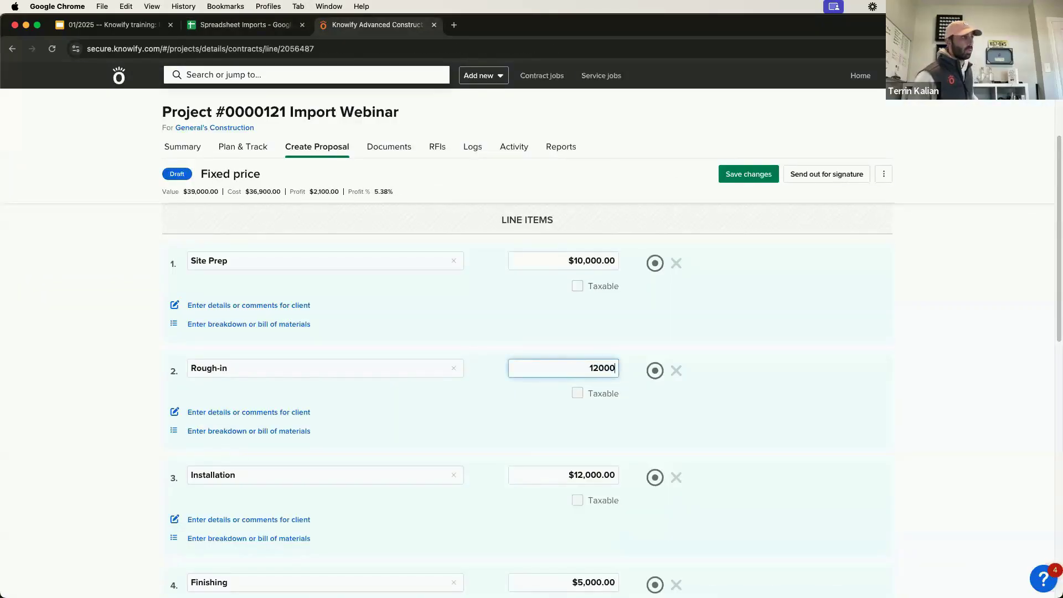
{"action": "left_click", "coordinate": [784, 437]}
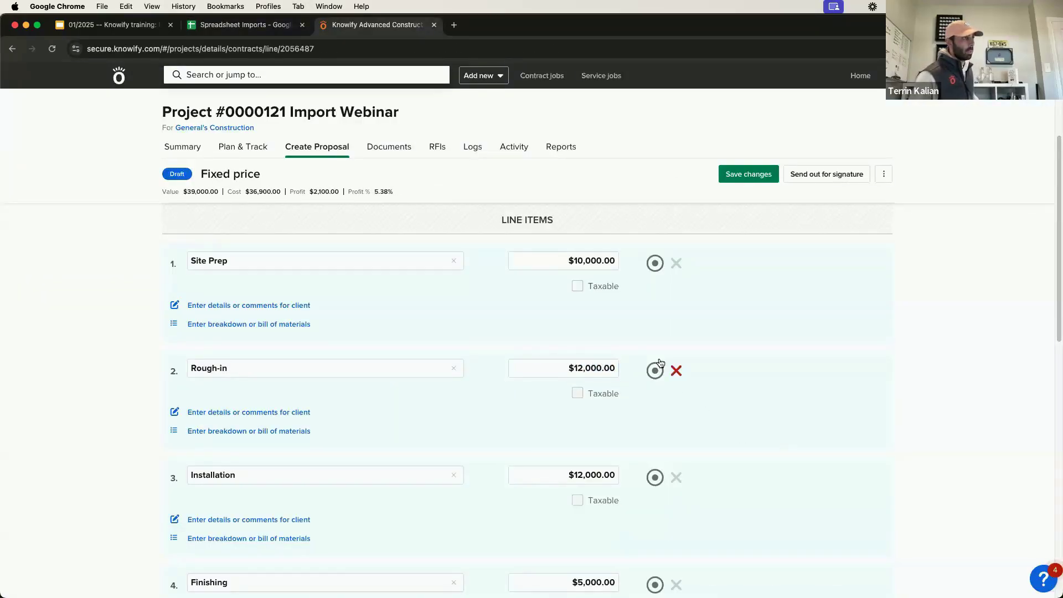
{"action": "left_click", "coordinate": [567, 576]}
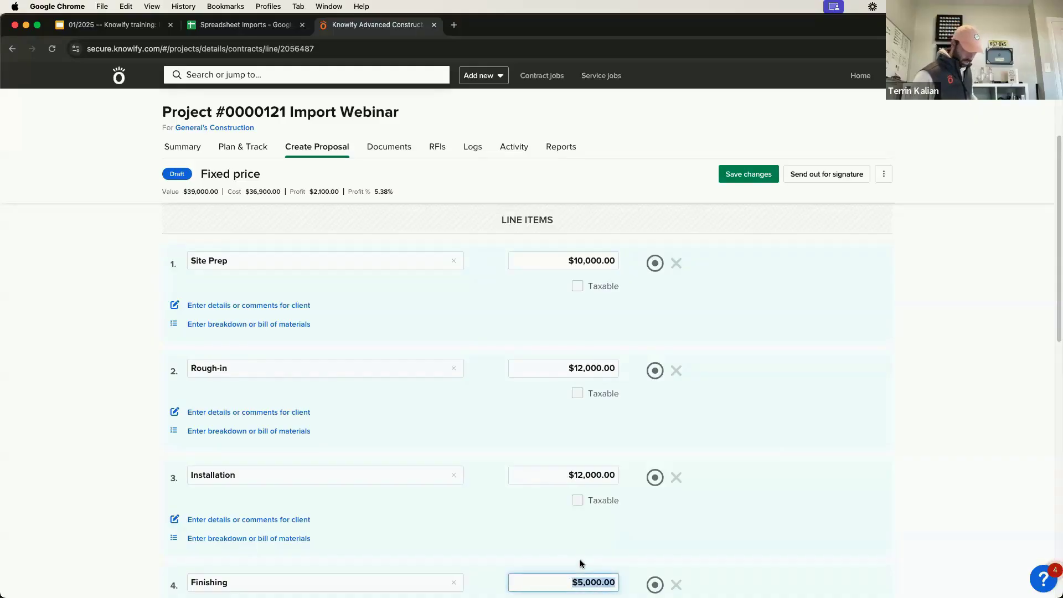
{"action": "type", "text": "13000"}
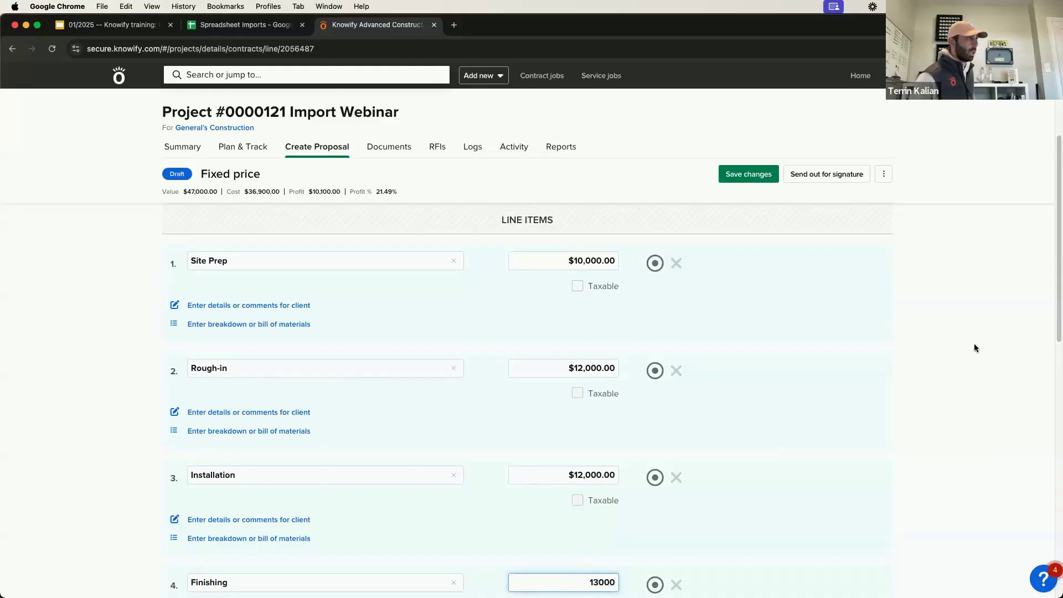
{"action": "left_click", "coordinate": [889, 324]}
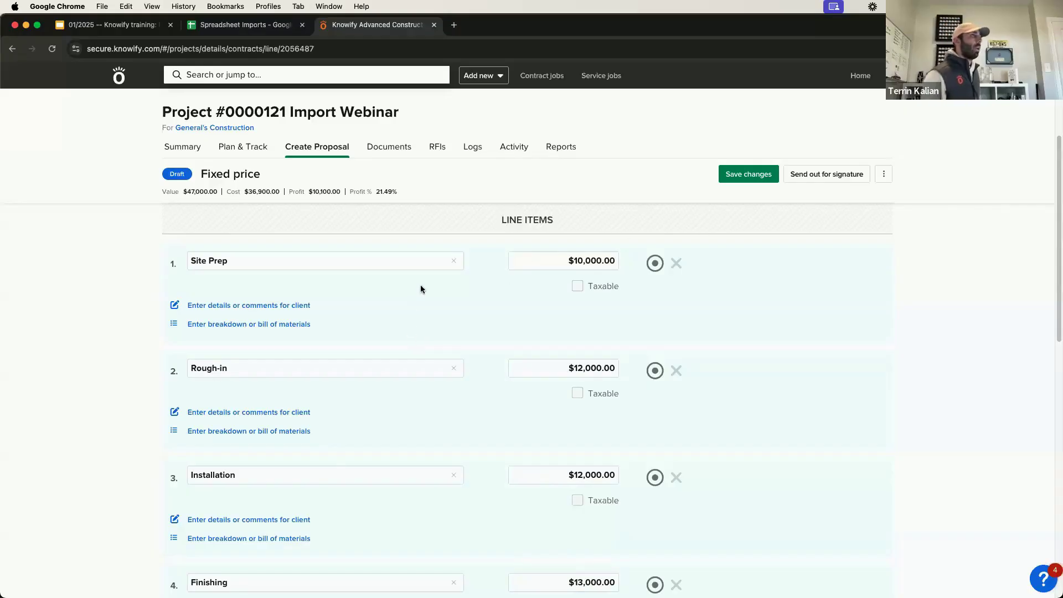
Add a materials breakdown line to Site Prep for Dumpster Rental with quantity 14, price 1000 and 50% markup.
{"action": "left_click", "coordinate": [273, 327]}
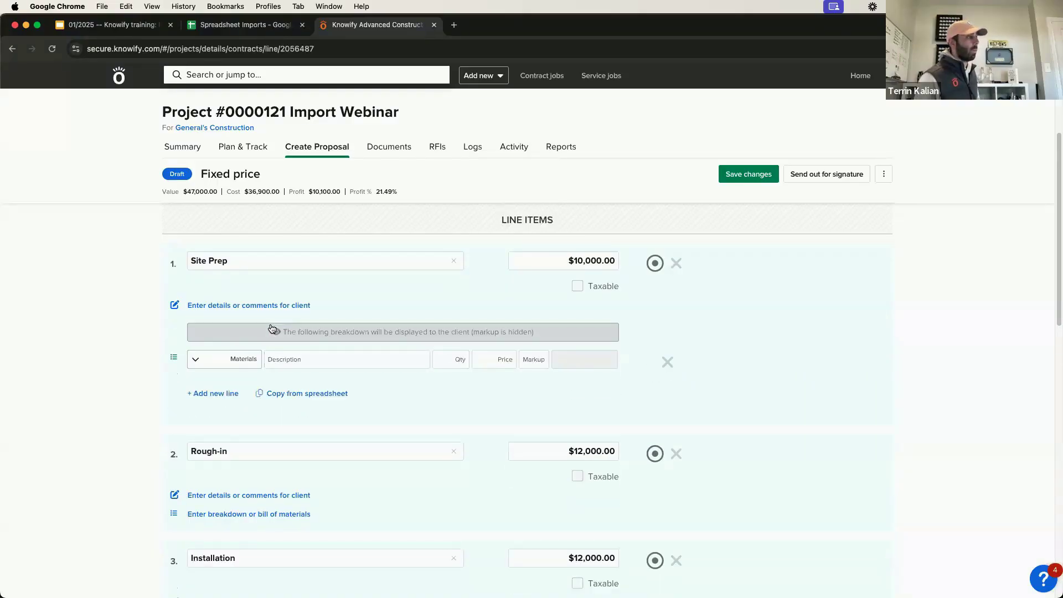
{"action": "left_click", "coordinate": [547, 265]}
{"action": "left_click", "coordinate": [346, 361]}
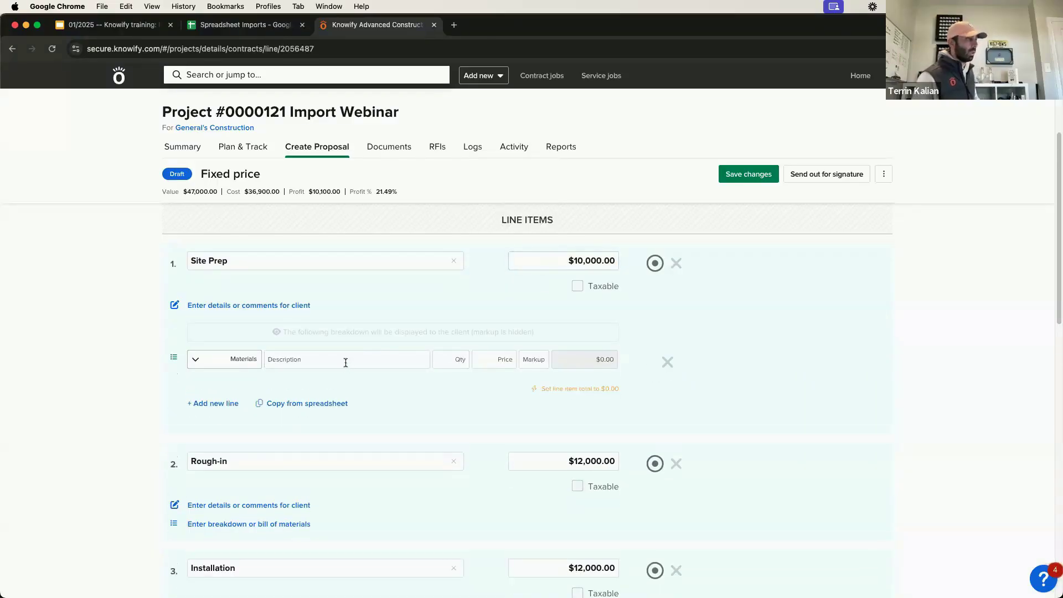
{"action": "type", "text": "Dumpst"}
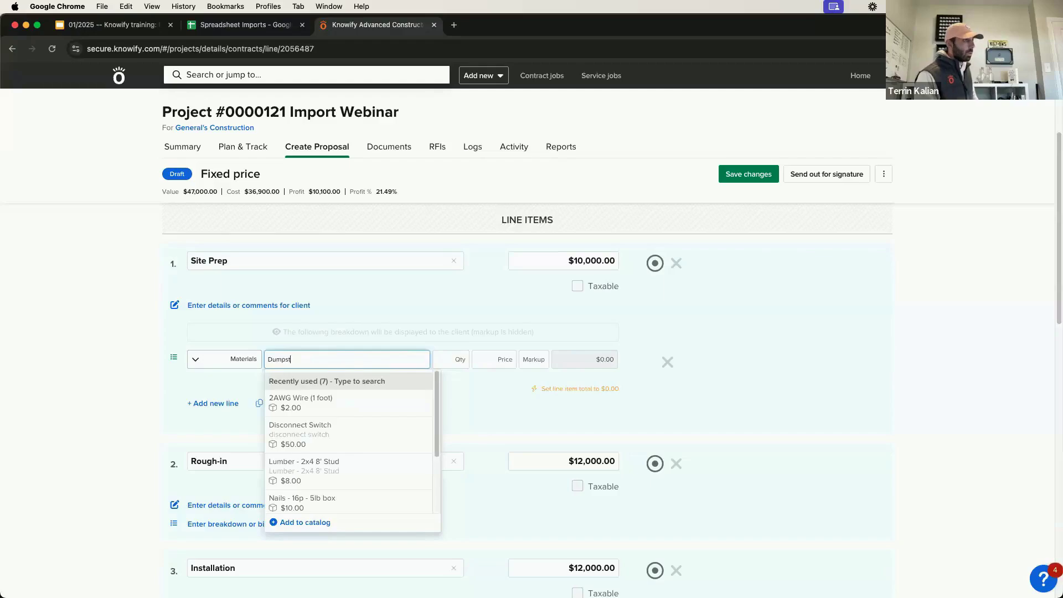
{"action": "type", "text": "er Rental"}
{"action": "key", "text": "Tab"}
{"action": "type", "text": "1"}
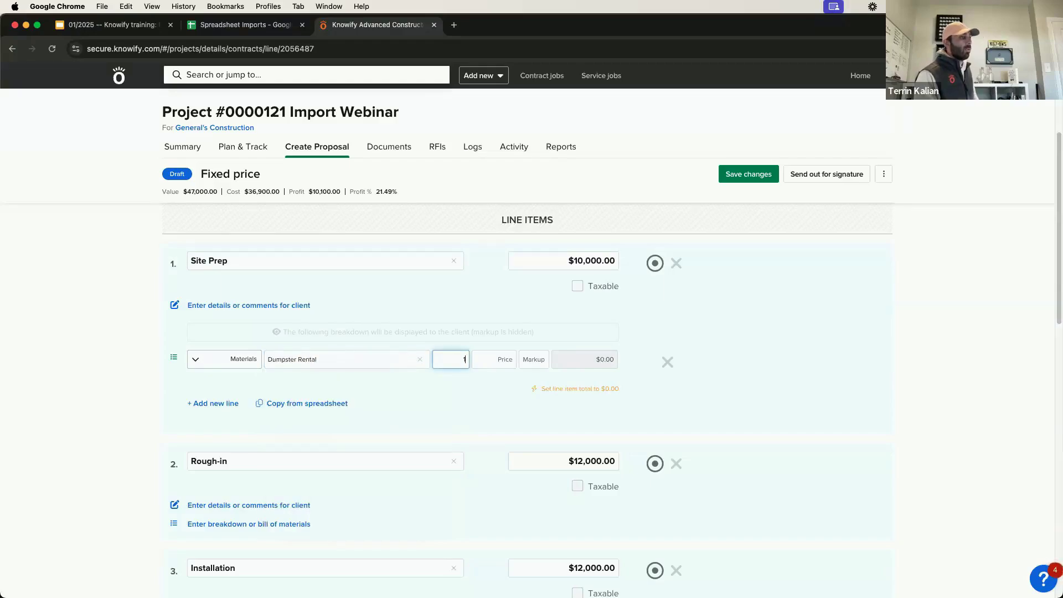
{"action": "type", "text": "4"}
{"action": "key", "text": "Tab"}
{"action": "type", "text": "1000"}
{"action": "left_click", "coordinate": [526, 359]}
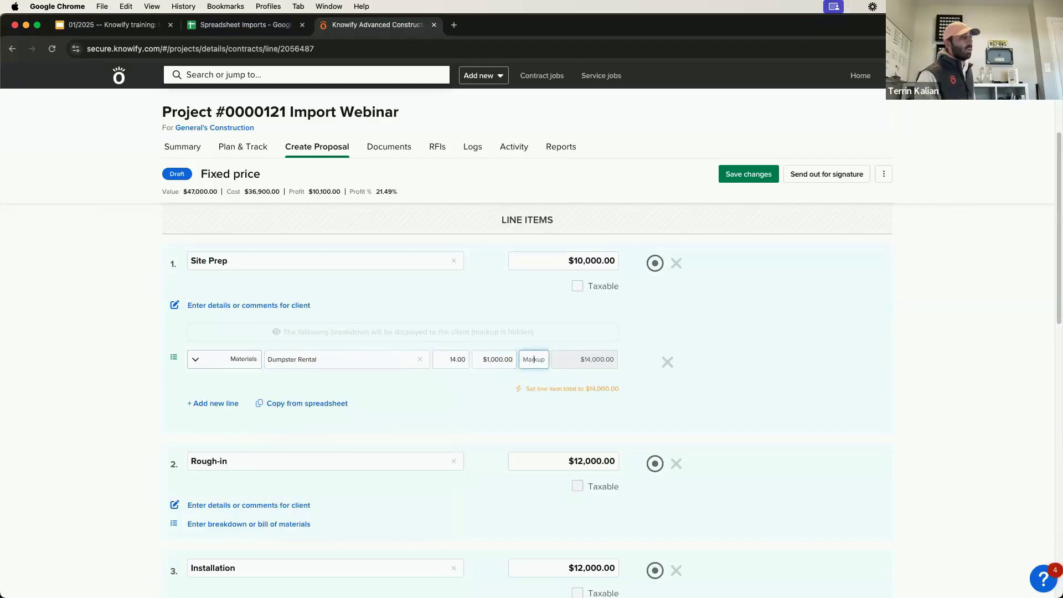
{"action": "type", "text": "50"}
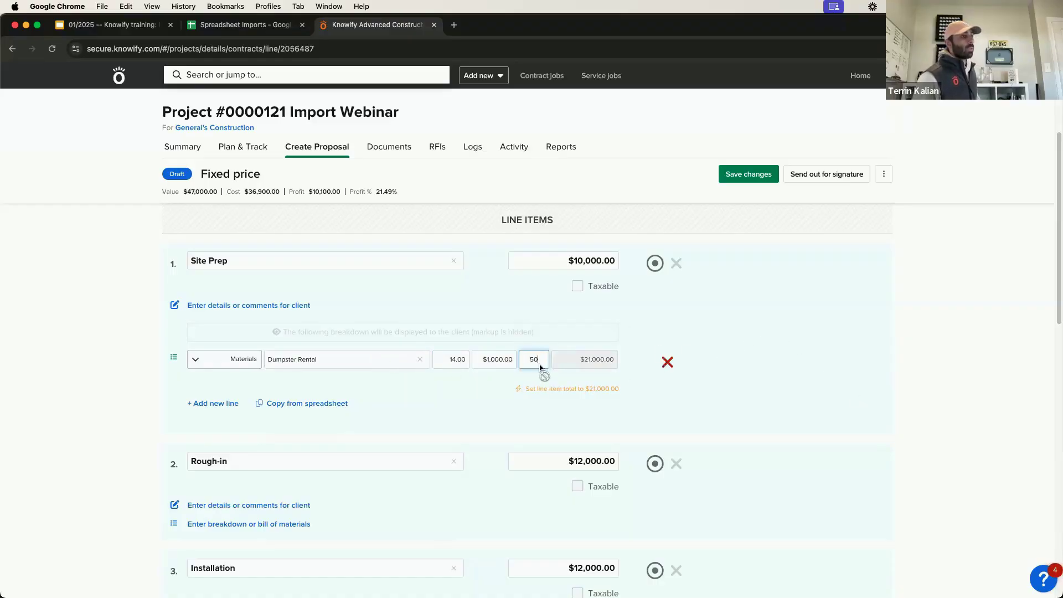
Delete the Dumpster Rental line from Site Prep and start an empty breakdown for it.
{"action": "left_click", "coordinate": [666, 362]}
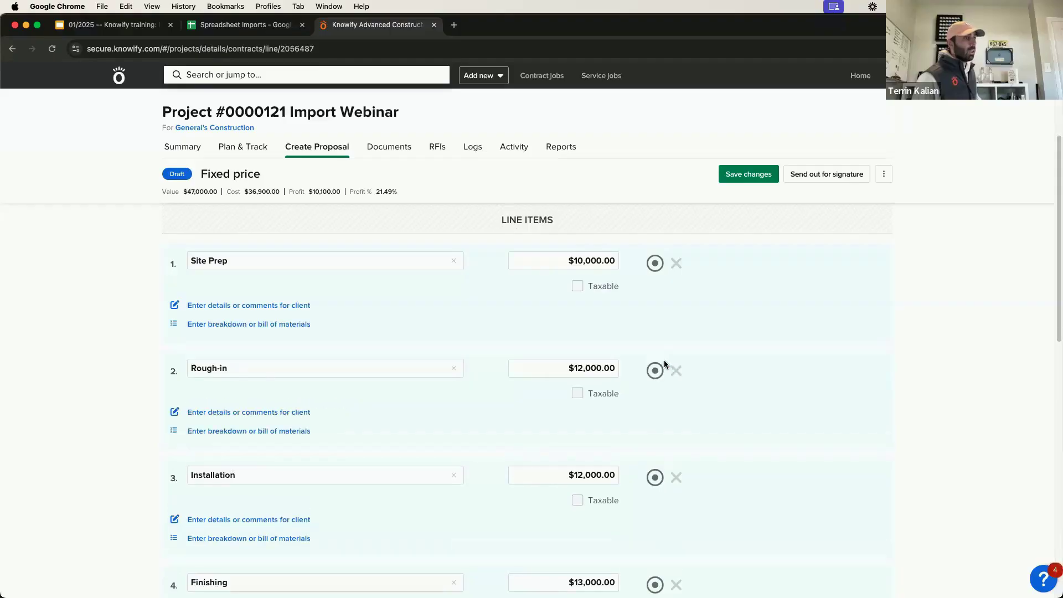
{"action": "left_click", "coordinate": [264, 326]}
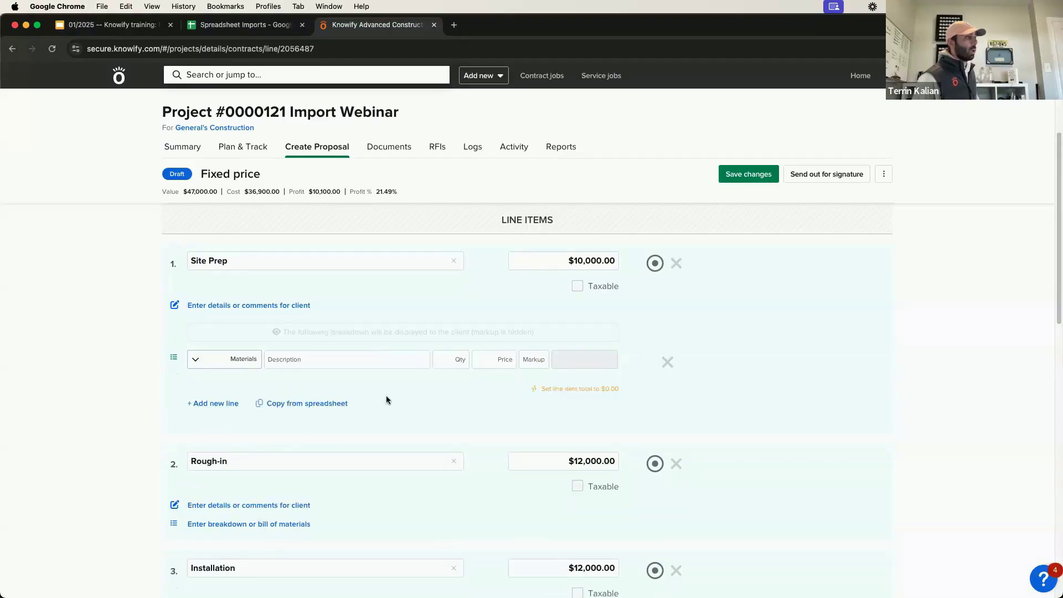
Copy the item rows A2:D9 from the Bill of Materials sheet of the Spreadsheet Imports file in Google Sheets.
{"action": "key", "text": "ctrl+shift+Tab"}
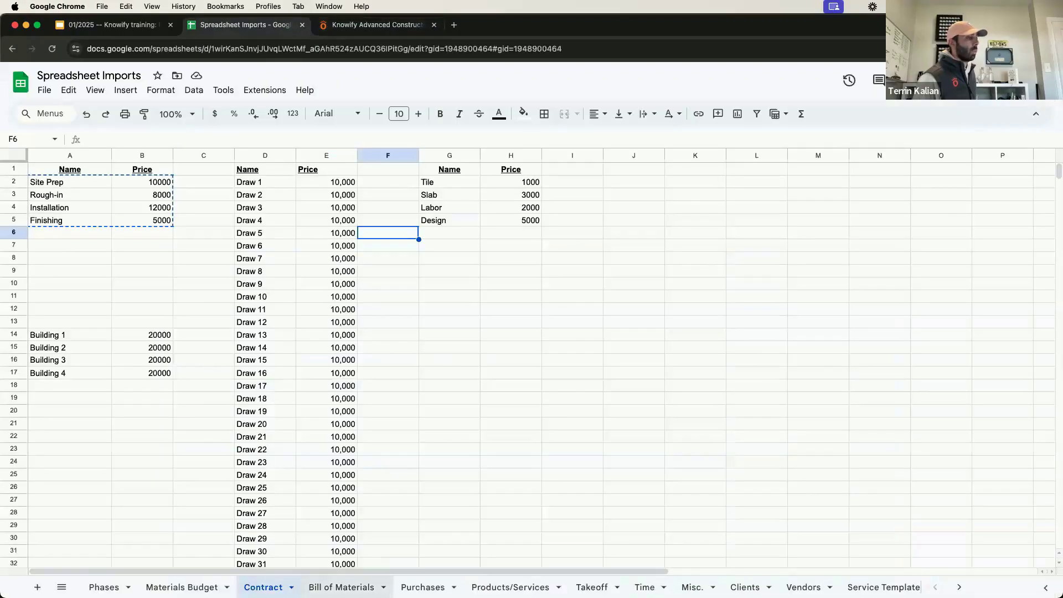
{"action": "left_click", "coordinate": [344, 586]}
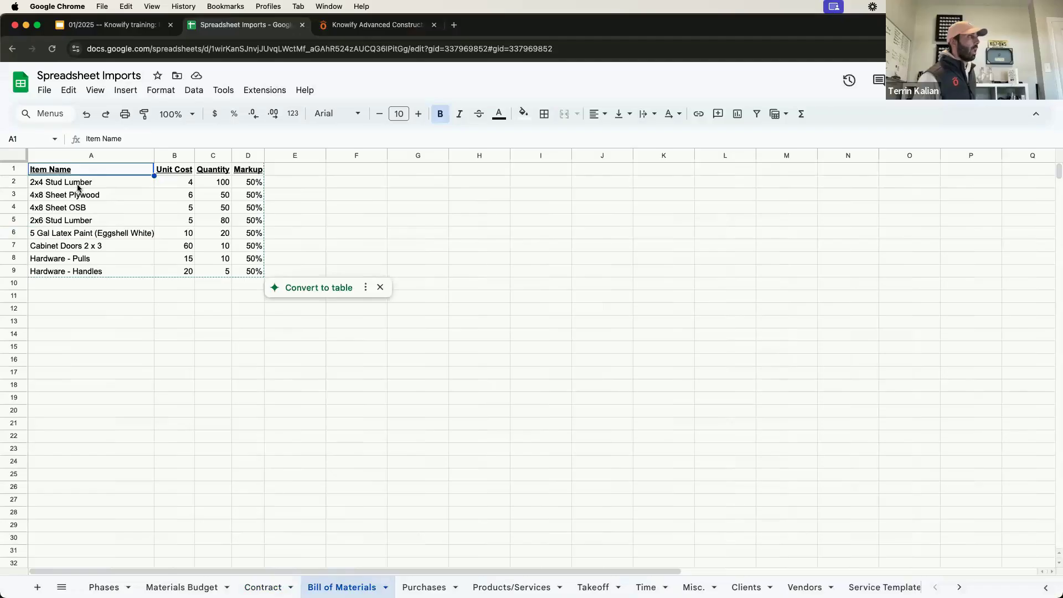
{"action": "left_click_drag", "start_coordinate": [77, 188], "coordinate": [251, 274]}
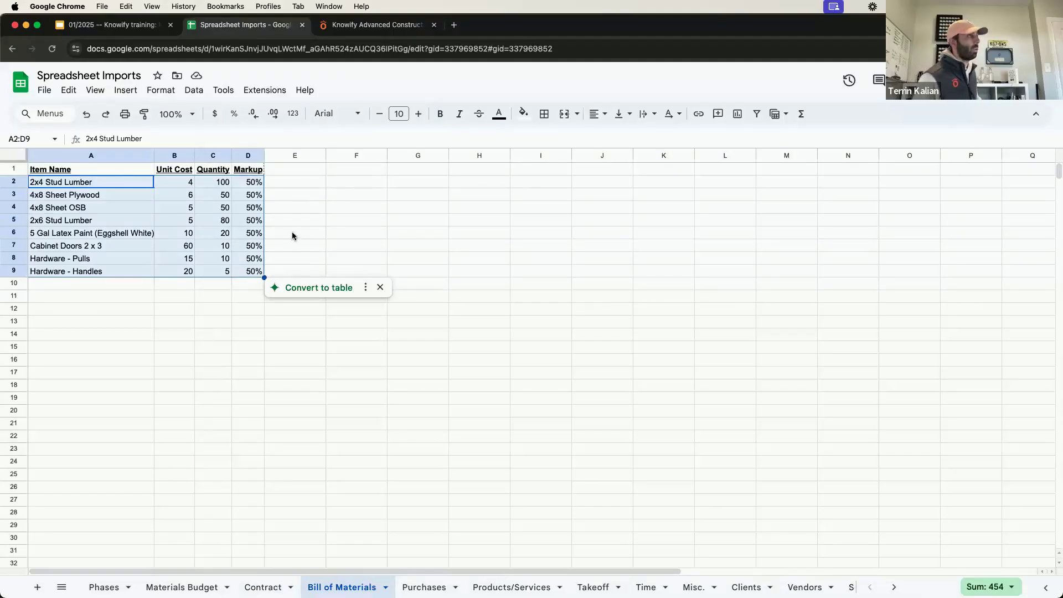
{"action": "key", "text": "super+c"}
Back in Knowify, paste the copied rows into Site Prep's spreadsheet import, verify the data and import them as breakdown items.
{"action": "key", "text": "ctrl+Tab"}
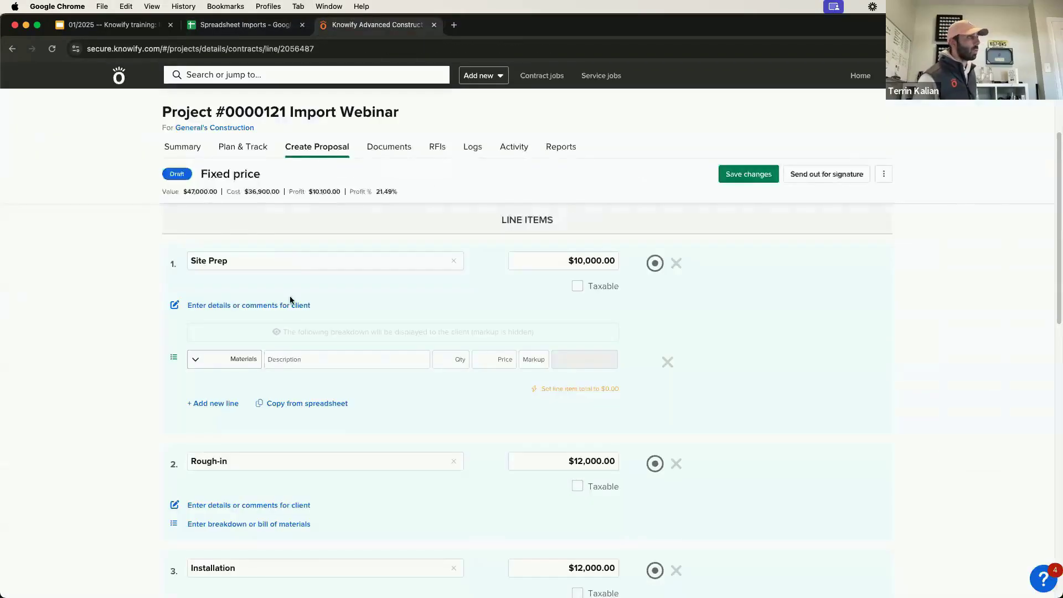
{"action": "left_click", "coordinate": [266, 410]}
{"action": "left_click", "coordinate": [410, 261]}
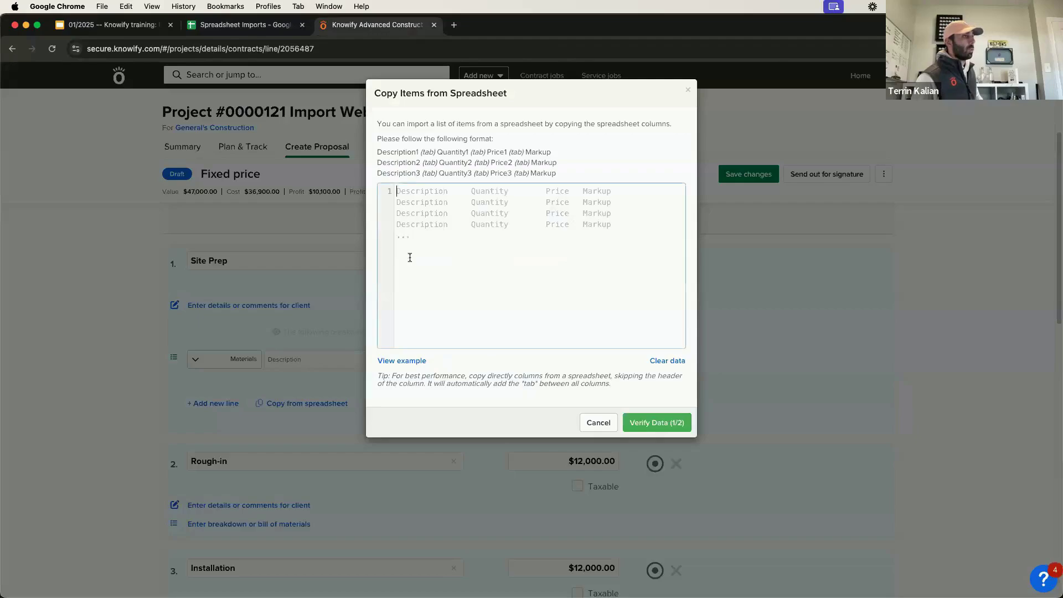
{"action": "key", "text": "super+v"}
{"action": "left_click", "coordinate": [644, 427]}
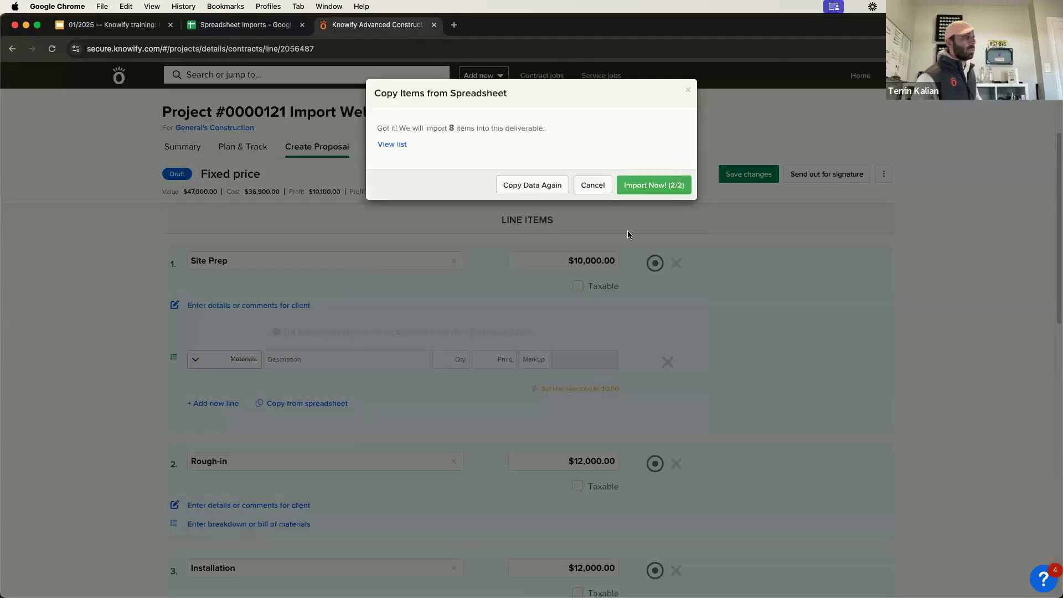
{"action": "left_click", "coordinate": [658, 187]}
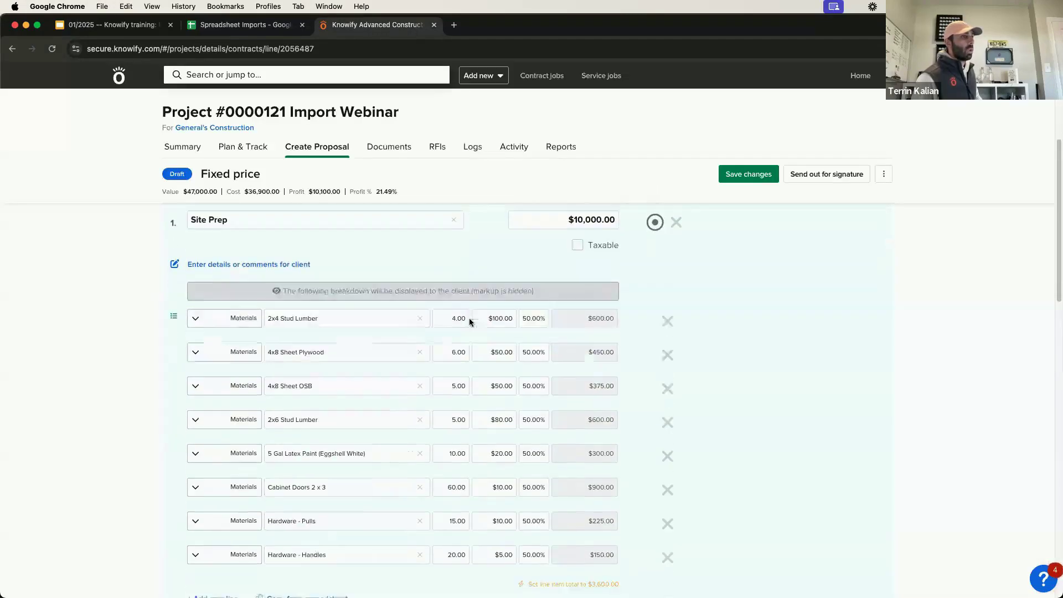
Set the Site Prep line item price to its breakdown total of $3,600.00 and review the breakdown.
{"action": "scroll", "coordinate": [499, 318], "scroll_direction": "down", "scroll_amount": 1}
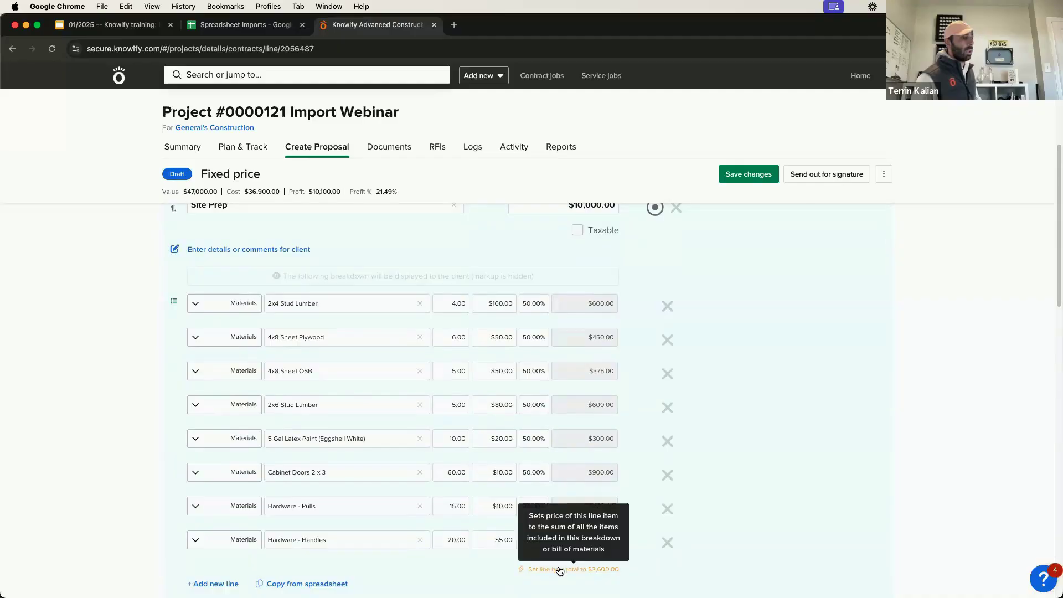
{"action": "left_click", "coordinate": [584, 570]}
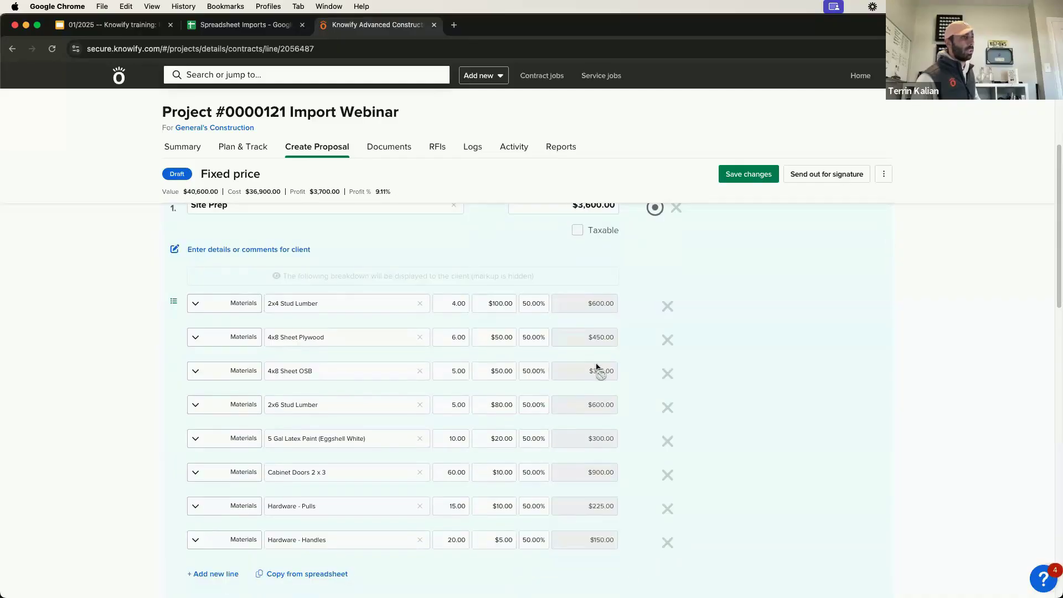
{"action": "scroll", "coordinate": [597, 333], "scroll_direction": "up", "scroll_amount": 2}
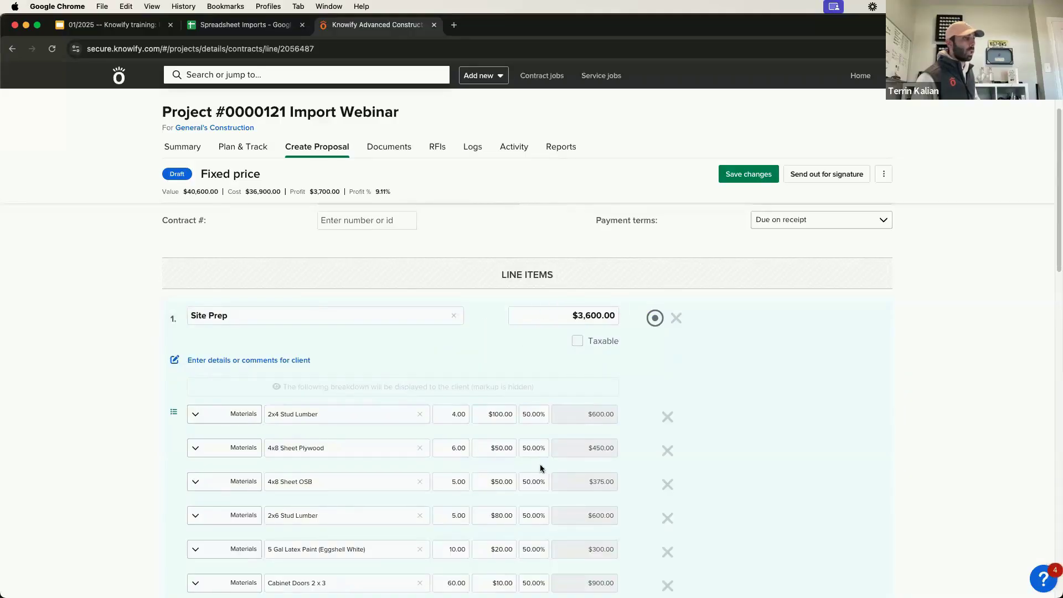
{"action": "scroll", "coordinate": [384, 364], "scroll_direction": "down", "scroll_amount": 1}
{"action": "scroll", "coordinate": [384, 364], "scroll_direction": "down", "scroll_amount": 5}
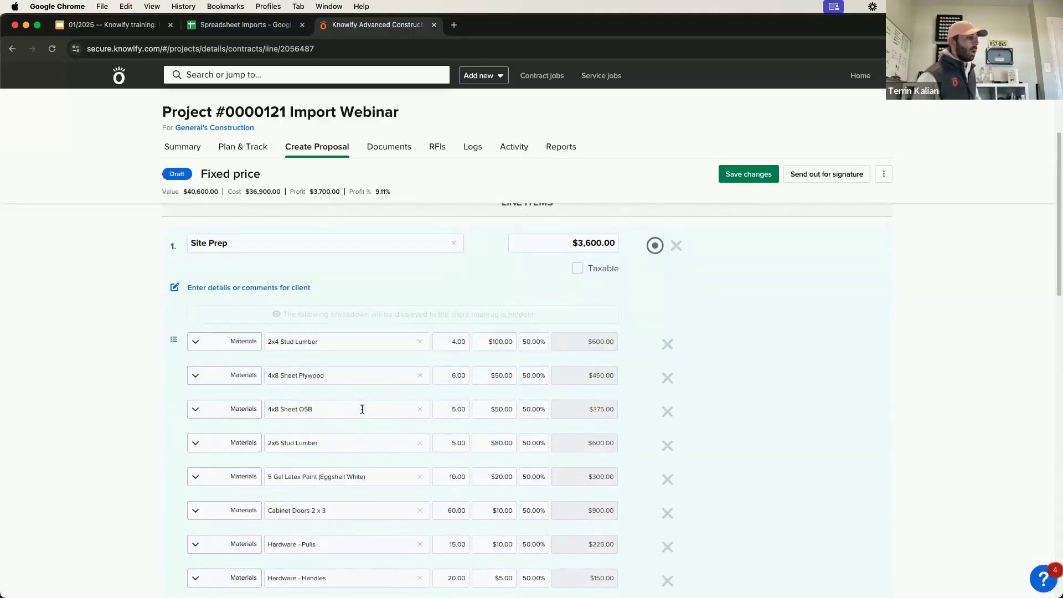
Preview the proposal document with the Site Prep breakdown and close the preview.
{"action": "left_click", "coordinate": [884, 173]}
{"action": "left_click", "coordinate": [848, 221]}
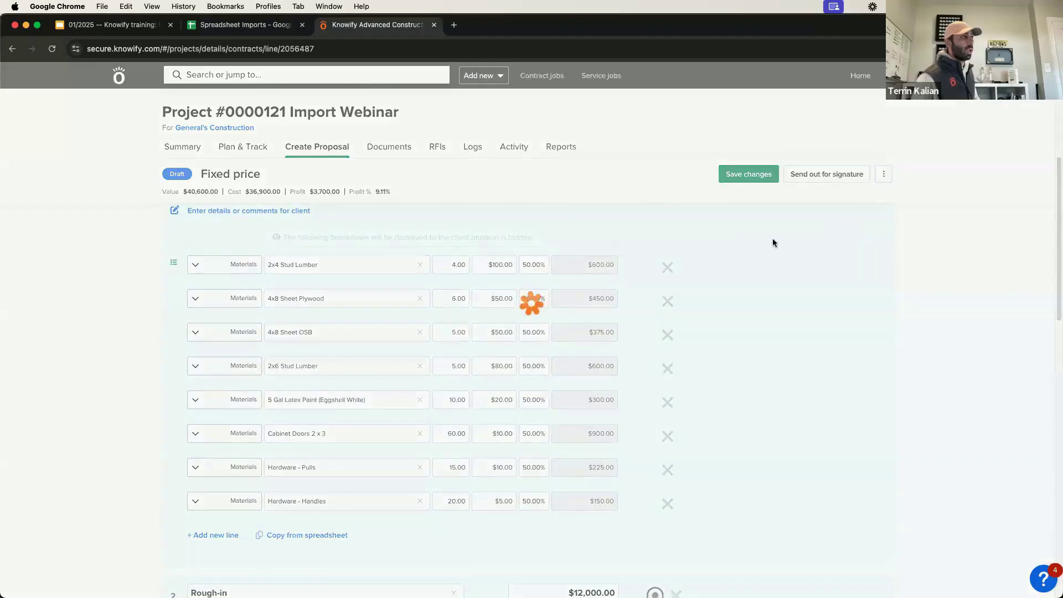
{"action": "scroll", "coordinate": [413, 391], "scroll_direction": "down", "scroll_amount": 2}
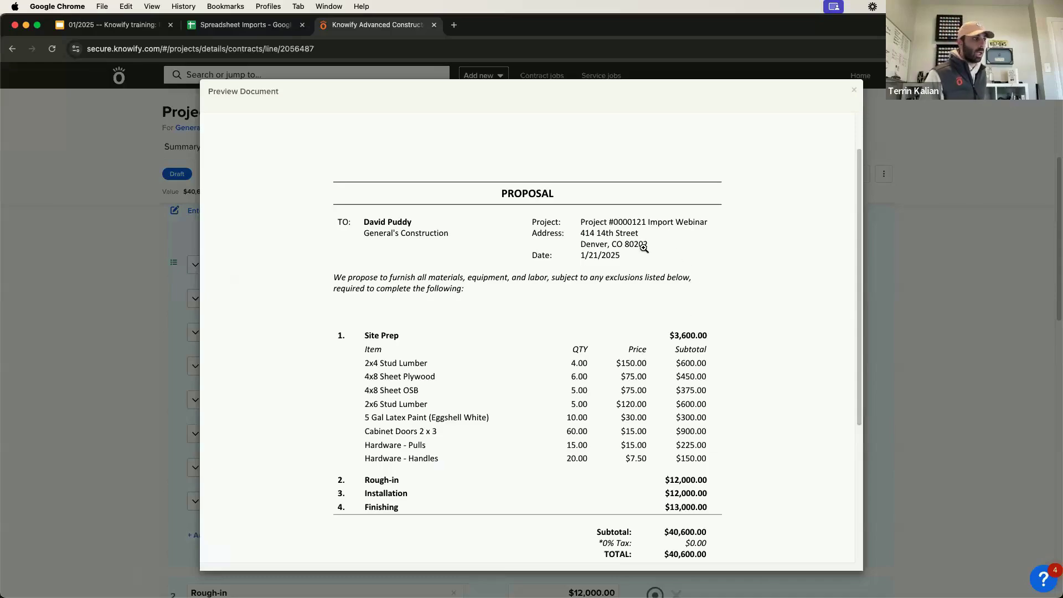
{"action": "key", "text": "Escape"}
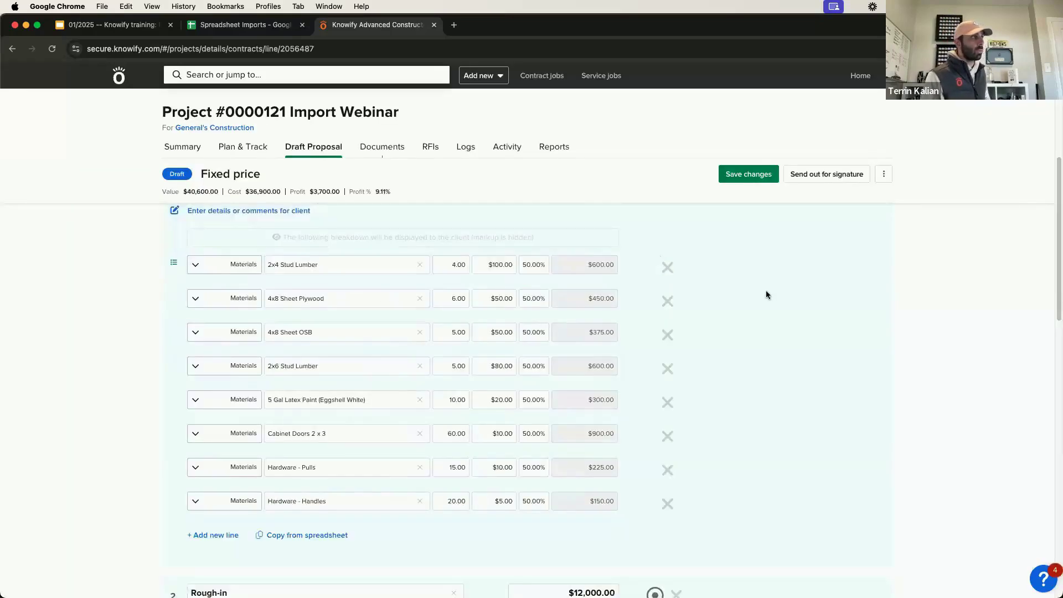
Activate the fixed price job from the draft proposal and go to its Plan & Track page.
{"action": "scroll", "coordinate": [766, 290], "scroll_direction": "up", "scroll_amount": 3}
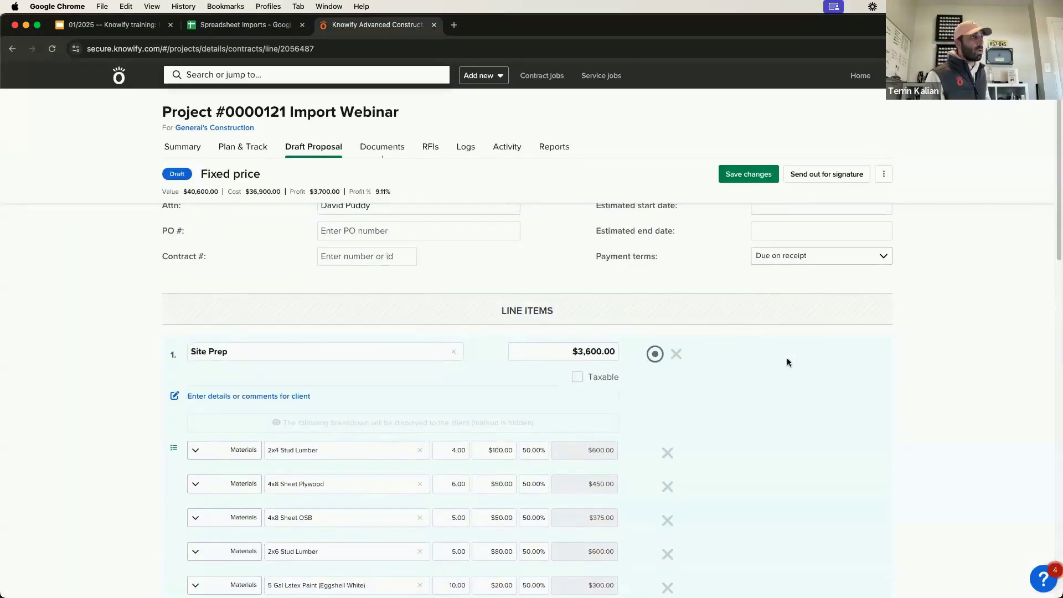
{"action": "left_click", "coordinate": [884, 174]}
{"action": "left_click", "coordinate": [821, 198]}
{"action": "left_click", "coordinate": [664, 229]}
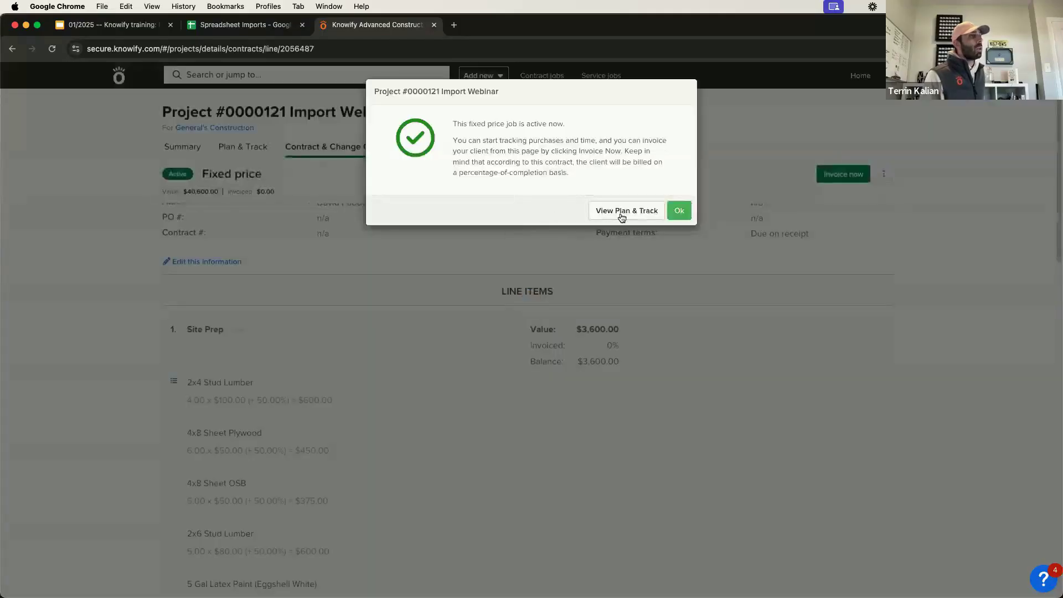
{"action": "left_click", "coordinate": [618, 213]}
Look at the Purchases sheet with its item names, unit costs, quantities and item numbers in Google Sheets.
{"action": "key", "text": "super+1"}
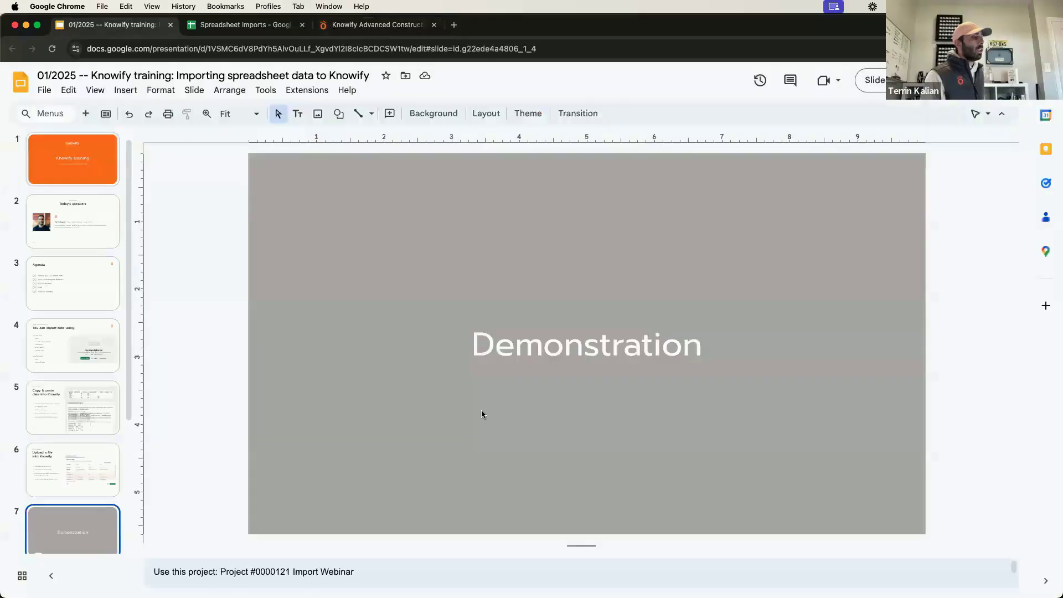
{"action": "key", "text": "super+2"}
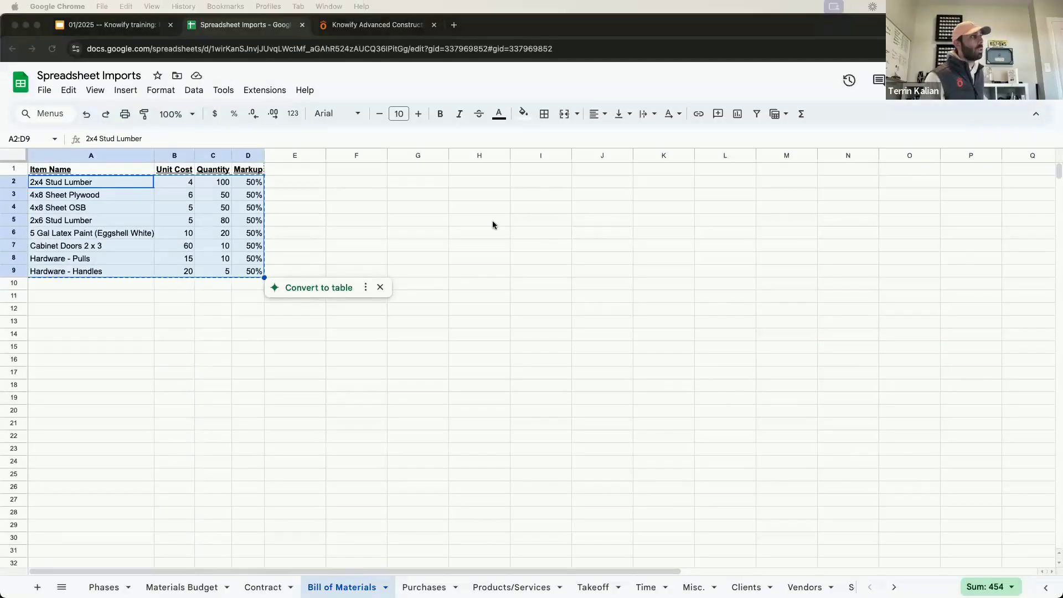
{"action": "left_click", "coordinate": [424, 587]}
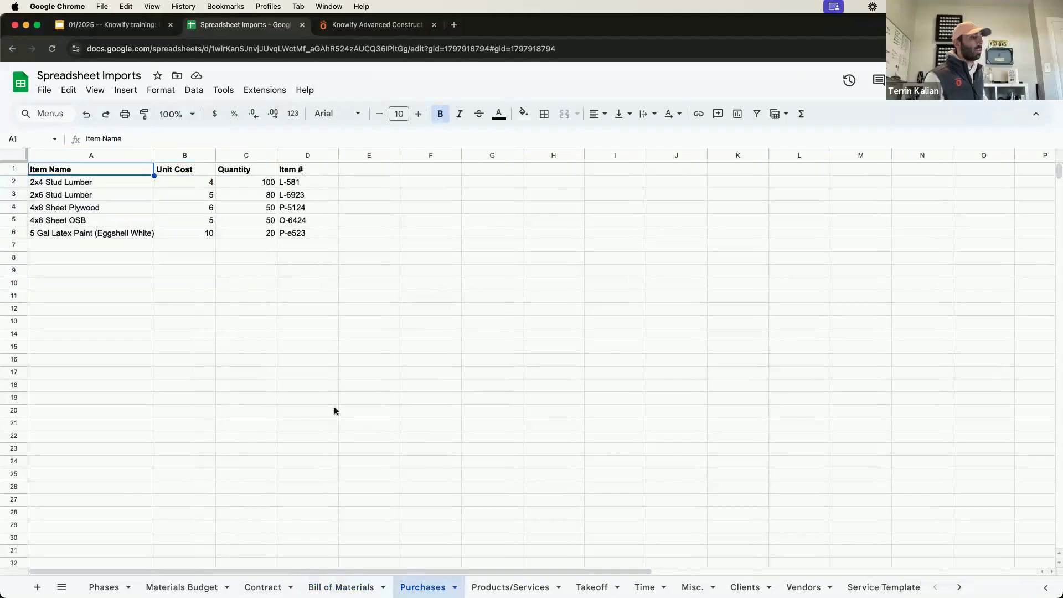
{"action": "left_click", "coordinate": [278, 275]}
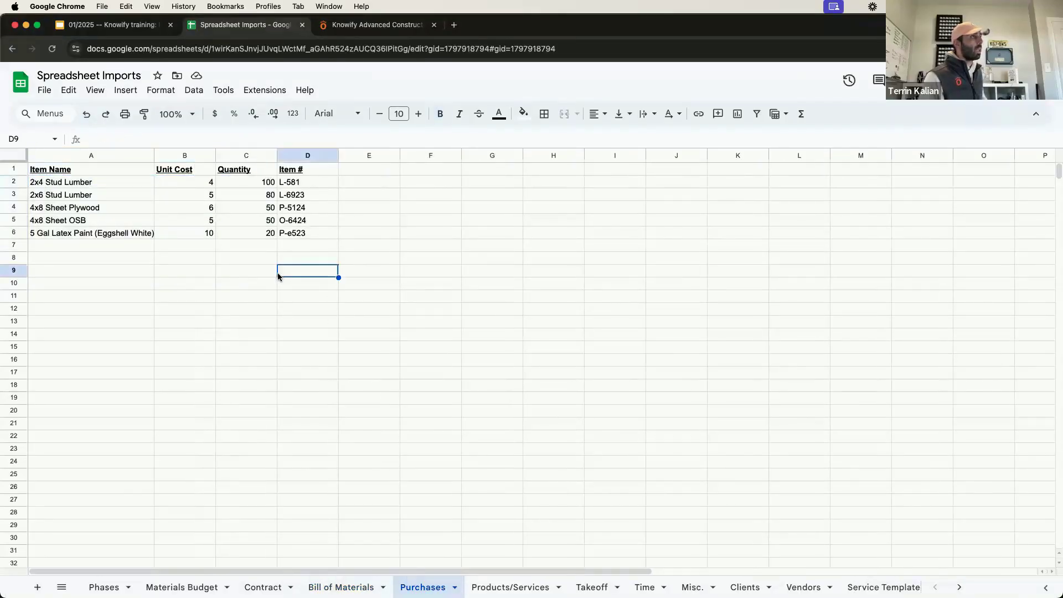
Back in Knowify, collapse the Site Prep and Rough-In phases and switch Plan & Track to the cost vs. budget view.
{"action": "key", "text": "super+3"}
{"action": "left_click", "coordinate": [386, 291]}
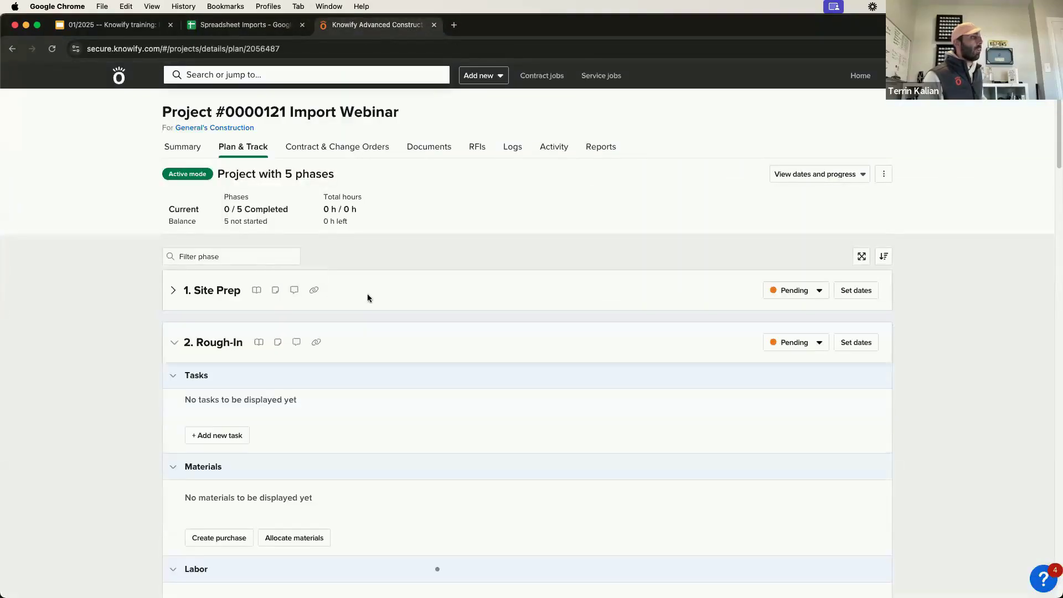
{"action": "left_click", "coordinate": [410, 342]}
{"action": "left_click", "coordinate": [793, 175]}
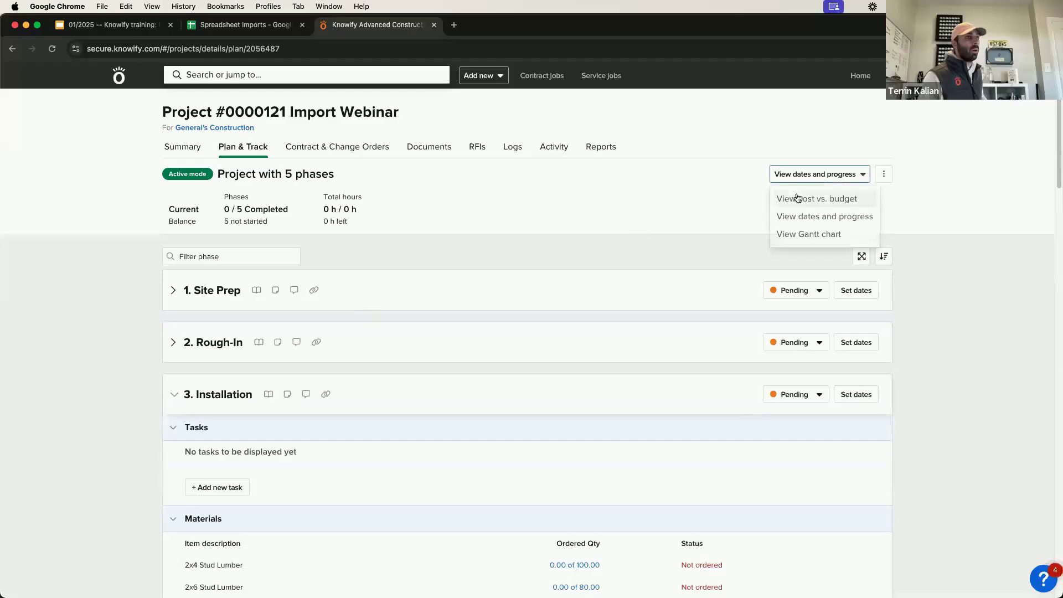
{"action": "left_click", "coordinate": [797, 198]}
{"action": "scroll", "coordinate": [274, 446], "scroll_direction": "down", "scroll_amount": 1}
{"action": "scroll", "coordinate": [274, 447], "scroll_direction": "down", "scroll_amount": 2}
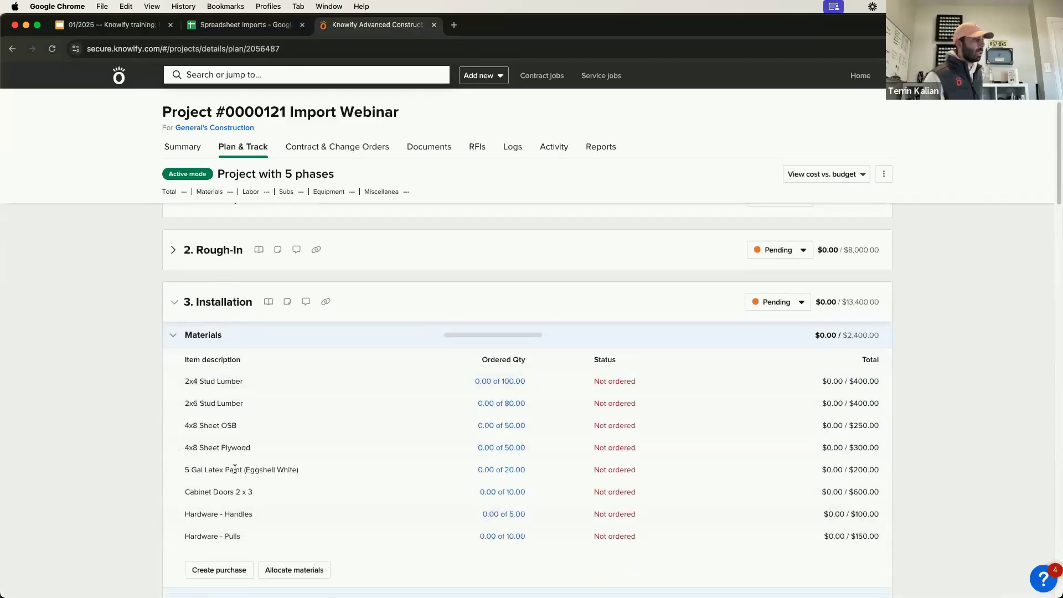
Start a purchase order to ABC Supply for all Installation materials, review its items and leave without saving.
{"action": "left_click", "coordinate": [247, 570]}
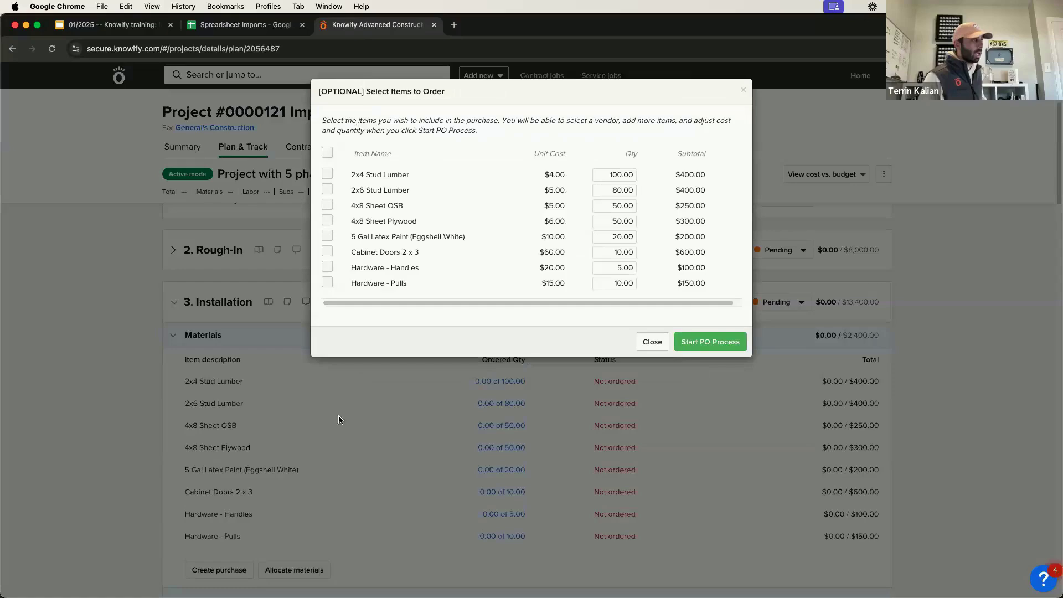
{"action": "left_click", "coordinate": [327, 152]}
{"action": "left_click", "coordinate": [710, 342]}
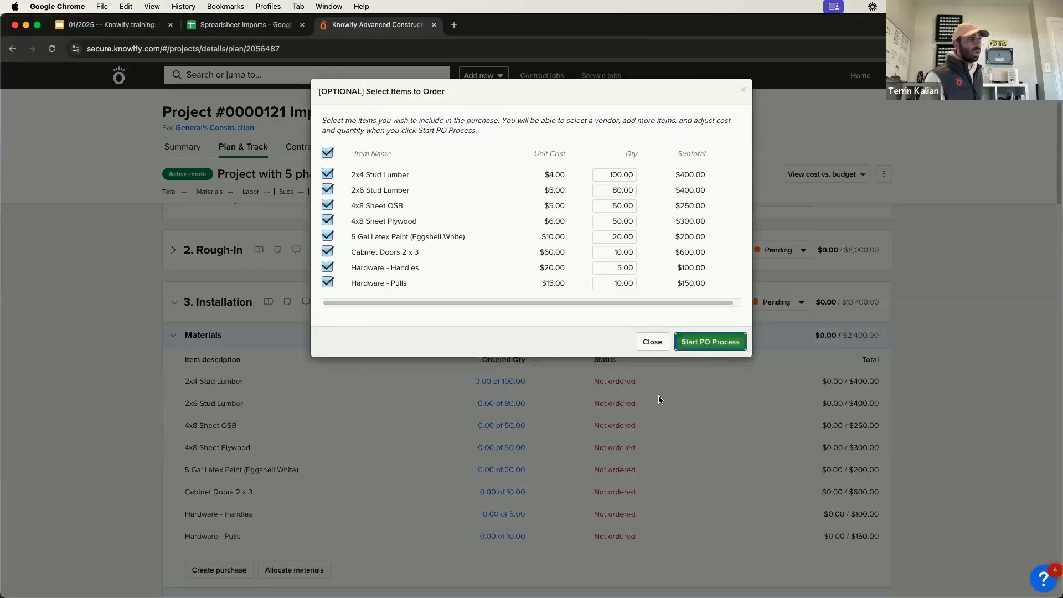
{"action": "left_click", "coordinate": [174, 236]}
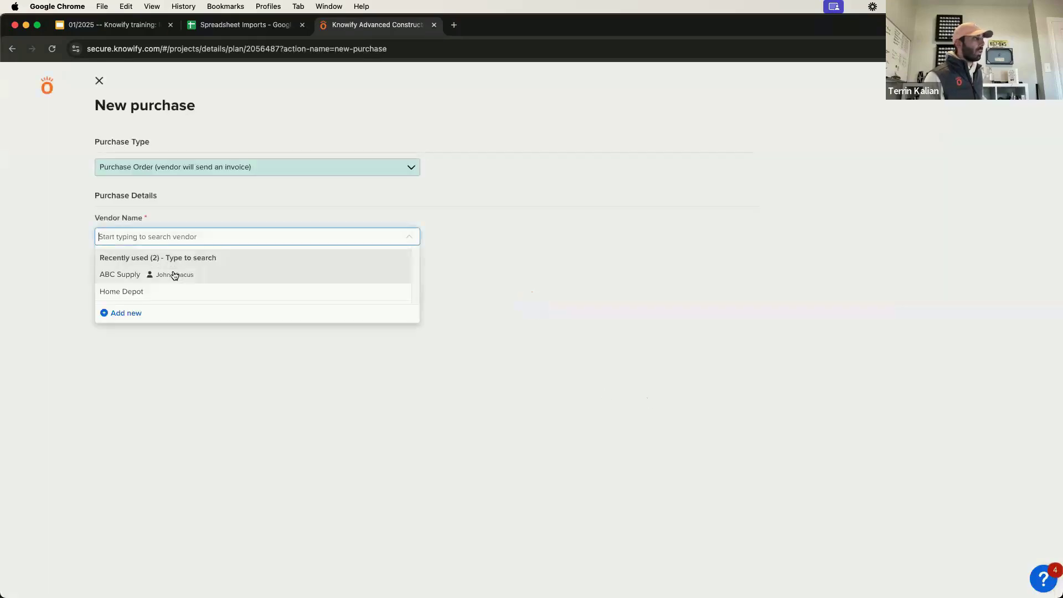
{"action": "left_click", "coordinate": [175, 275]}
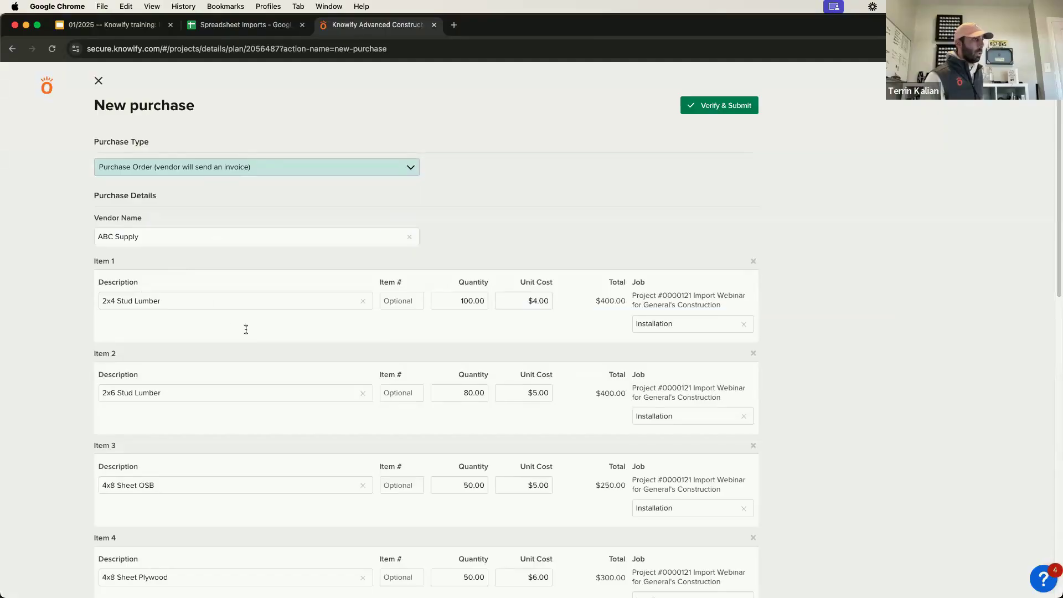
{"action": "scroll", "coordinate": [245, 329], "scroll_direction": "down", "scroll_amount": 2}
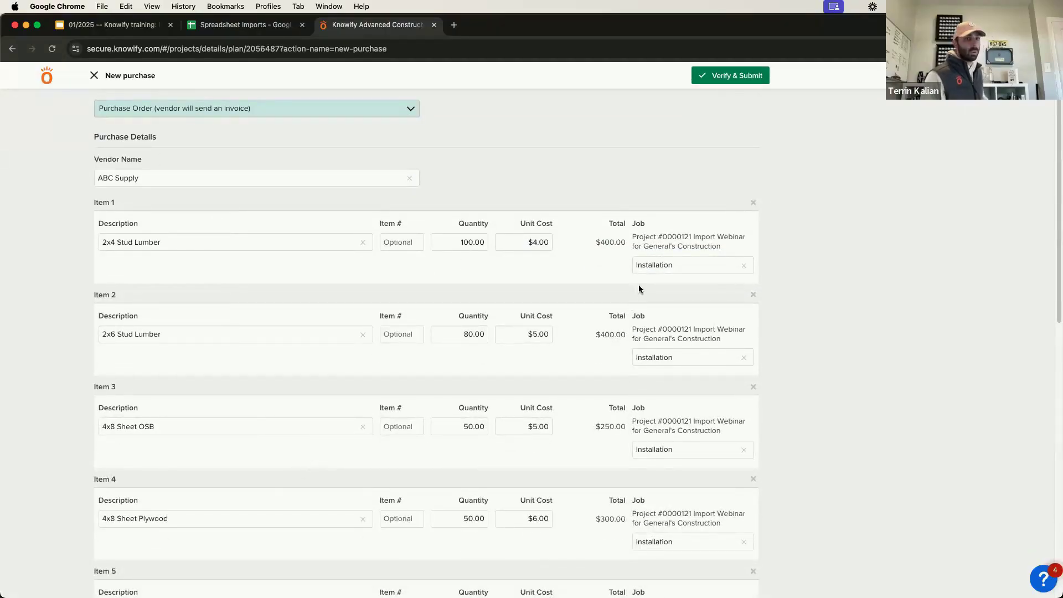
{"action": "left_click", "coordinate": [93, 75]}
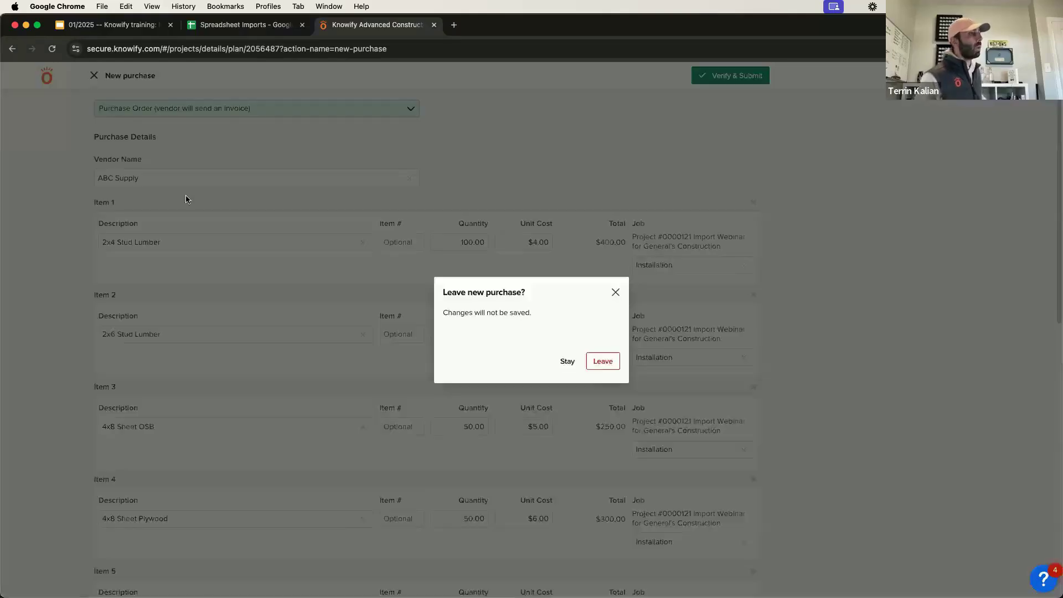
{"action": "left_click", "coordinate": [602, 361]}
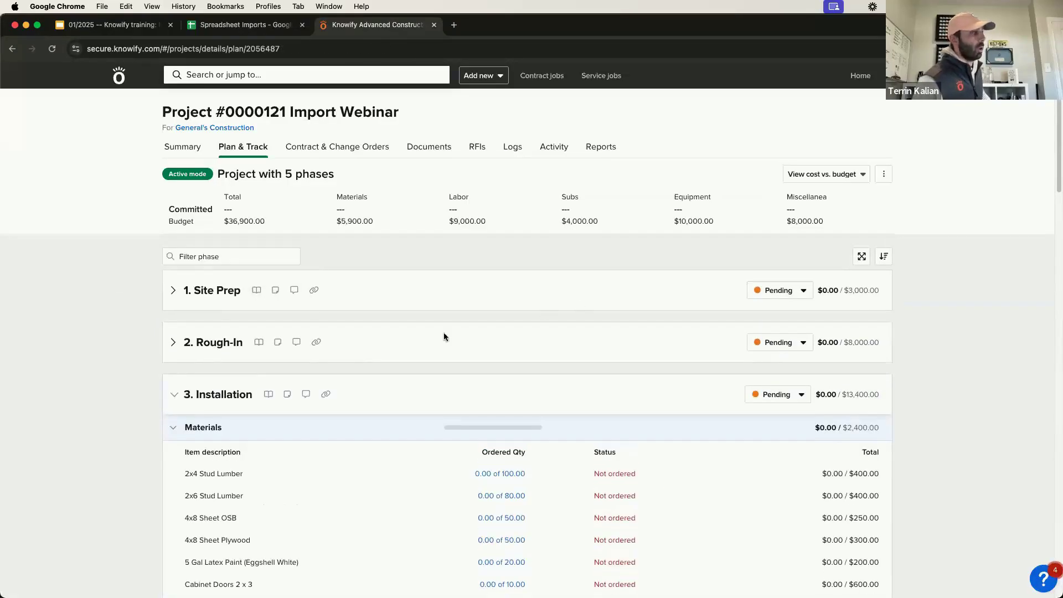
Expand the Rough-In phase and point out its Materials budget.
{"action": "left_click", "coordinate": [225, 349]}
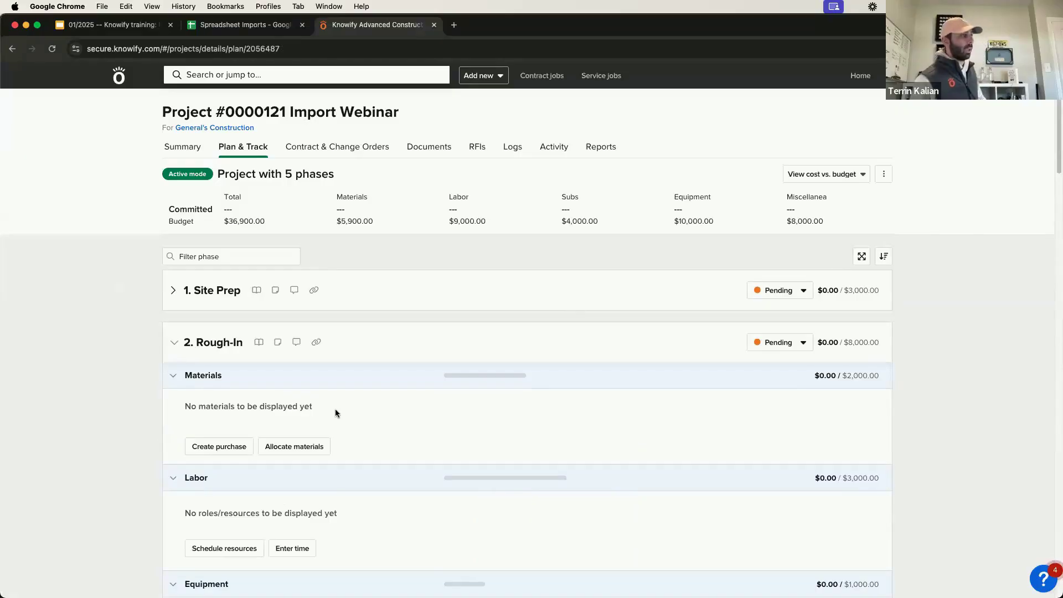
{"action": "left_click_drag", "start_coordinate": [869, 379], "coordinate": [865, 407]}
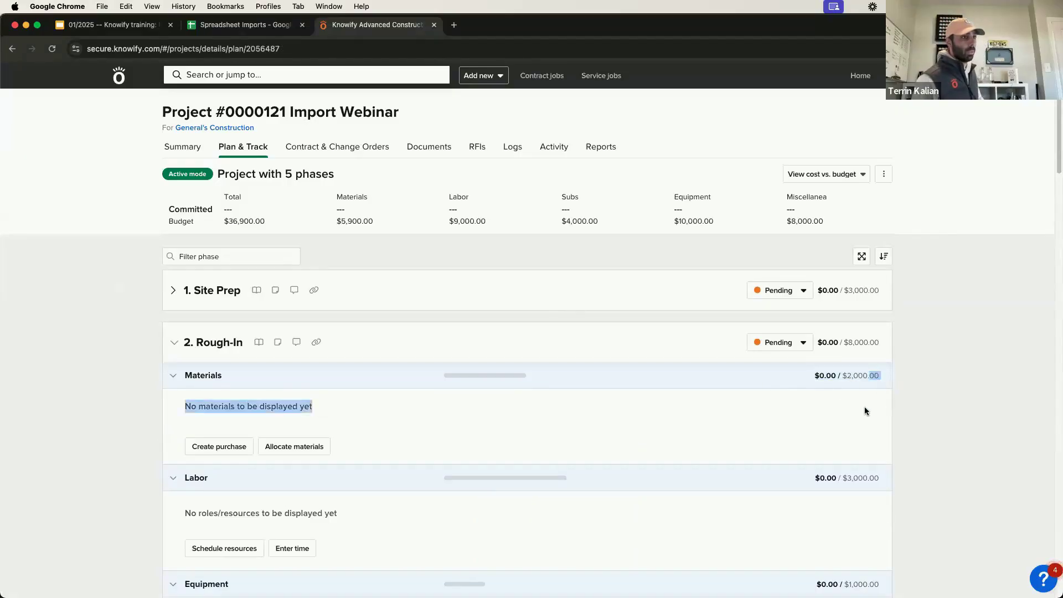
{"action": "left_click", "coordinate": [865, 407]}
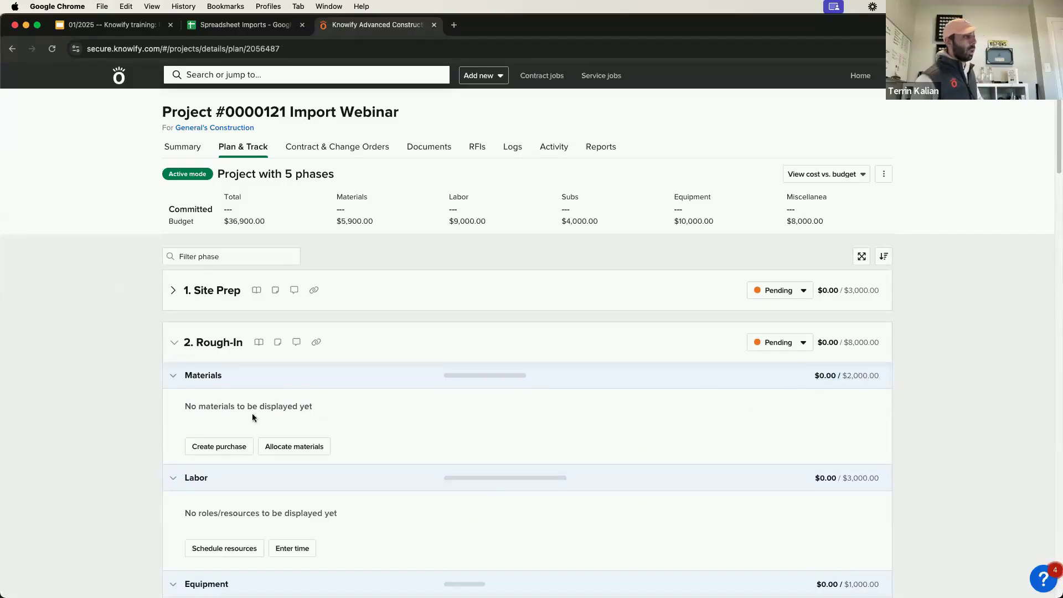
Start a purchase order to ABC Supply for the Rough-In phase's materials.
{"action": "left_click", "coordinate": [231, 449]}
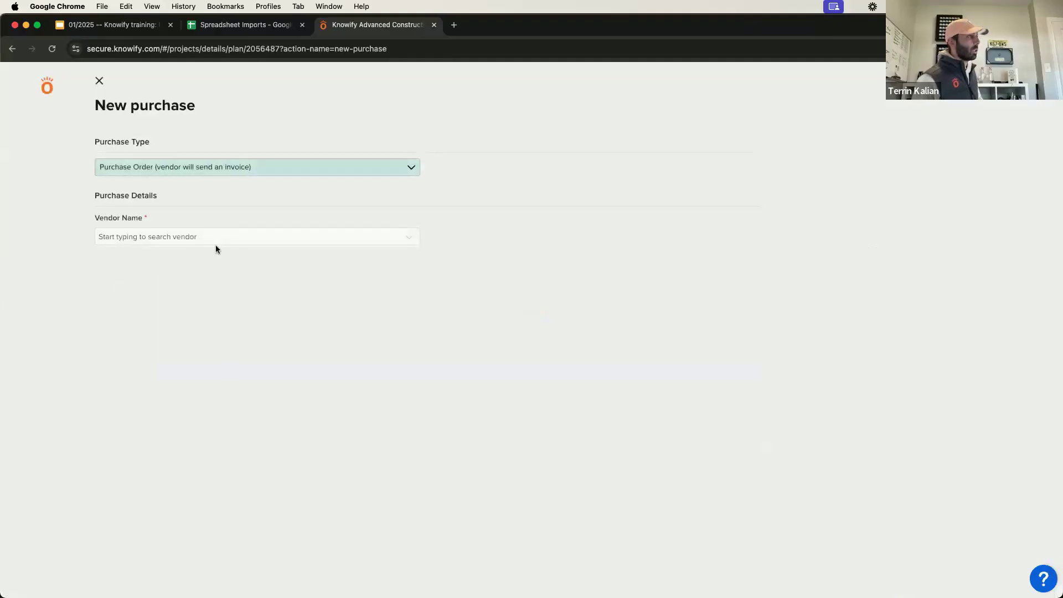
{"action": "left_click", "coordinate": [215, 239]}
{"action": "left_click", "coordinate": [202, 275]}
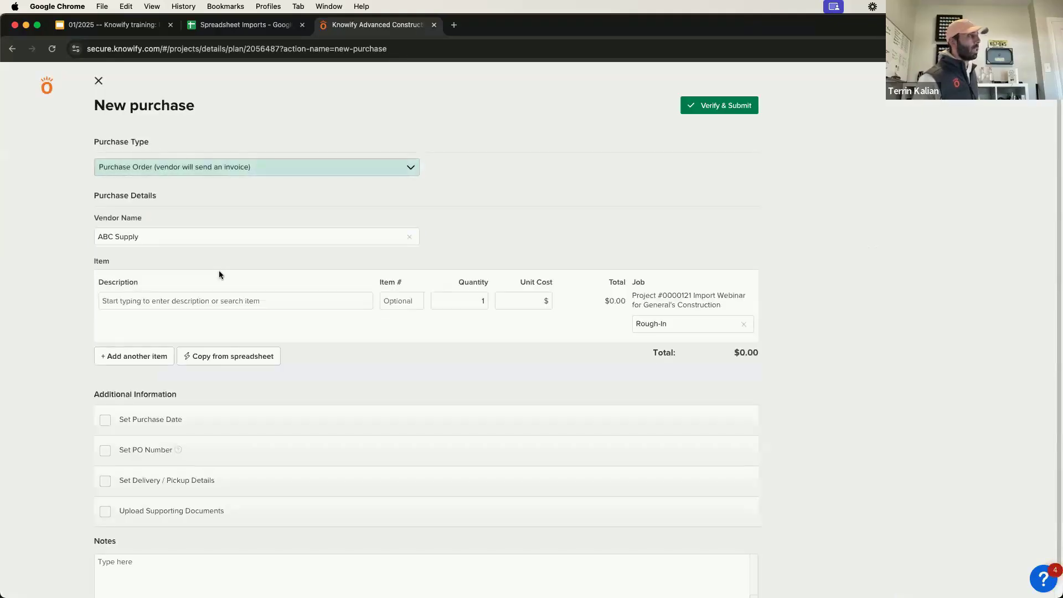
Try to import the five items in A2:D6 of the Google Sheets Purchases sheet into the purchase order and review the resulting lines.
{"action": "key", "text": "super+alt+Left"}
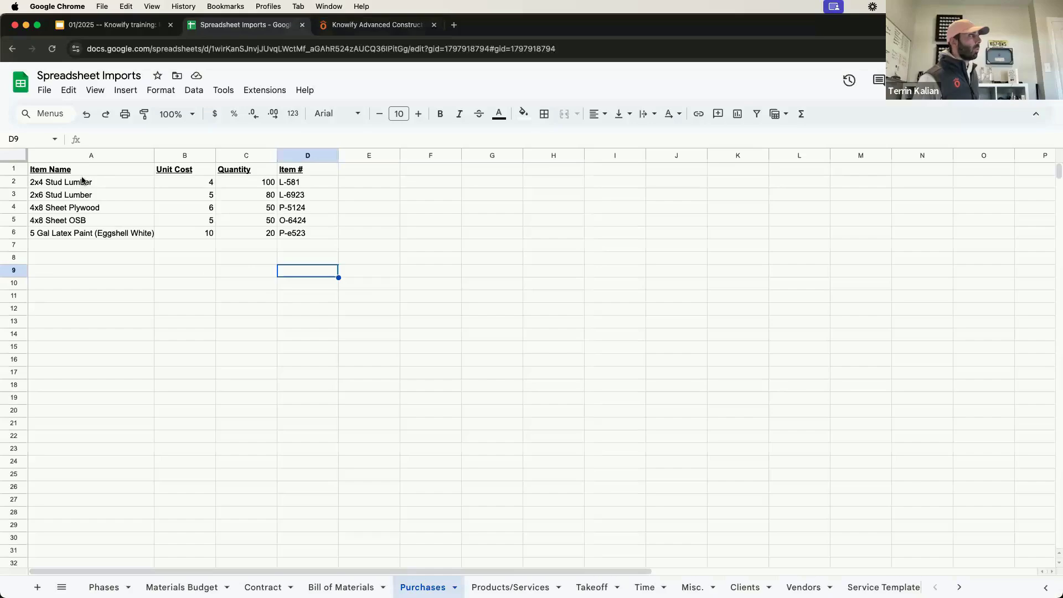
{"action": "left_click_drag", "start_coordinate": [85, 185], "coordinate": [283, 233]}
{"action": "key", "text": "super+c"}
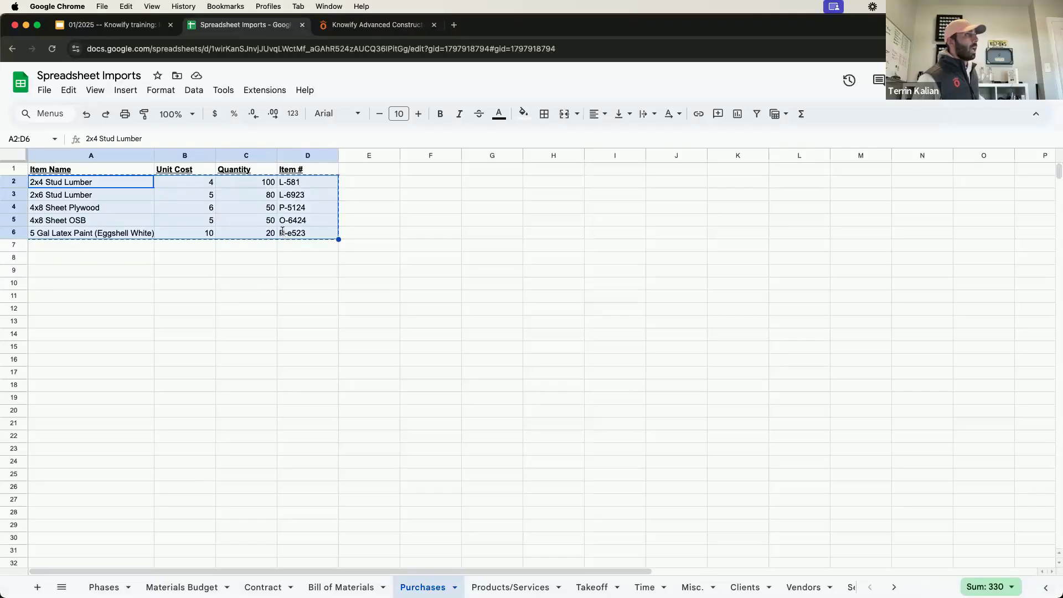
{"action": "key", "text": "ctrl+Tab"}
{"action": "left_click", "coordinate": [237, 357]}
{"action": "left_click", "coordinate": [455, 267]}
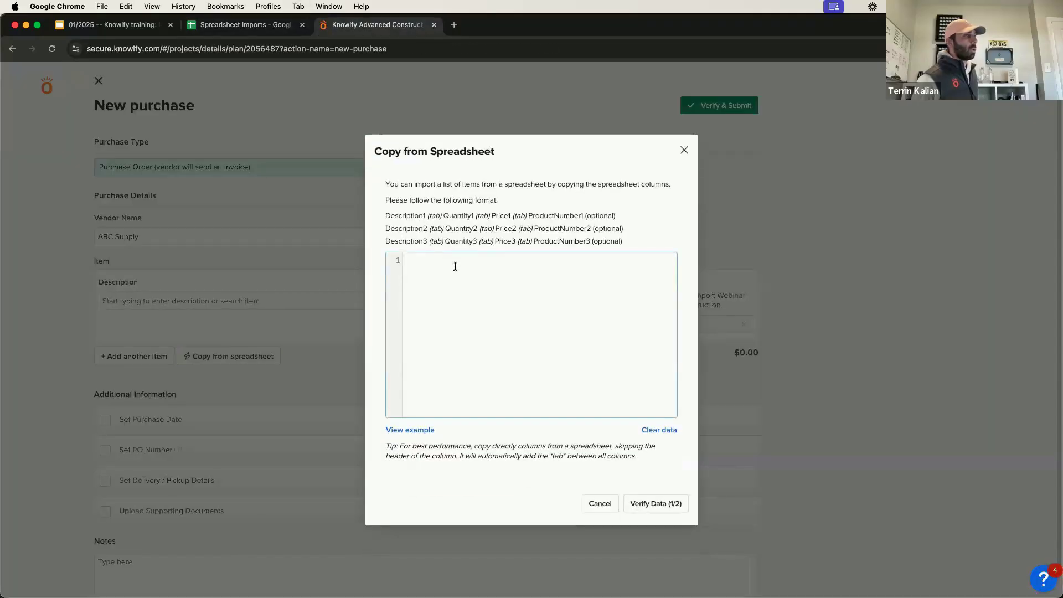
{"action": "key", "text": "super+v"}
{"action": "left_click", "coordinate": [668, 505]}
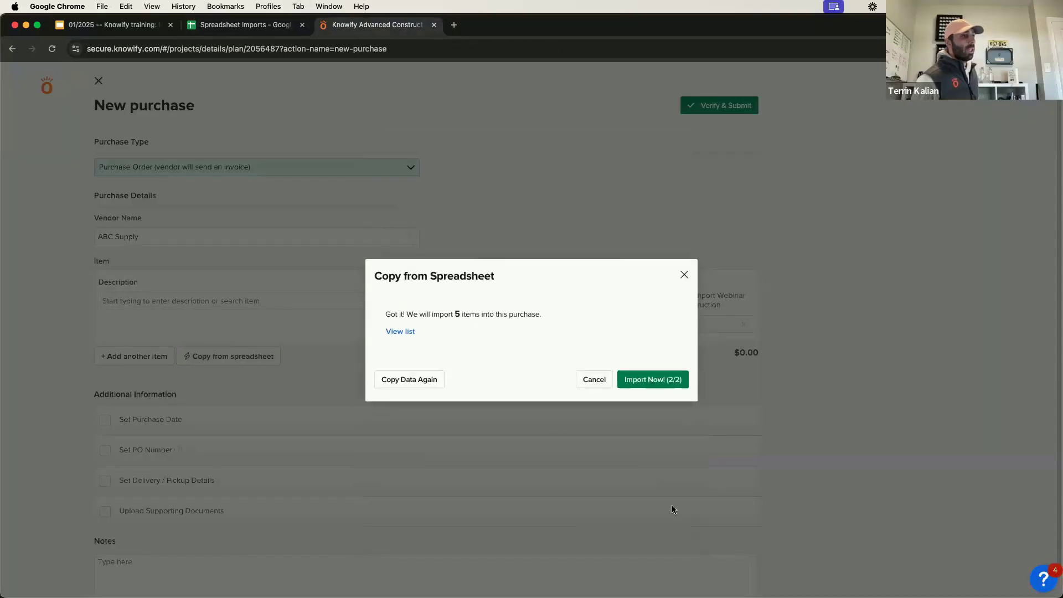
{"action": "left_click", "coordinate": [663, 381]}
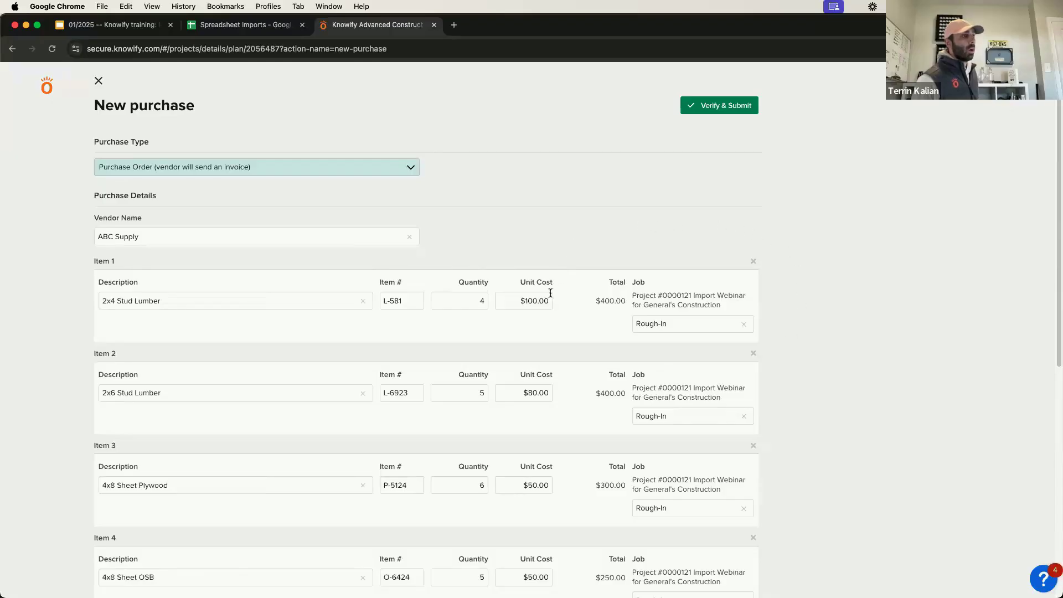
{"action": "scroll", "coordinate": [714, 357], "scroll_direction": "down", "scroll_amount": 1}
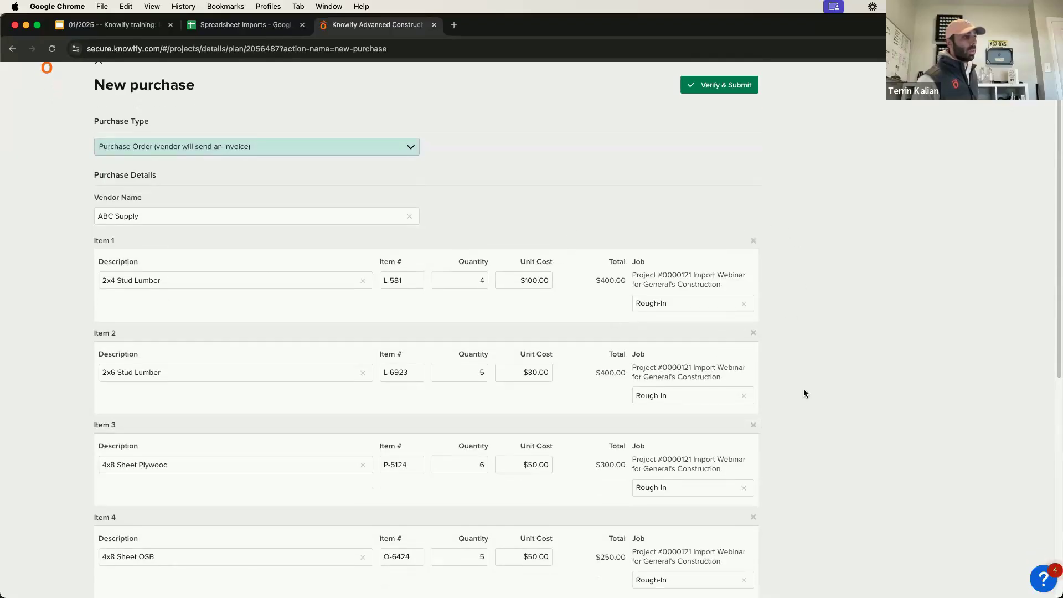
{"action": "scroll", "coordinate": [782, 338], "scroll_direction": "down", "scroll_amount": 5}
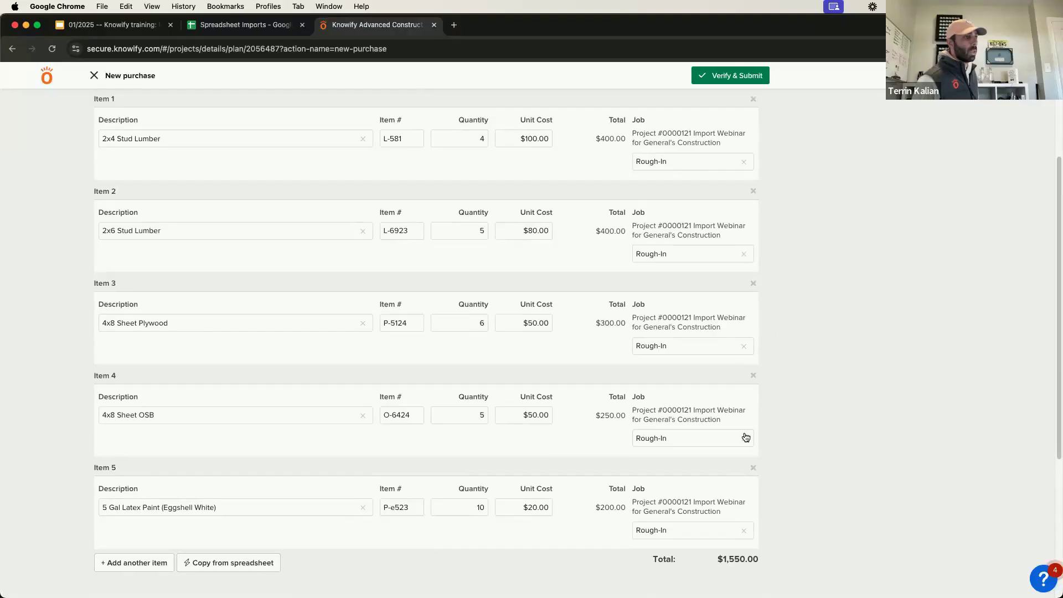
{"action": "scroll", "coordinate": [720, 465], "scroll_direction": "down", "scroll_amount": 1}
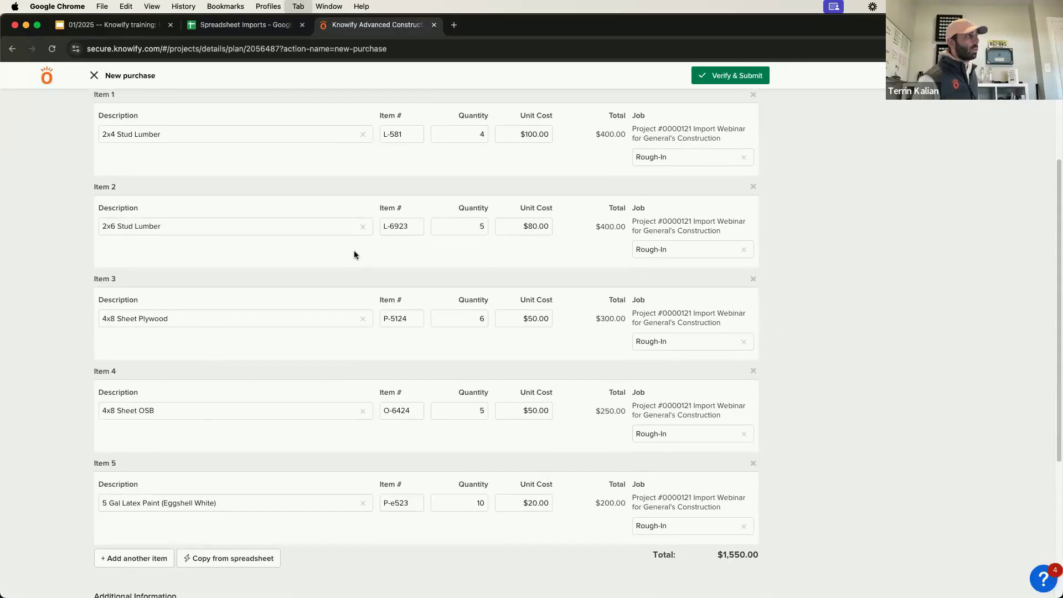
In Google Sheets, move the Quantity column ahead of Unit Cost on the Purchases sheet.
{"action": "left_click", "coordinate": [244, 25]}
{"action": "left_click", "coordinate": [240, 160]}
{"action": "left_click_drag", "start_coordinate": [239, 160], "coordinate": [168, 160]}
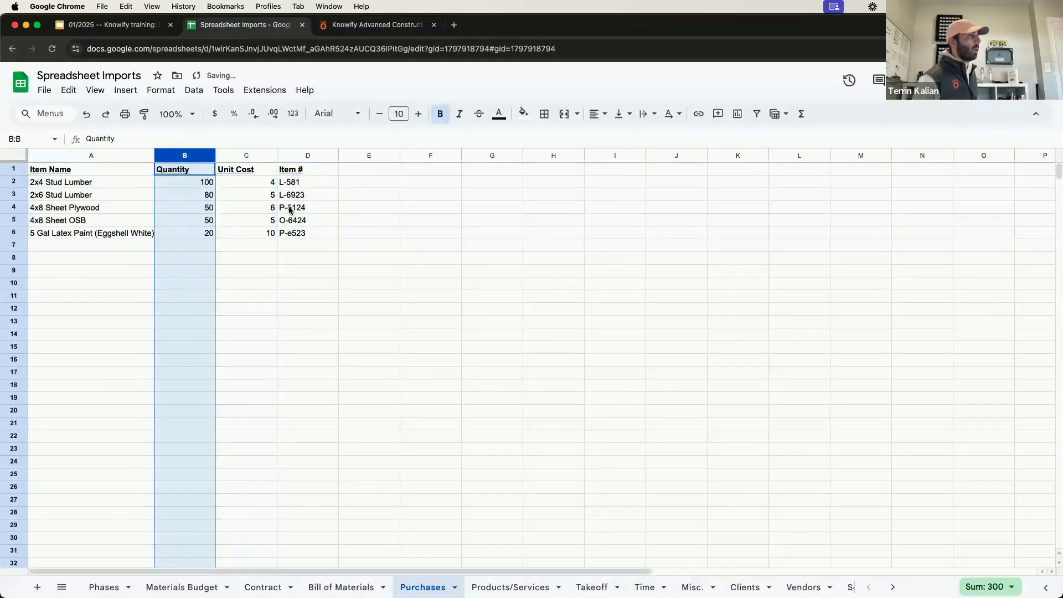
{"action": "left_click", "coordinate": [356, 198]}
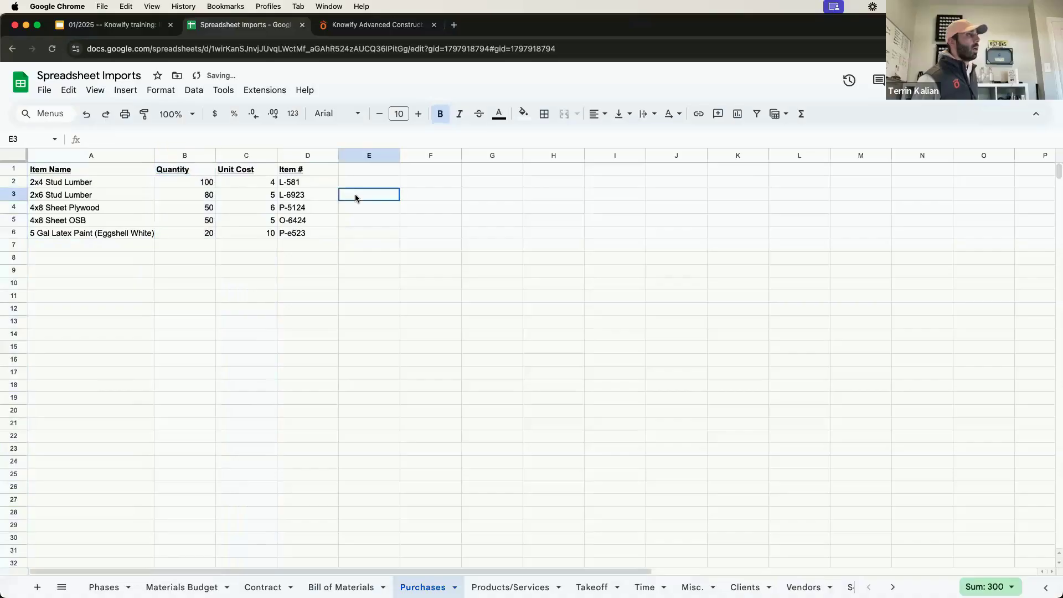
Back in Knowify, remove the wrongly imported items from the new purchase, clear the remaining item's job and leave without saving.
{"action": "key", "text": "ctrl+Tab"}
{"action": "scroll", "coordinate": [582, 318], "scroll_direction": "up", "scroll_amount": 3}
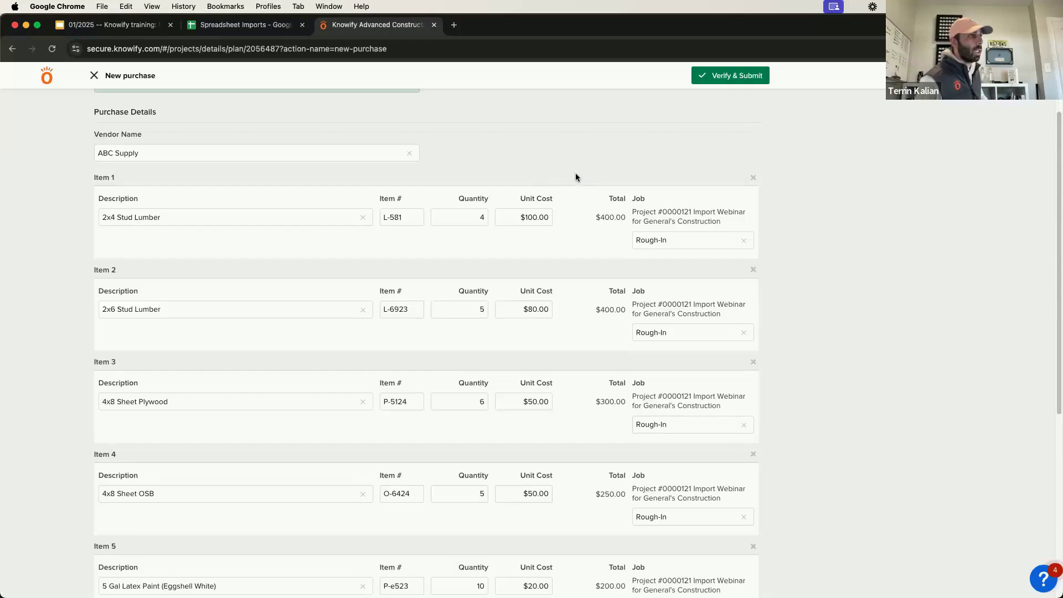
{"action": "left_click", "coordinate": [754, 179]}
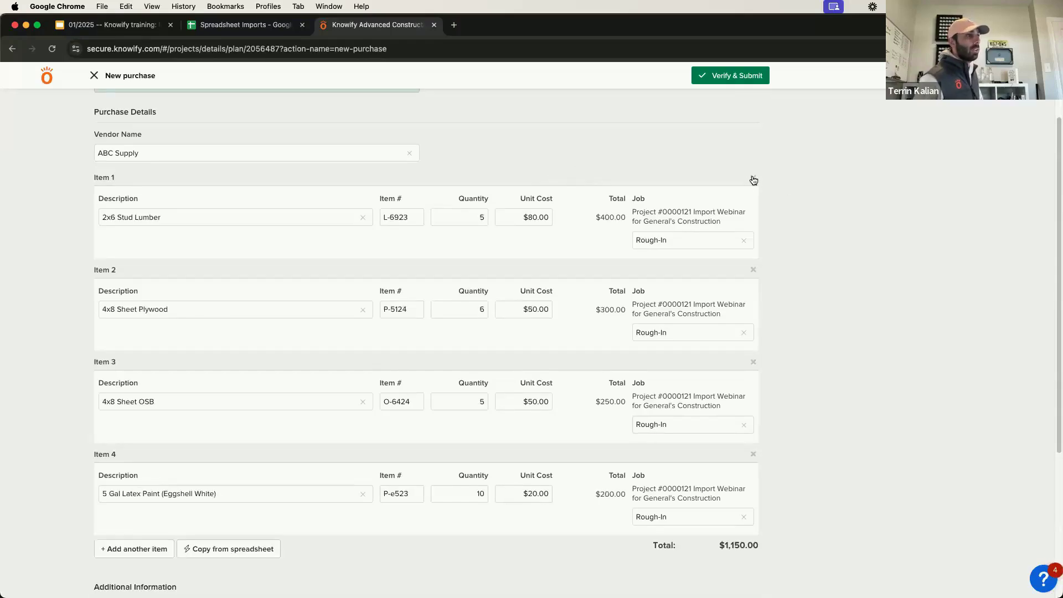
{"action": "left_click", "coordinate": [753, 180]}
{"action": "double_click", "coordinate": [753, 180]}
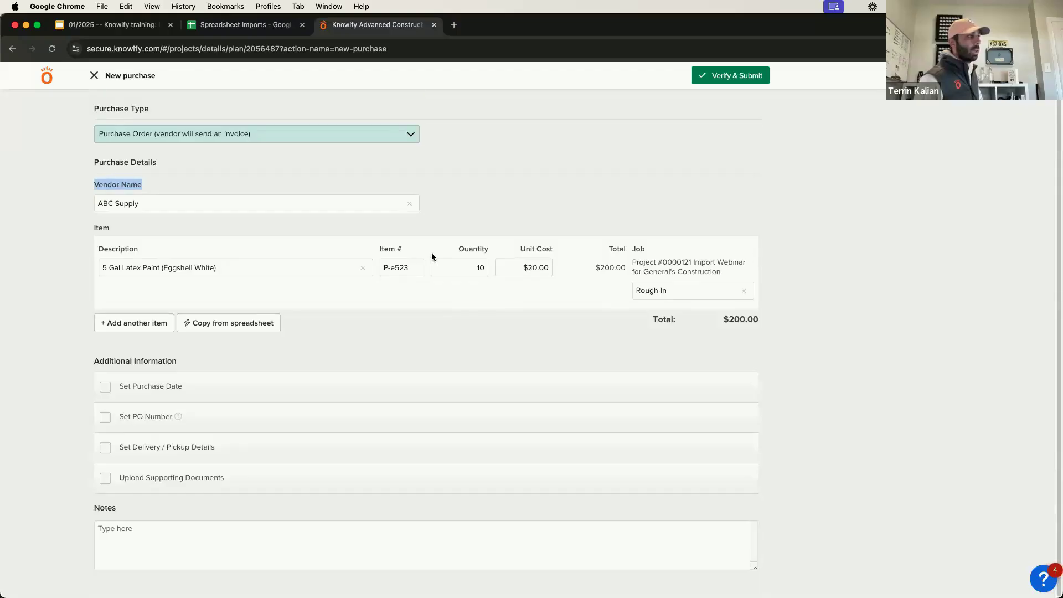
{"action": "left_click", "coordinate": [744, 291]}
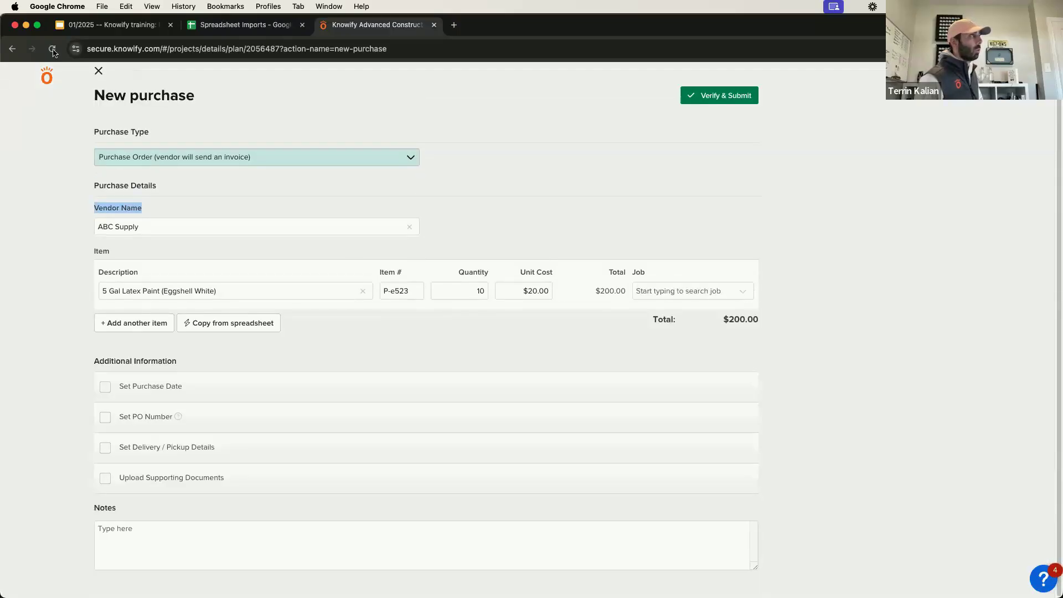
{"action": "left_click", "coordinate": [98, 72]}
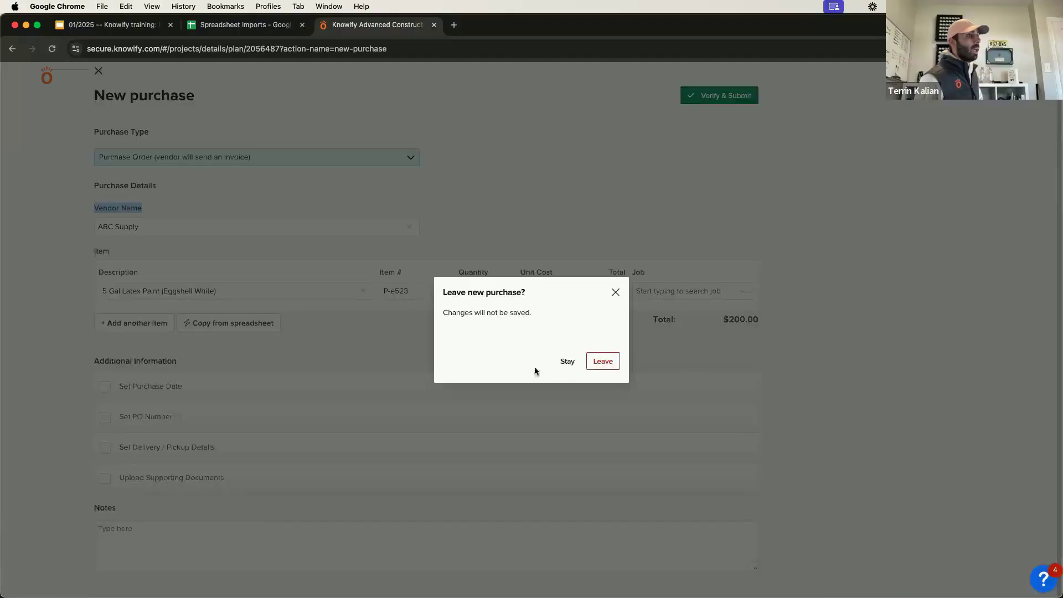
{"action": "left_click", "coordinate": [599, 364]}
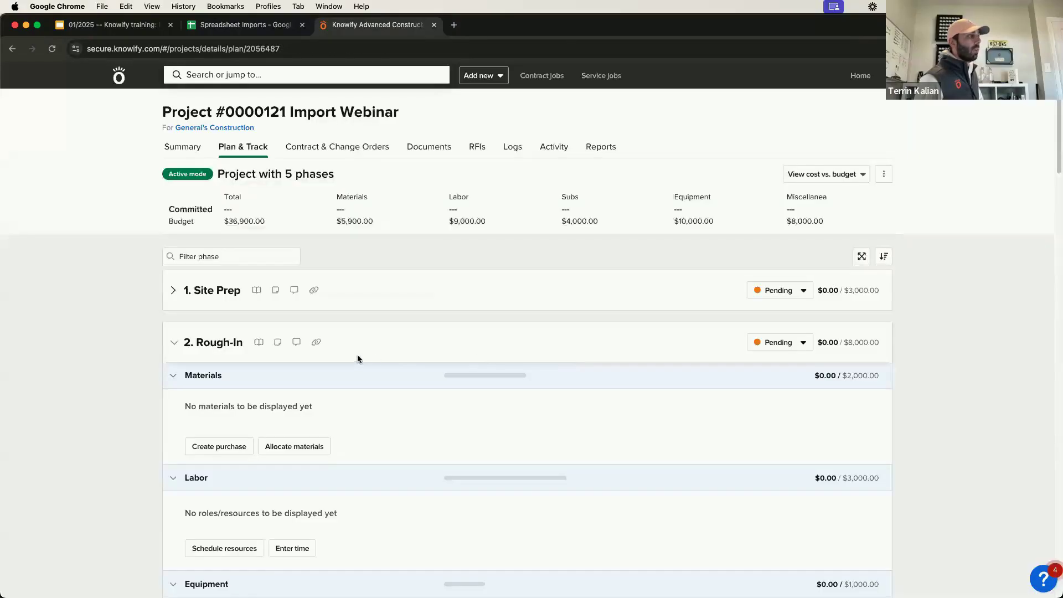
Create a new purchase order for Rough-In materials with ABC Supply as the vendor.
{"action": "left_click", "coordinate": [235, 449]}
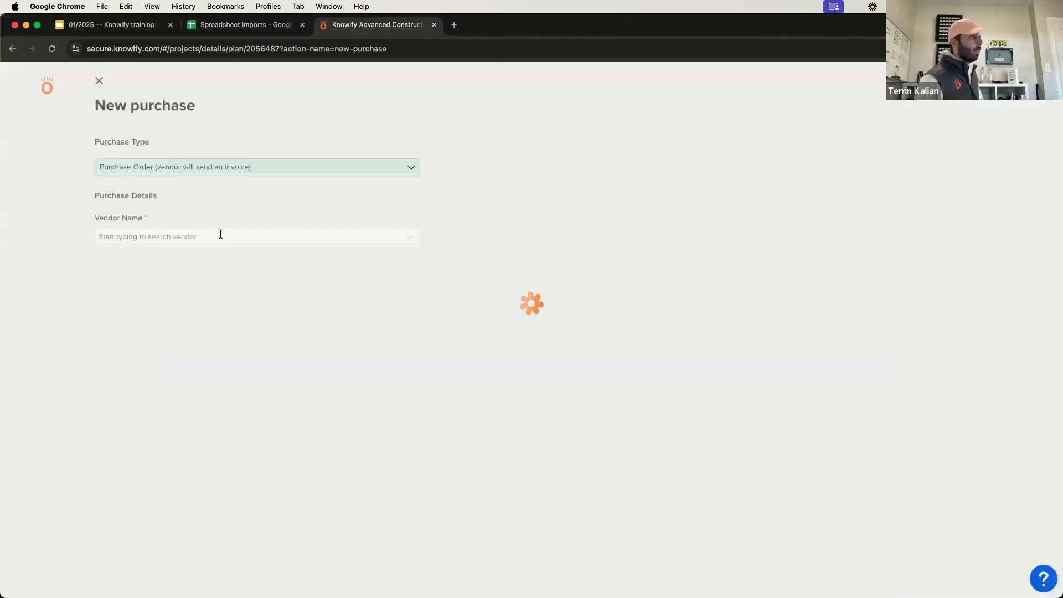
{"action": "left_click", "coordinate": [220, 235]}
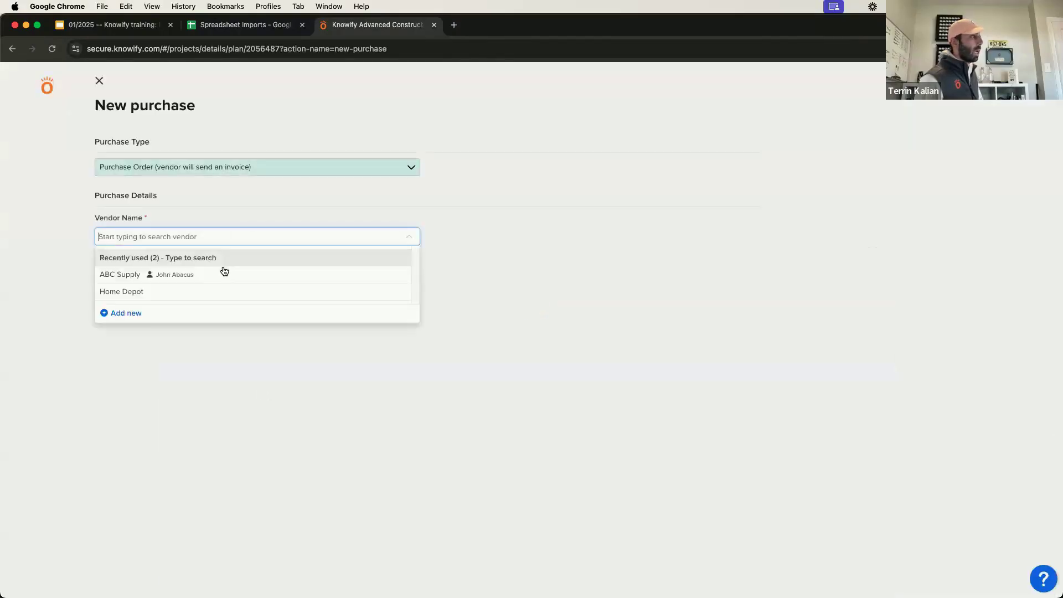
{"action": "left_click", "coordinate": [223, 272]}
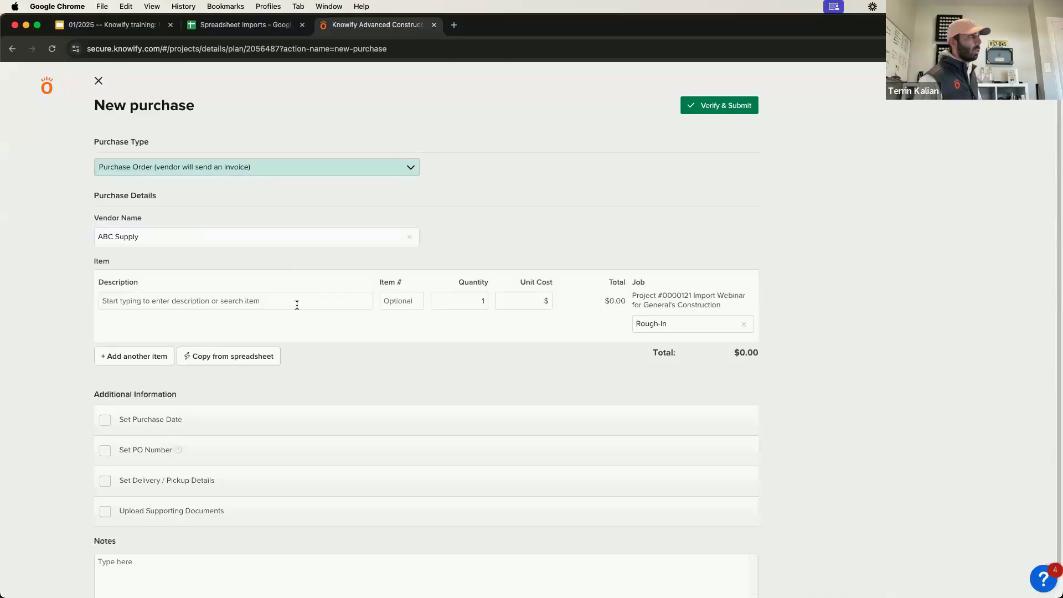
Copy the reordered item rows A2:D6 from the Google Sheets Purchases sheet and import them into the Knowify purchase order.
{"action": "key", "text": "super+alt+Left"}
{"action": "left_click_drag", "start_coordinate": [134, 183], "coordinate": [304, 235]}
{"action": "key", "text": "super+c"}
{"action": "key", "text": "super+alt+Right"}
{"action": "left_click", "coordinate": [228, 355]}
{"action": "key", "text": "super+v"}
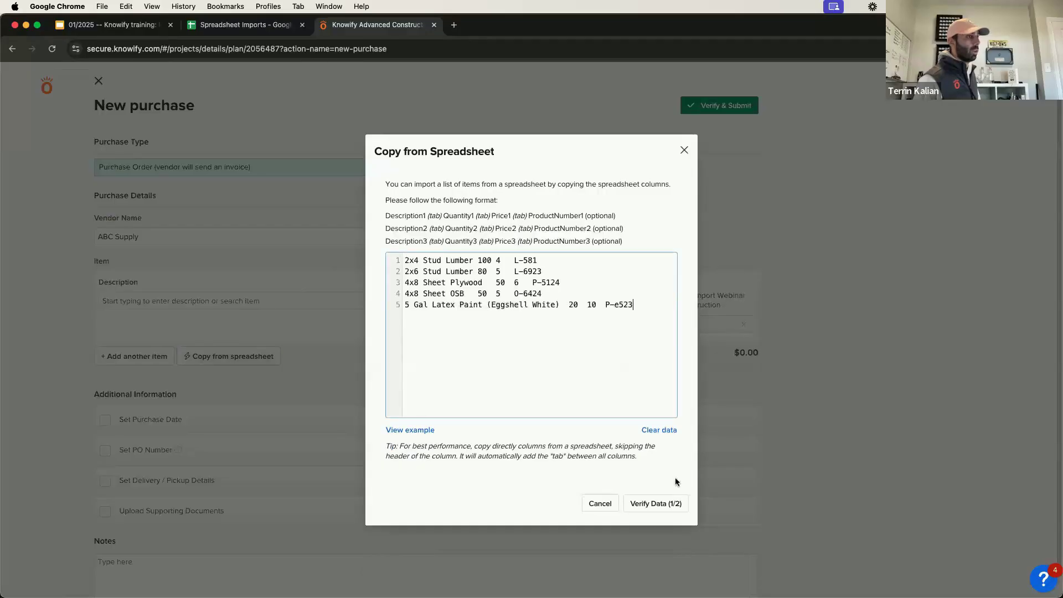
{"action": "left_click", "coordinate": [671, 505]}
{"action": "left_click", "coordinate": [646, 383]}
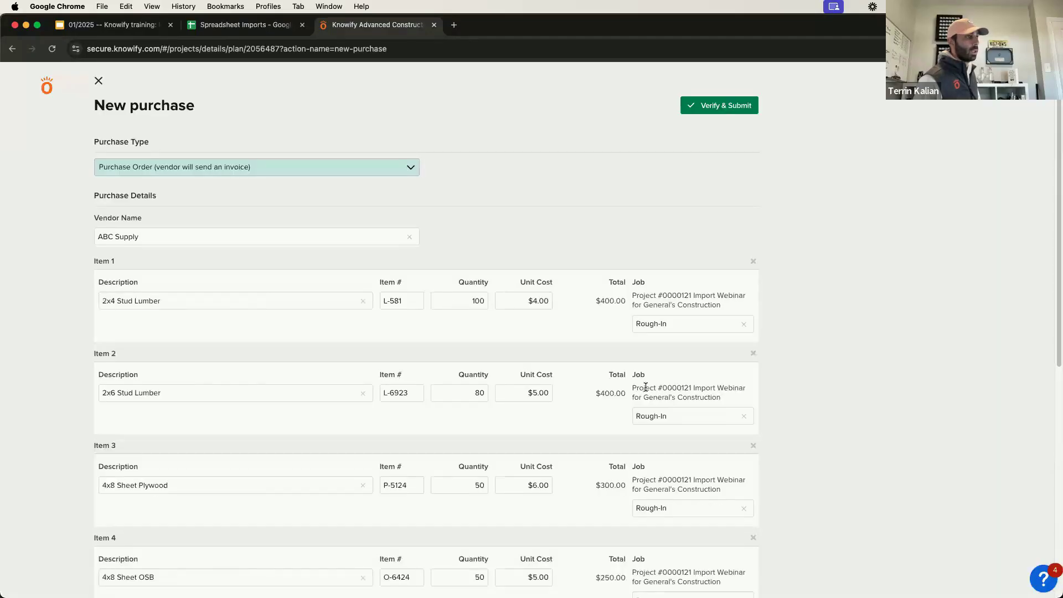
Verify and submit the ABC Supply purchase order, then close its details to return to the project plan.
{"action": "left_click", "coordinate": [737, 111]}
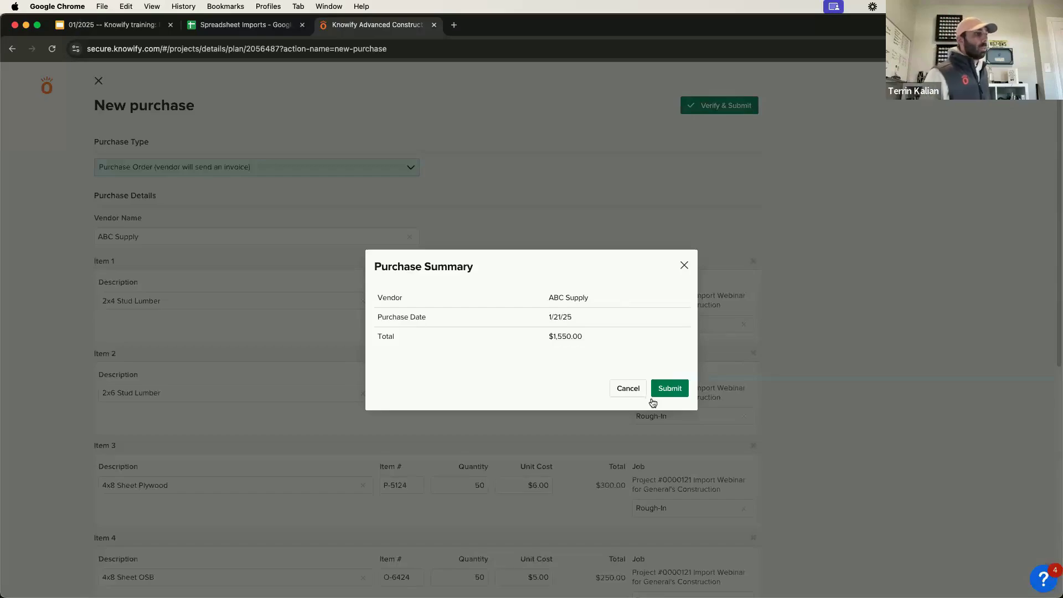
{"action": "left_click", "coordinate": [669, 387]}
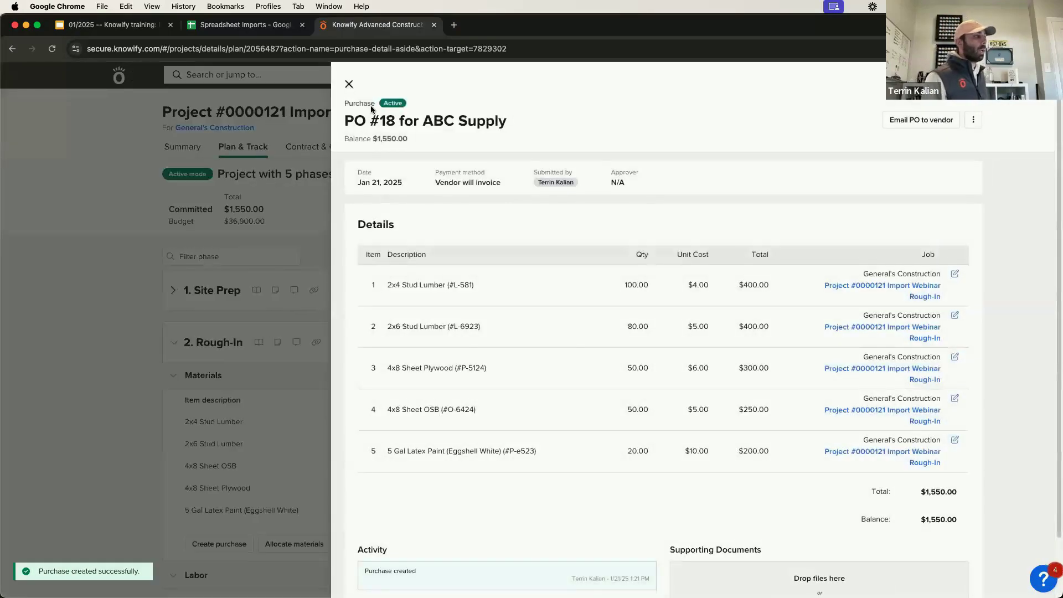
{"action": "key", "text": "Escape"}
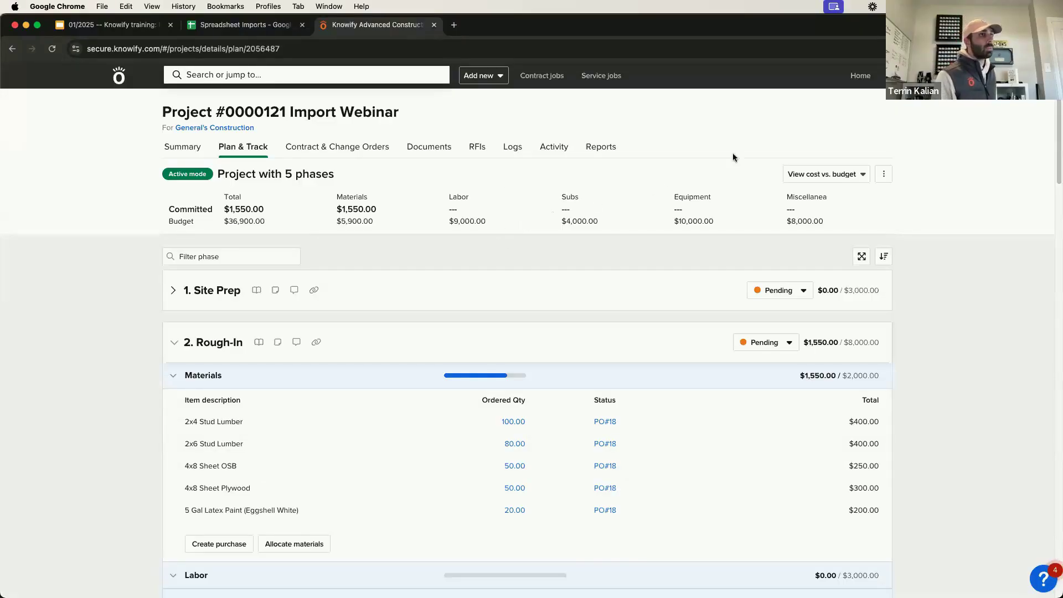
Look up the Time Import option among the integrations in the Admin section's customization settings.
{"action": "left_click", "coordinate": [908, 76]}
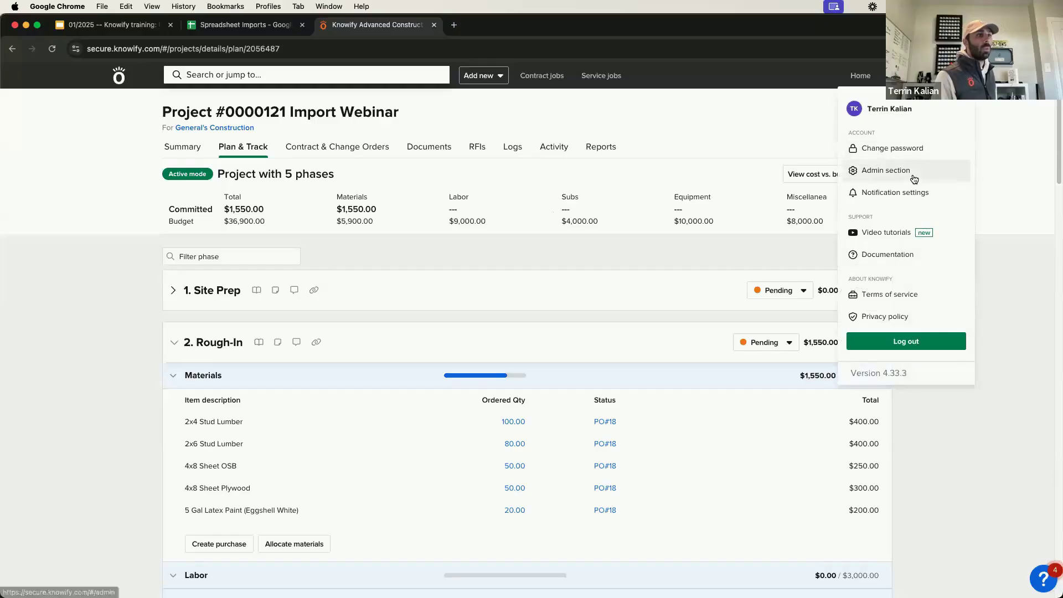
{"action": "left_click", "coordinate": [915, 173]}
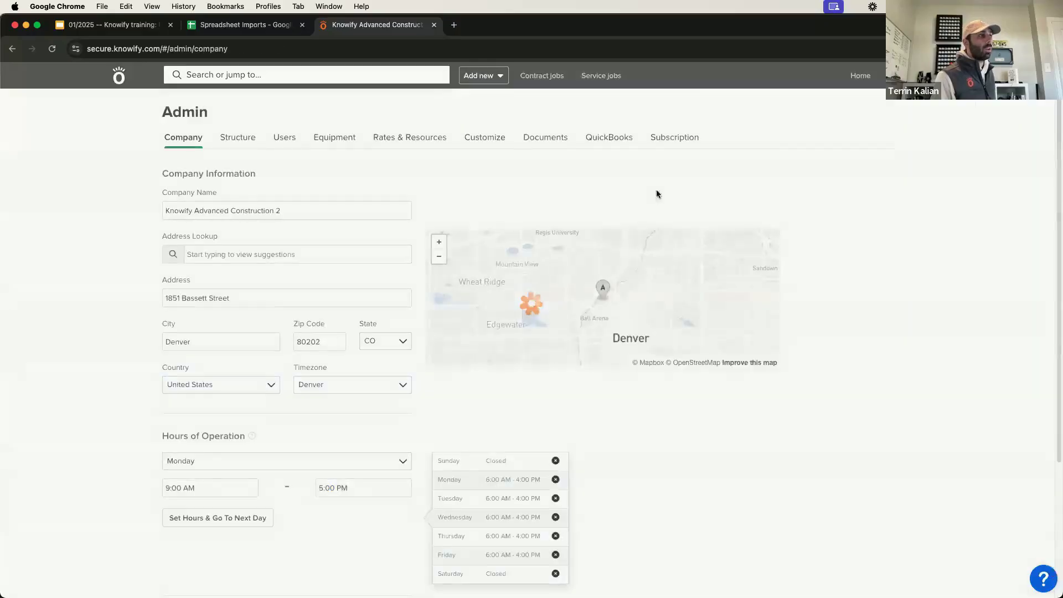
{"action": "left_click", "coordinate": [472, 139]}
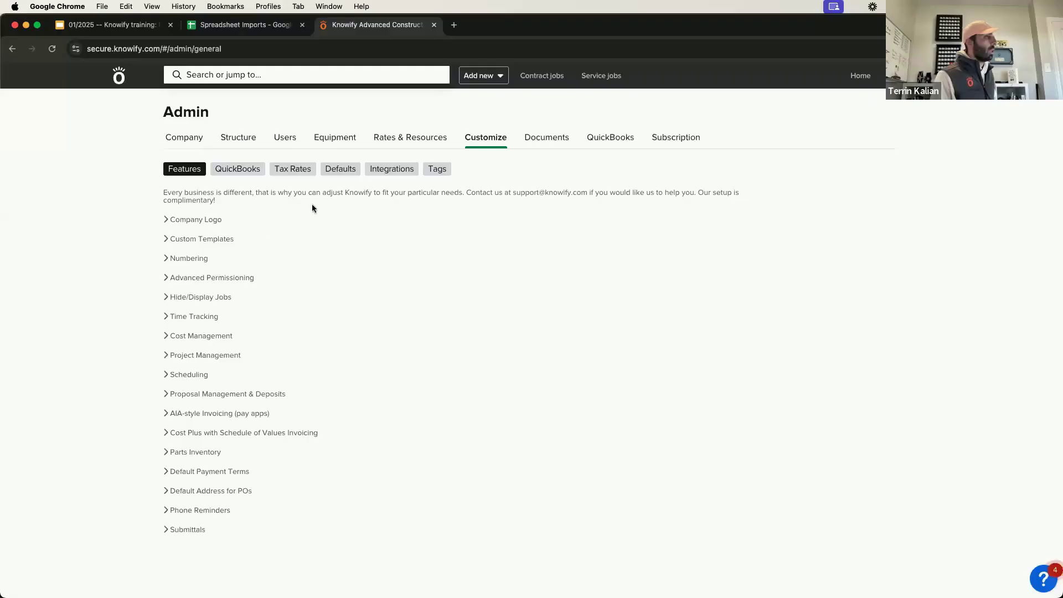
{"action": "left_click", "coordinate": [392, 169]}
{"action": "left_click", "coordinate": [197, 283]}
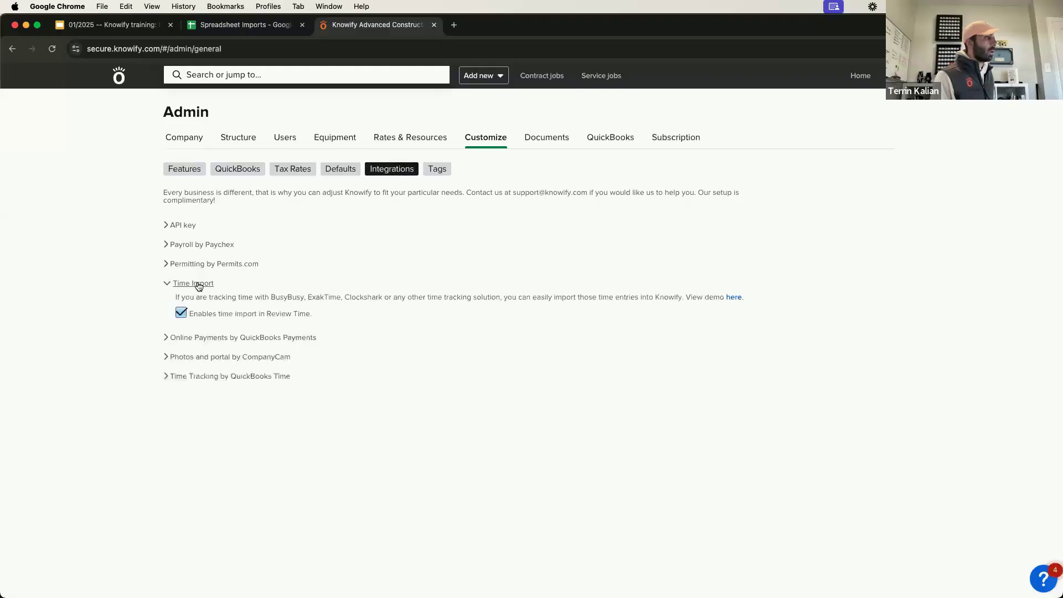
{"action": "left_click_drag", "start_coordinate": [315, 317], "coordinate": [368, 320]}
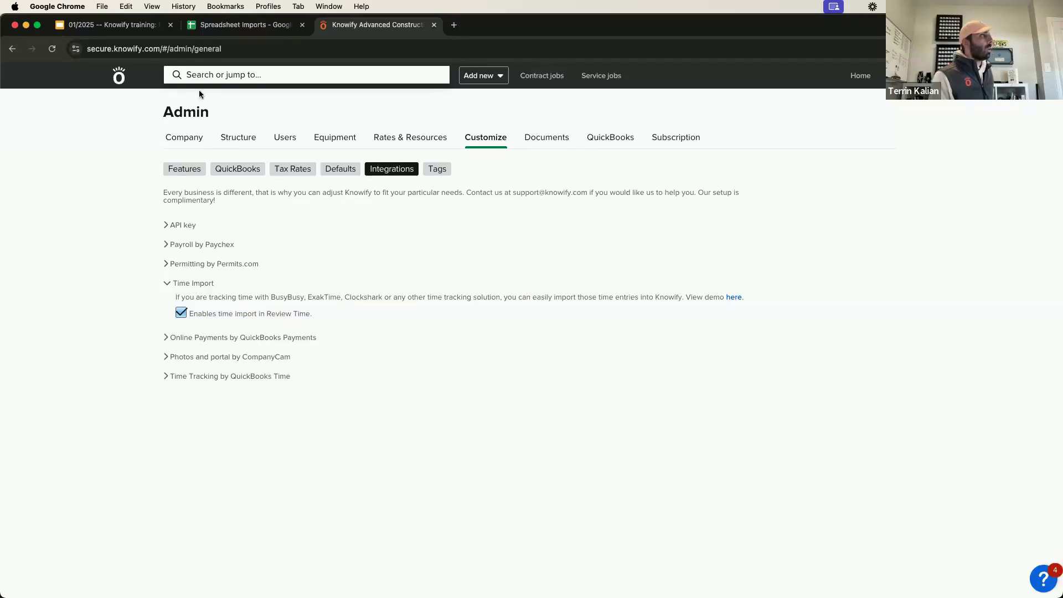
Go to the Time Tracker's Review Time page, where time entries can be imported.
{"action": "left_click", "coordinate": [116, 81]}
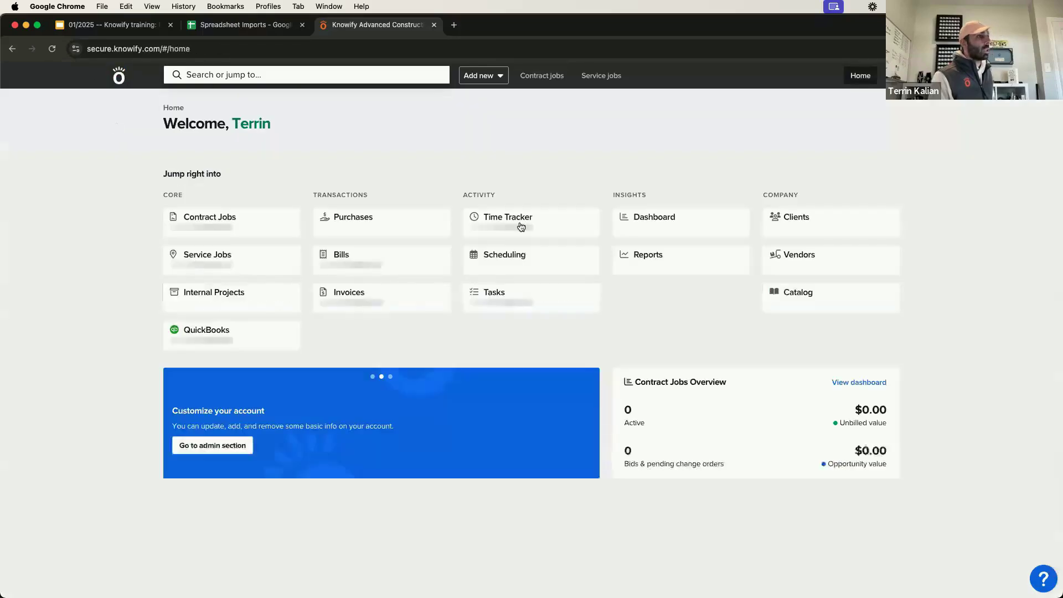
{"action": "left_click", "coordinate": [521, 225]}
{"action": "left_click", "coordinate": [461, 143]}
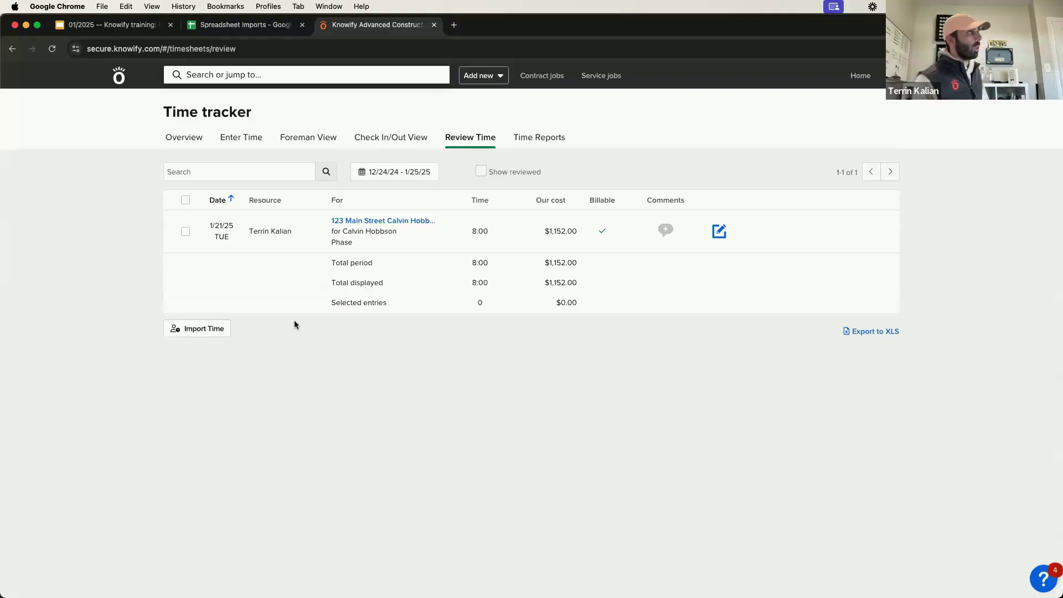
In Google Sheets, move the Time sheet ahead of the Takeoff sheet and point out its First Name and Last Name columns.
{"action": "key", "text": "ctrl+shift+Tab"}
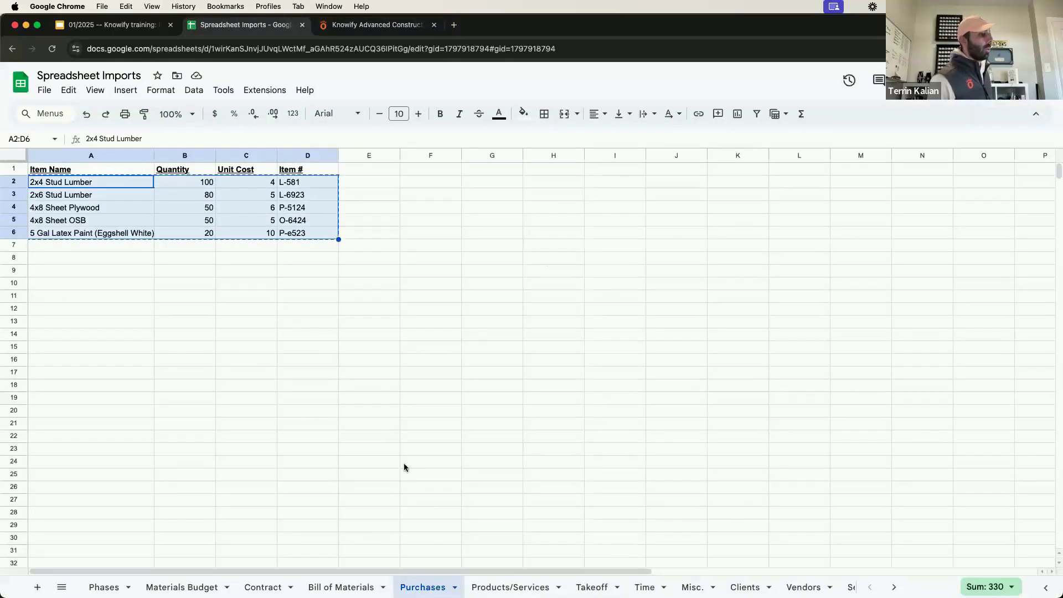
{"action": "left_click_drag", "start_coordinate": [645, 587], "coordinate": [583, 587]}
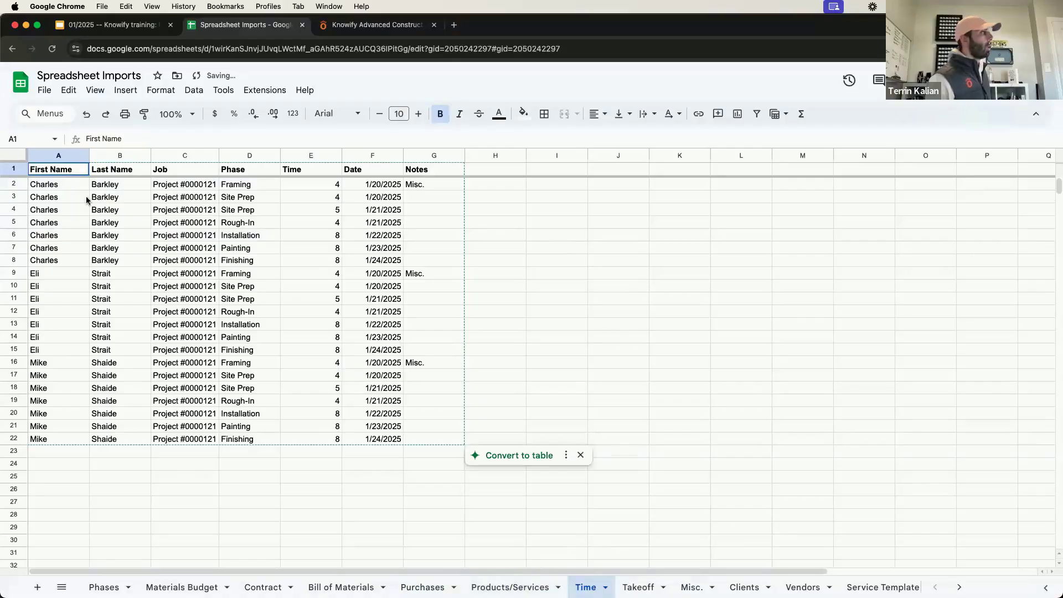
{"action": "left_click", "coordinate": [61, 153]}
{"action": "left_click", "coordinate": [139, 155]}
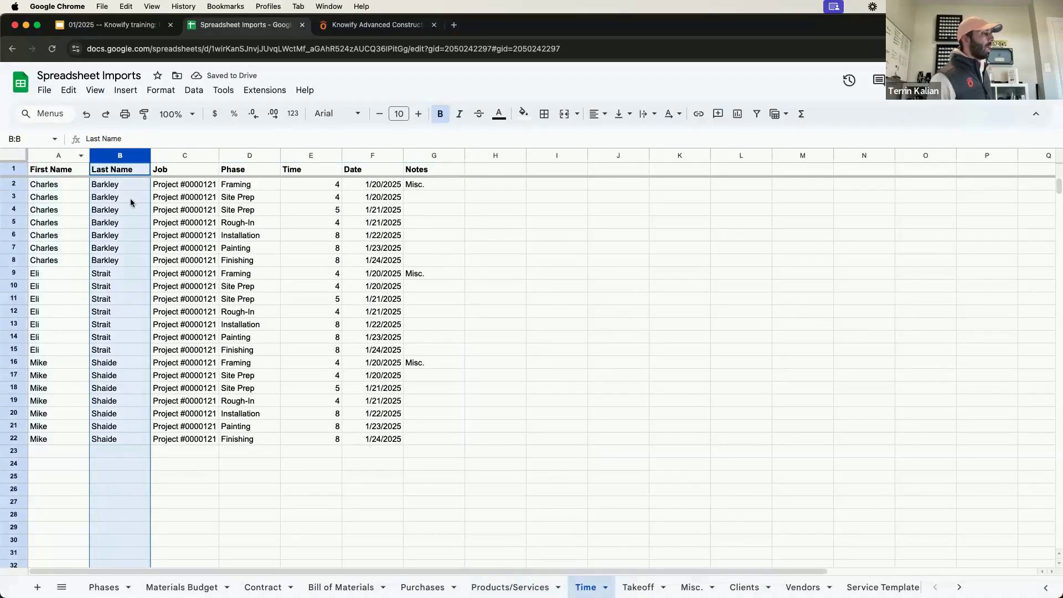
Point out the Job, Phase, Time, Date and Notes columns of the Time sheet, undoing the accidental frozen-row change.
{"action": "left_click", "coordinate": [176, 153]}
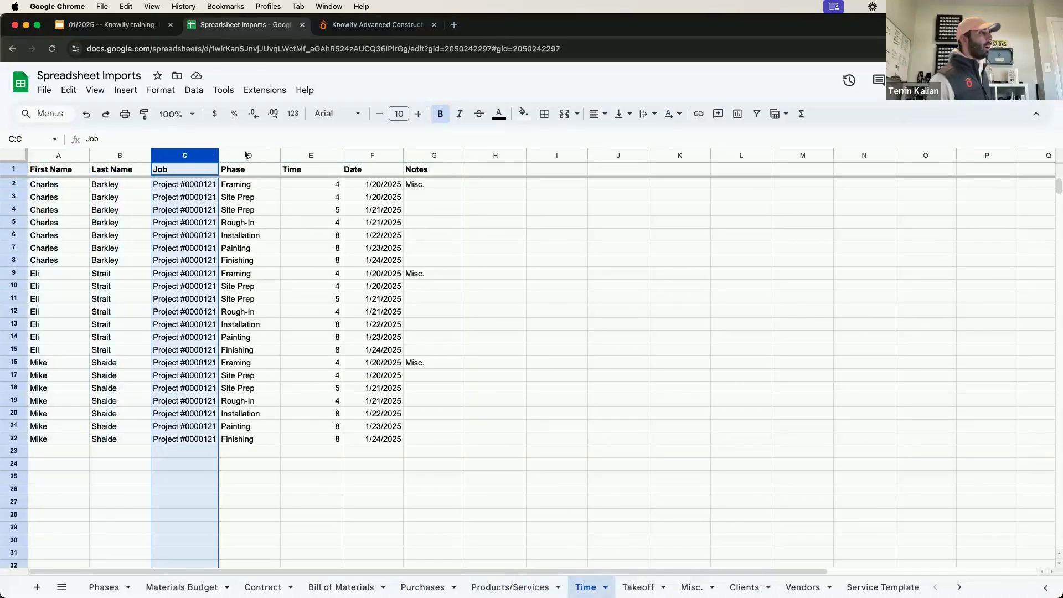
{"action": "left_click", "coordinate": [245, 154]}
{"action": "left_click", "coordinate": [321, 155]}
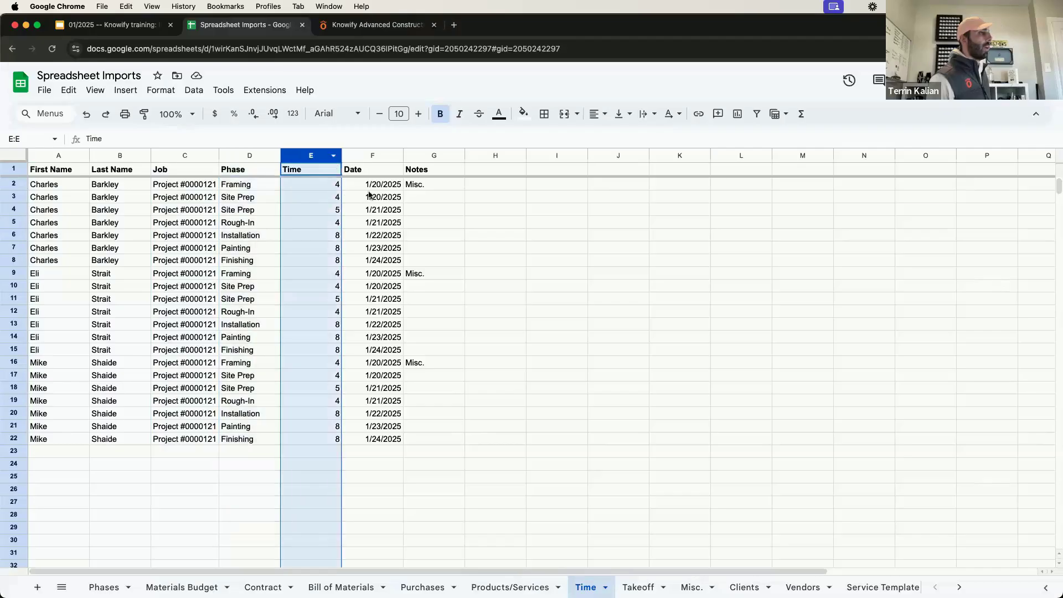
{"action": "left_click", "coordinate": [379, 157]}
{"action": "left_click_drag", "start_coordinate": [453, 165], "coordinate": [454, 161]}
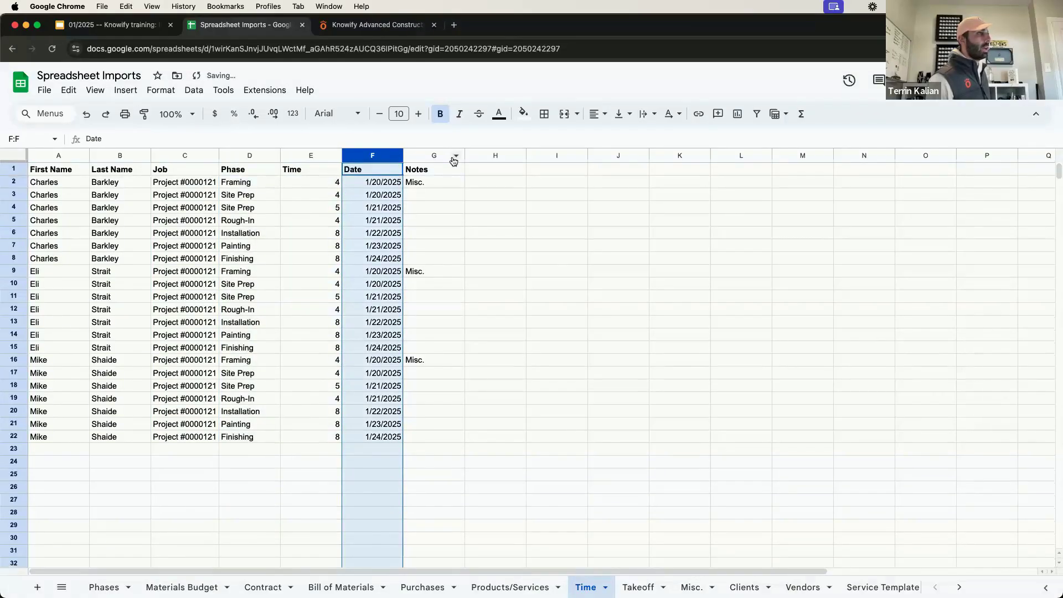
{"action": "key", "text": "super+z"}
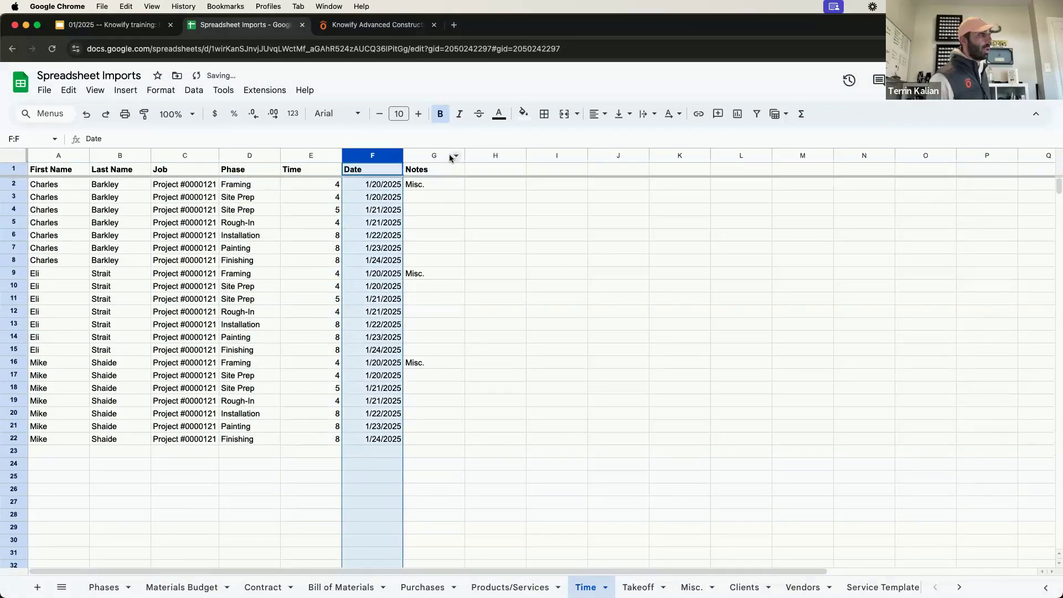
{"action": "left_click", "coordinate": [450, 158]}
{"action": "left_click", "coordinate": [440, 186]}
{"action": "left_click", "coordinate": [441, 186]}
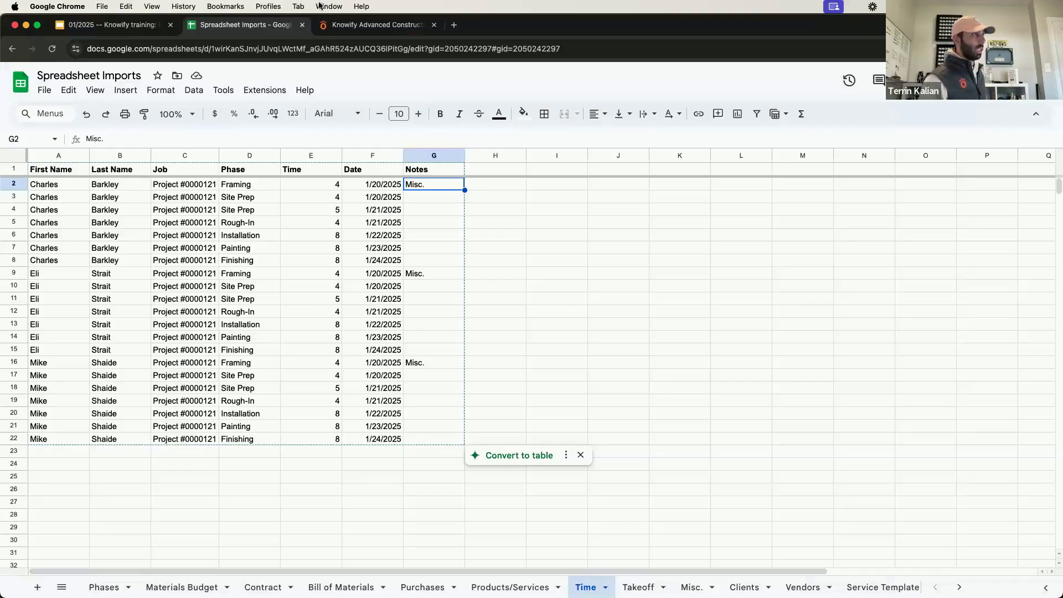
Switch to Knowify and open the first foreman's user record from the Admin section's Users list.
{"action": "key", "text": "ctrl+Tab"}
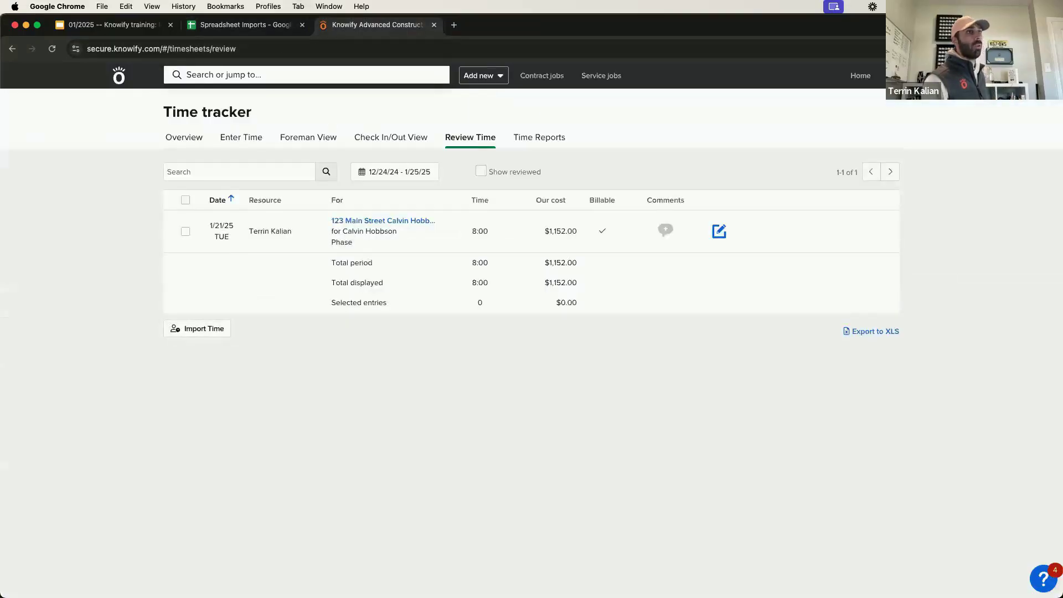
{"action": "left_click", "coordinate": [965, 76]}
{"action": "left_click", "coordinate": [871, 179]}
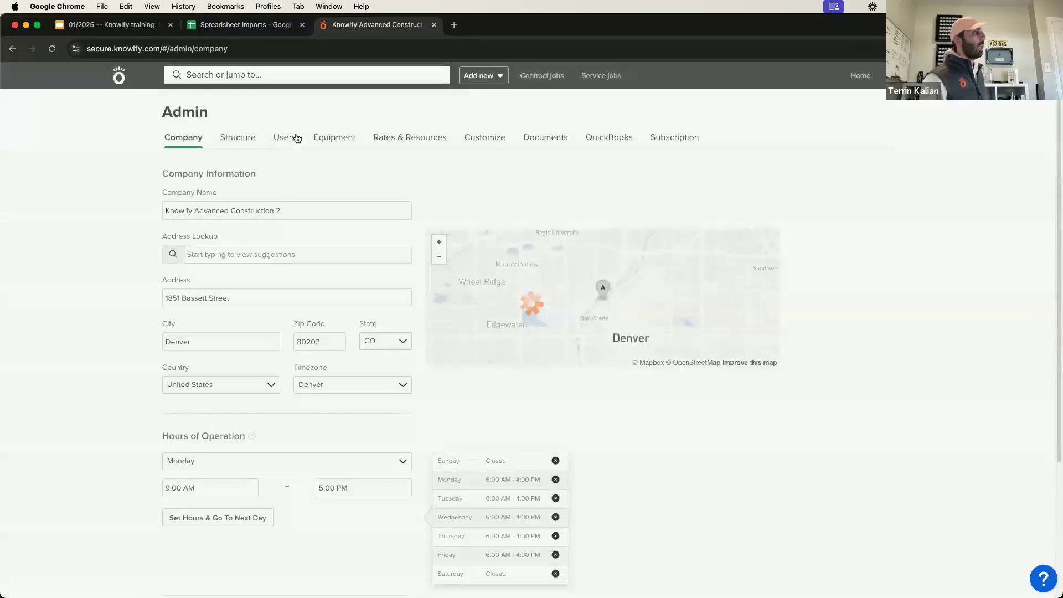
{"action": "left_click", "coordinate": [295, 137]}
{"action": "left_click", "coordinate": [257, 251]}
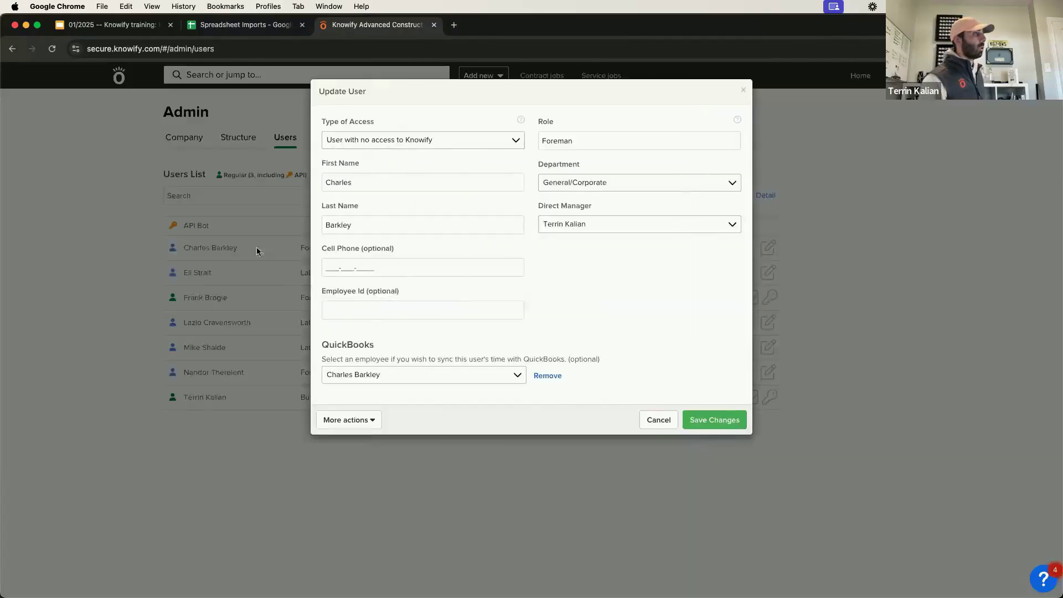
Try entering a sample employee ID in the user record, clear it and close the record without saving.
{"action": "left_click", "coordinate": [355, 303]}
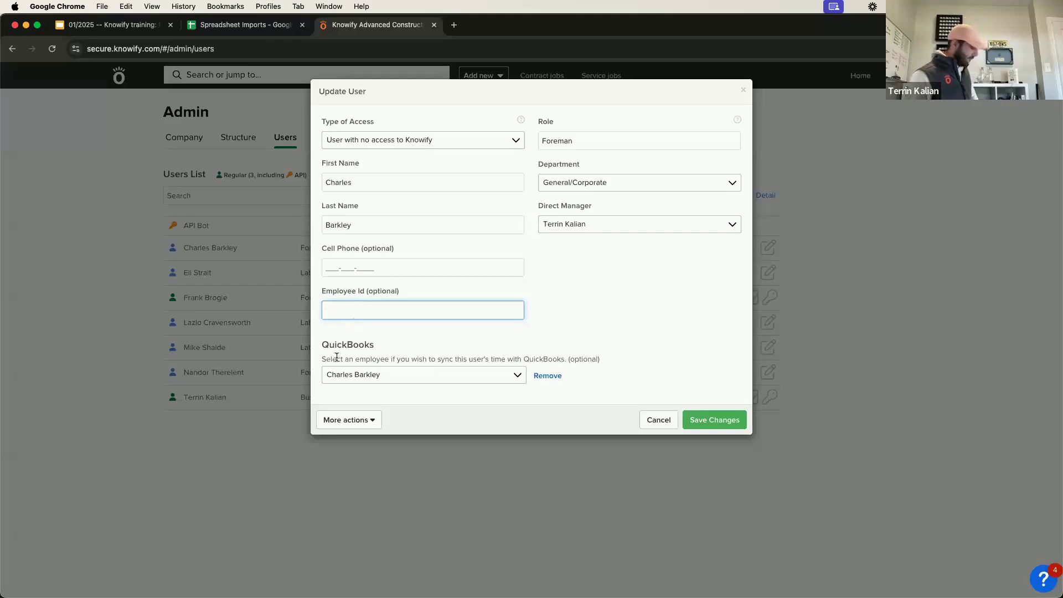
{"action": "type", "text": "57457"}
{"action": "key", "text": "super+a"}
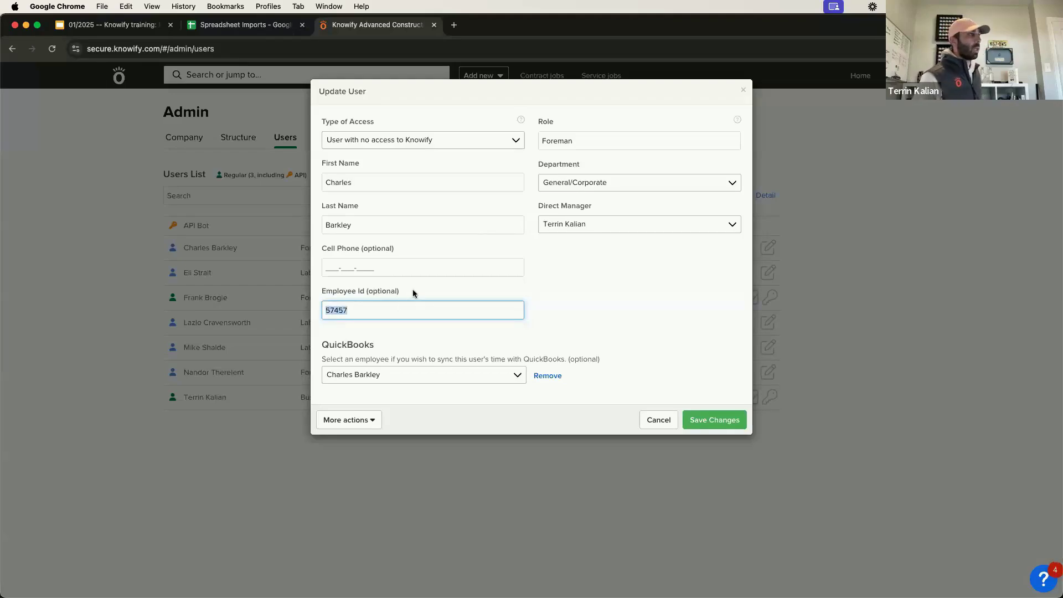
{"action": "key", "text": "BackSpace"}
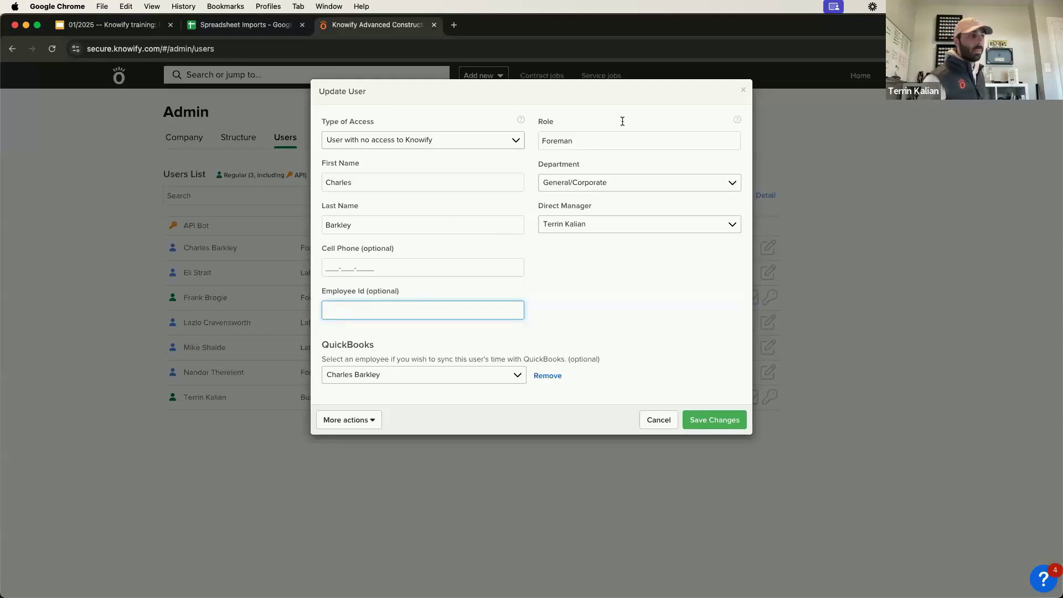
{"action": "left_click", "coordinate": [743, 91]}
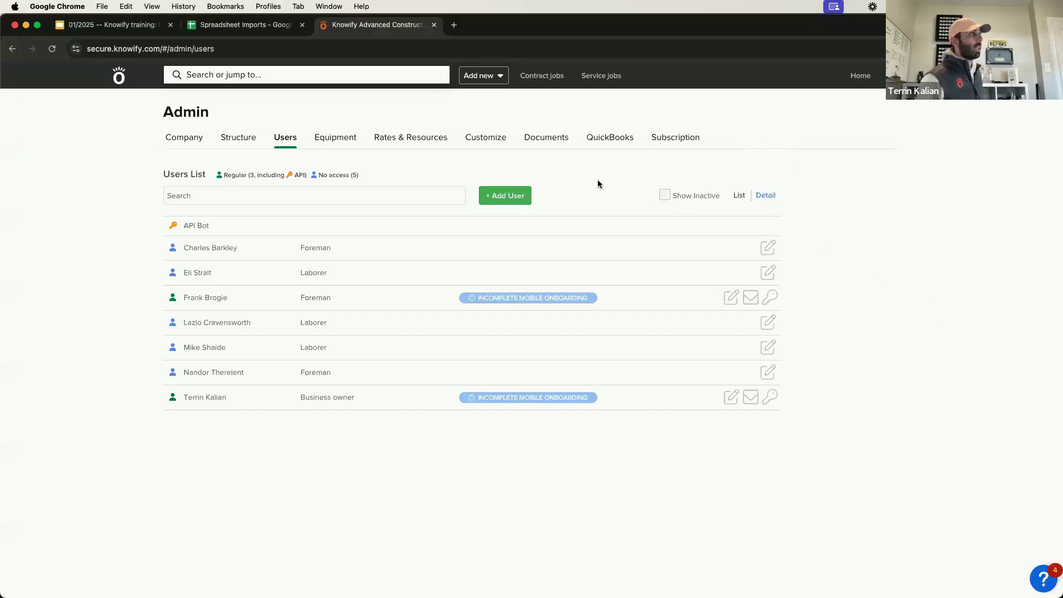
Return to Google Sheets and highlight the first entry's employee name, followed by the hours and dates through row 22.
{"action": "key", "text": "ctrl+shift+Tab"}
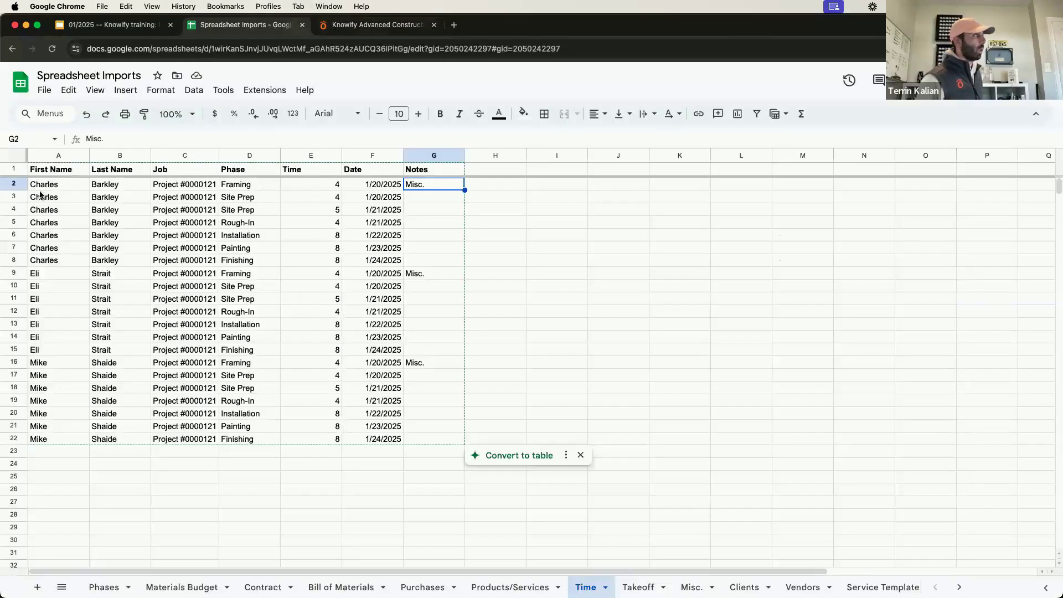
{"action": "left_click_drag", "start_coordinate": [50, 185], "coordinate": [116, 184]}
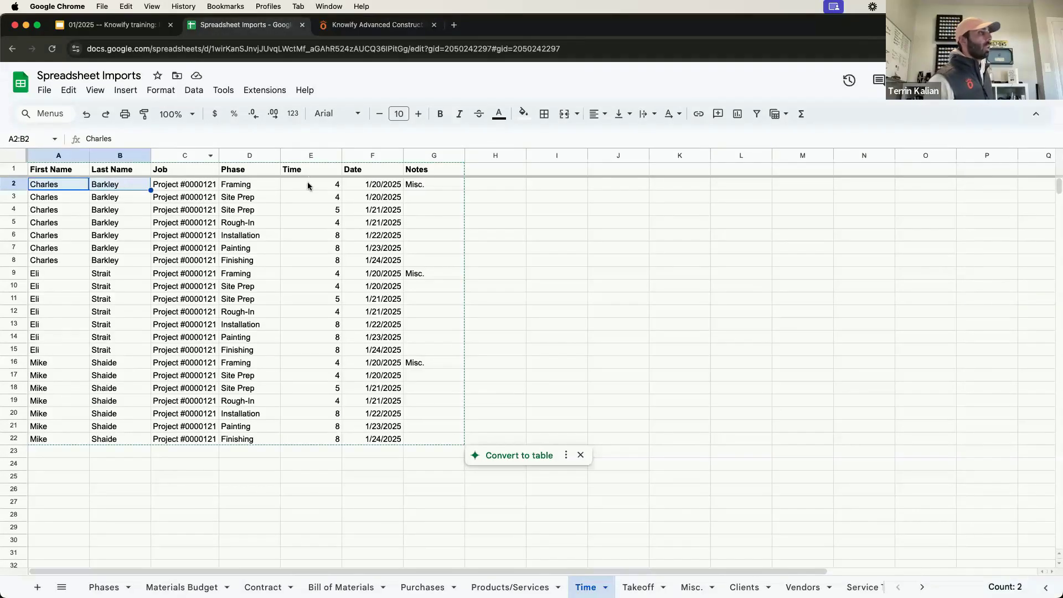
{"action": "left_click_drag", "start_coordinate": [310, 184], "coordinate": [318, 445]}
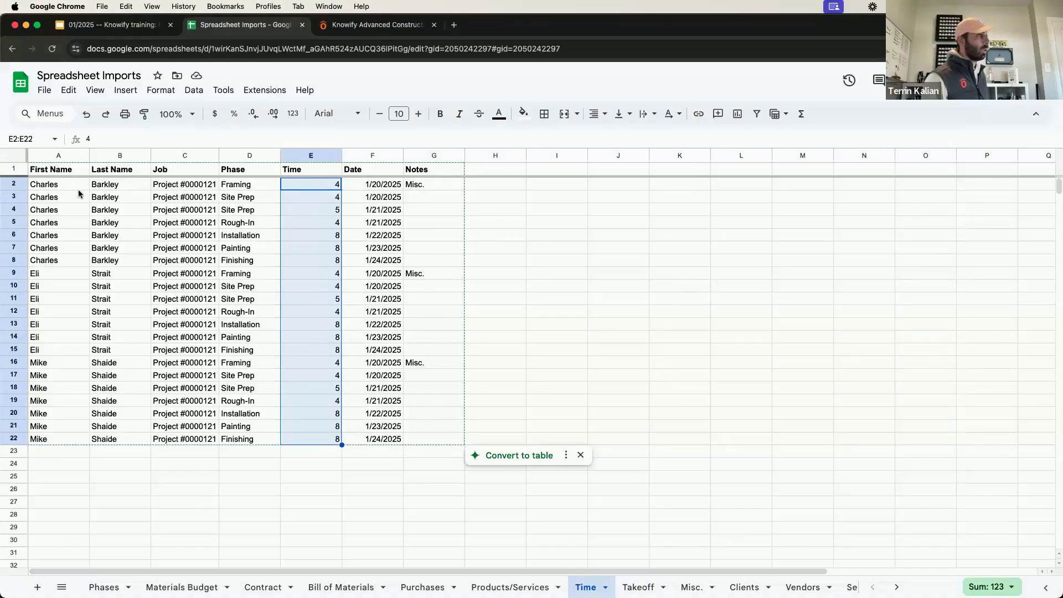
{"action": "left_click_drag", "start_coordinate": [390, 187], "coordinate": [382, 440]}
{"action": "left_click", "coordinate": [382, 438]}
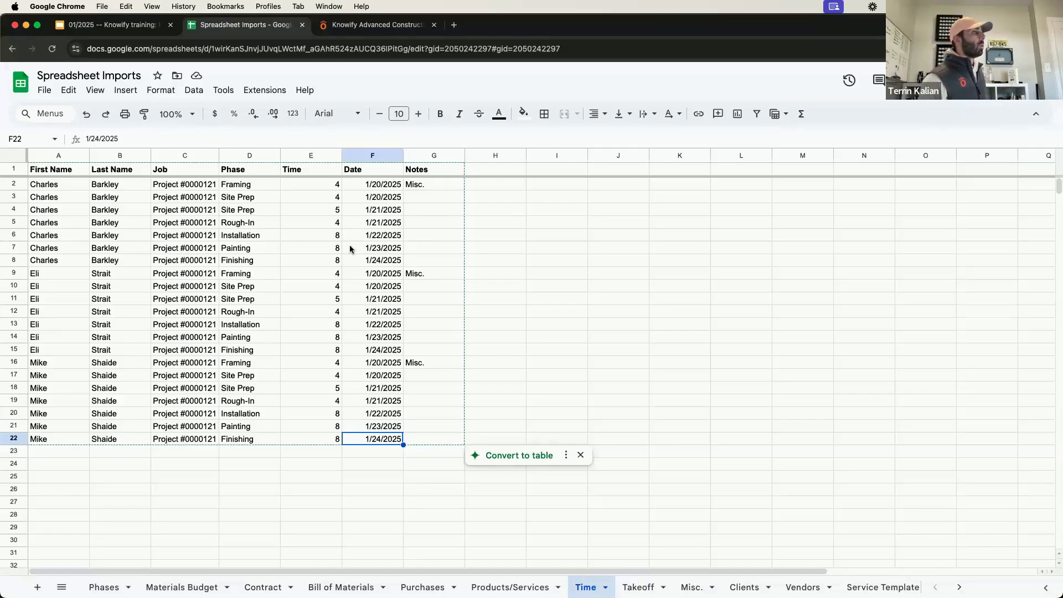
Highlight the Job and Phase values in rows 2 to 22 to review which project and phases receive the time.
{"action": "left_click_drag", "start_coordinate": [191, 189], "coordinate": [257, 448]}
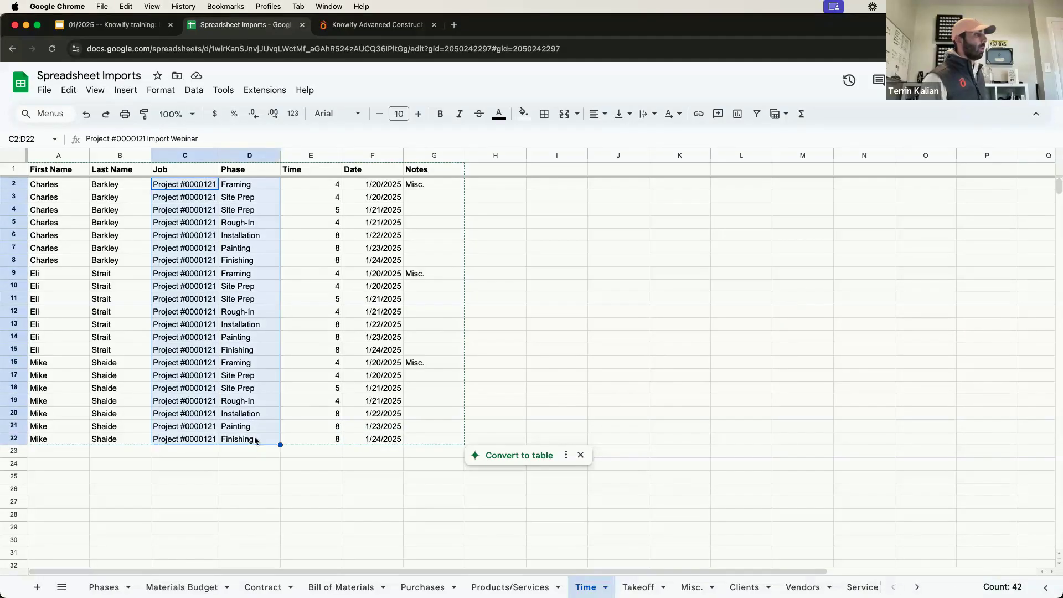
{"action": "left_click", "coordinate": [190, 184]}
{"action": "left_click_drag", "start_coordinate": [187, 207], "coordinate": [255, 437]}
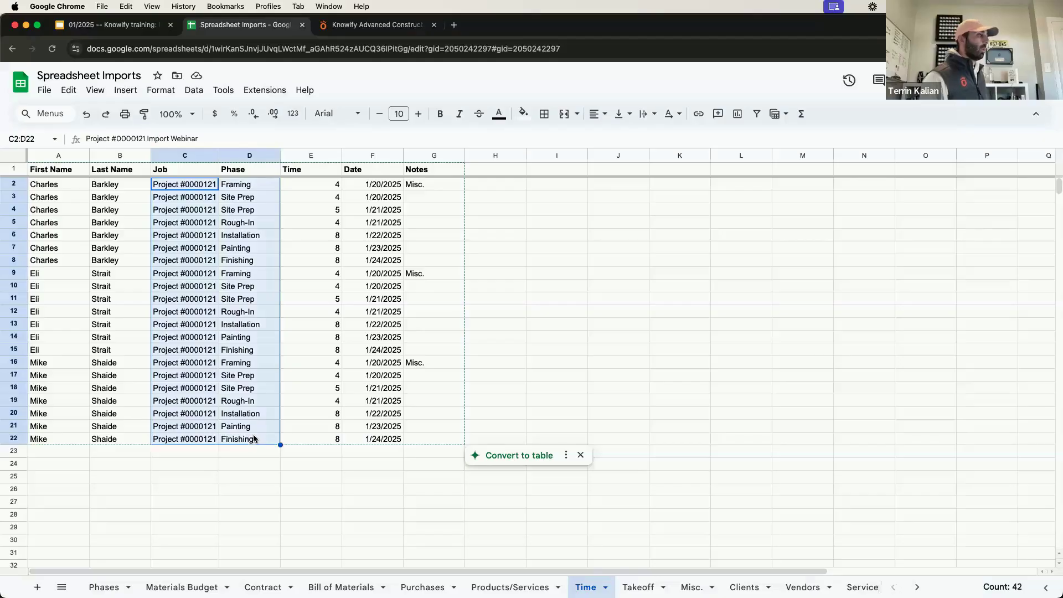
{"action": "left_click", "coordinate": [247, 185]}
{"action": "left_click_drag", "start_coordinate": [248, 297], "coordinate": [249, 436]}
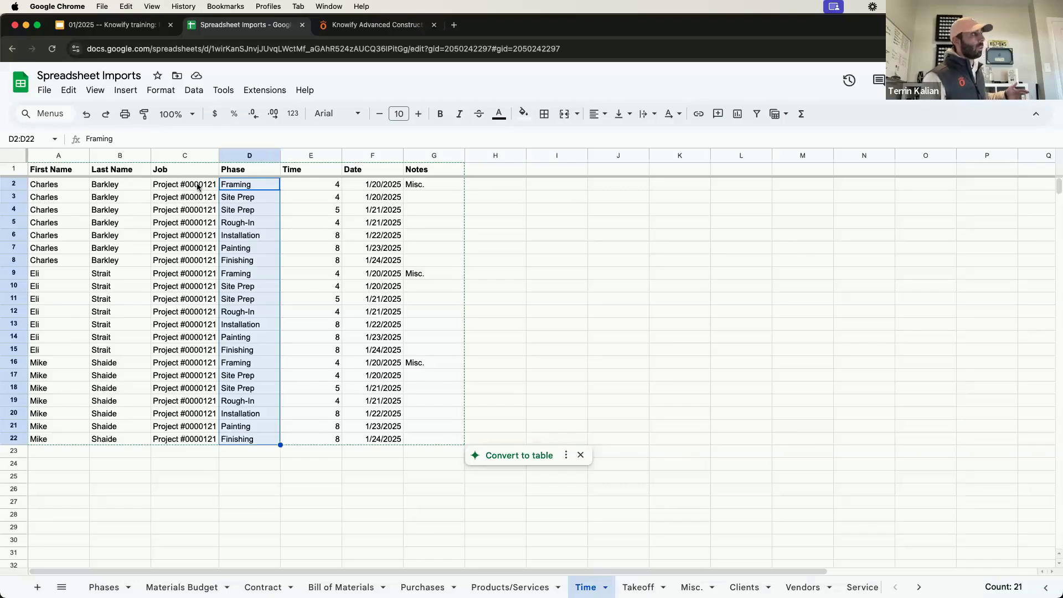
{"action": "left_click_drag", "start_coordinate": [198, 187], "coordinate": [255, 444]}
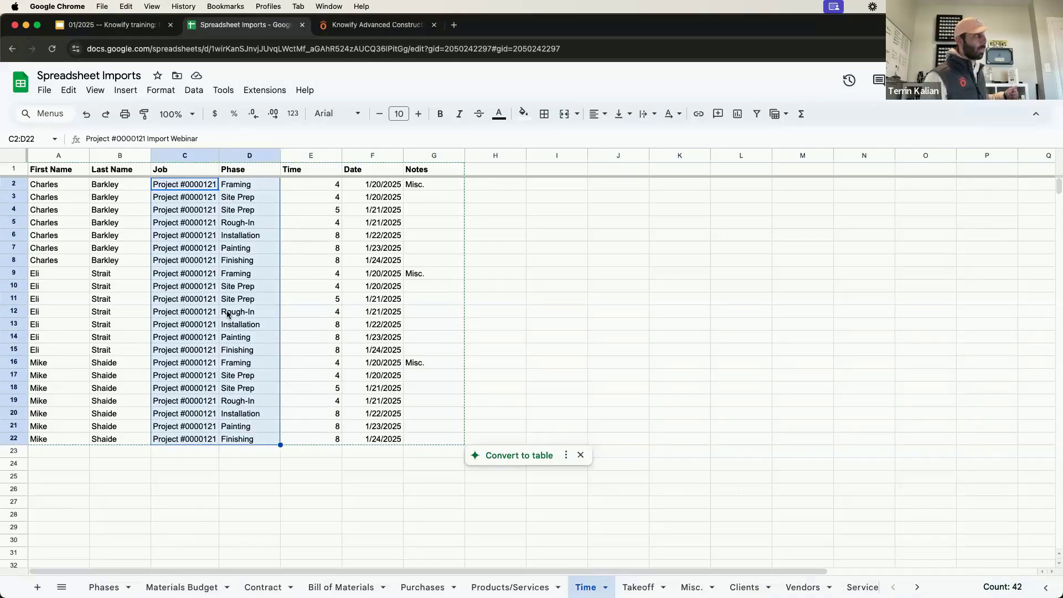
Highlight the Time column's values in rows 2 to 22 and review the neighbouring Date values.
{"action": "left_click", "coordinate": [307, 186]}
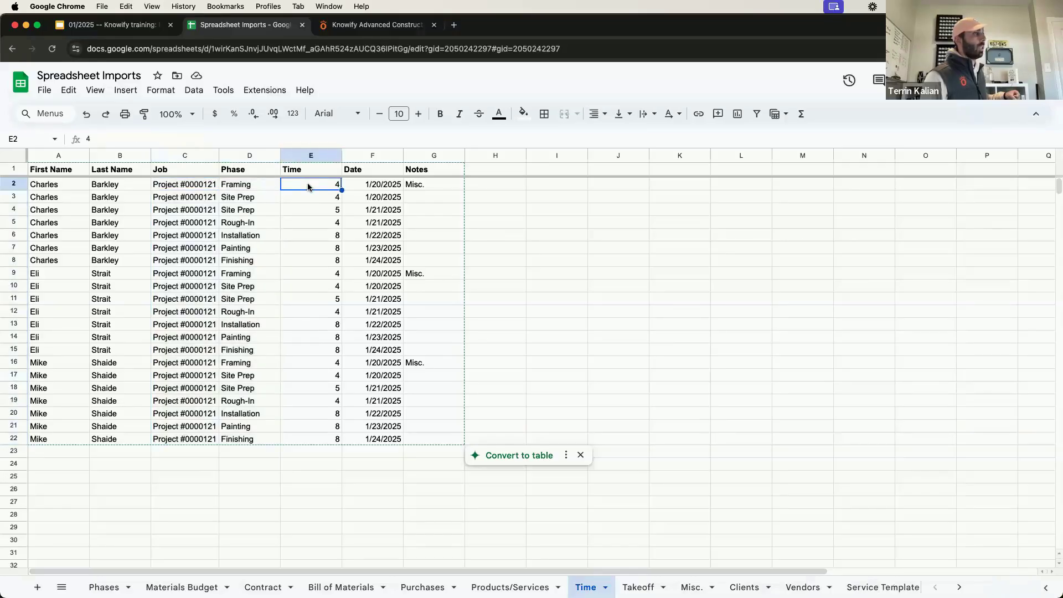
{"action": "left_click_drag", "start_coordinate": [308, 186], "coordinate": [301, 440]}
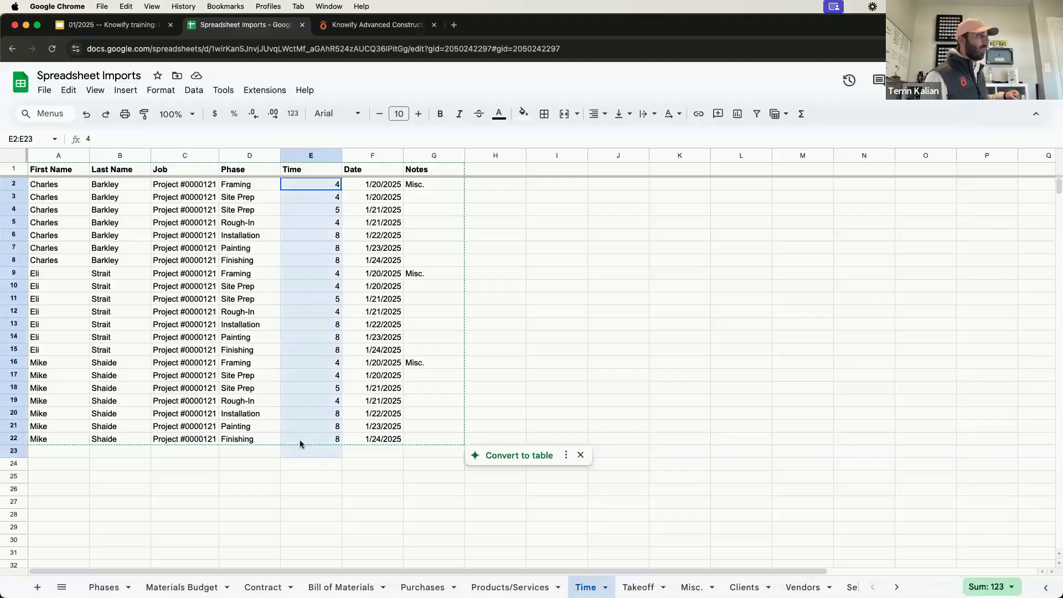
{"action": "left_click", "coordinate": [384, 186]}
{"action": "left_click_drag", "start_coordinate": [374, 321], "coordinate": [315, 189]}
{"action": "left_click", "coordinate": [371, 437]}
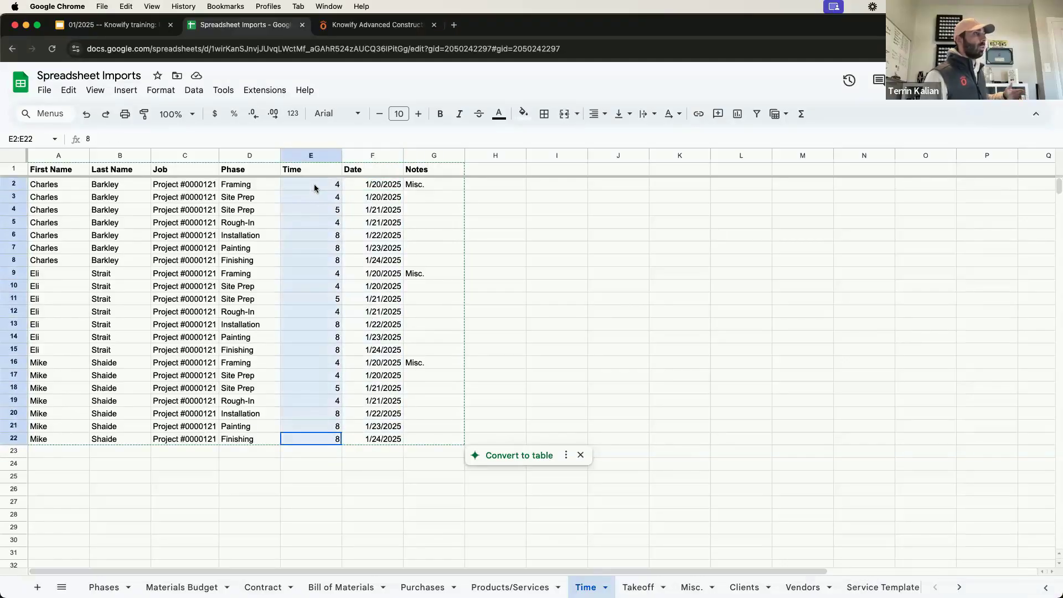
Try 4.75 as a decimal time value in cell E2 and cancel the edit.
{"action": "left_click", "coordinate": [314, 188]}
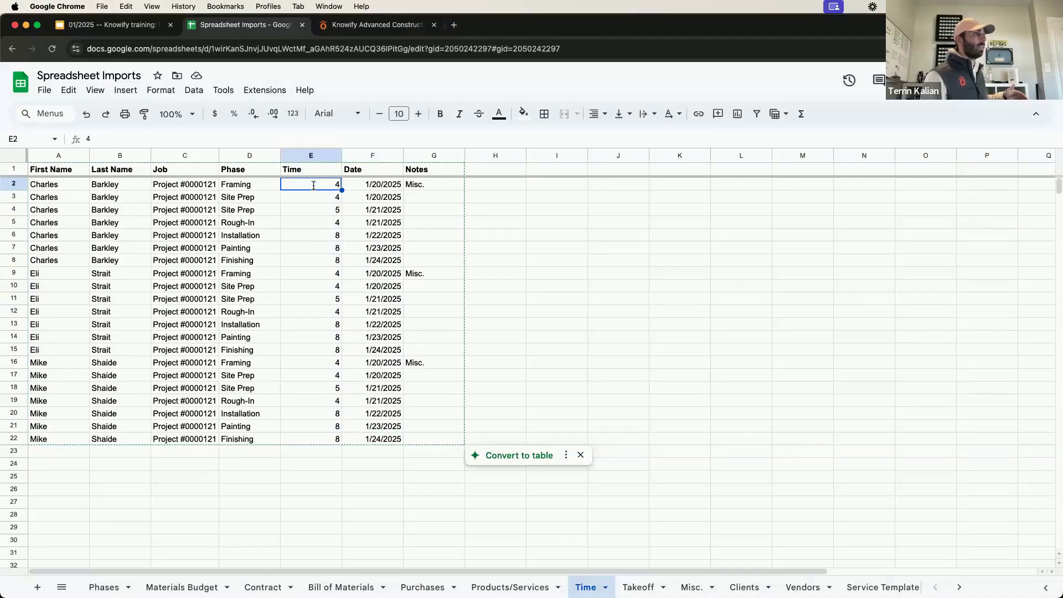
{"action": "double_click", "coordinate": [313, 189]}
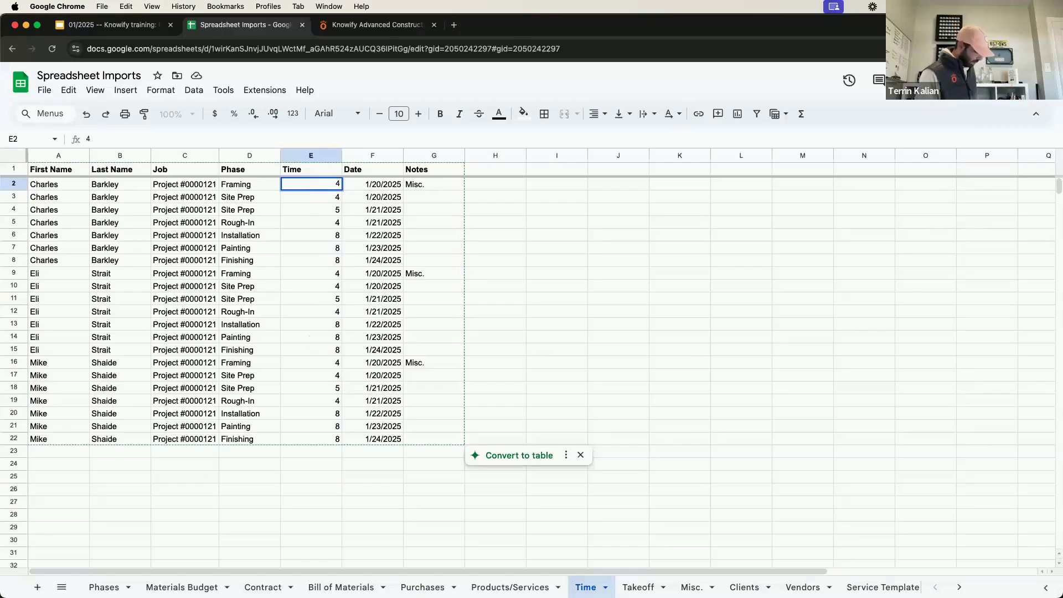
{"action": "type", "text": "4"}
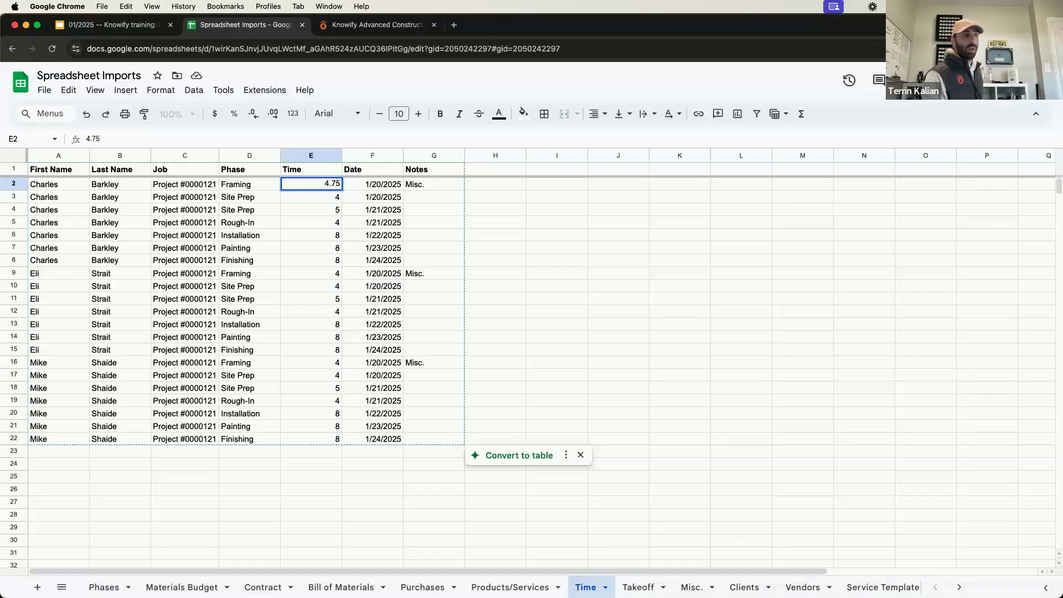
{"action": "key", "text": "BackSpace"}
{"action": "key", "text": "BackSpace"}
{"action": "key", "text": "Escape"}
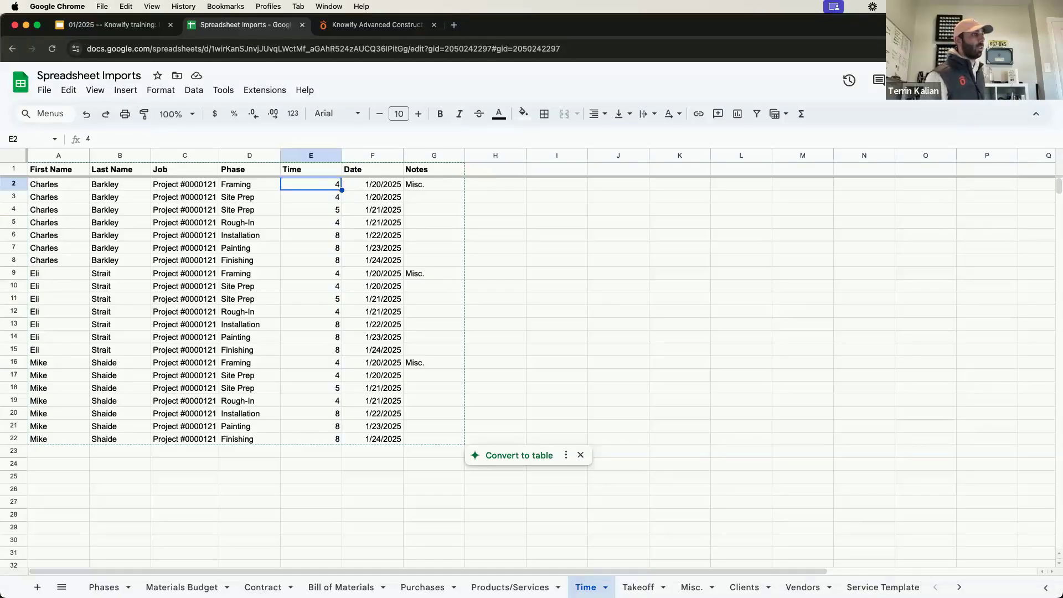
Review the time entries by highlighting the range A3:G22, then clear the range selection.
{"action": "left_click", "coordinate": [477, 440]}
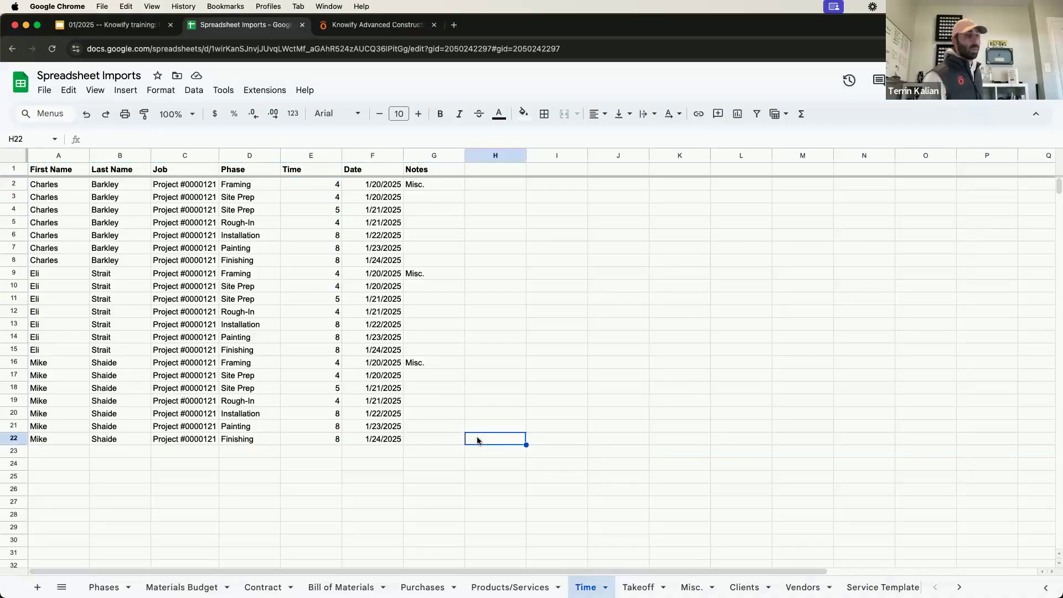
{"action": "right_click", "coordinate": [332, 295]}
{"action": "left_click", "coordinate": [265, 292]}
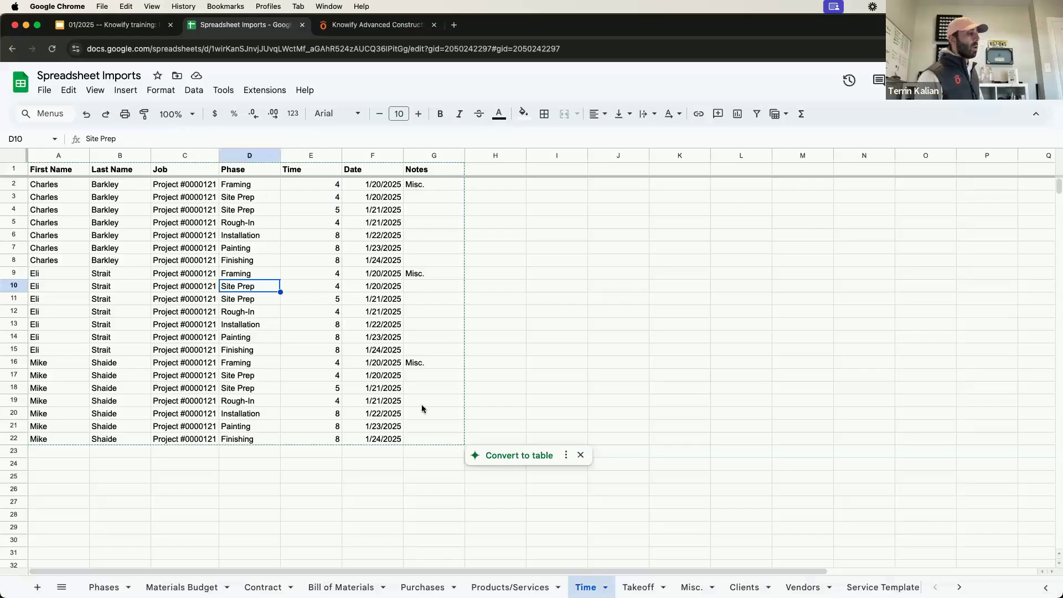
{"action": "left_click_drag", "start_coordinate": [433, 439], "coordinate": [81, 193]}
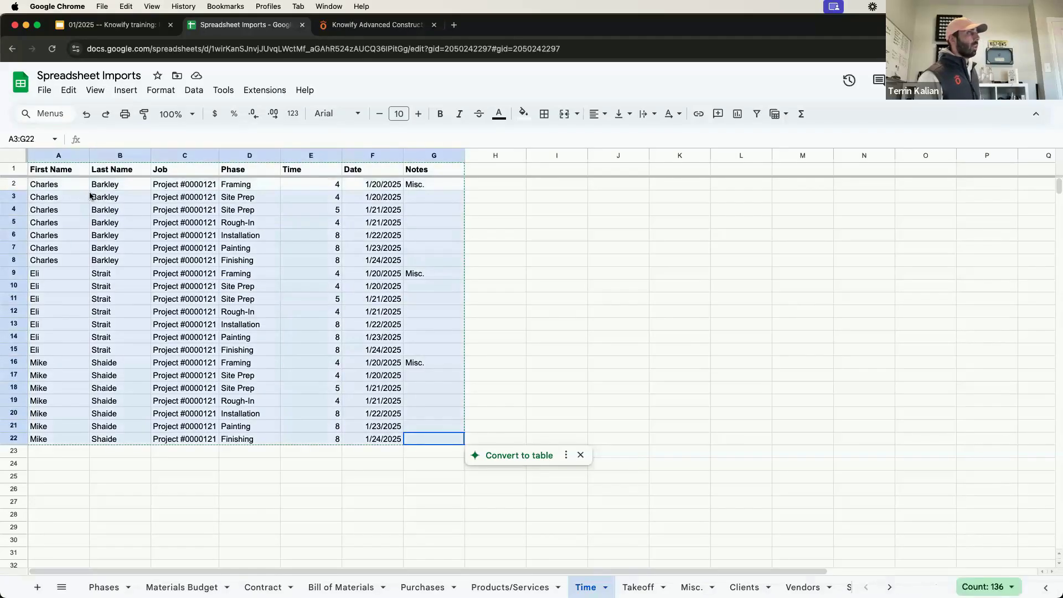
{"action": "left_click", "coordinate": [87, 195]}
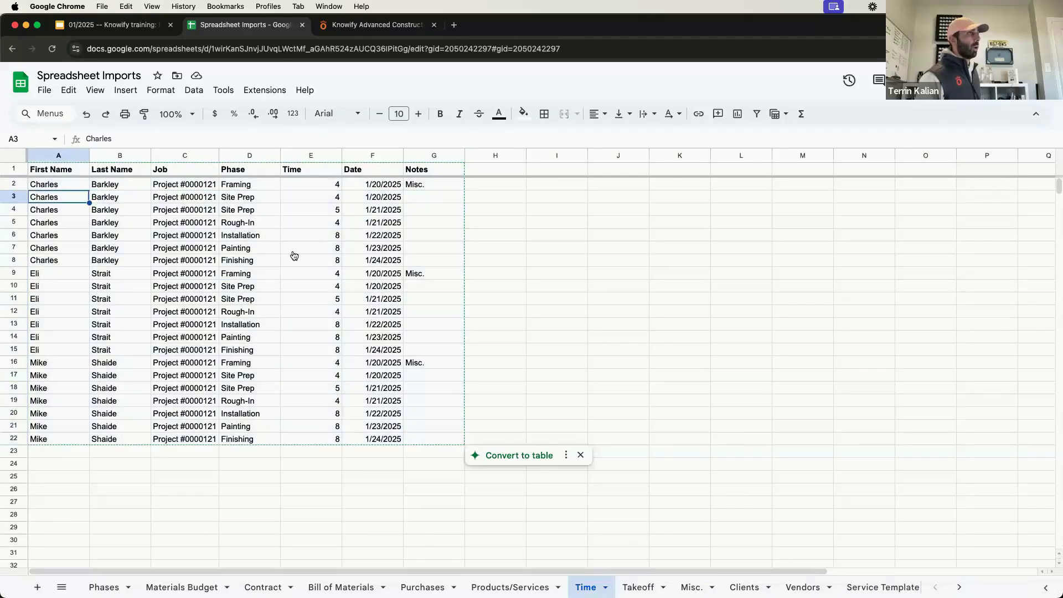
Return to Knowify's Review Time page and start a time import with the file Spreadsheet Imports - Time.csv.
{"action": "key", "text": "ctrl+Tab"}
{"action": "key", "text": "super+Left"}
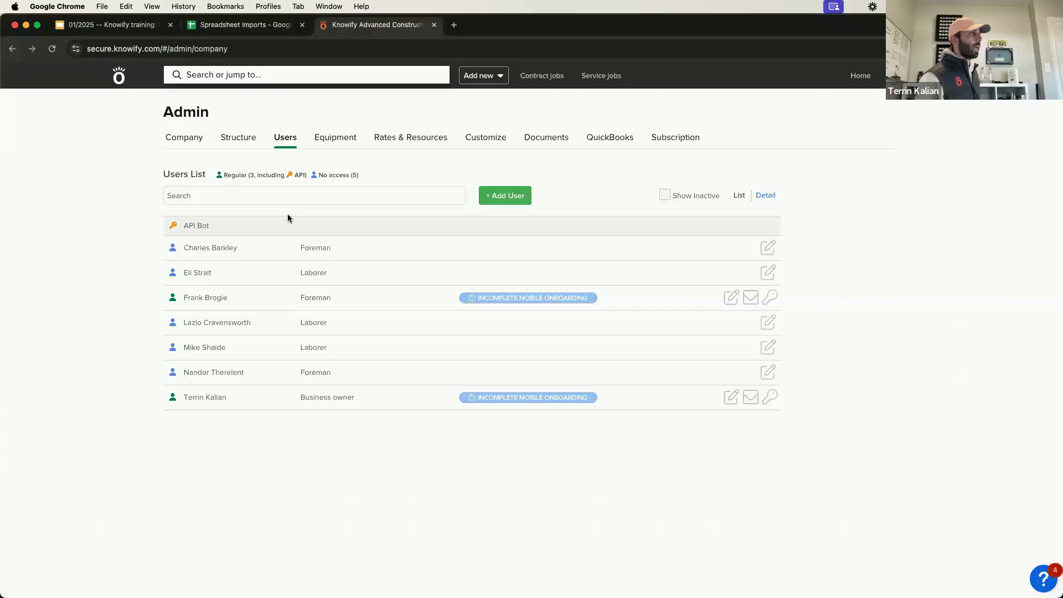
{"action": "key", "text": "super+Left"}
{"action": "left_click", "coordinate": [215, 332]}
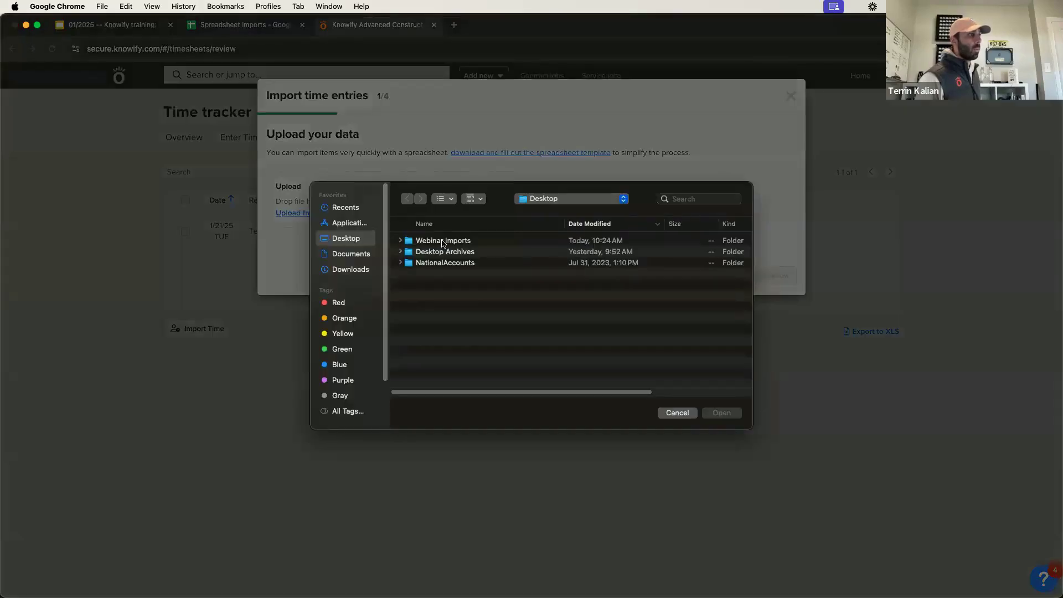
{"action": "double_click", "coordinate": [443, 243]}
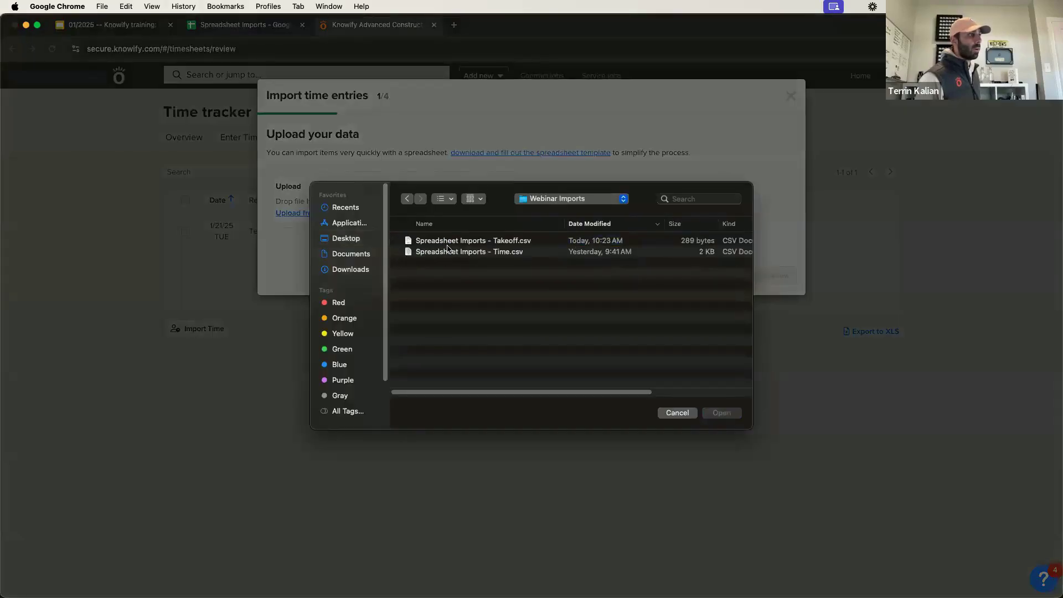
{"action": "double_click", "coordinate": [472, 252]}
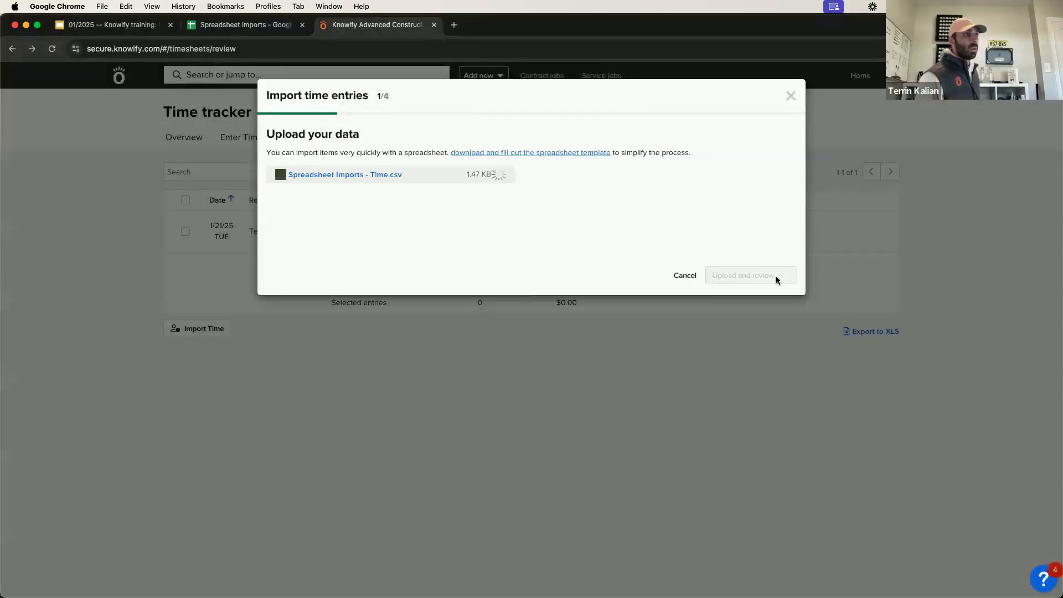
Upload the time file for review and compare the matched name fields with the Time sheet's First Name and Last Name headers.
{"action": "left_click", "coordinate": [770, 277]}
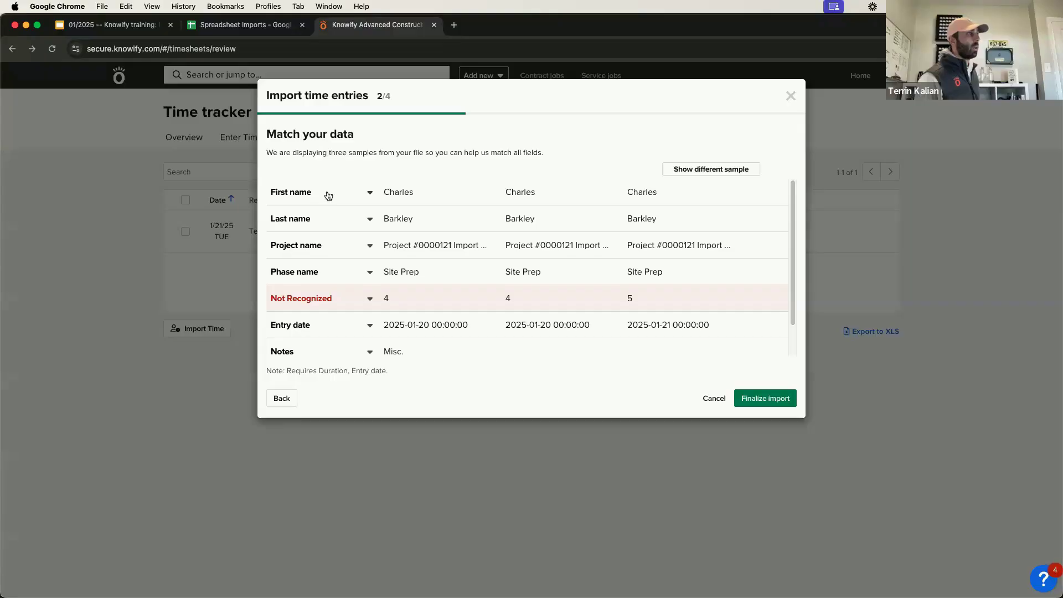
{"action": "key", "text": "super+alt+Left"}
{"action": "left_click", "coordinate": [53, 171]}
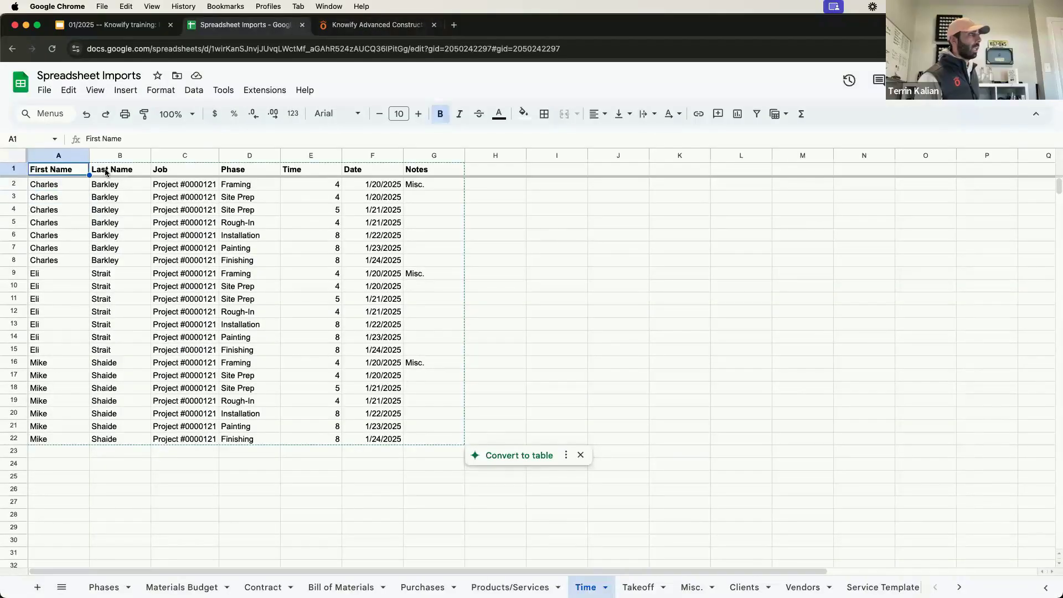
{"action": "left_click", "coordinate": [107, 172]}
{"action": "key", "text": "super+alt+Right"}
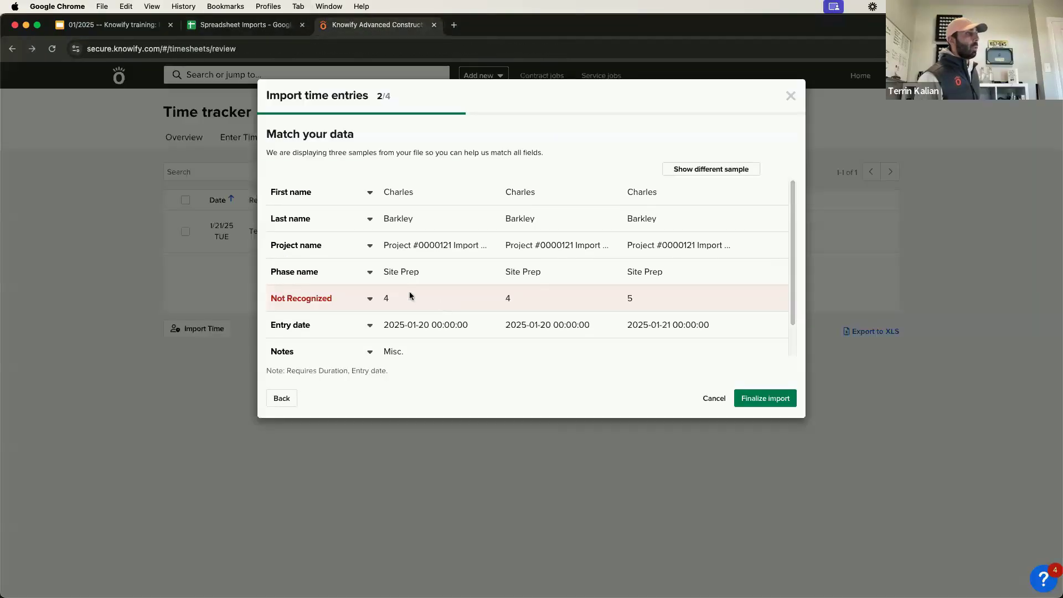
Check the unrecognized column against the sheet's Time header and match it to Duration in the import.
{"action": "left_click_drag", "start_coordinate": [378, 303], "coordinate": [395, 301]}
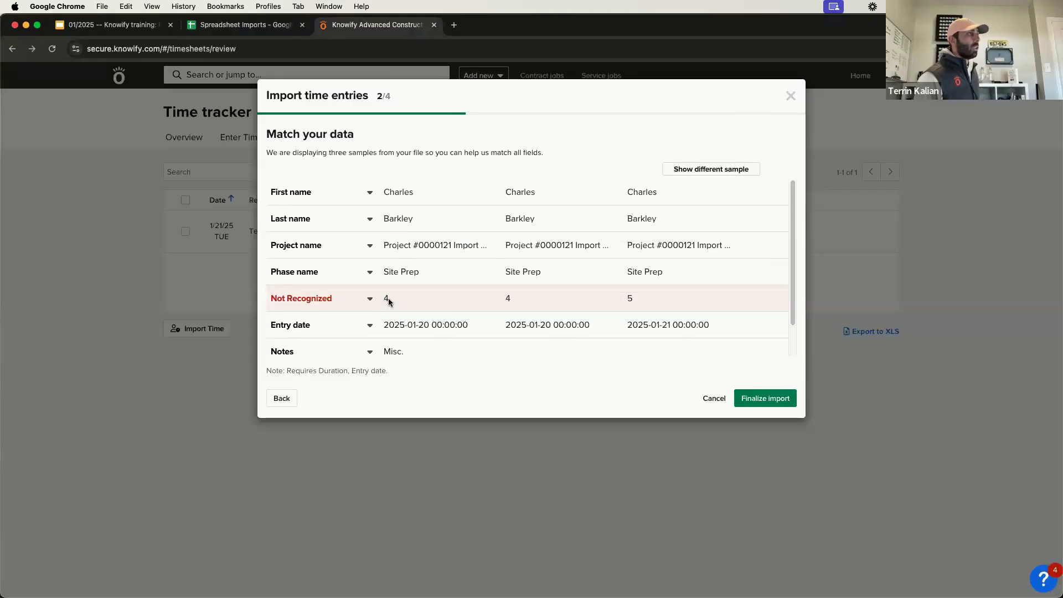
{"action": "key", "text": "super+alt+Left"}
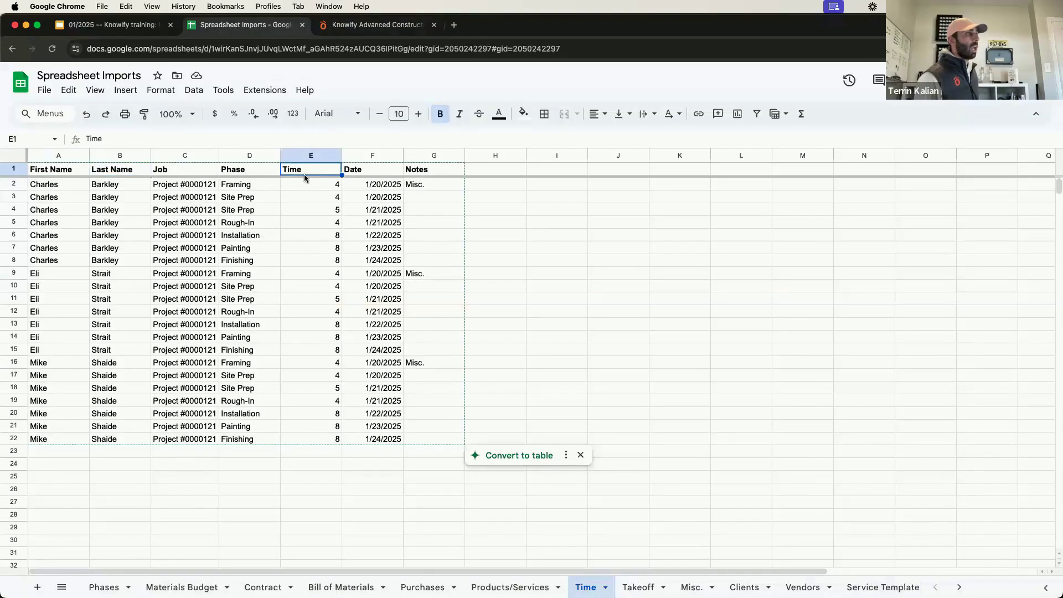
{"action": "key", "text": "super+alt+Right"}
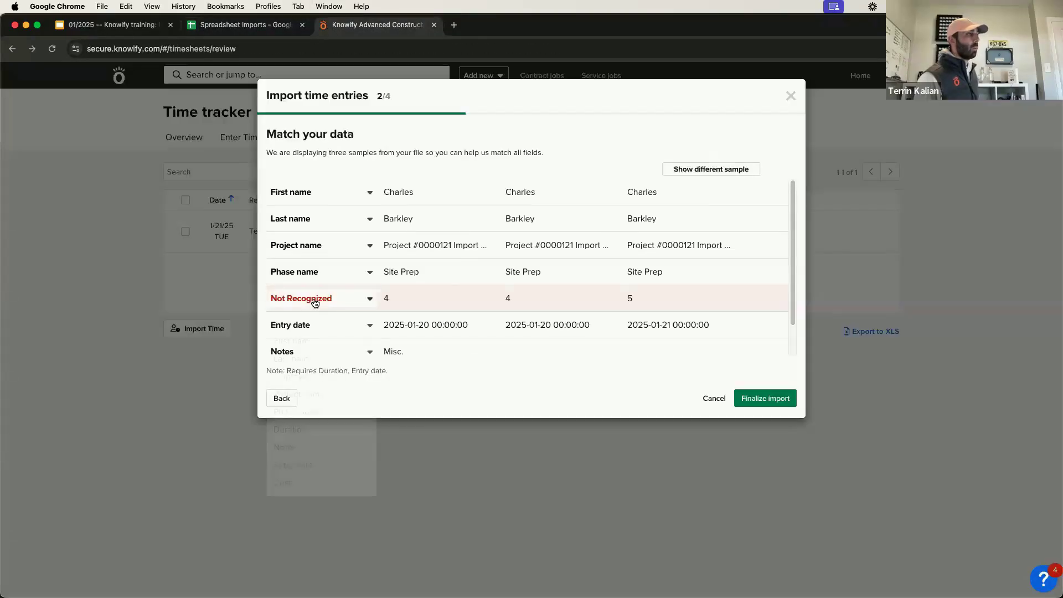
{"action": "left_click", "coordinate": [316, 300]}
{"action": "left_click", "coordinate": [314, 433]}
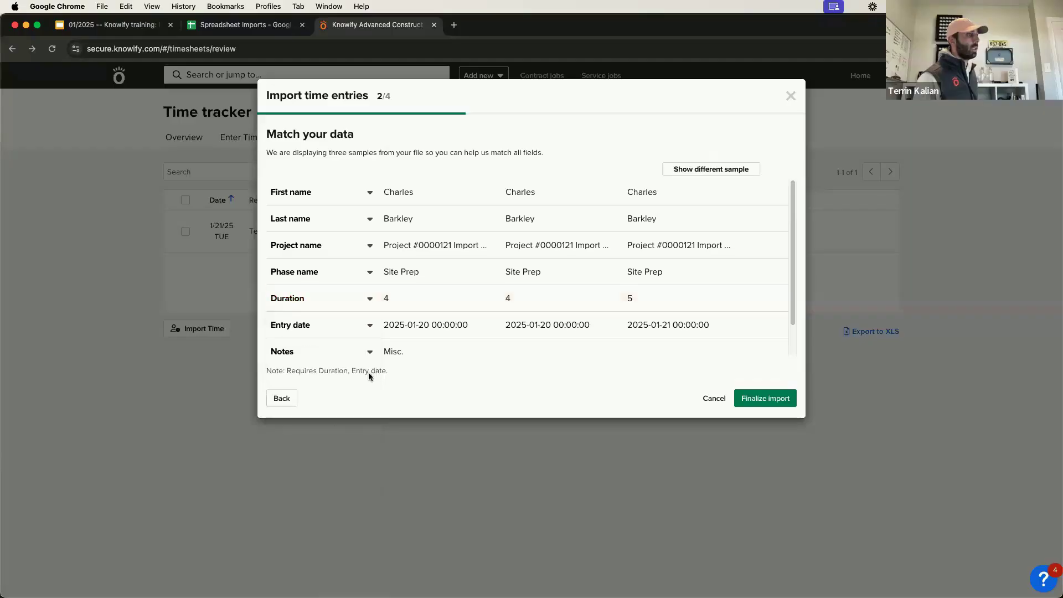
Review all matched import fields and compare them with the Time sheet's column headers.
{"action": "scroll", "coordinate": [410, 292], "scroll_direction": "down", "scroll_amount": 1}
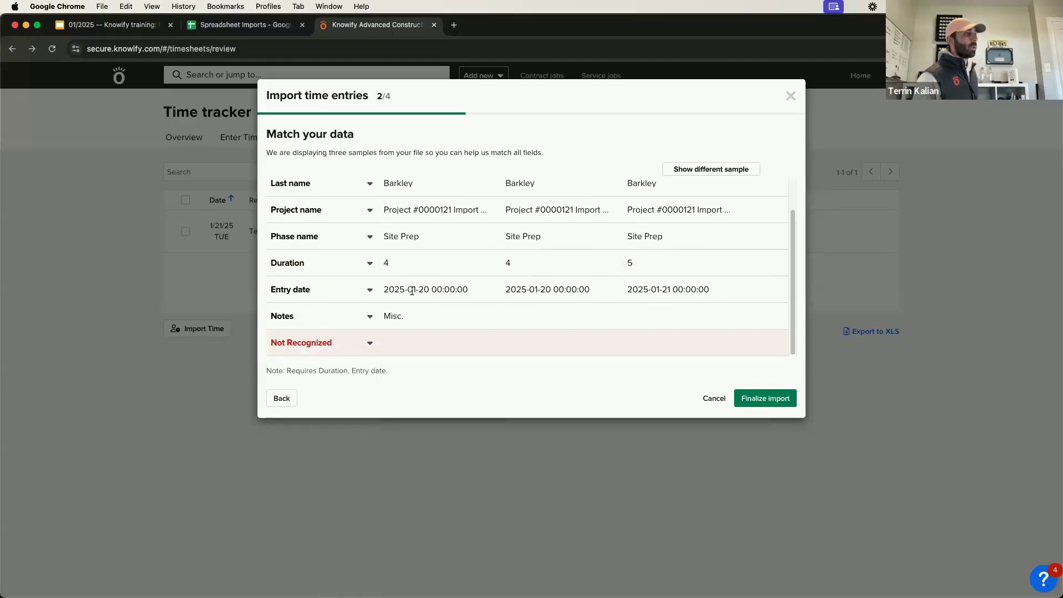
{"action": "scroll", "coordinate": [412, 291], "scroll_direction": "up", "scroll_amount": 1}
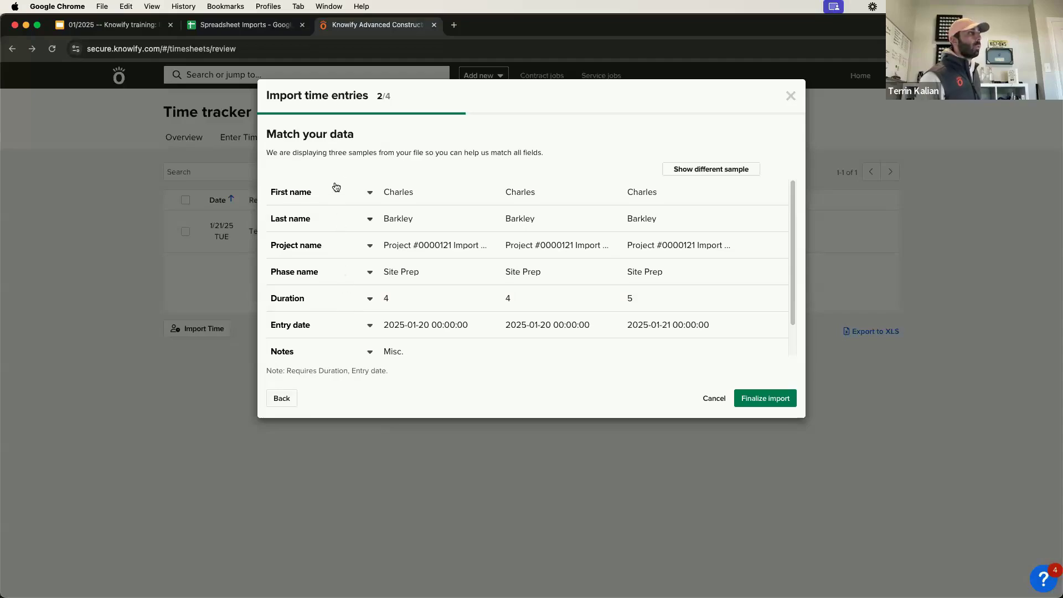
{"action": "key", "text": "ctrl+shift+Tab"}
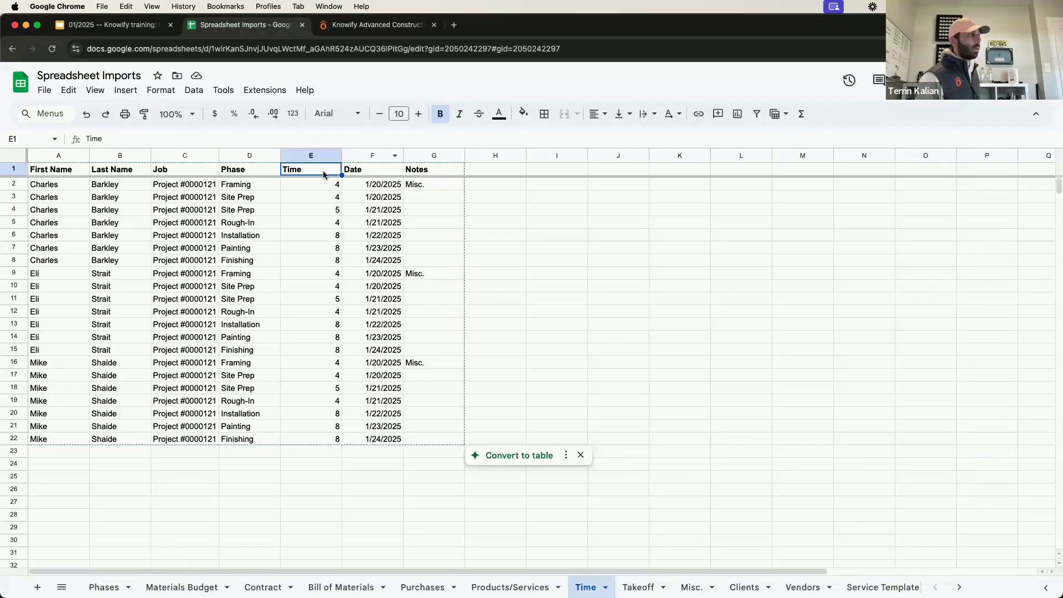
{"action": "key", "text": "ctrl+Tab"}
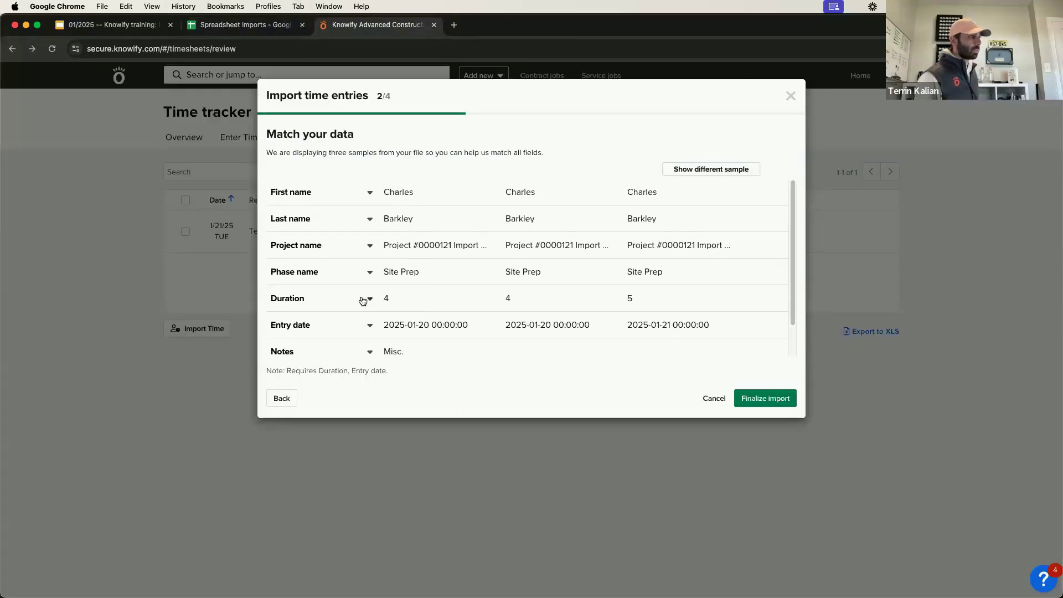
Set the remaining unrecognized column to Ignore and complete the import of the time entries.
{"action": "scroll", "coordinate": [363, 299], "scroll_direction": "down", "scroll_amount": 2}
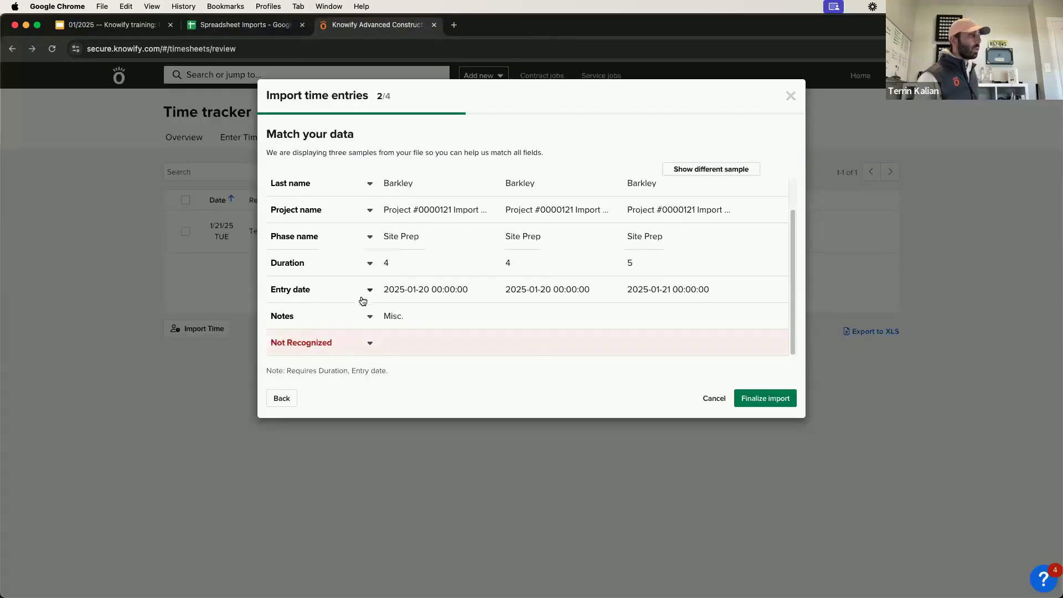
{"action": "left_click", "coordinate": [342, 349]}
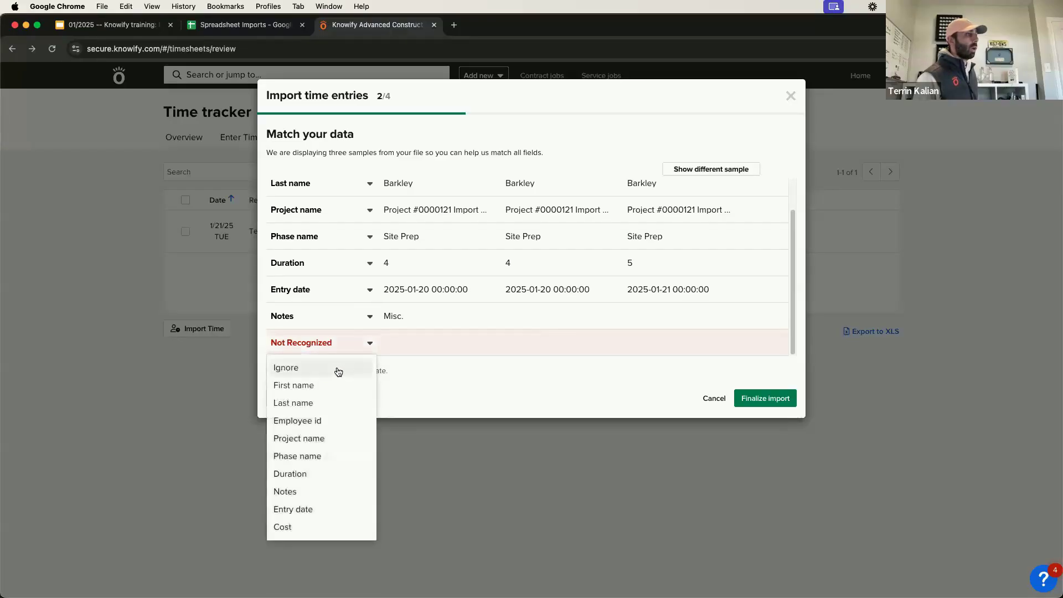
{"action": "left_click", "coordinate": [339, 369]}
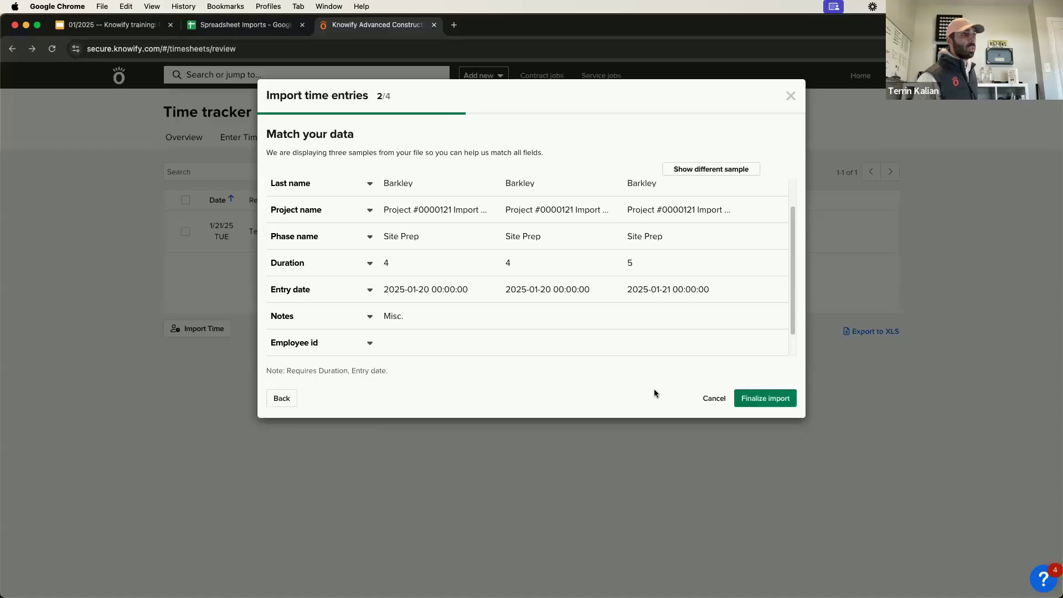
{"action": "left_click", "coordinate": [773, 401]}
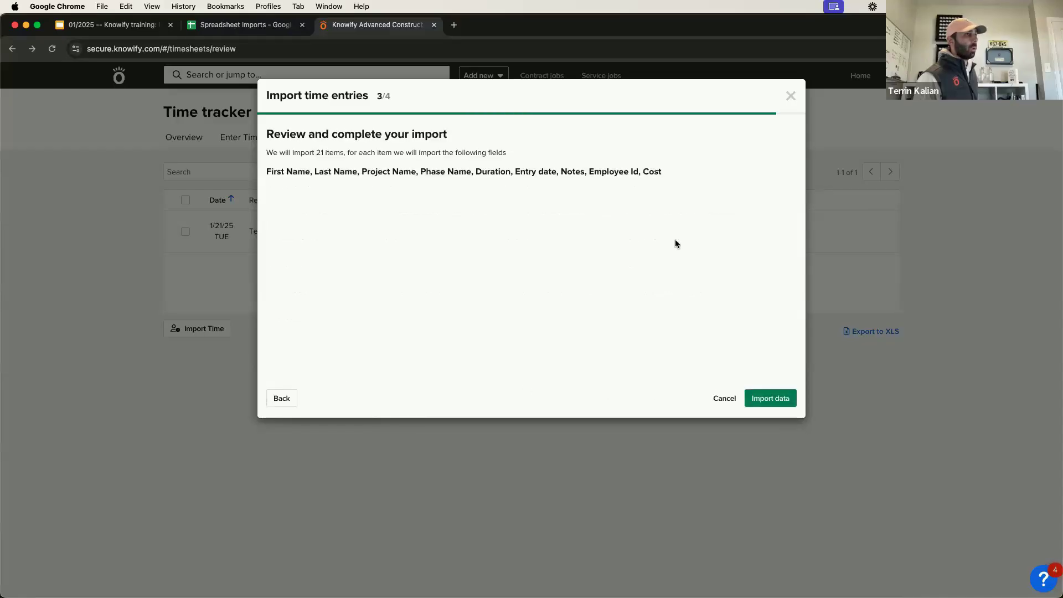
{"action": "left_click", "coordinate": [767, 397]}
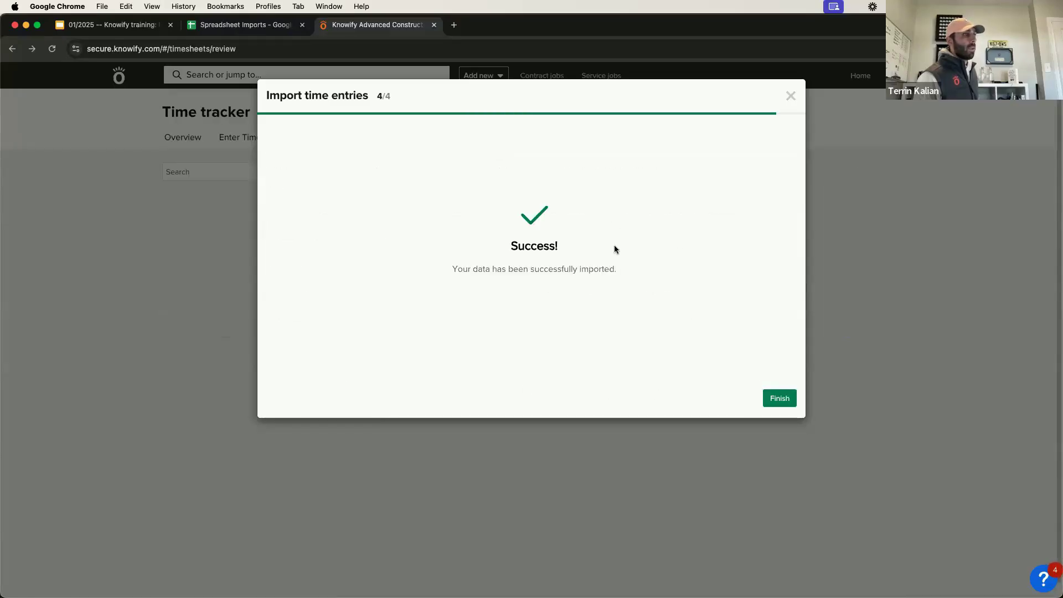
{"action": "left_click", "coordinate": [784, 397]}
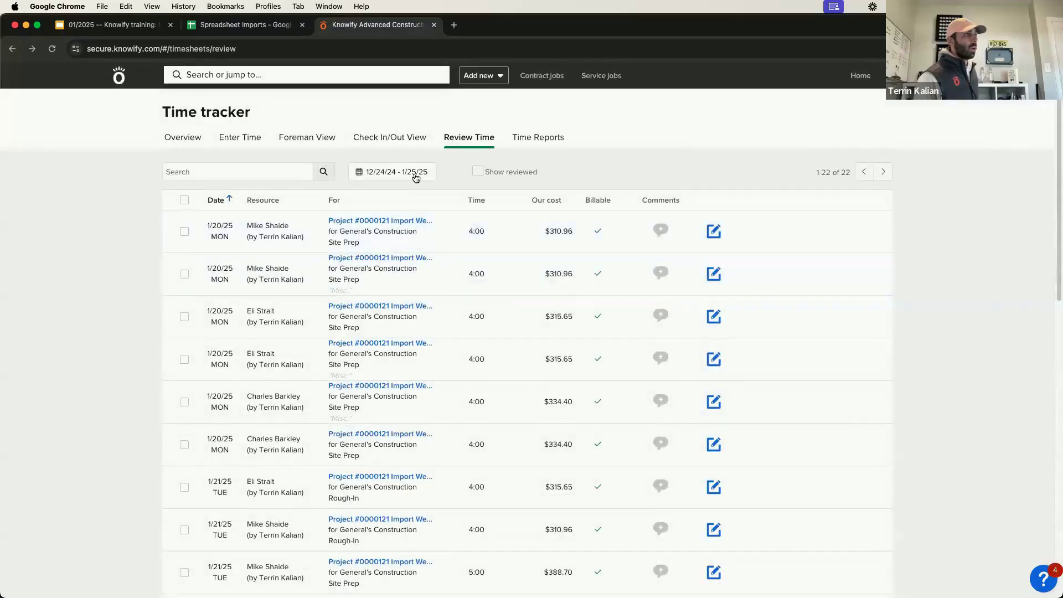
Filter the Review Time list to 1/19/25 - 1/25/25 and look over the imported entries' dates.
{"action": "left_click", "coordinate": [416, 176]}
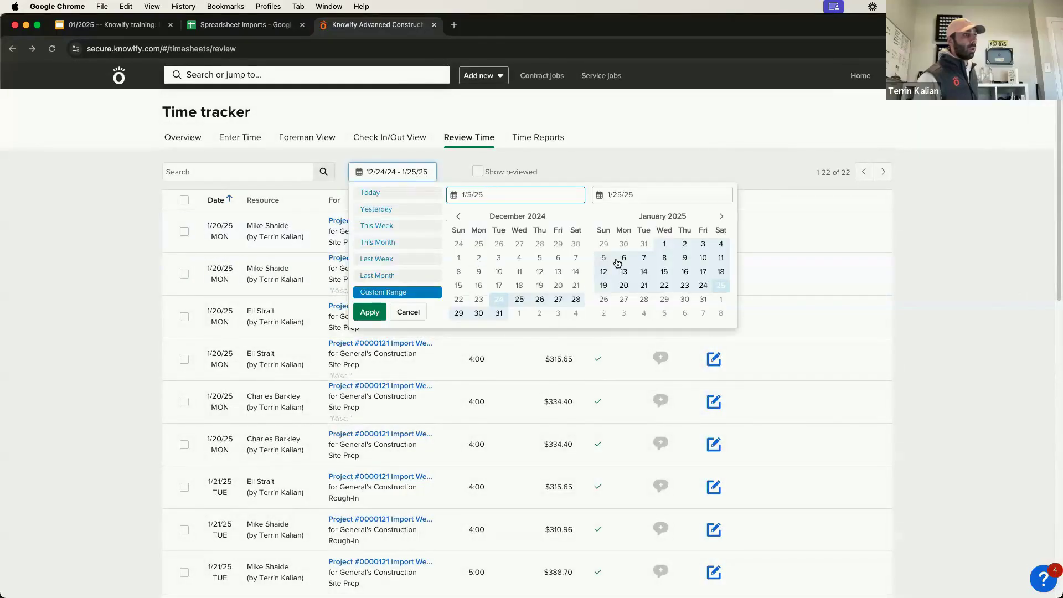
{"action": "left_click", "coordinate": [604, 285]}
{"action": "left_click", "coordinate": [721, 286]}
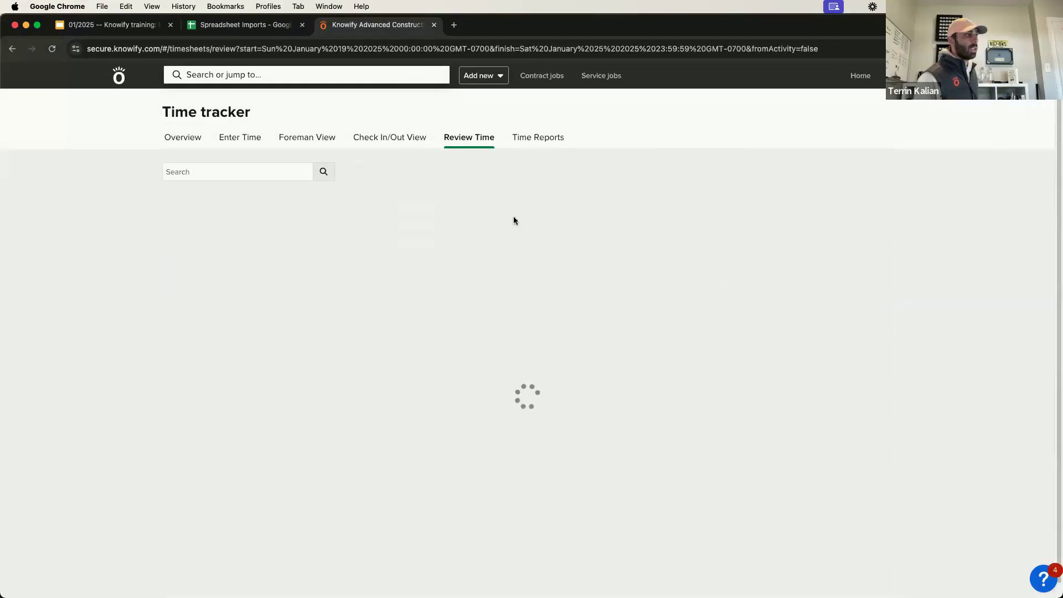
{"action": "scroll", "coordinate": [273, 214], "scroll_direction": "down", "scroll_amount": 1}
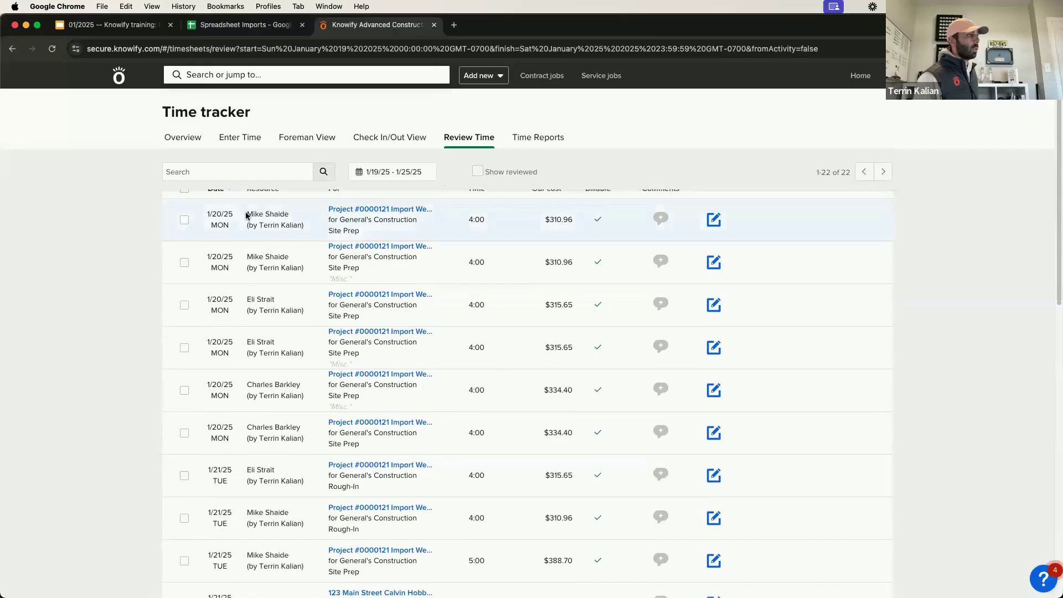
{"action": "left_click_drag", "start_coordinate": [247, 216], "coordinate": [209, 215]}
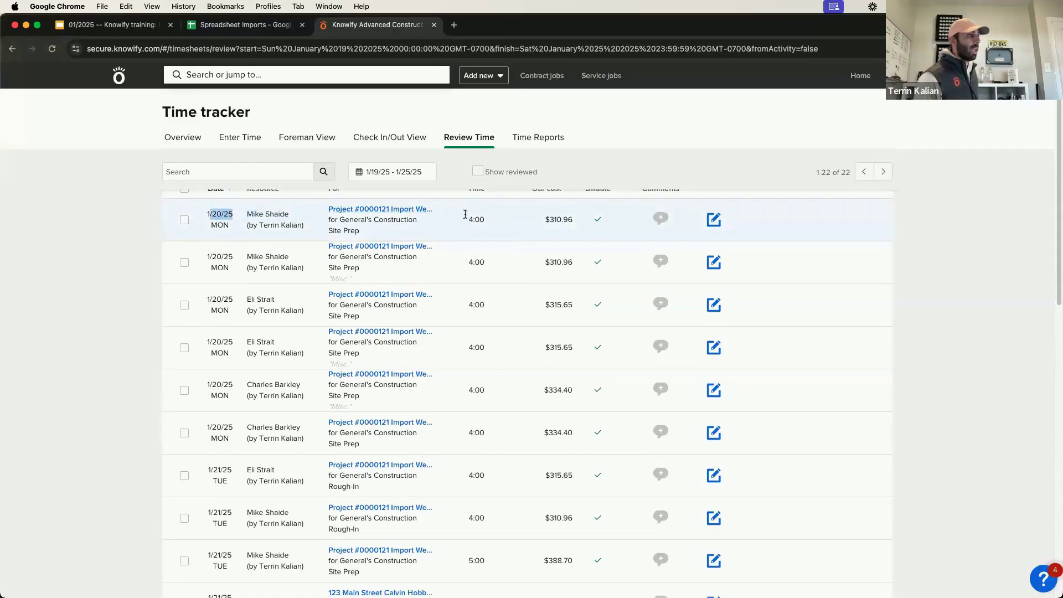
{"action": "scroll", "coordinate": [499, 244], "scroll_direction": "down", "scroll_amount": 1}
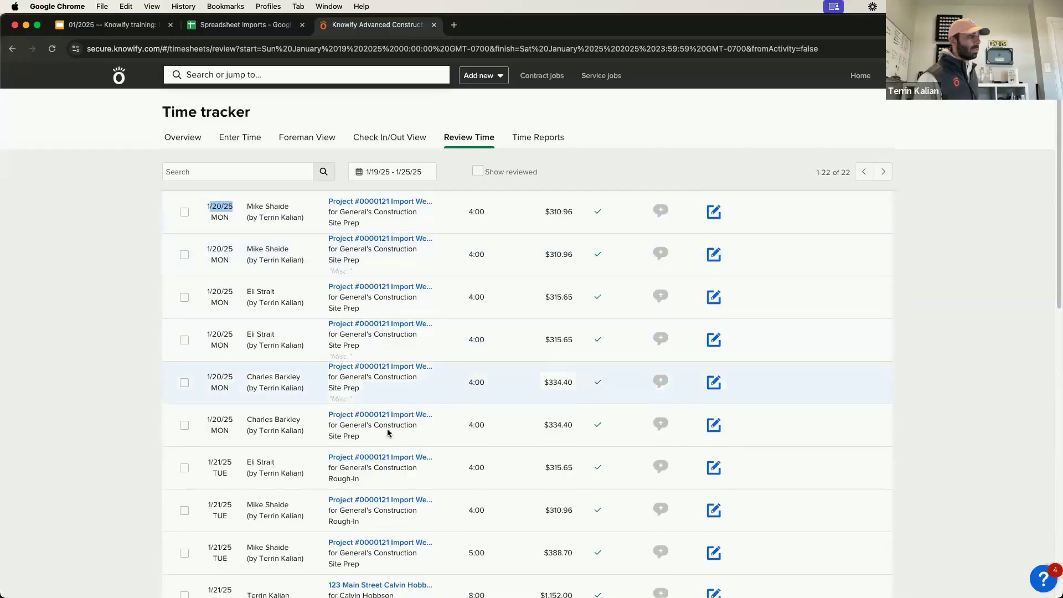
Open the Import Webinar project's Plan & Track page from a time entry and examine the labor hours and costs by phase.
{"action": "left_click", "coordinate": [385, 460]}
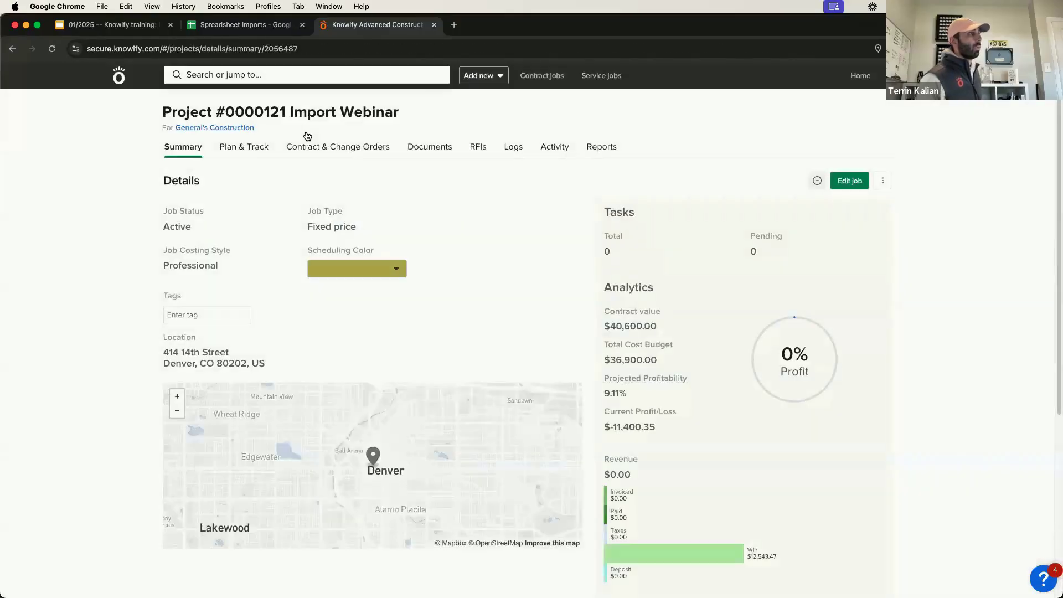
{"action": "left_click", "coordinate": [243, 148]}
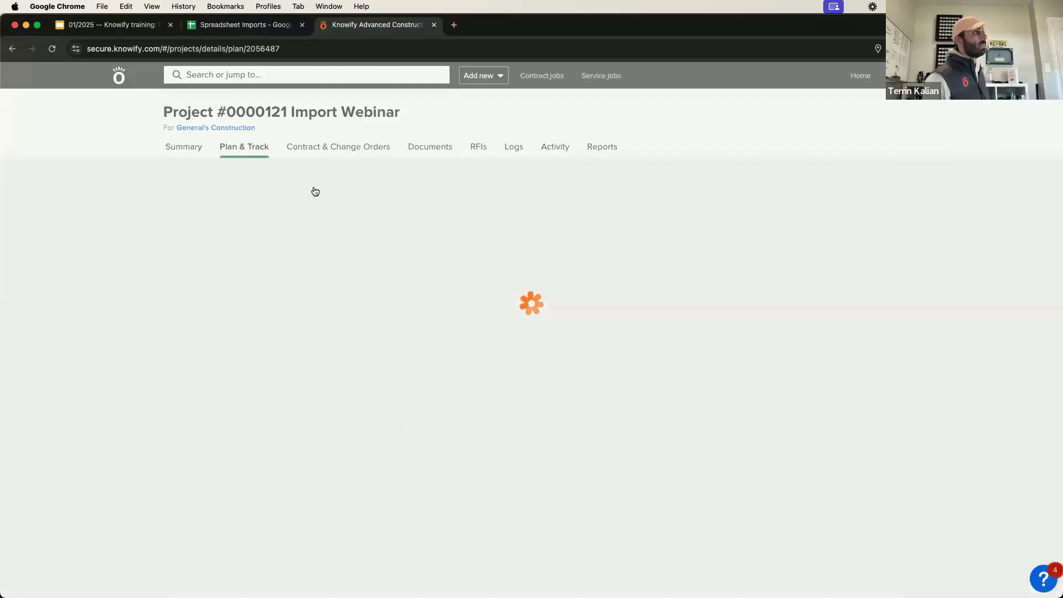
{"action": "mouse_move", "coordinate": [449, 209]}
{"action": "left_mouse_down"}
{"action": "mouse_move", "coordinate": [489, 210]}
{"action": "mouse_move", "coordinate": [461, 222]}
{"action": "left_mouse_up"}
{"action": "left_click", "coordinate": [485, 242]}
{"action": "left_click", "coordinate": [513, 342]}
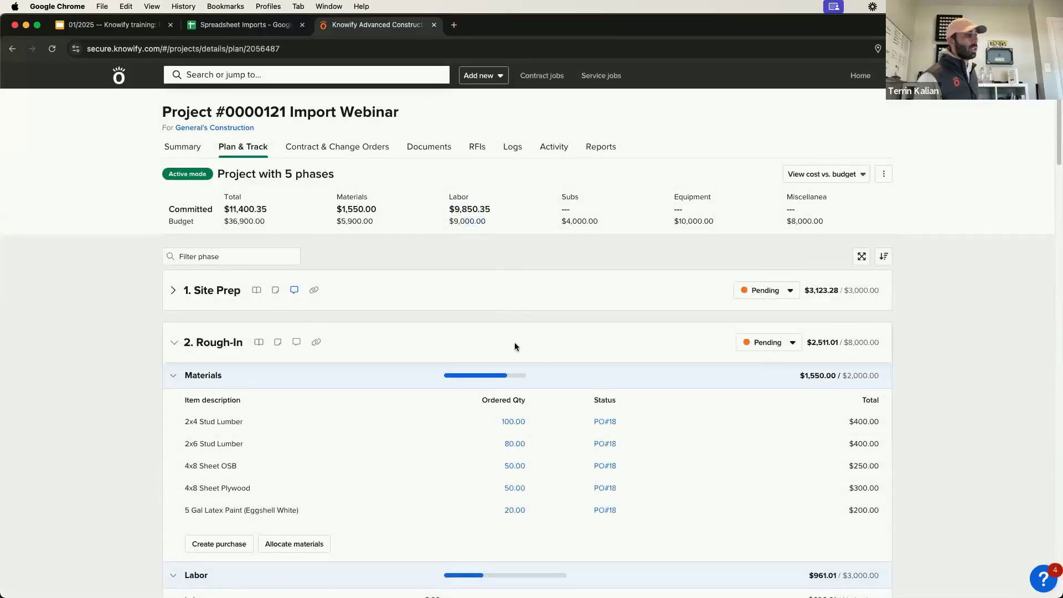
{"action": "scroll", "coordinate": [504, 340], "scroll_direction": "down", "scroll_amount": 2}
{"action": "scroll", "coordinate": [493, 340], "scroll_direction": "down", "scroll_amount": 7}
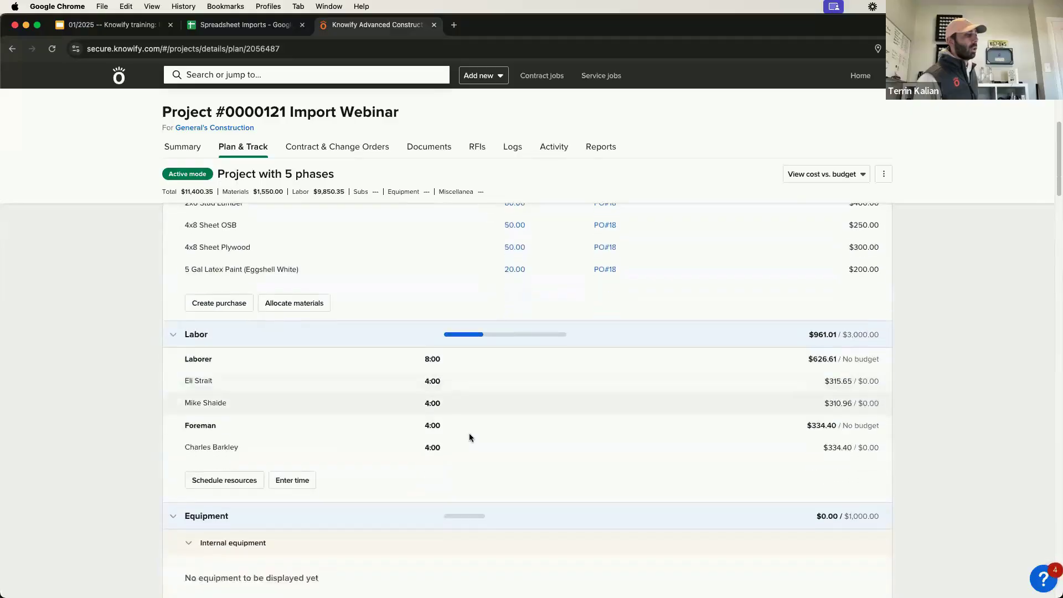
{"action": "scroll", "coordinate": [474, 418], "scroll_direction": "down", "scroll_amount": 15}
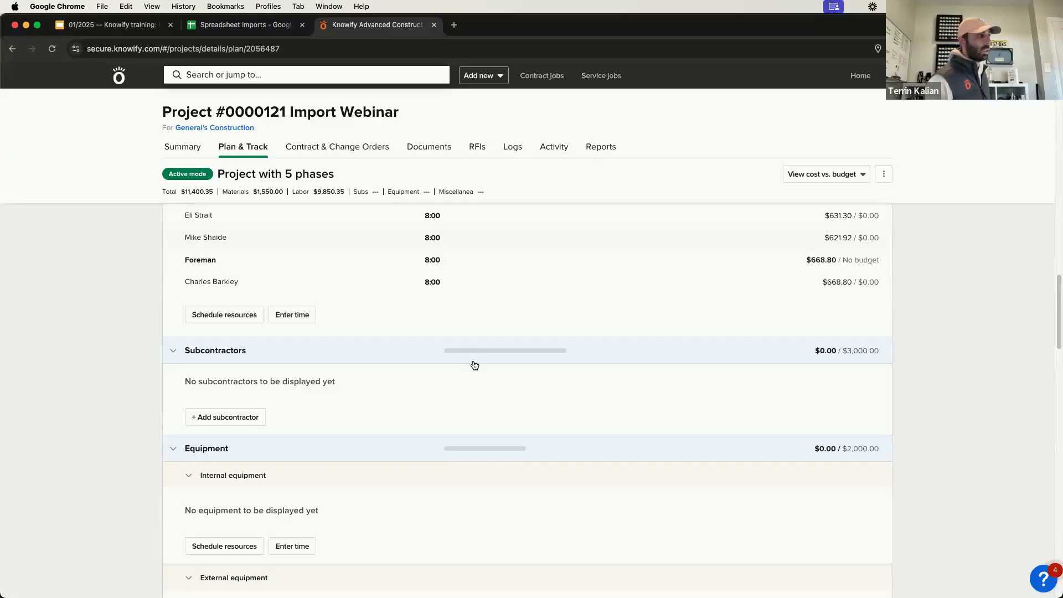
Return to the Review Time list and examine the first entry's value under Our cost.
{"action": "key", "text": "super+["}
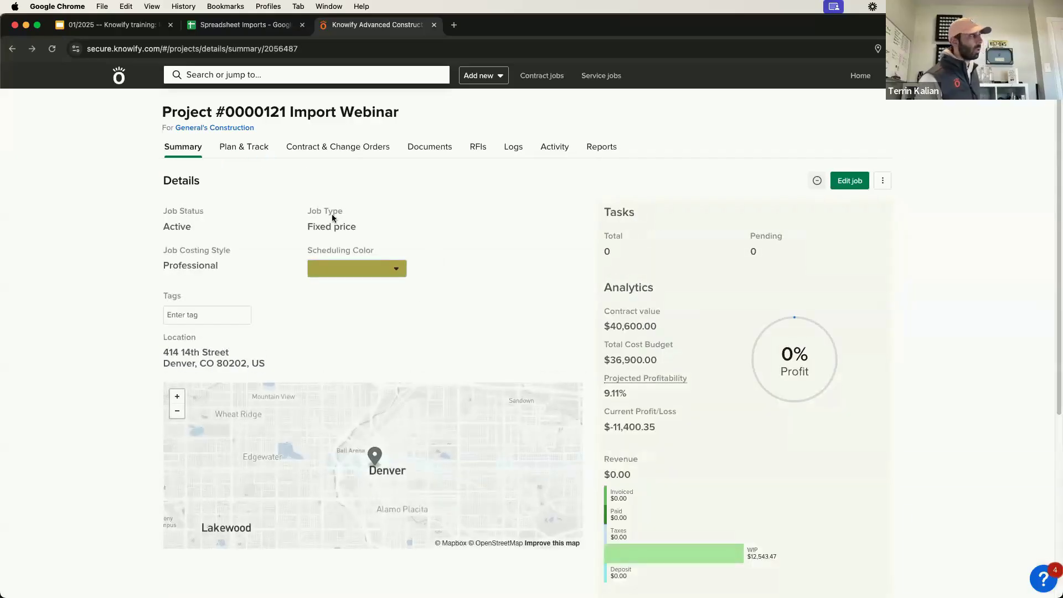
{"action": "key", "text": "super+["}
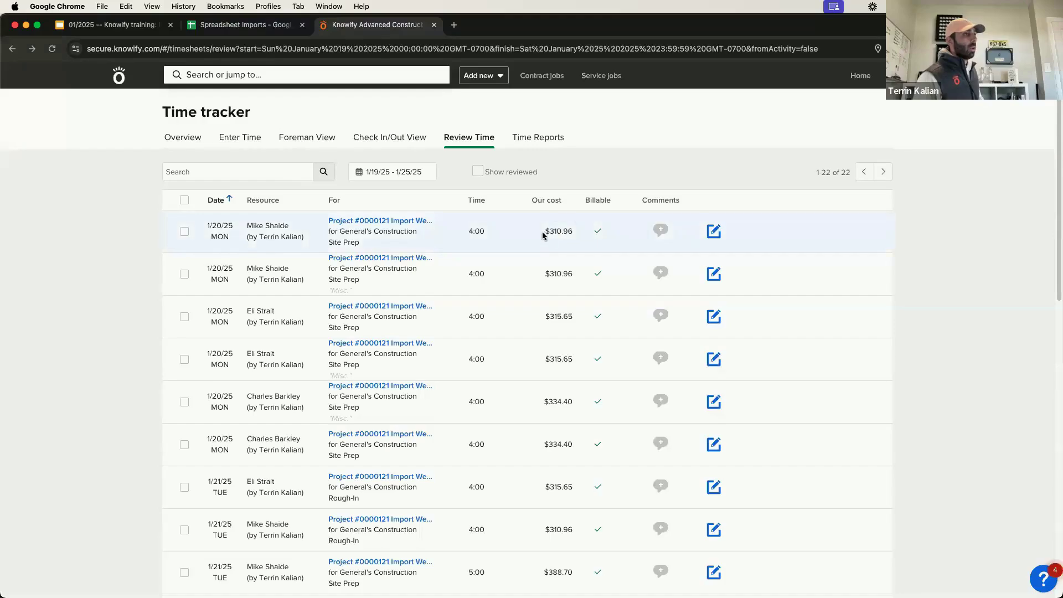
{"action": "left_click_drag", "start_coordinate": [545, 231], "coordinate": [579, 237]}
{"action": "left_click", "coordinate": [578, 237]}
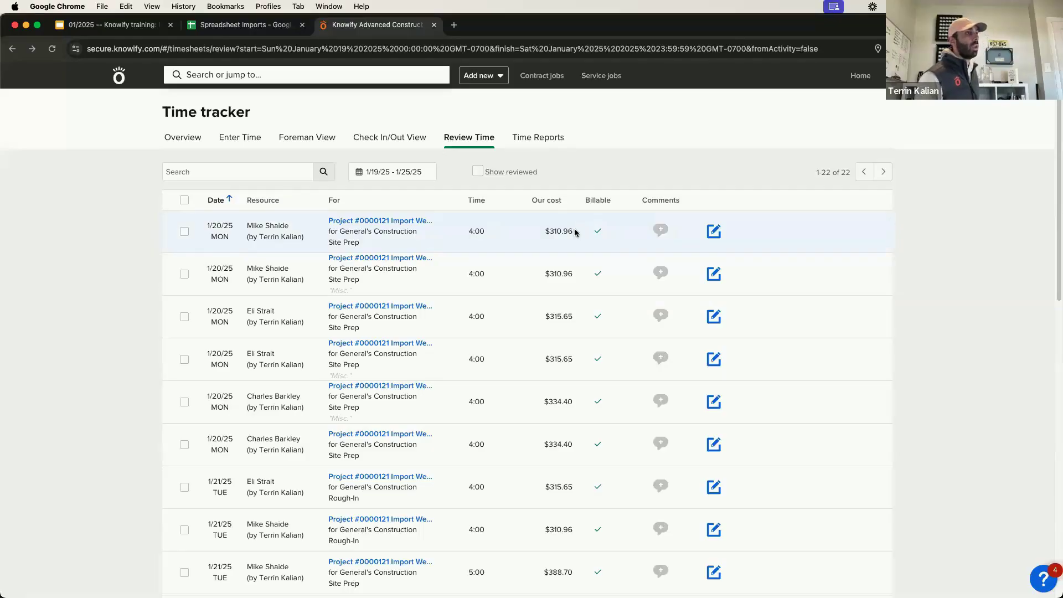
In the Time sheet, add a Cost header in H1 with 400 in H2 and 500 in H3.
{"action": "key", "text": "ctrl+shift+Tab"}
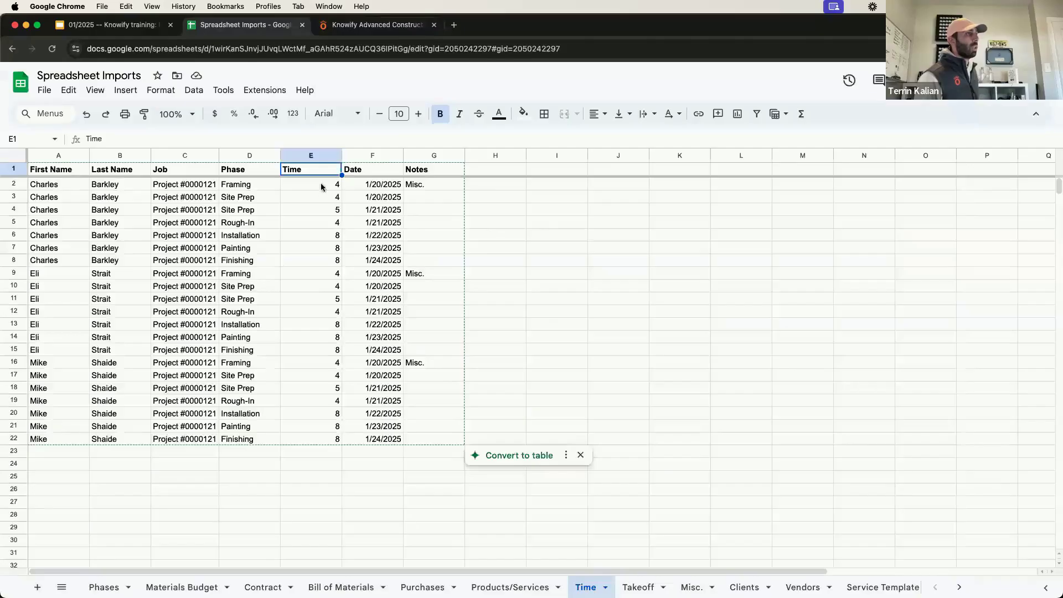
{"action": "left_click", "coordinate": [511, 171]}
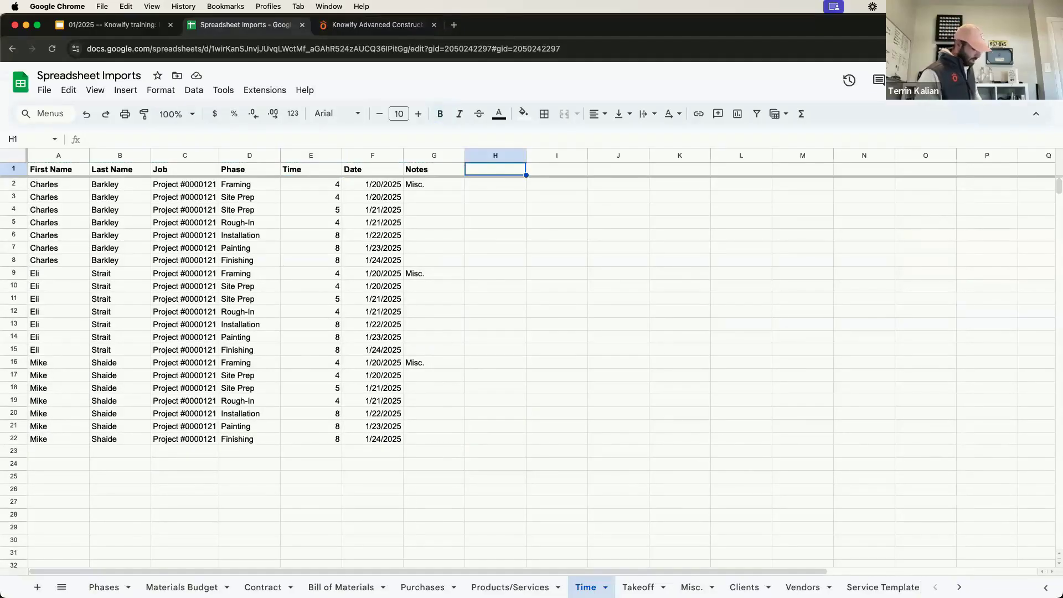
{"action": "type", "text": "Cost"}
{"action": "key", "text": "Return"}
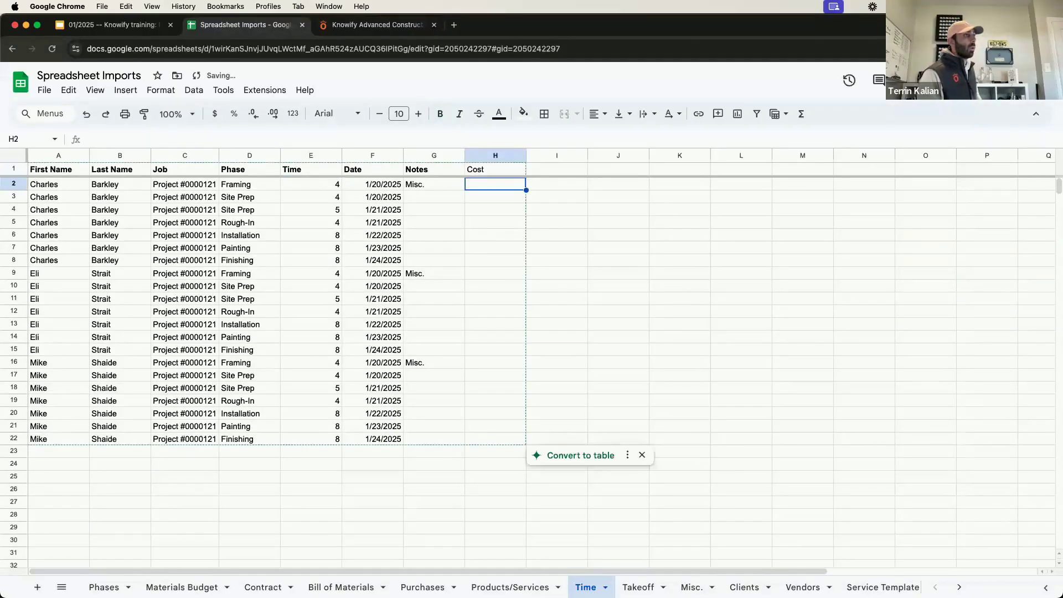
{"action": "type", "text": "400"}
{"action": "key", "text": "Return"}
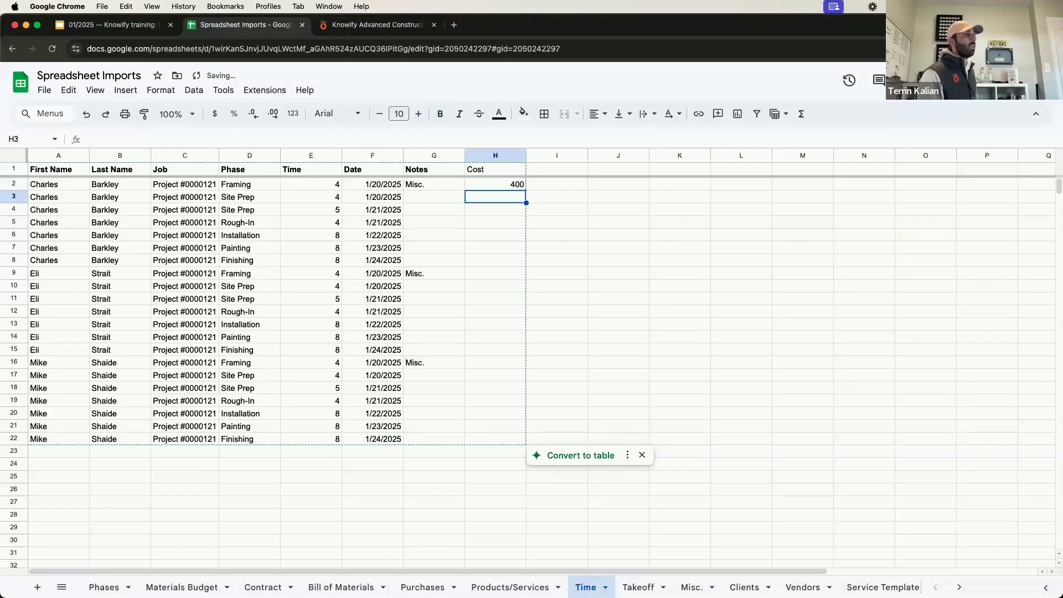
{"action": "type", "text": "500"}
{"action": "key", "text": "Return"}
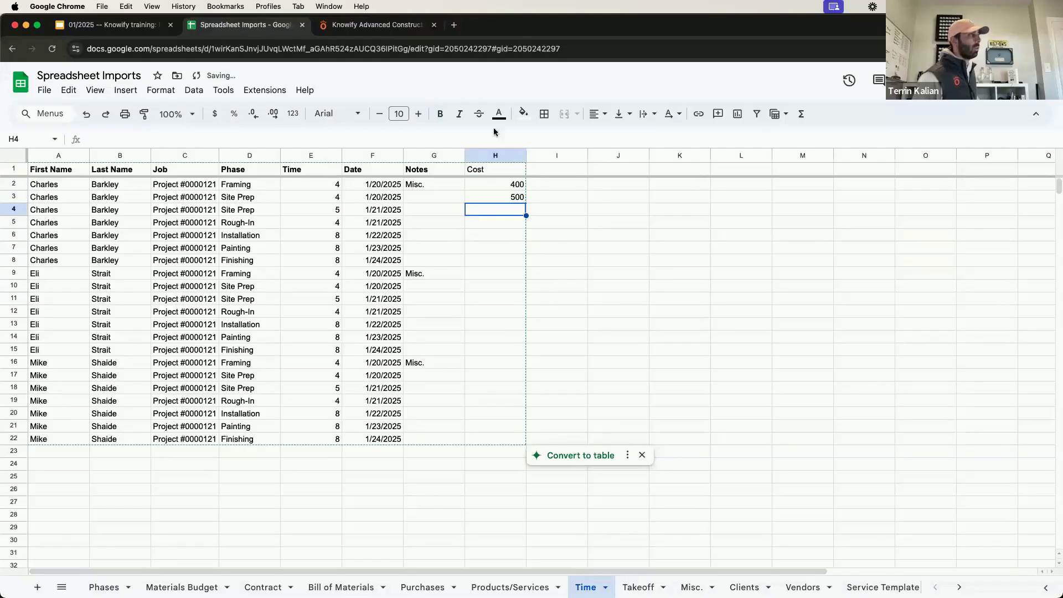
Clear the Cost header and the two cost values from column H of the Time sheet.
{"action": "left_click_drag", "start_coordinate": [62, 185], "coordinate": [475, 201]}
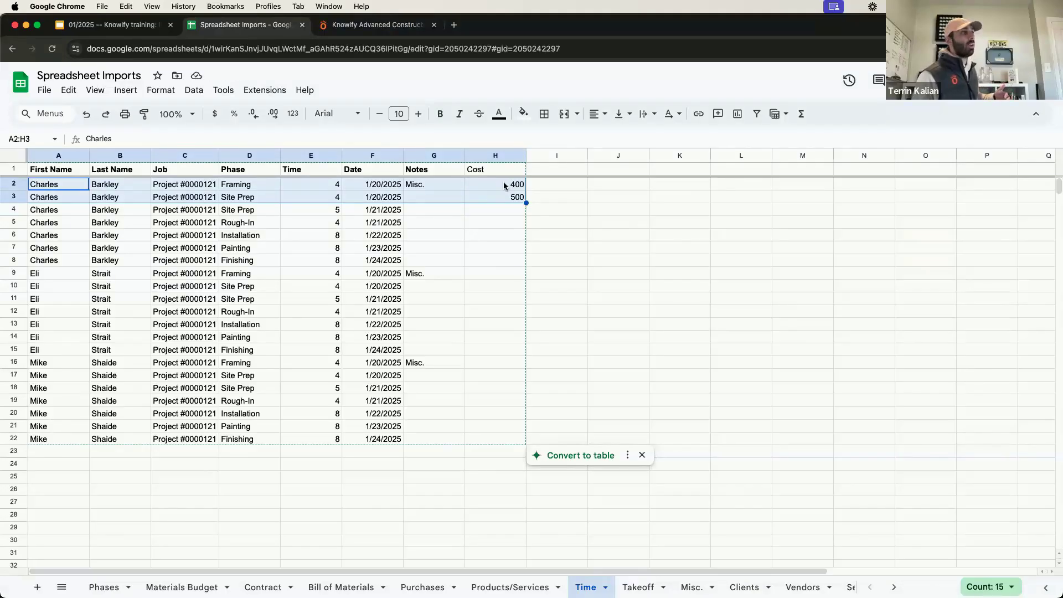
{"action": "left_click_drag", "start_coordinate": [503, 182], "coordinate": [48, 204]}
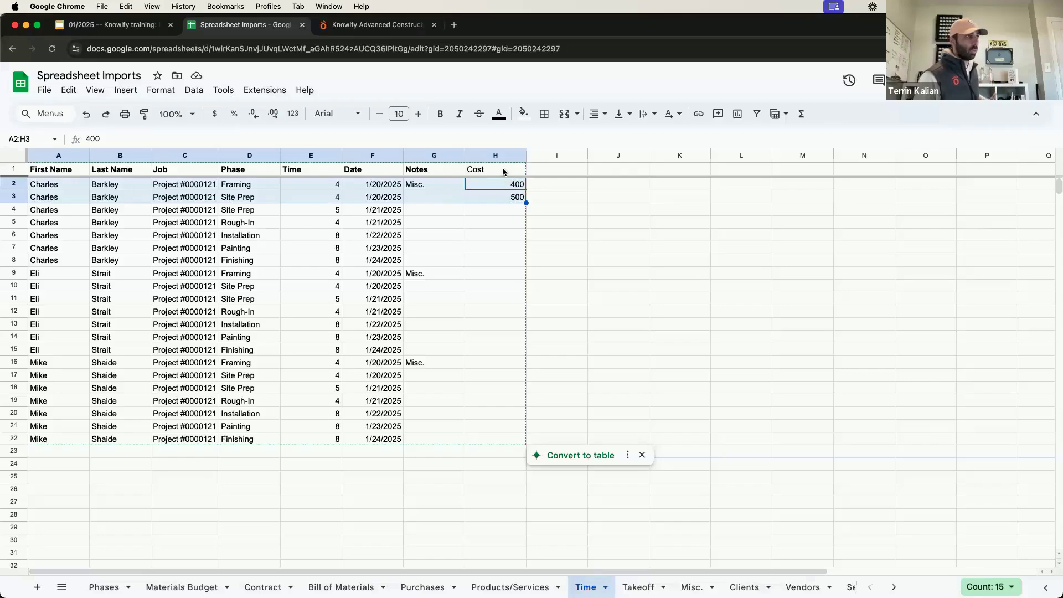
{"action": "left_click_drag", "start_coordinate": [503, 172], "coordinate": [517, 201]}
{"action": "key", "text": "BackSpace"}
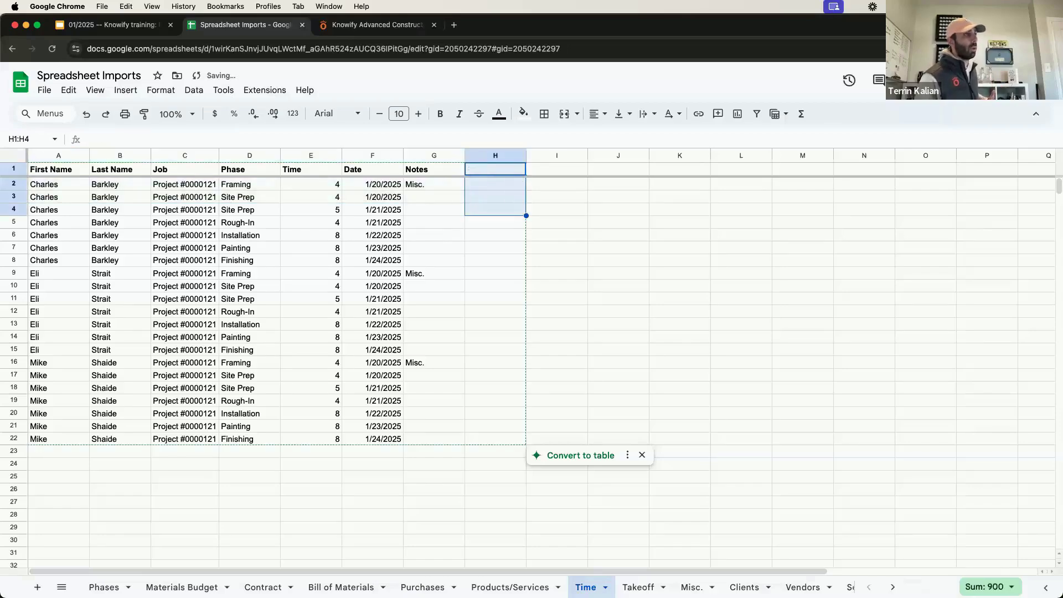
{"action": "left_click", "coordinate": [576, 233]}
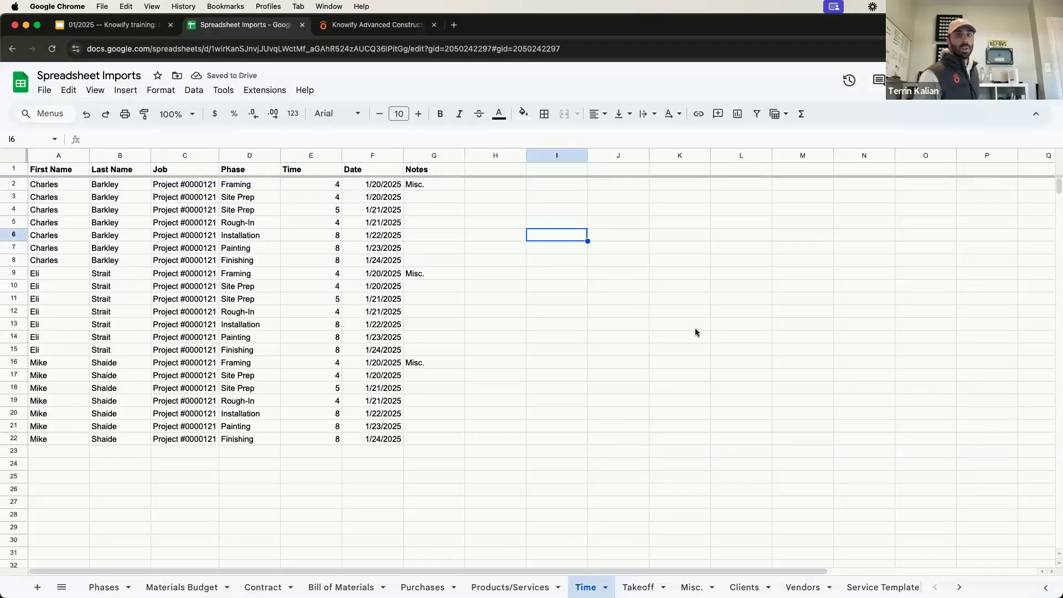
{"action": "left_click", "coordinate": [474, 232]}
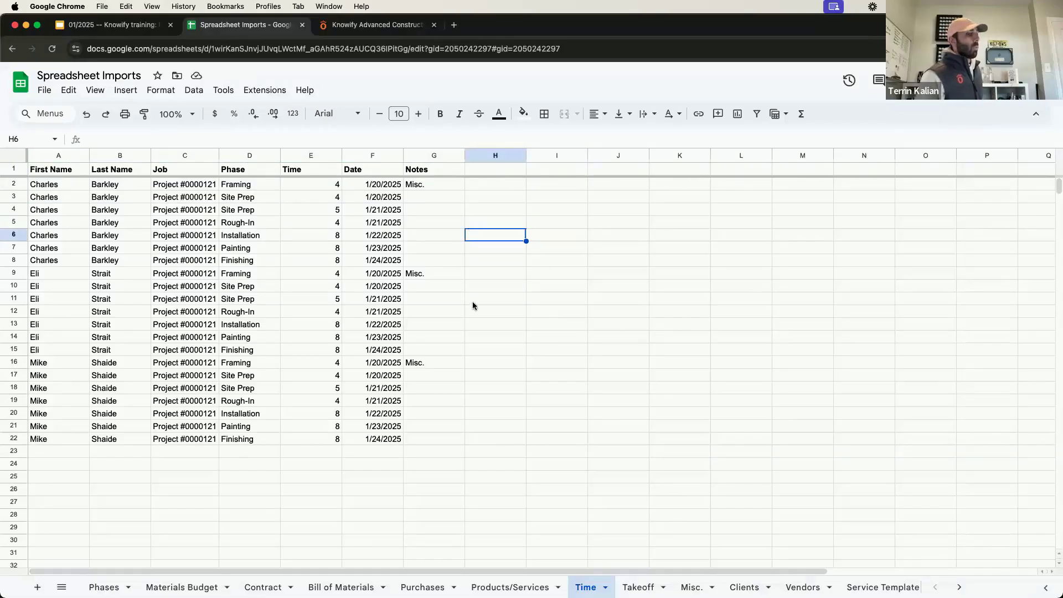
Switch to Knowify and open the project plan of the General's Construction lead that has no phases yet.
{"action": "key", "text": "ctrl+Tab"}
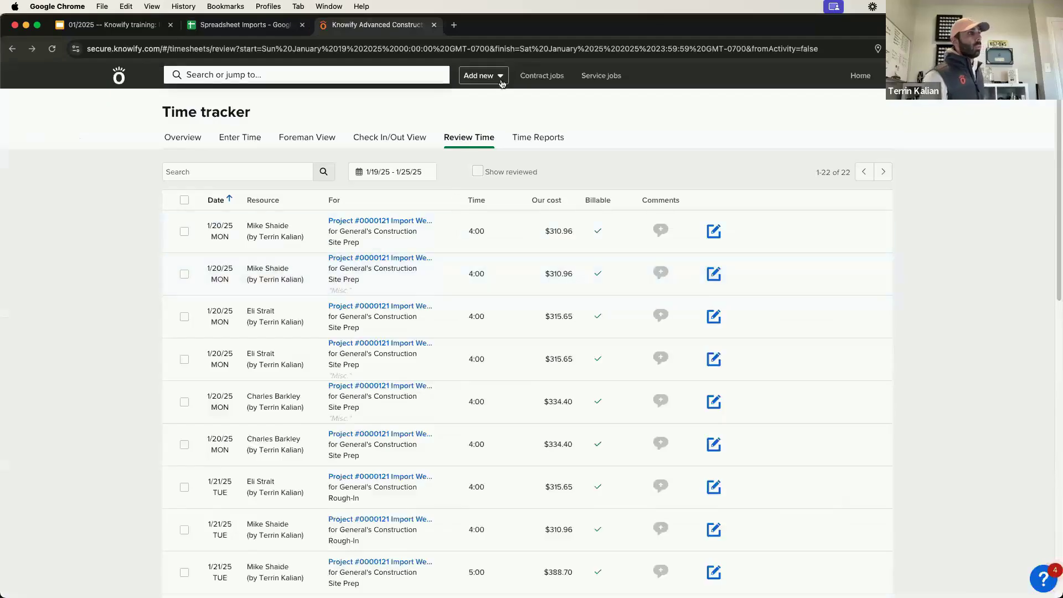
{"action": "left_click", "coordinate": [542, 76]}
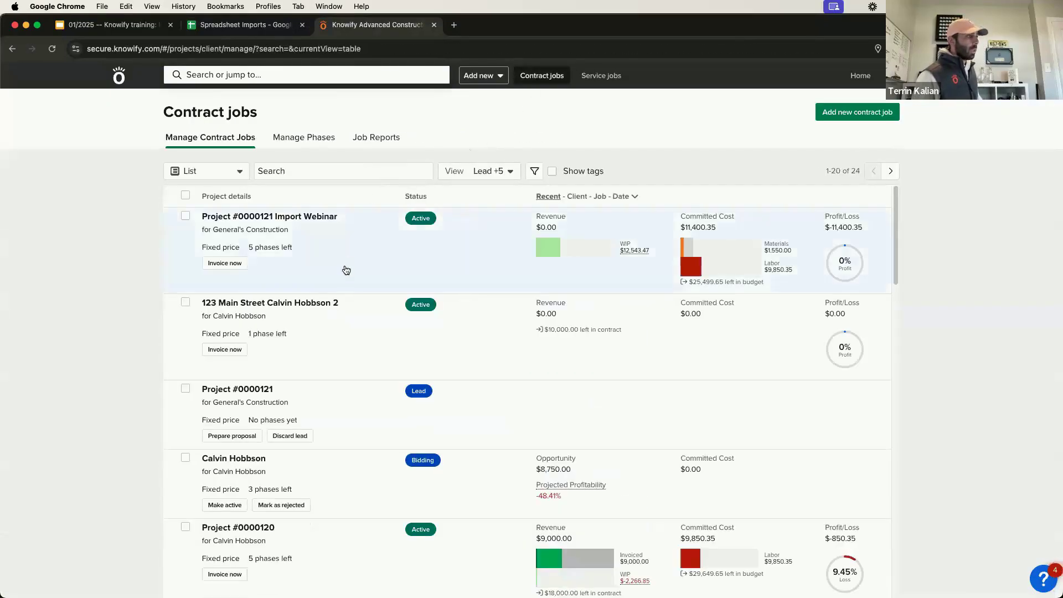
{"action": "left_click", "coordinate": [291, 421]}
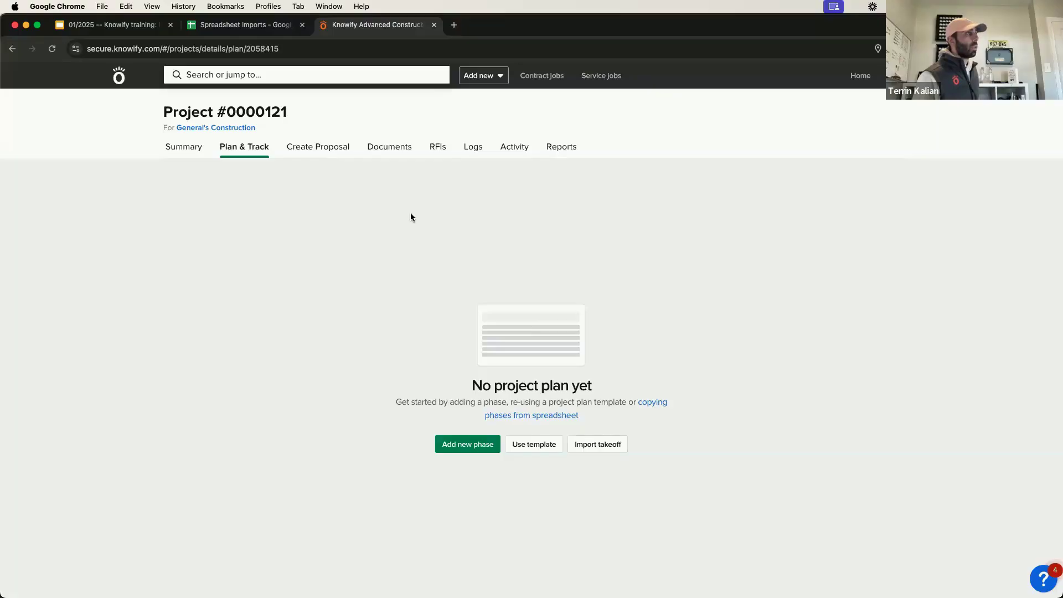
Switch to the Spreadsheet Imports file and examine the Takeoff sheet's Phase Name, Item, QTY, Cost and Type columns.
{"action": "key", "text": "ctrl+shift+Tab"}
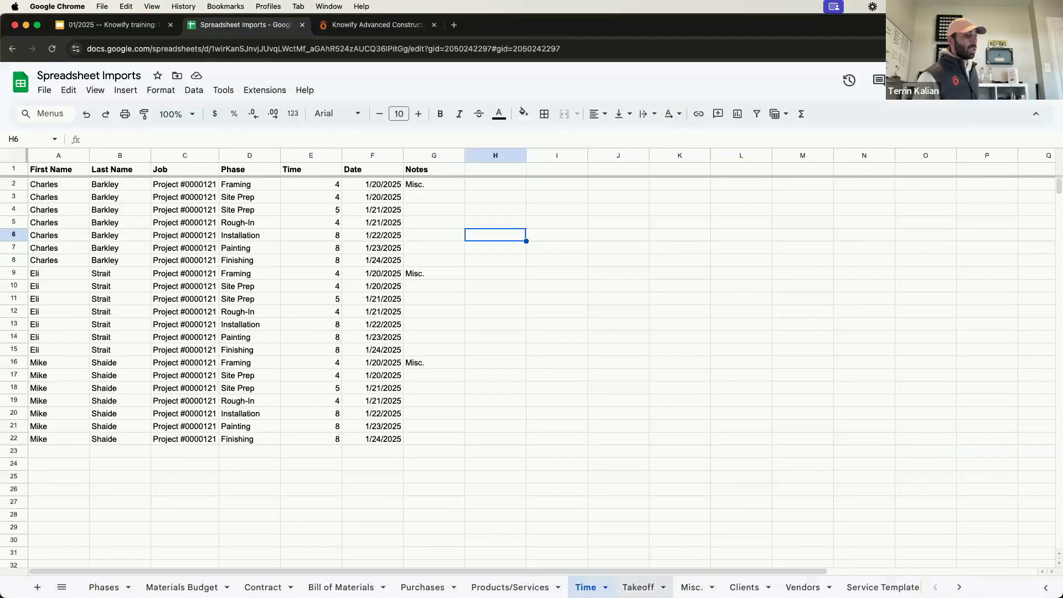
{"action": "left_click", "coordinate": [634, 582]}
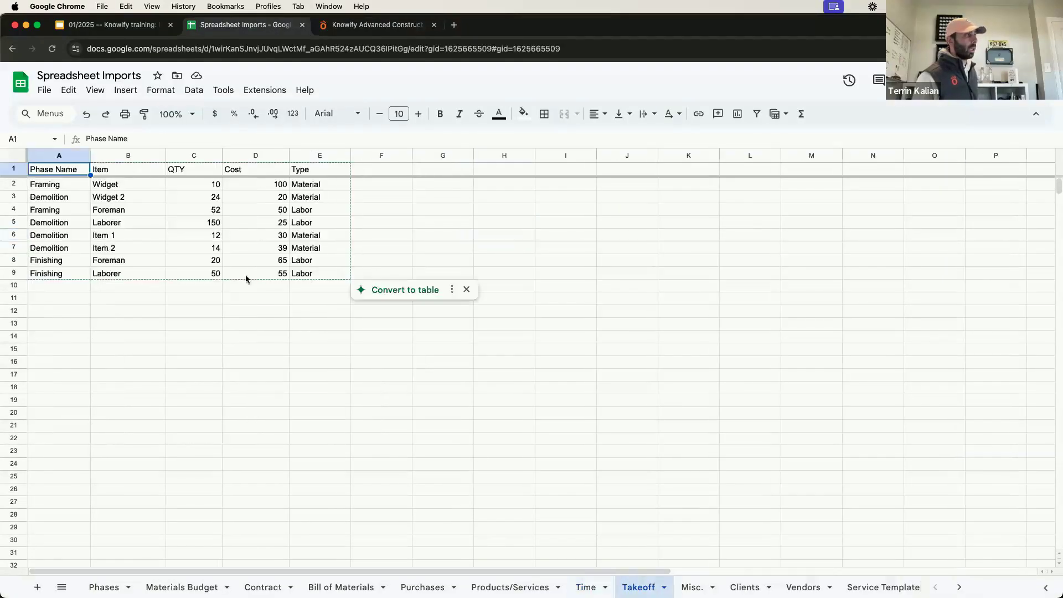
{"action": "left_click", "coordinate": [56, 157]}
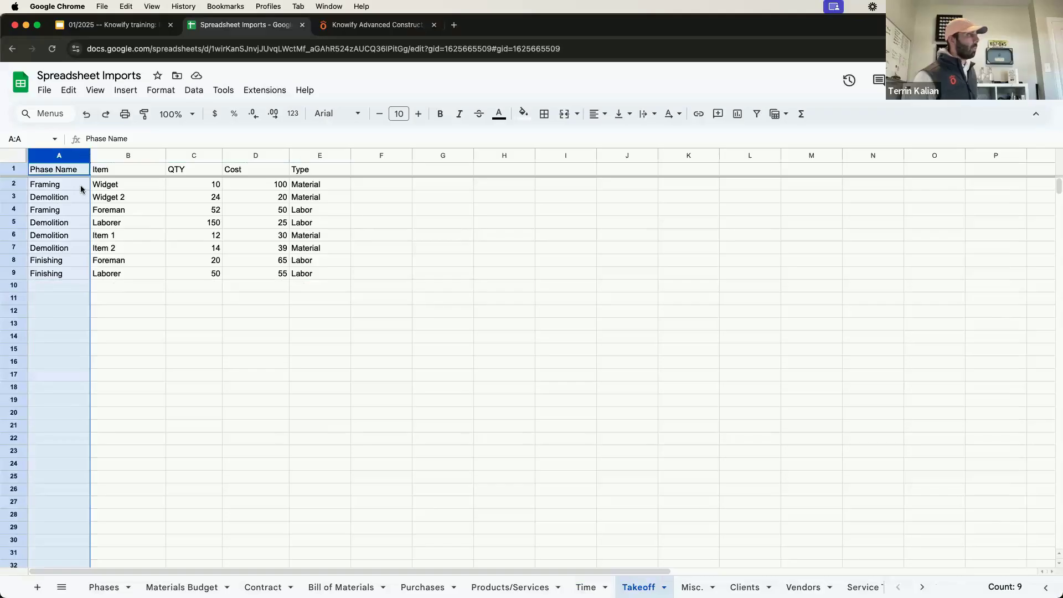
{"action": "left_click", "coordinate": [124, 158]}
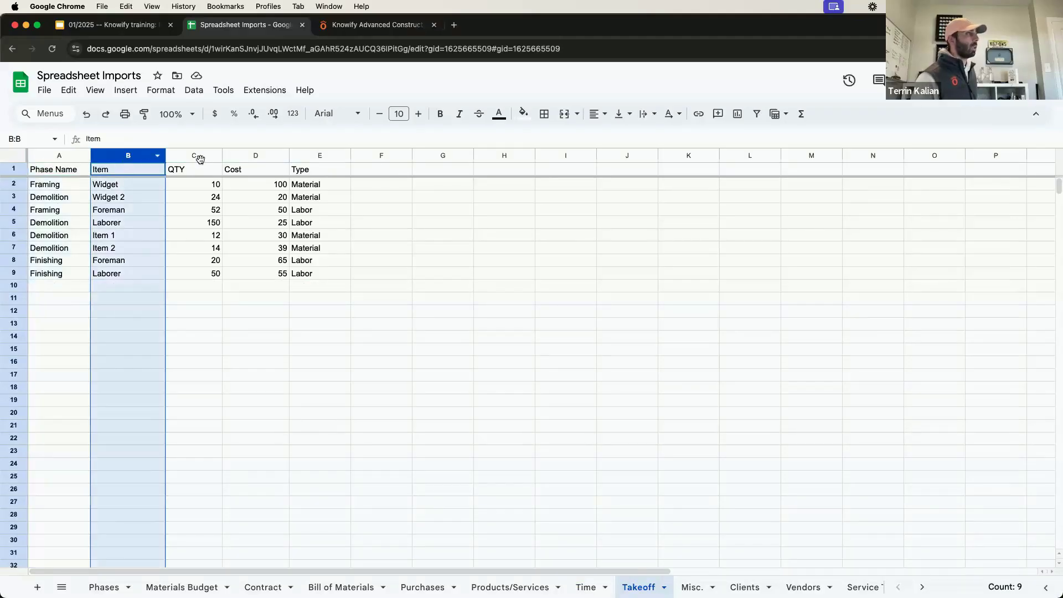
{"action": "left_click", "coordinate": [200, 160]}
{"action": "left_click", "coordinate": [255, 159]}
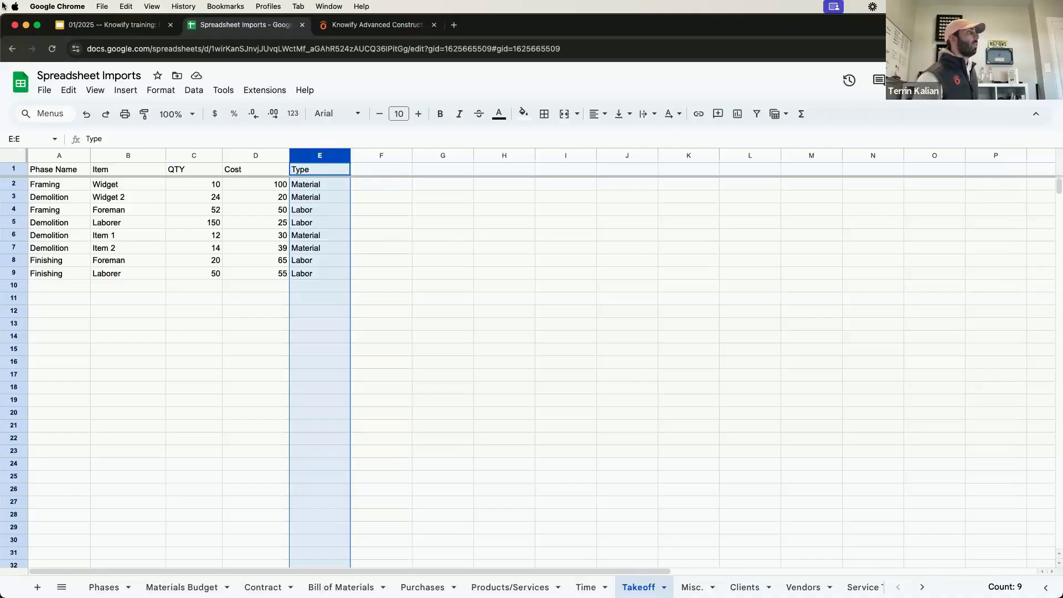
Examine how phase names and items are paired in rows 2 to 9 of the Takeoff sheet.
{"action": "left_click_drag", "start_coordinate": [47, 187], "coordinate": [44, 276]}
{"action": "left_click", "coordinate": [61, 187]}
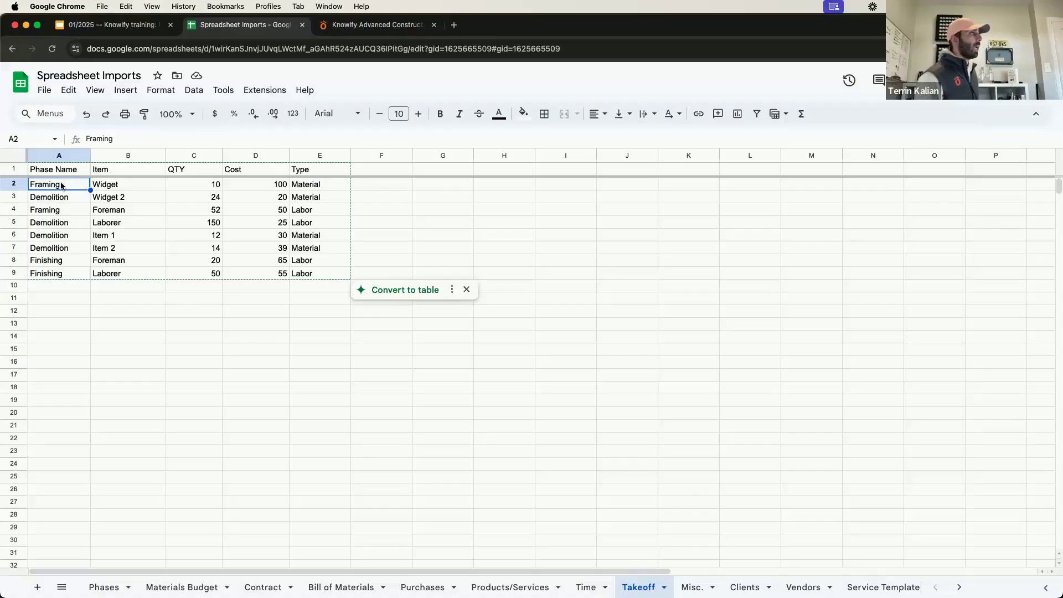
{"action": "left_click_drag", "start_coordinate": [81, 188], "coordinate": [319, 186]}
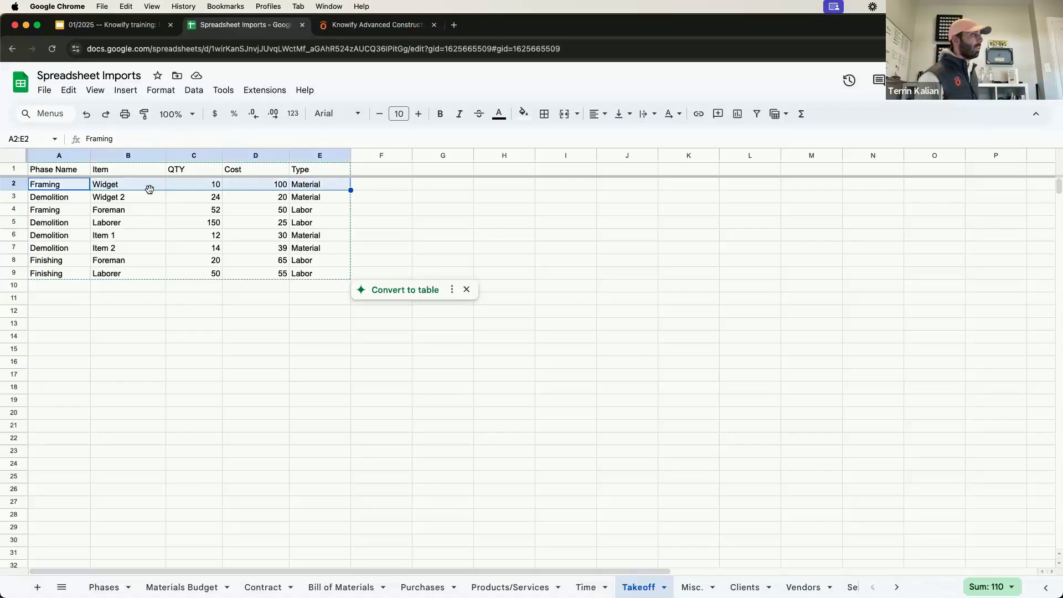
{"action": "left_click_drag", "start_coordinate": [147, 187], "coordinate": [138, 274]}
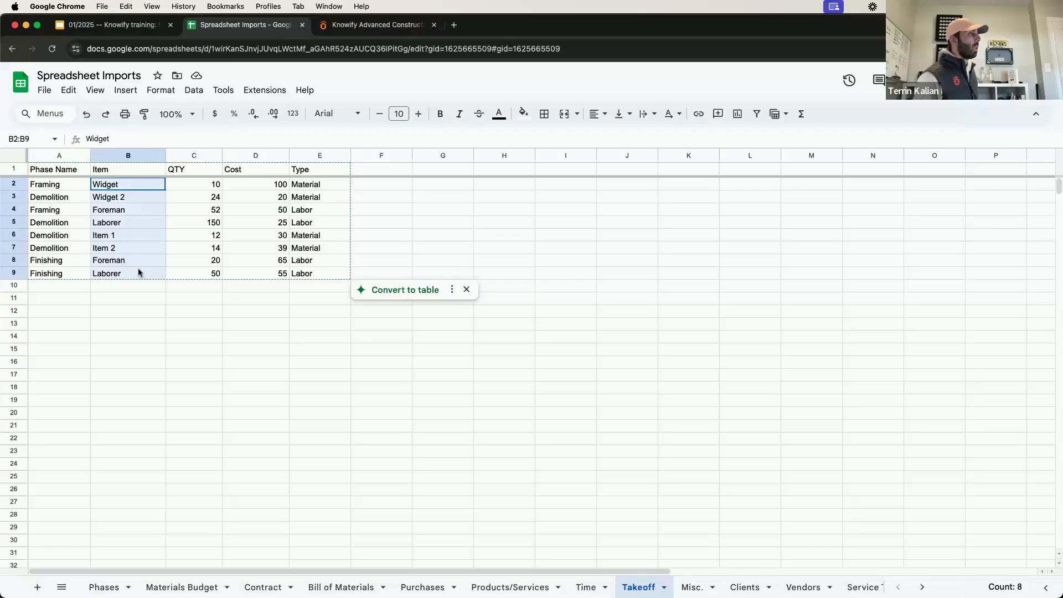
{"action": "left_click", "coordinate": [75, 188]}
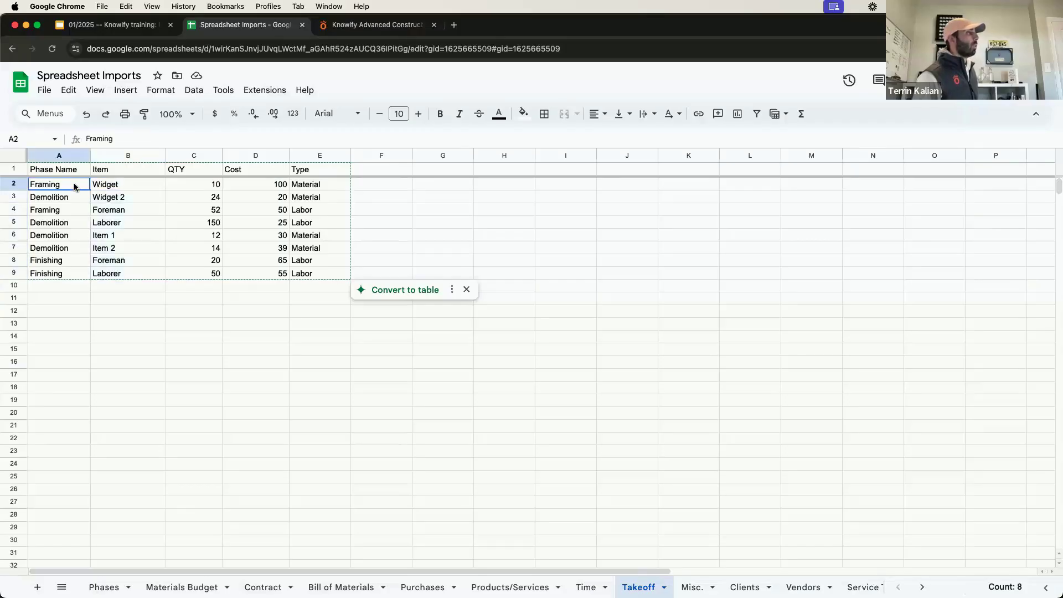
Examine the Widget row's phase, item, quantity, cost and type in the Takeoff sheet.
{"action": "double_click", "coordinate": [53, 185]}
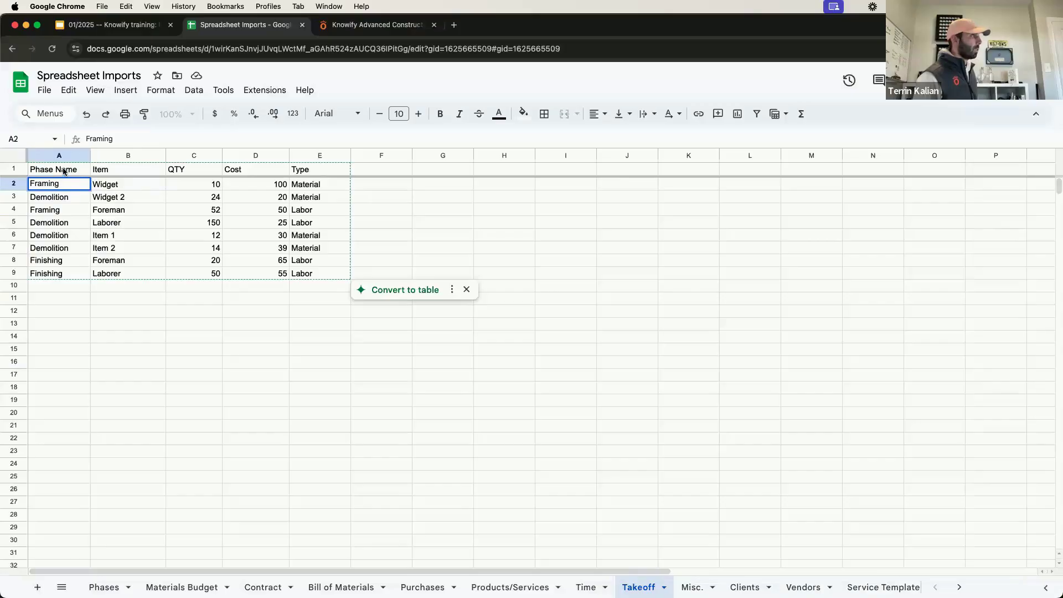
{"action": "left_click", "coordinate": [137, 186]}
{"action": "left_click", "coordinate": [182, 188]}
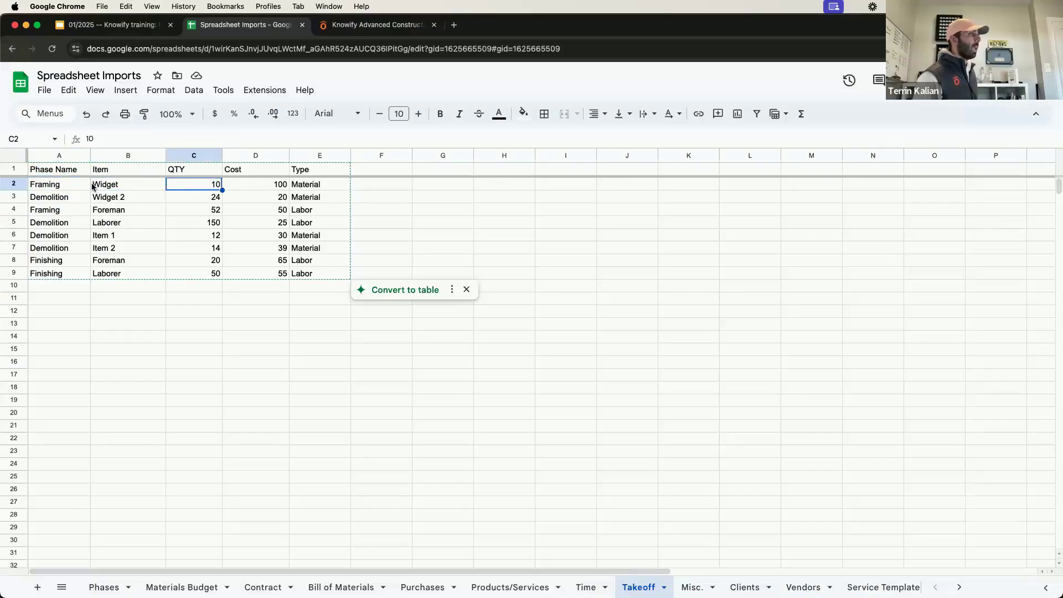
{"action": "left_click", "coordinate": [81, 186]}
{"action": "left_click", "coordinate": [119, 186]}
{"action": "left_click", "coordinate": [272, 186]}
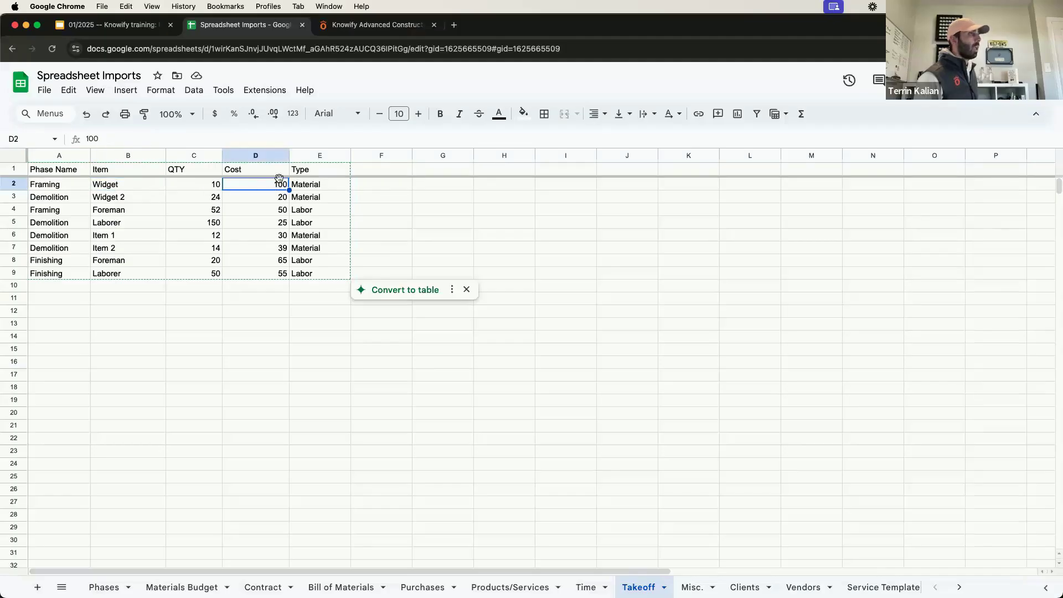
{"action": "left_click", "coordinate": [305, 190]}
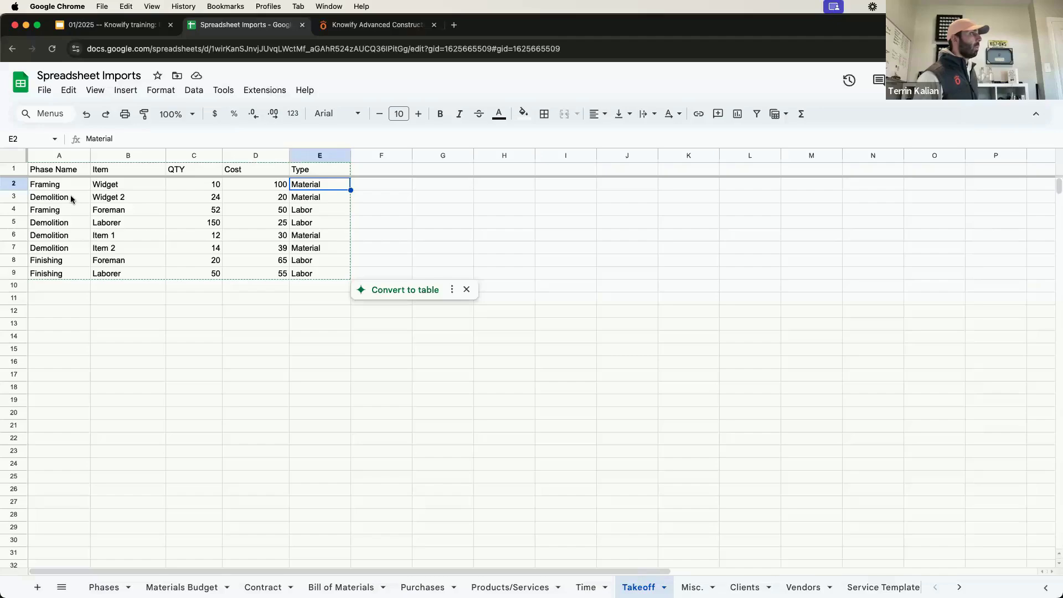
Examine the Widget 2 row's item, phase, quantity, cost and type in the Takeoff sheet.
{"action": "left_click", "coordinate": [129, 200]}
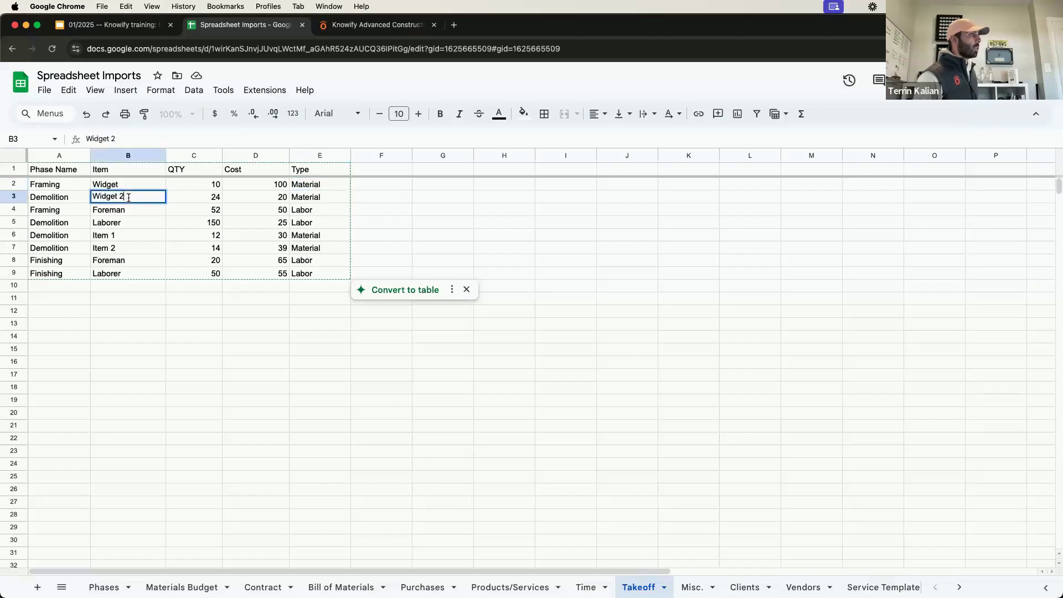
{"action": "double_click", "coordinate": [77, 198]}
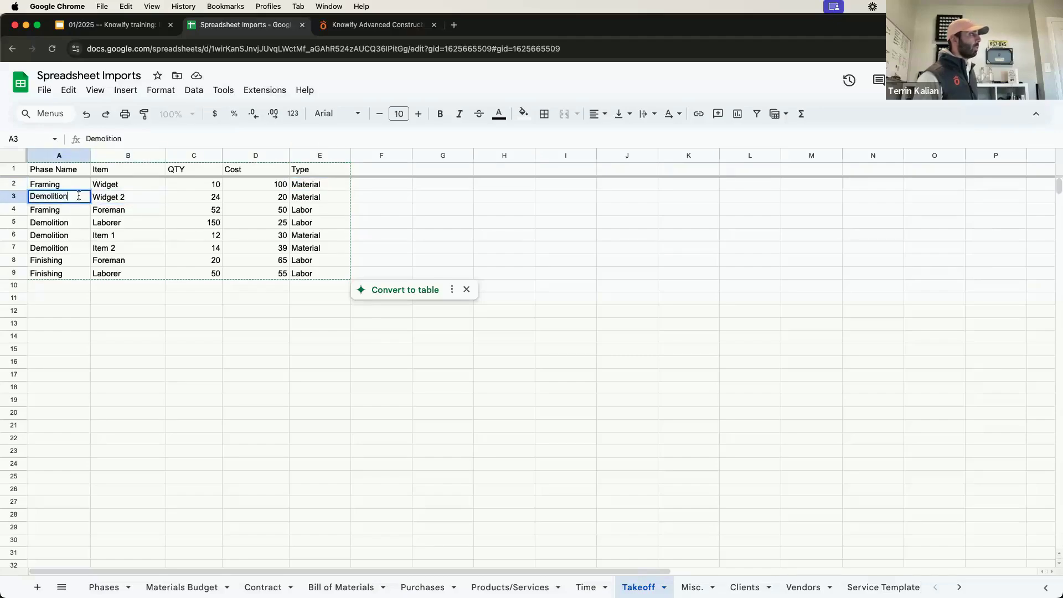
{"action": "left_click", "coordinate": [196, 200]}
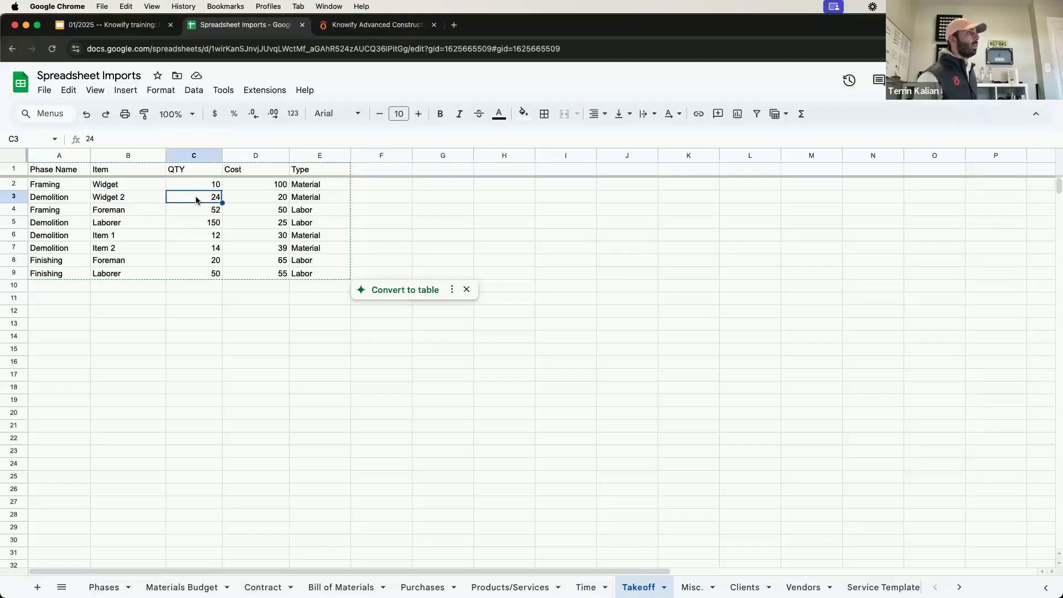
{"action": "left_click", "coordinate": [258, 199]}
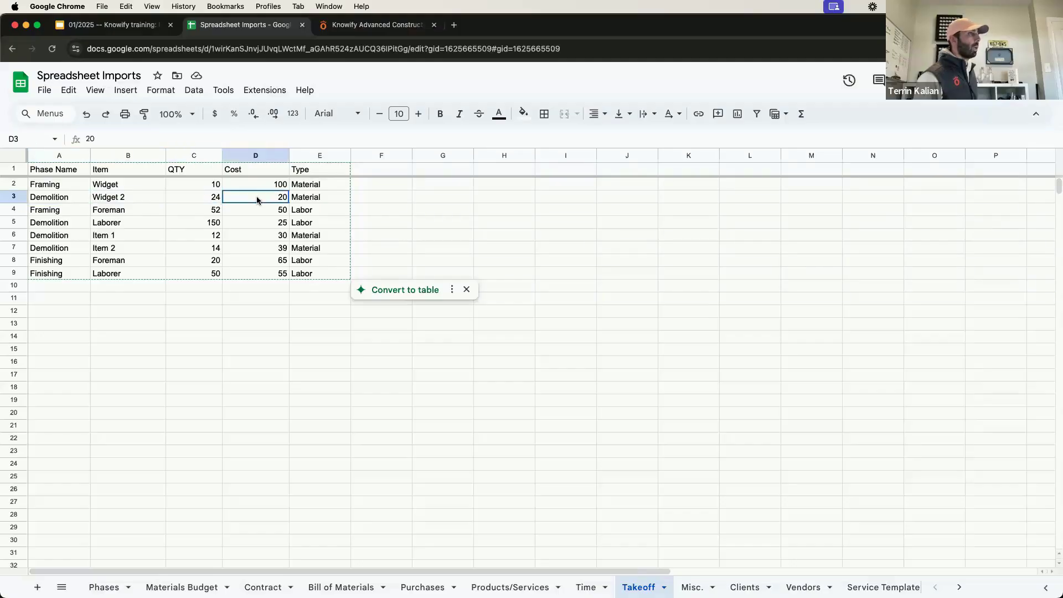
{"action": "left_click", "coordinate": [330, 200]}
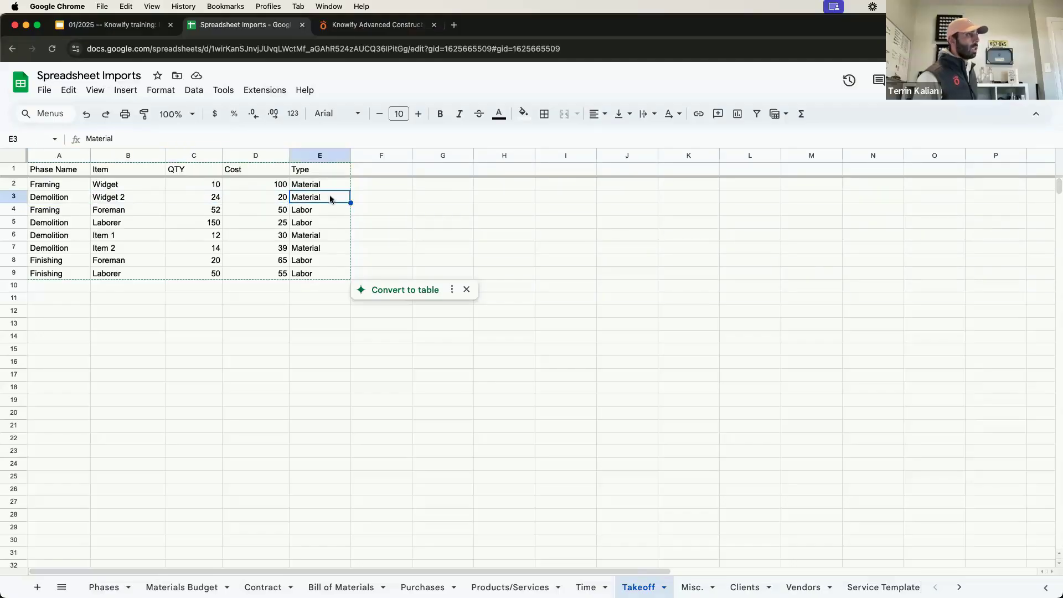
Examine the Foreman item in the Framing phase and compare its Labor type with the Material type above.
{"action": "left_click", "coordinate": [139, 211]}
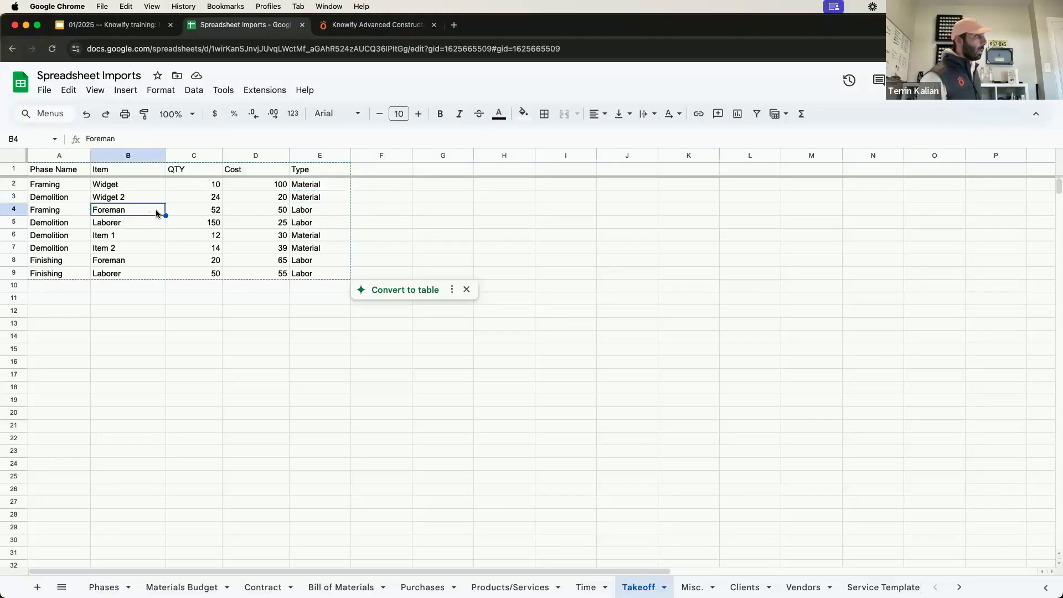
{"action": "left_click", "coordinate": [71, 212]}
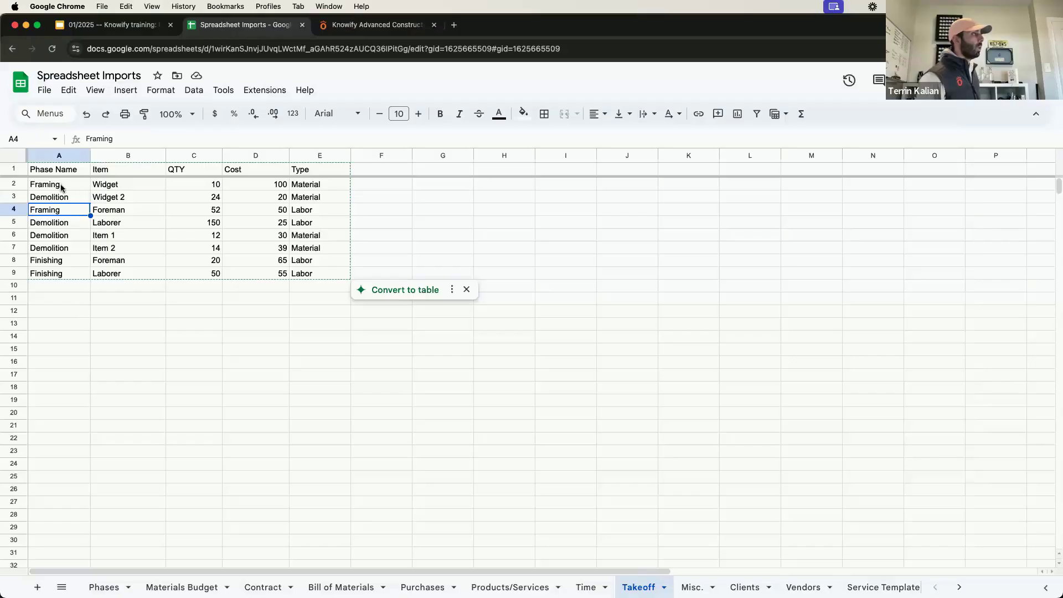
{"action": "left_click", "coordinate": [126, 215]}
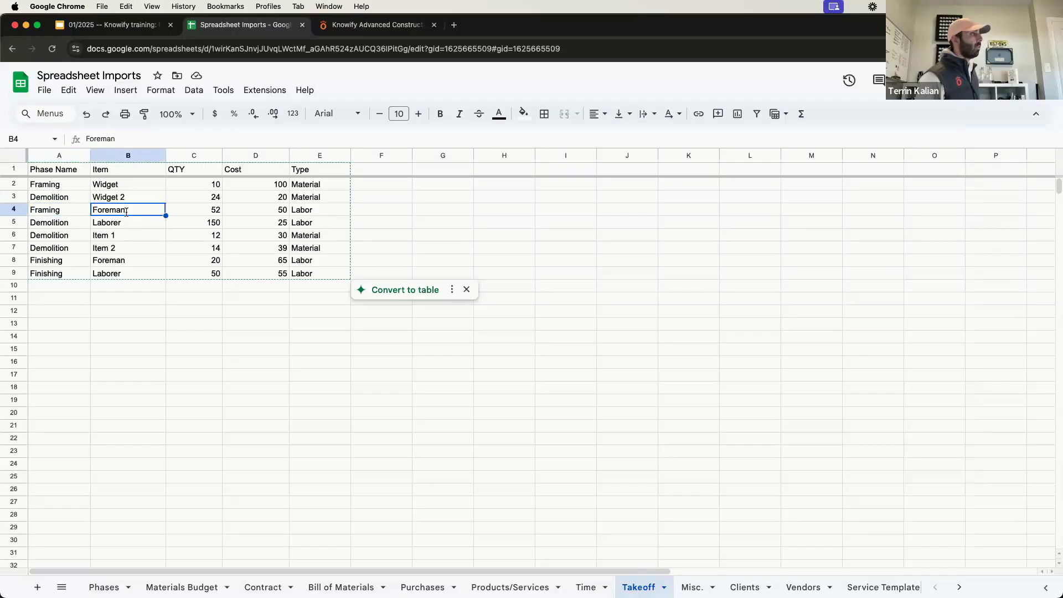
{"action": "left_click", "coordinate": [68, 186]}
{"action": "left_click", "coordinate": [140, 210]}
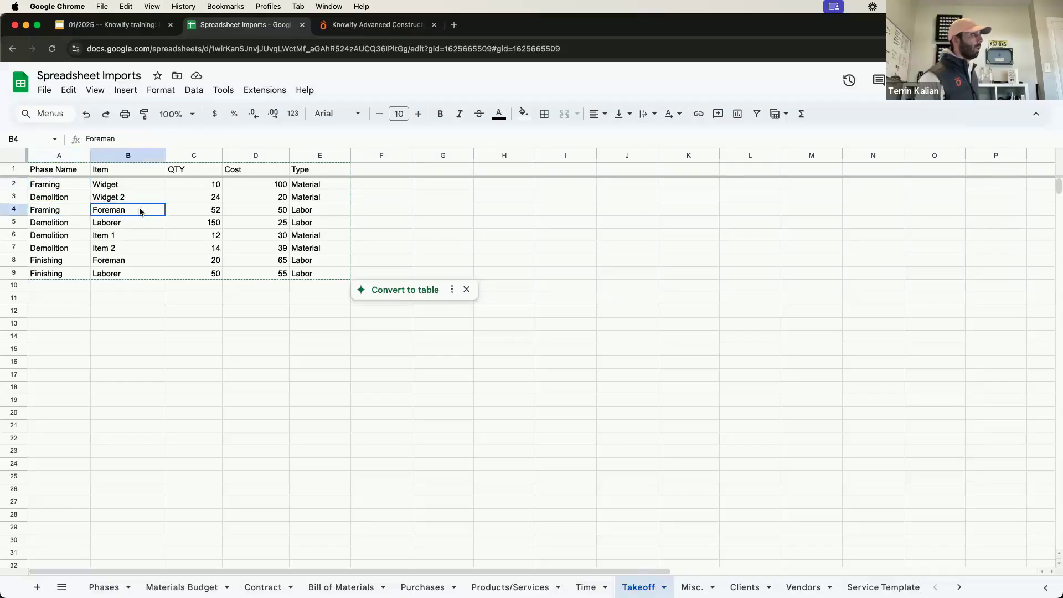
{"action": "left_click", "coordinate": [203, 210]}
{"action": "left_click", "coordinate": [251, 212]}
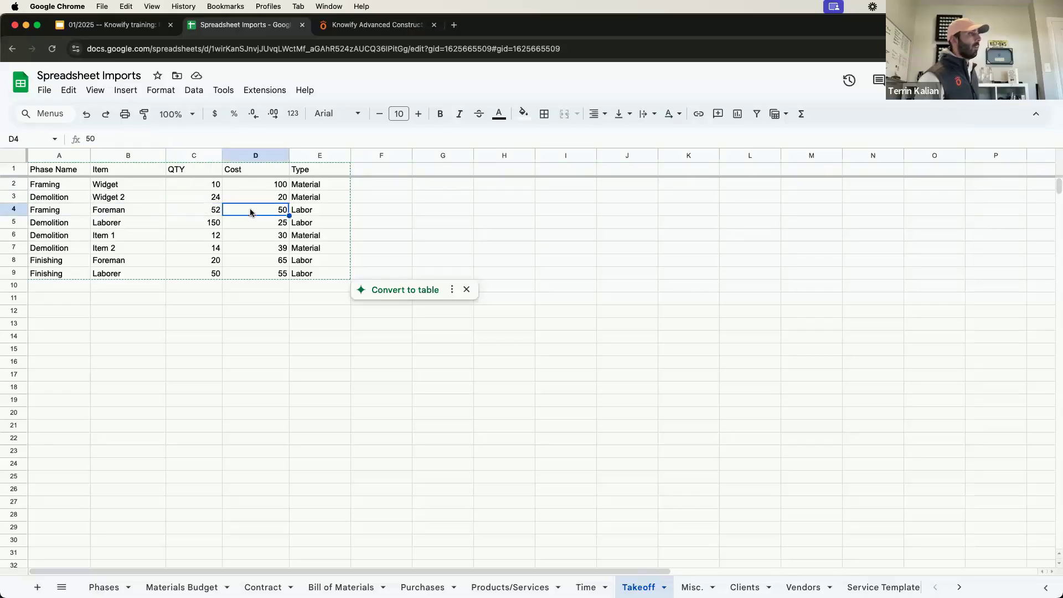
{"action": "double_click", "coordinate": [250, 210]}
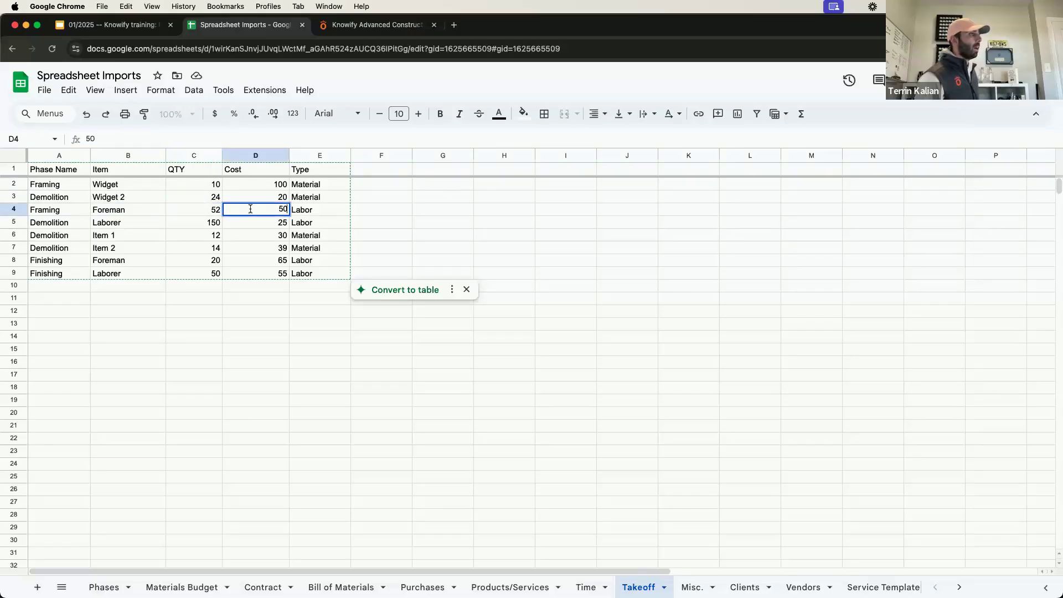
{"action": "left_click", "coordinate": [320, 208]}
{"action": "left_click", "coordinate": [319, 201]}
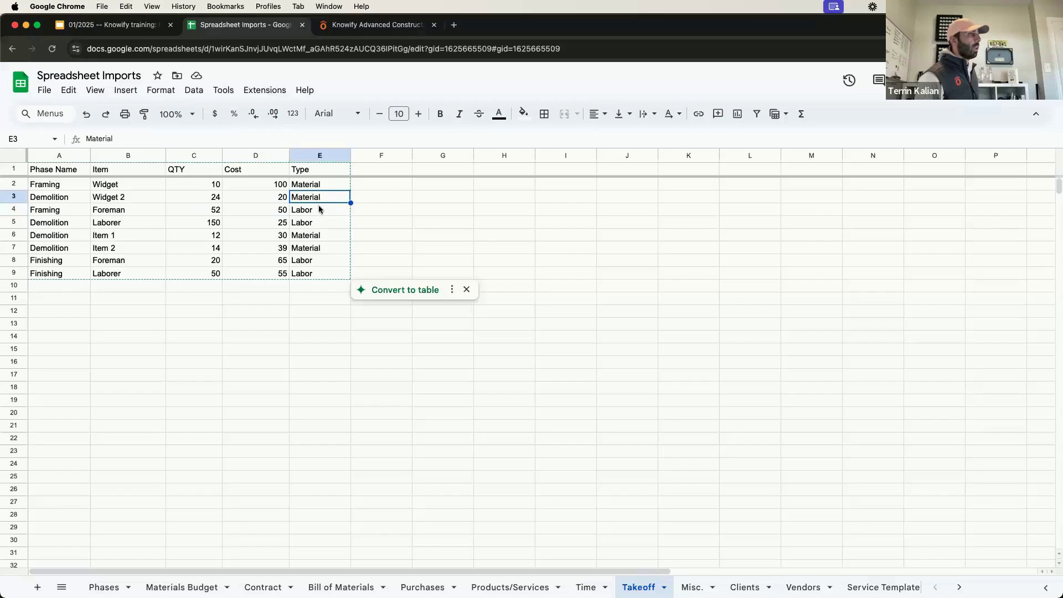
{"action": "double_click", "coordinate": [320, 208]}
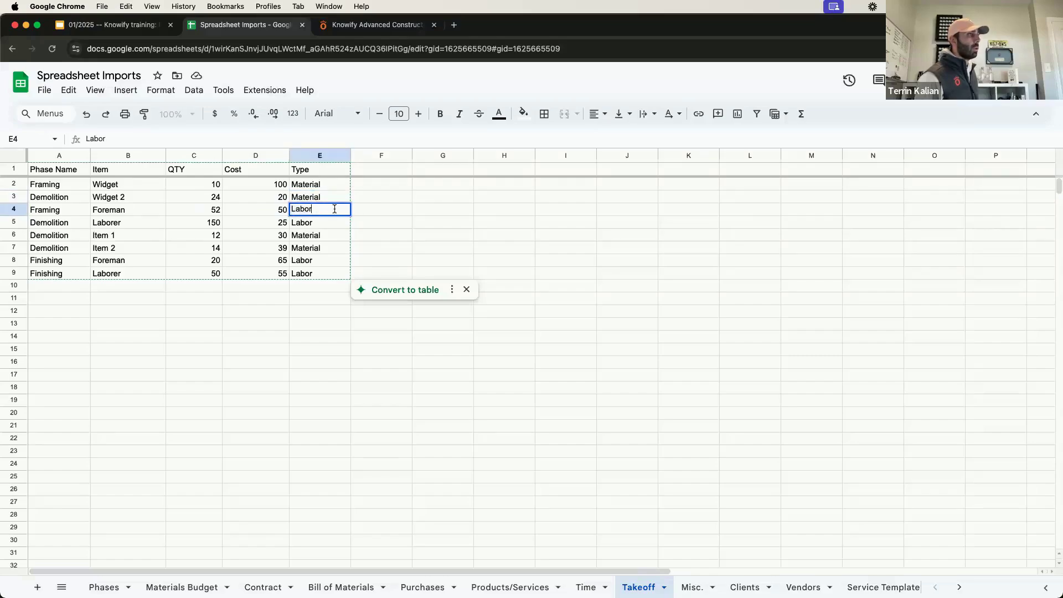
{"action": "left_click", "coordinate": [326, 225]}
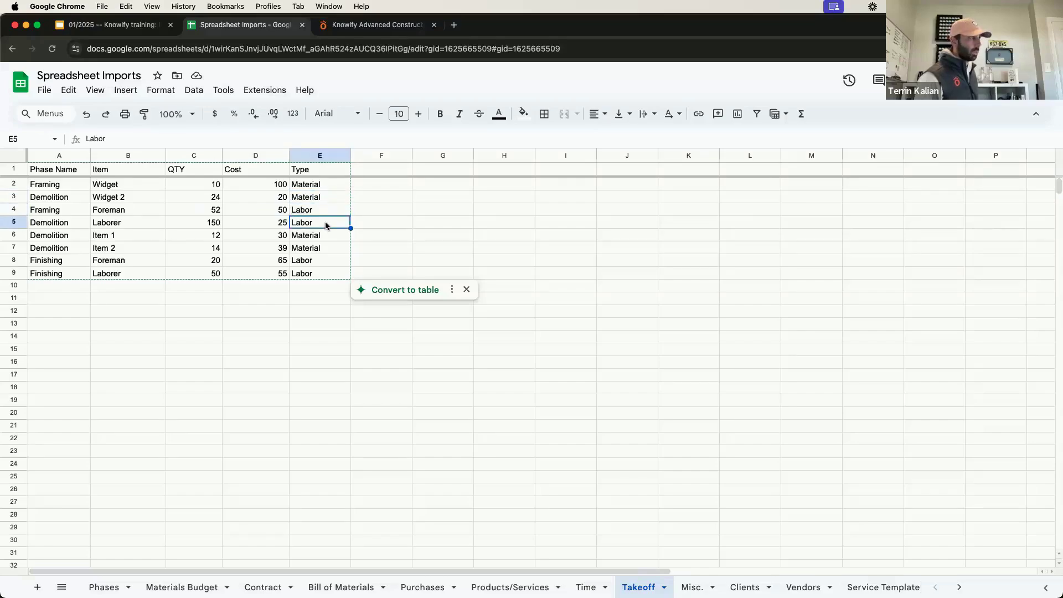
Switch to Knowify and upload Spreadsheet Imports - Takeoff.csv as a takeoff import for the empty project plan.
{"action": "key", "text": "ctrl+Tab"}
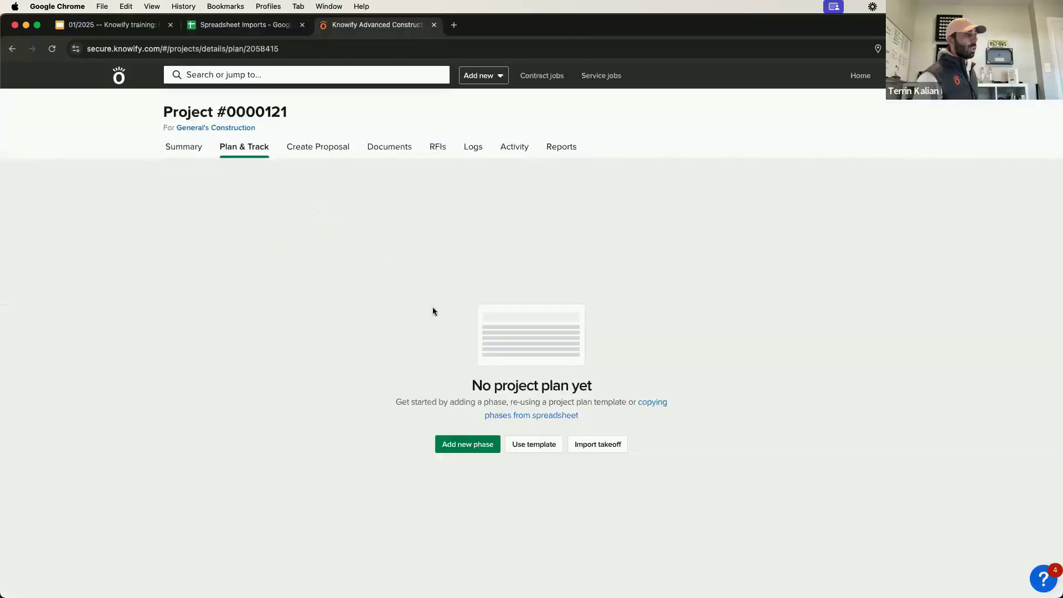
{"action": "left_click", "coordinate": [613, 444]}
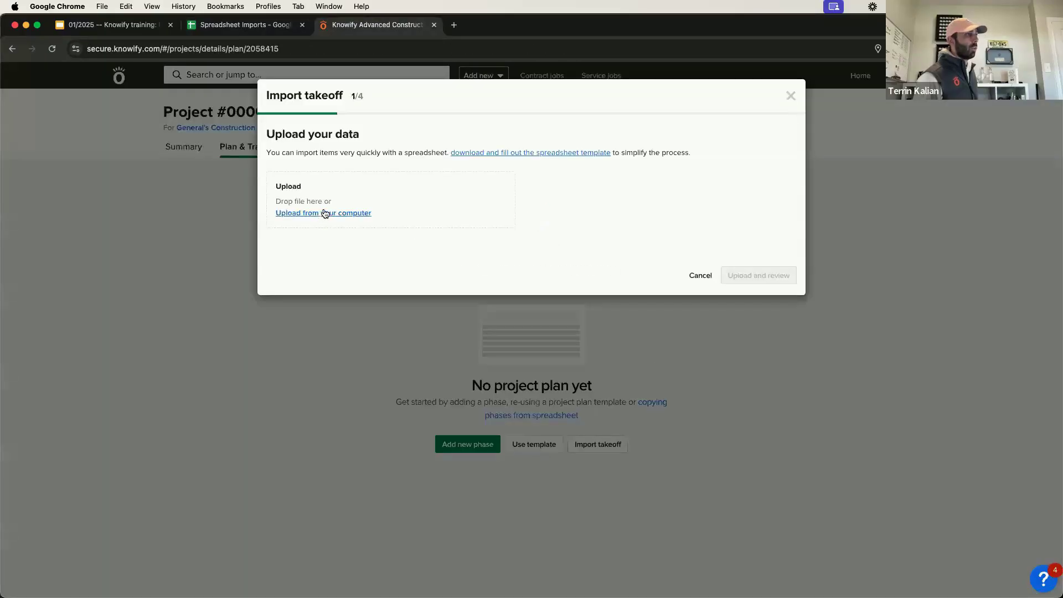
{"action": "left_click", "coordinate": [332, 185]}
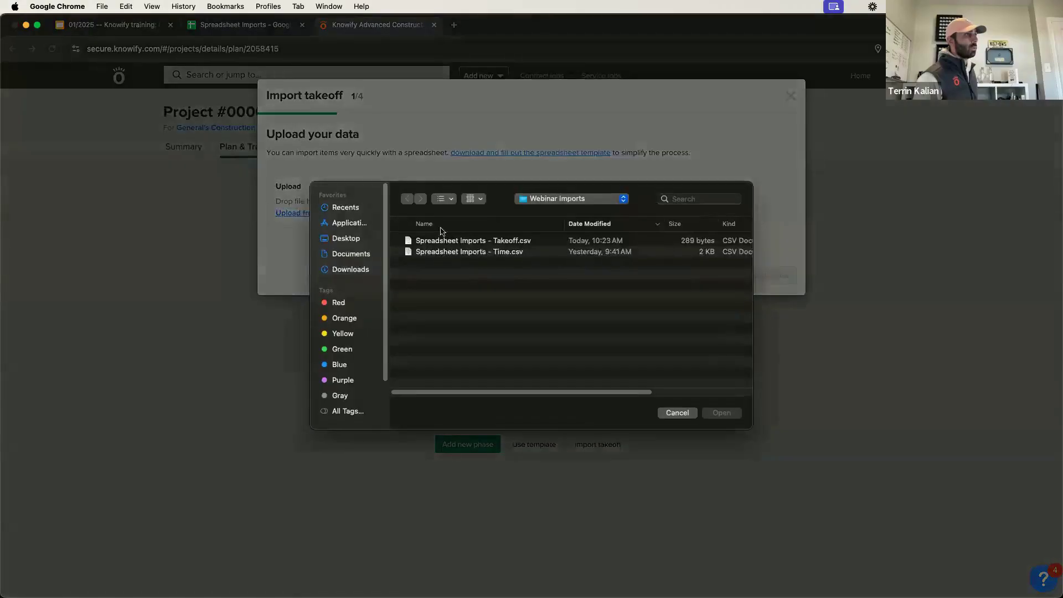
{"action": "left_click", "coordinate": [495, 242]}
{"action": "double_click", "coordinate": [494, 242]}
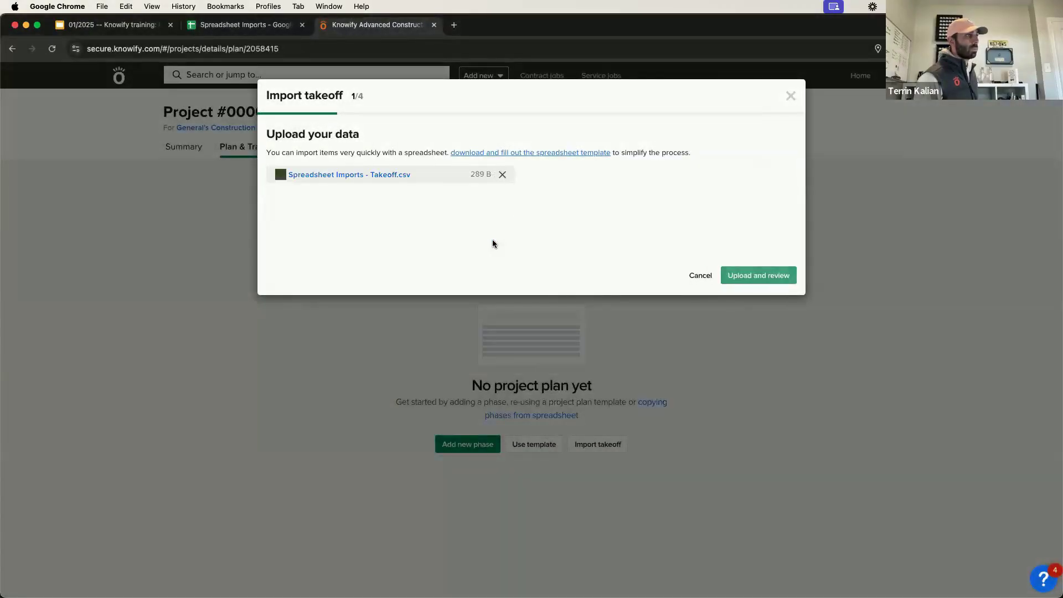
{"action": "left_click", "coordinate": [746, 275]}
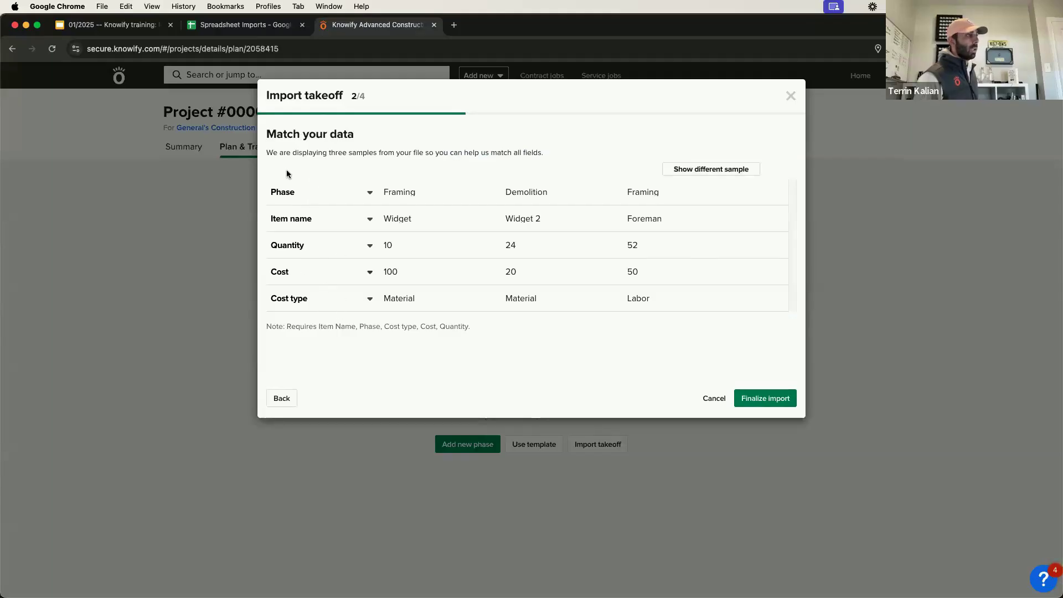
Check the field options for the Cost type column, keep the existing field matching, and complete the takeoff data import.
{"action": "left_click", "coordinate": [316, 300]}
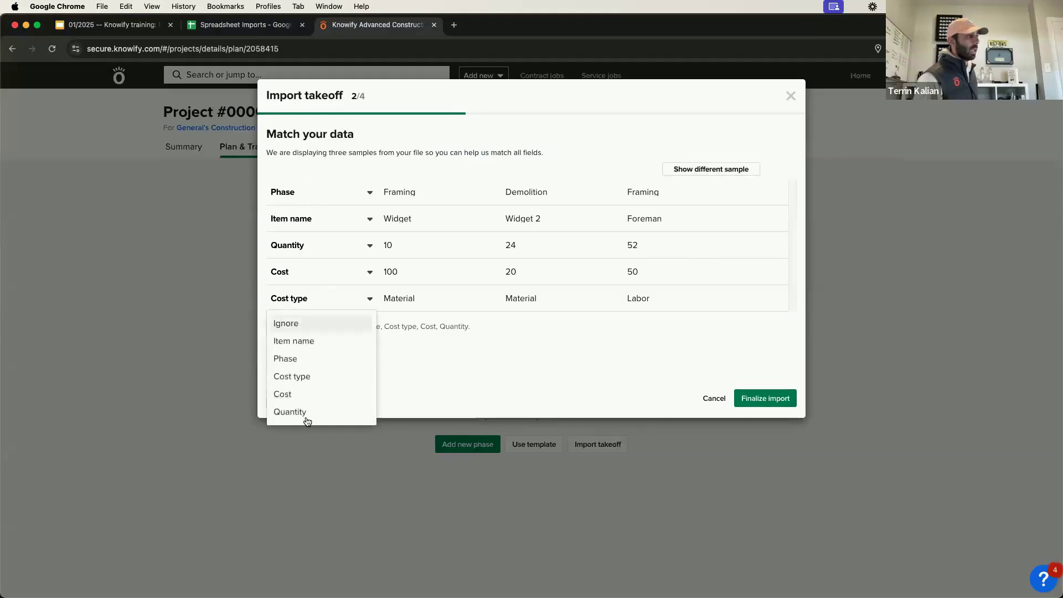
{"action": "left_click", "coordinate": [469, 337]}
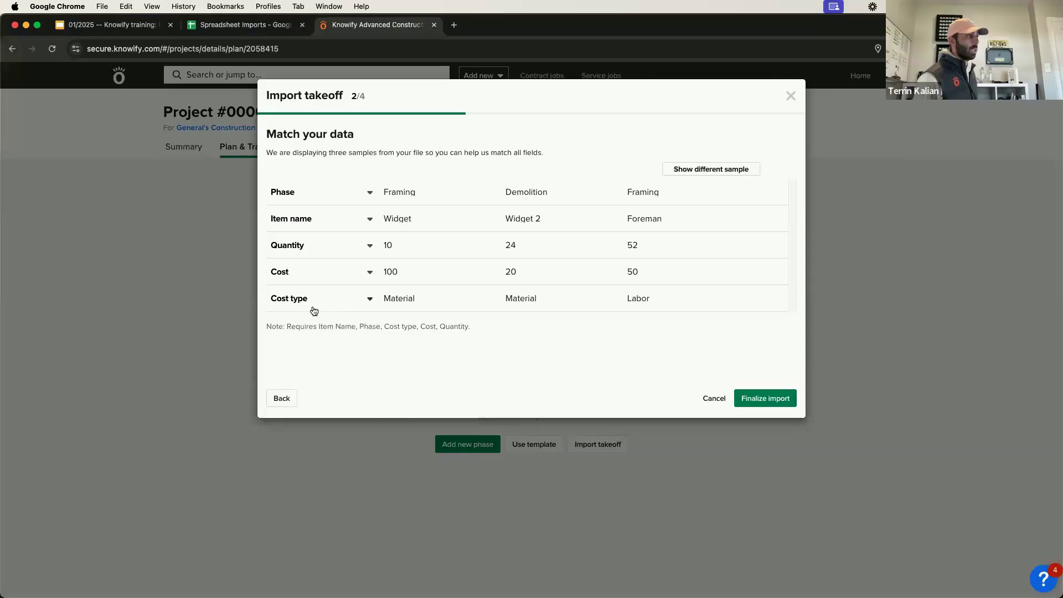
{"action": "left_click", "coordinate": [772, 399]}
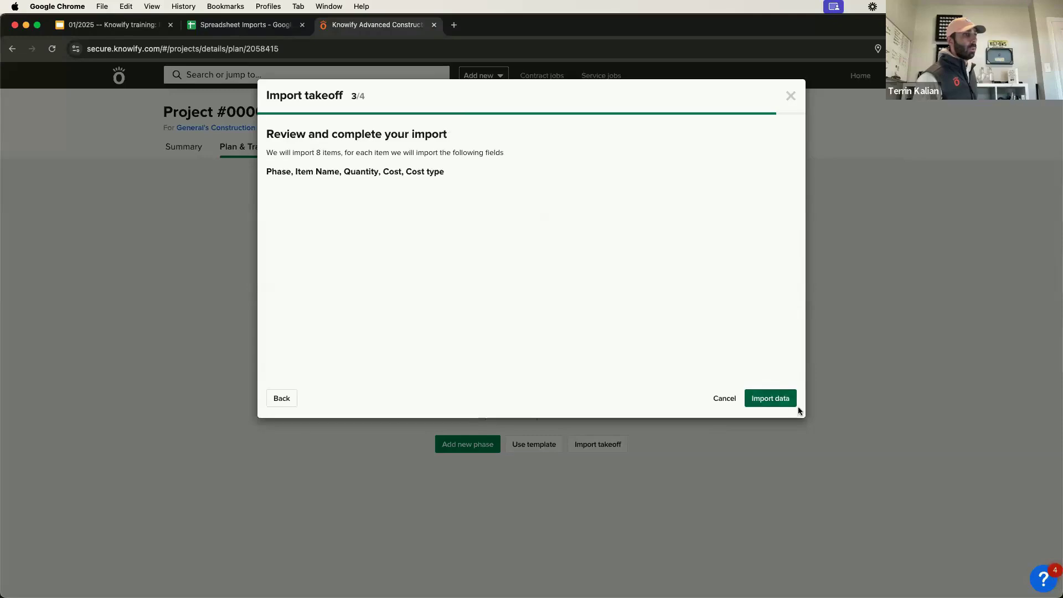
{"action": "left_click", "coordinate": [787, 400]}
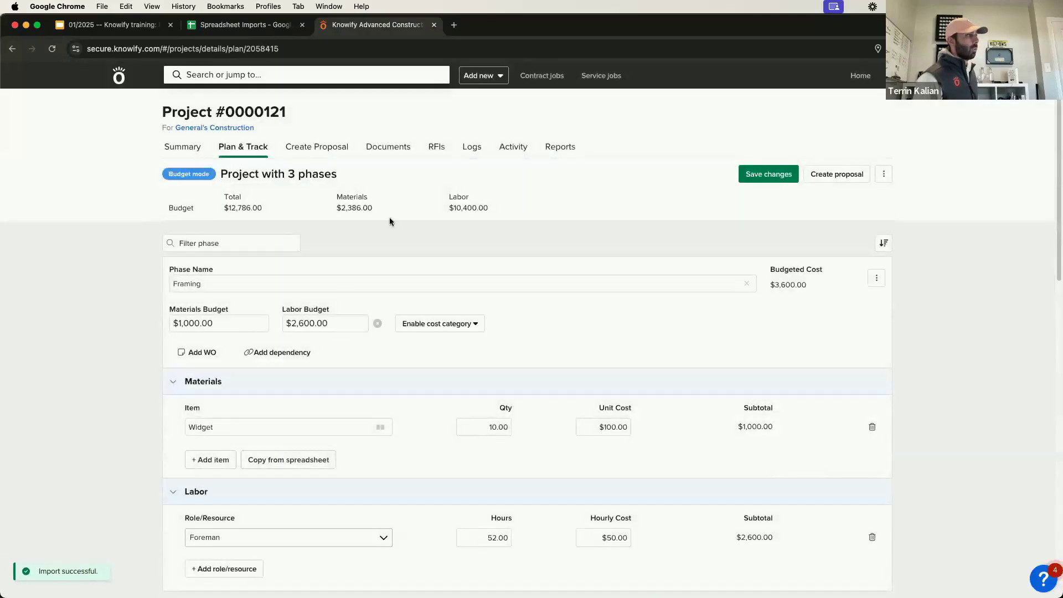
Review the materials and labor in the imported Framing, Demolition and Finishing phases, and save the project plan.
{"action": "scroll", "coordinate": [216, 260], "scroll_direction": "down", "scroll_amount": 1}
{"action": "scroll", "coordinate": [407, 399], "scroll_direction": "down", "scroll_amount": 3}
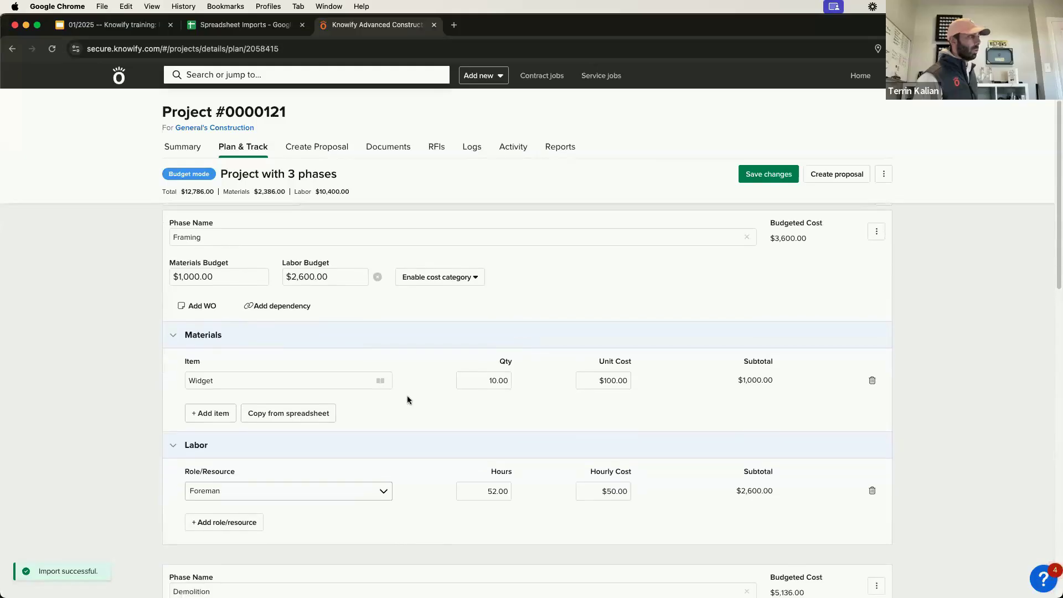
{"action": "scroll", "coordinate": [436, 459], "scroll_direction": "down", "scroll_amount": 10}
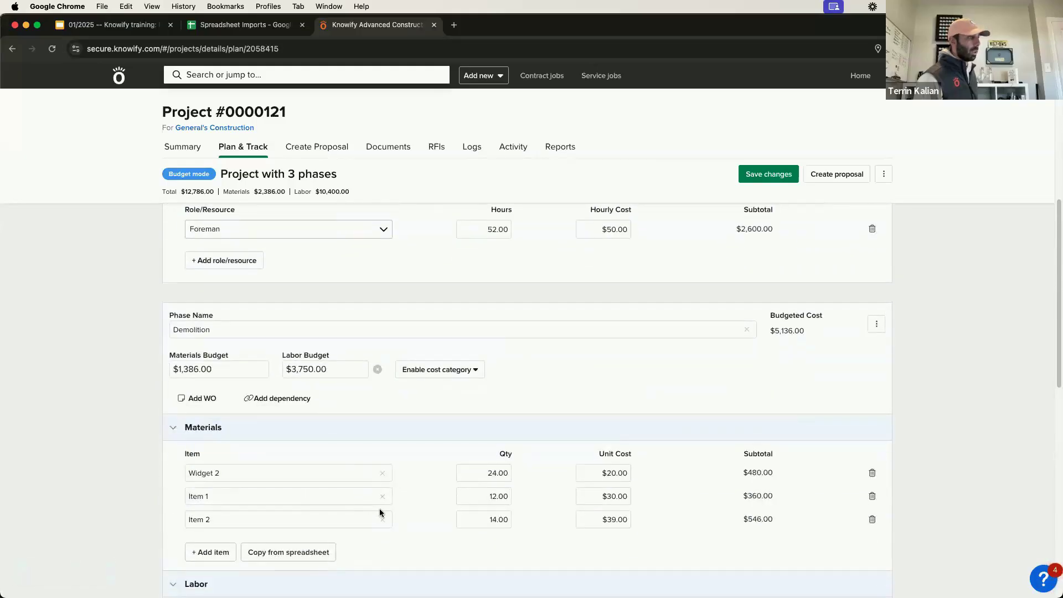
{"action": "scroll", "coordinate": [387, 501], "scroll_direction": "down", "scroll_amount": 10}
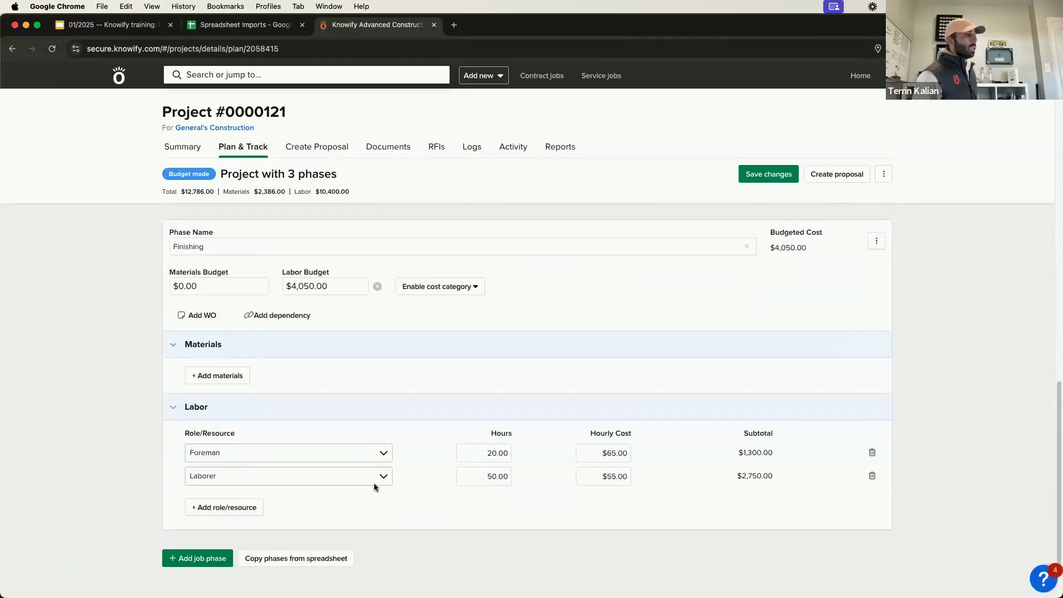
{"action": "scroll", "coordinate": [436, 464], "scroll_direction": "up", "scroll_amount": 15}
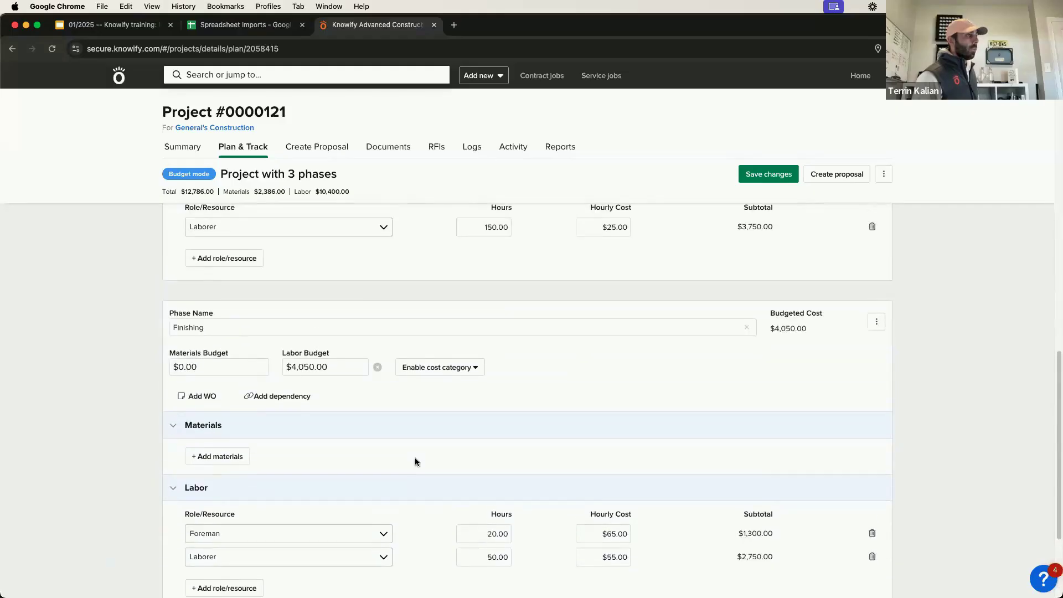
{"action": "scroll", "coordinate": [421, 459], "scroll_direction": "up", "scroll_amount": 10}
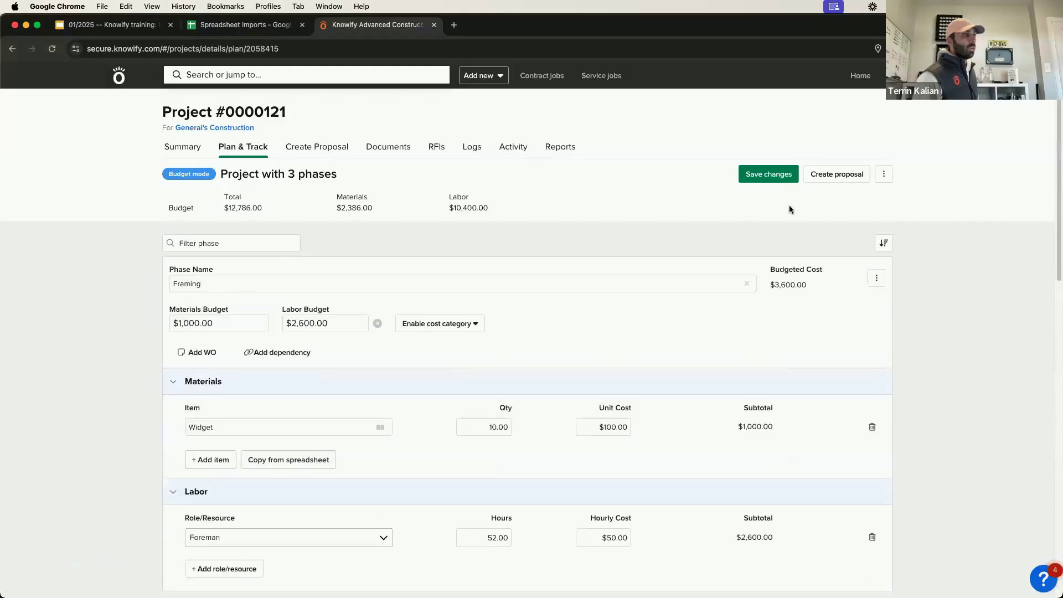
{"action": "left_click", "coordinate": [786, 172]}
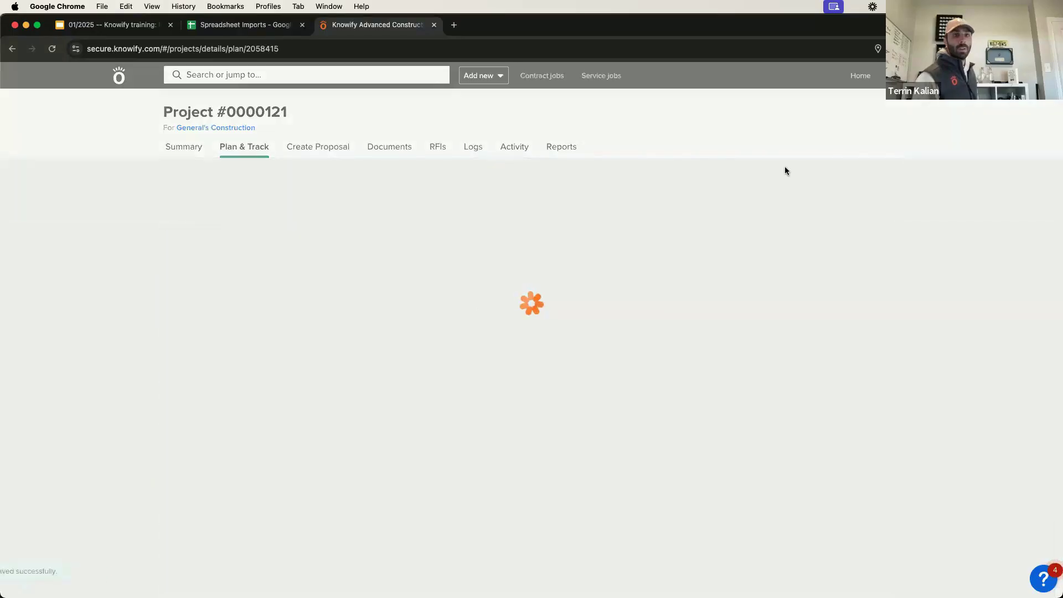
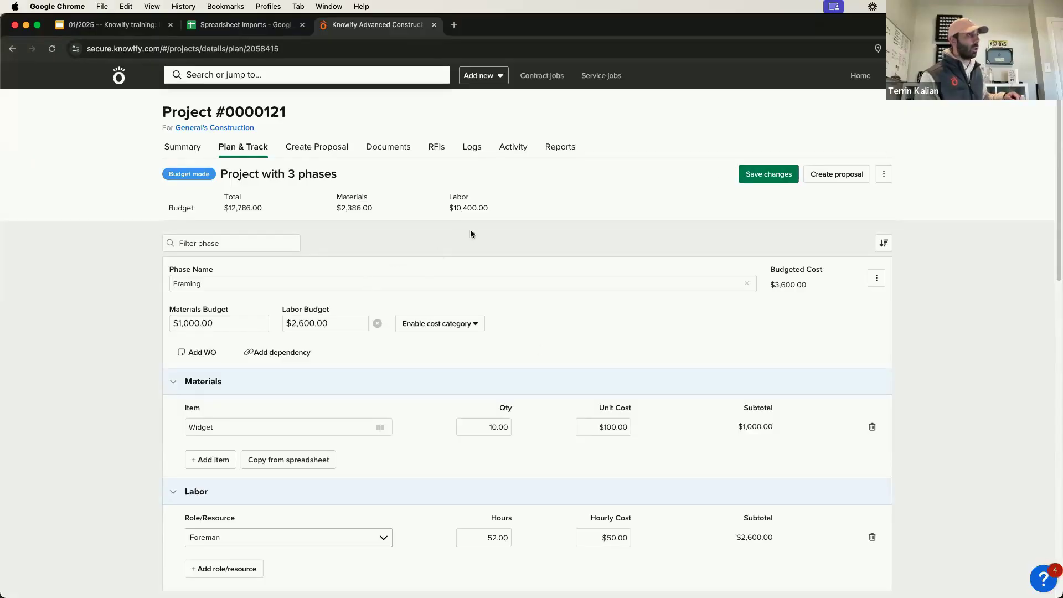
Create a draft proposal for the project, using the project plan phases to generate its line items.
{"action": "scroll", "coordinate": [853, 286], "scroll_direction": "down", "scroll_amount": 5}
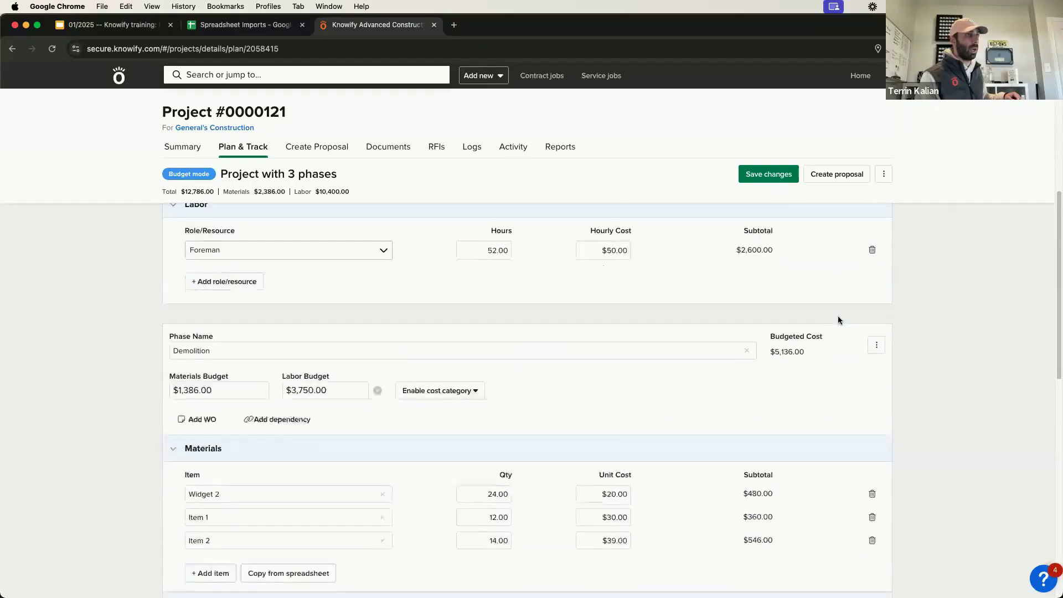
{"action": "scroll", "coordinate": [839, 320], "scroll_direction": "down", "scroll_amount": 4}
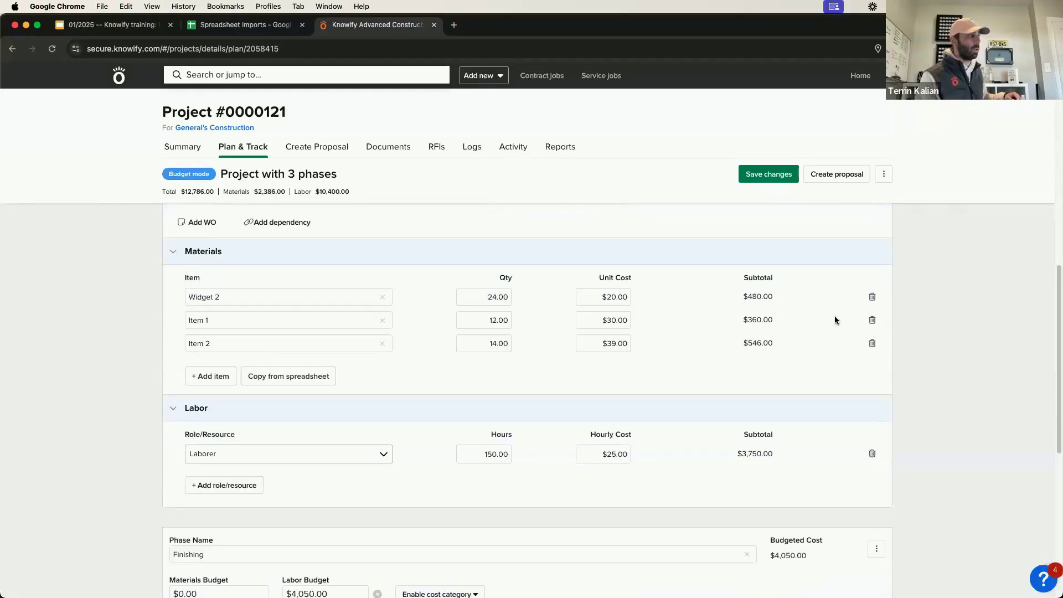
{"action": "left_click", "coordinate": [818, 176]}
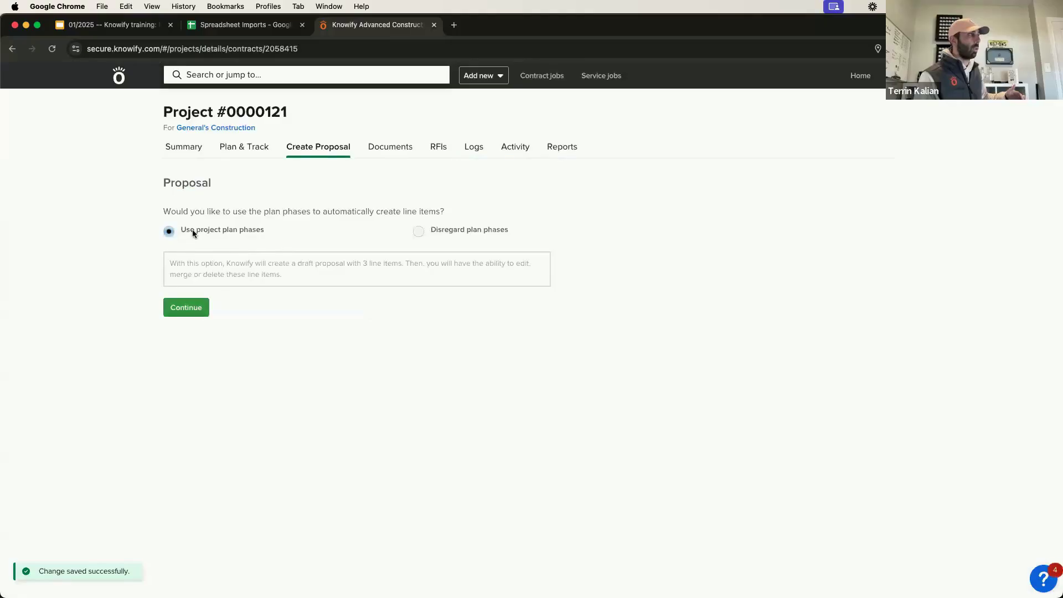
{"action": "left_click", "coordinate": [201, 310]}
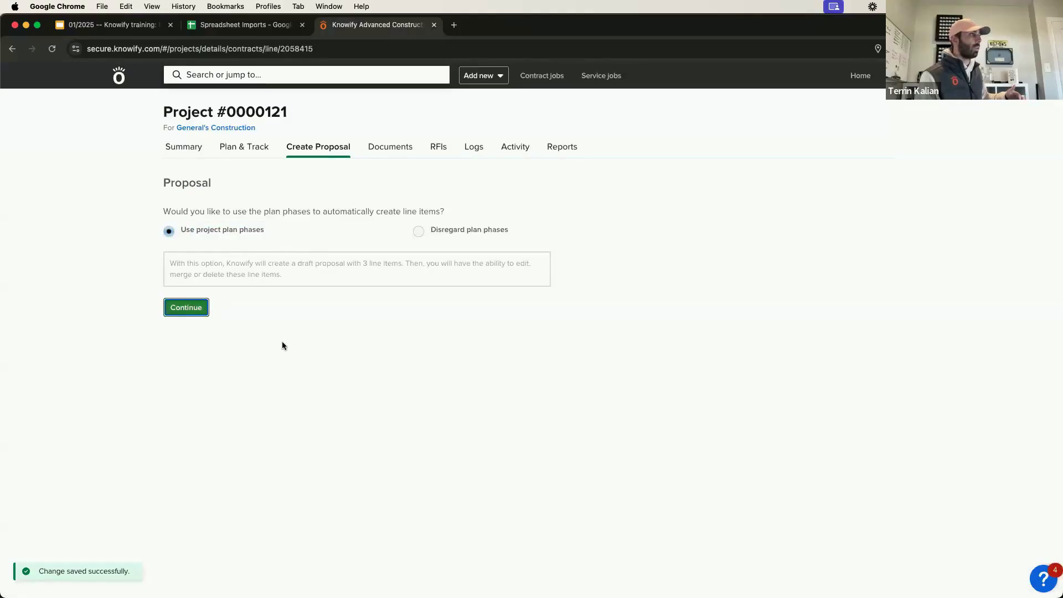
Set the Framing materials markup to 50%, apply the same markup to all line items, and save the proposal.
{"action": "scroll", "coordinate": [455, 410], "scroll_direction": "down", "scroll_amount": 4}
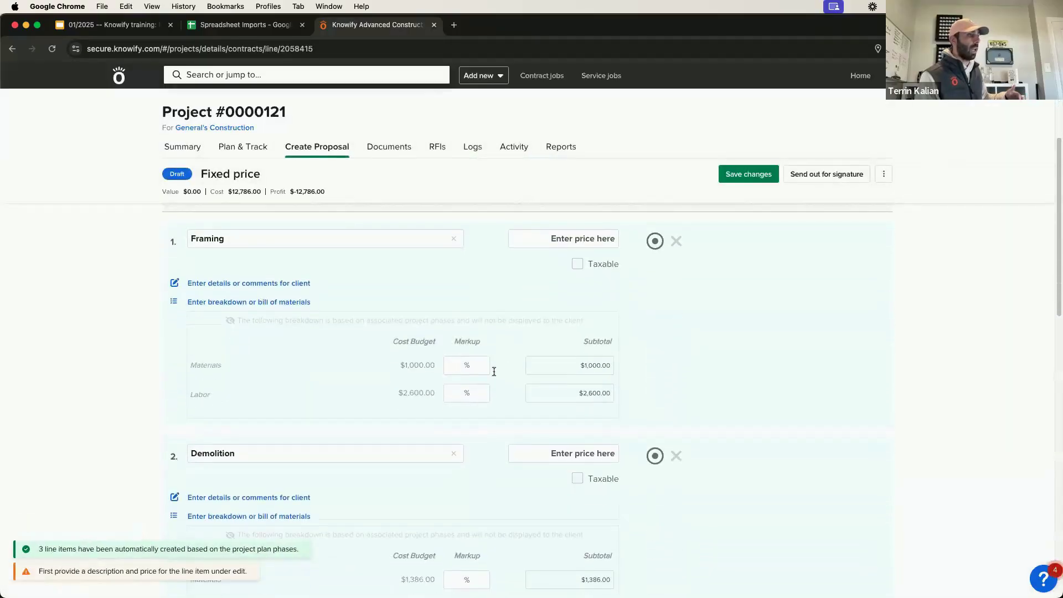
{"action": "left_click", "coordinate": [459, 280]}
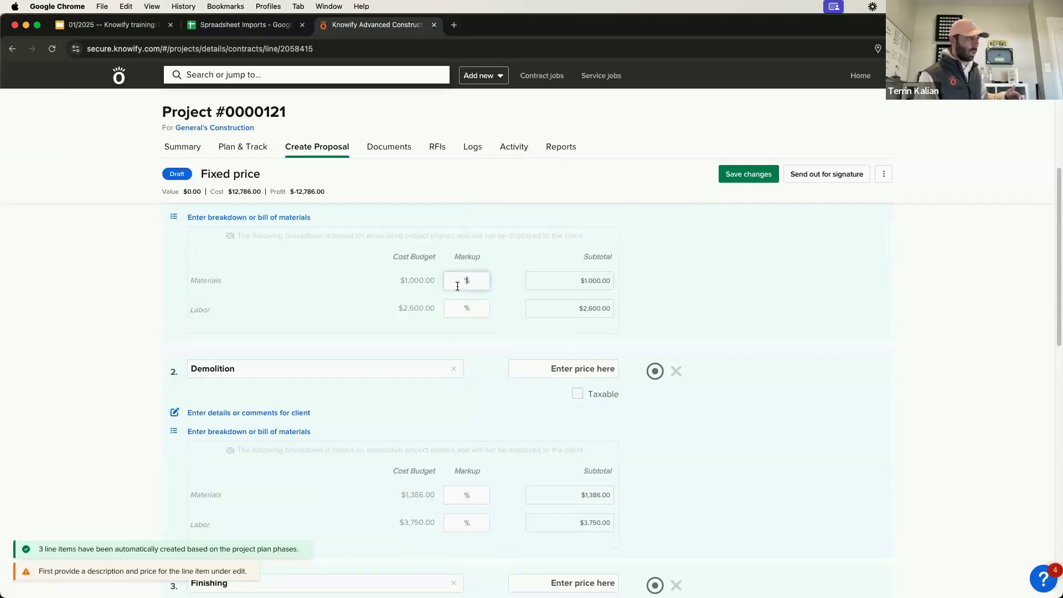
{"action": "type", "text": "50"}
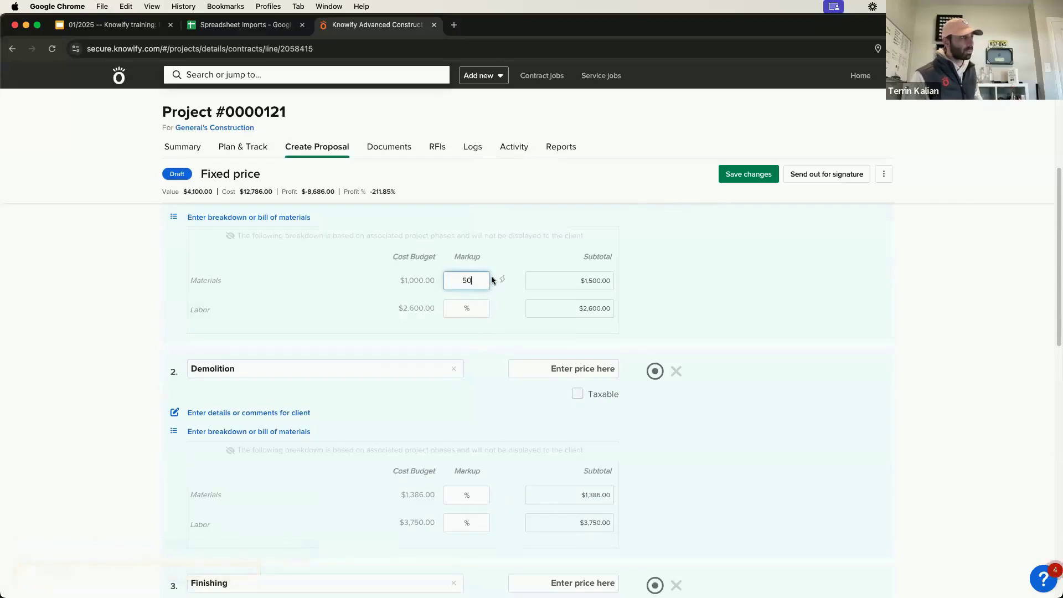
{"action": "left_click", "coordinate": [501, 279]}
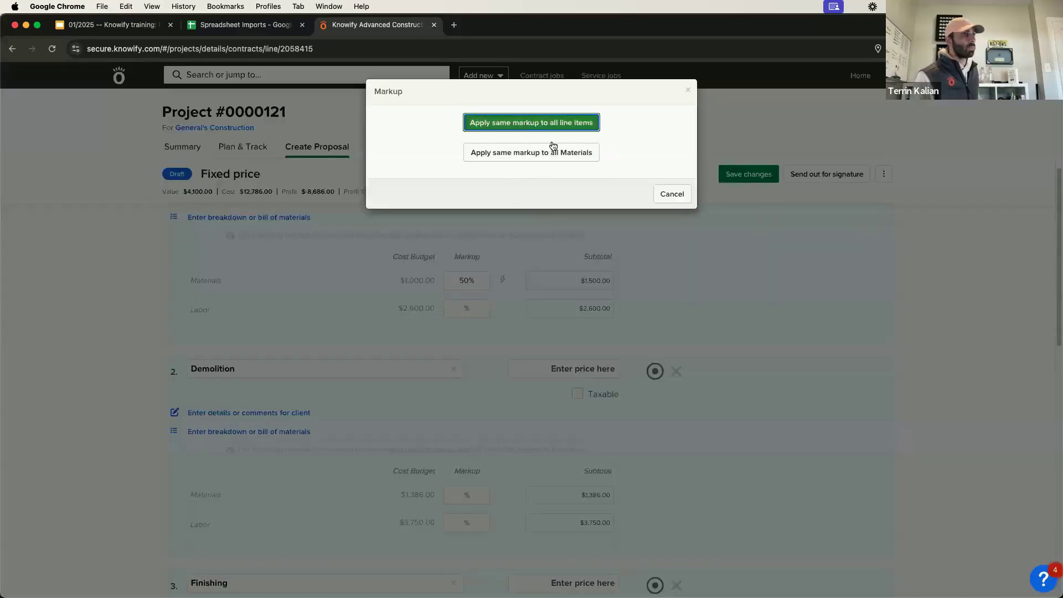
{"action": "left_click", "coordinate": [532, 121]}
{"action": "left_click", "coordinate": [752, 175]}
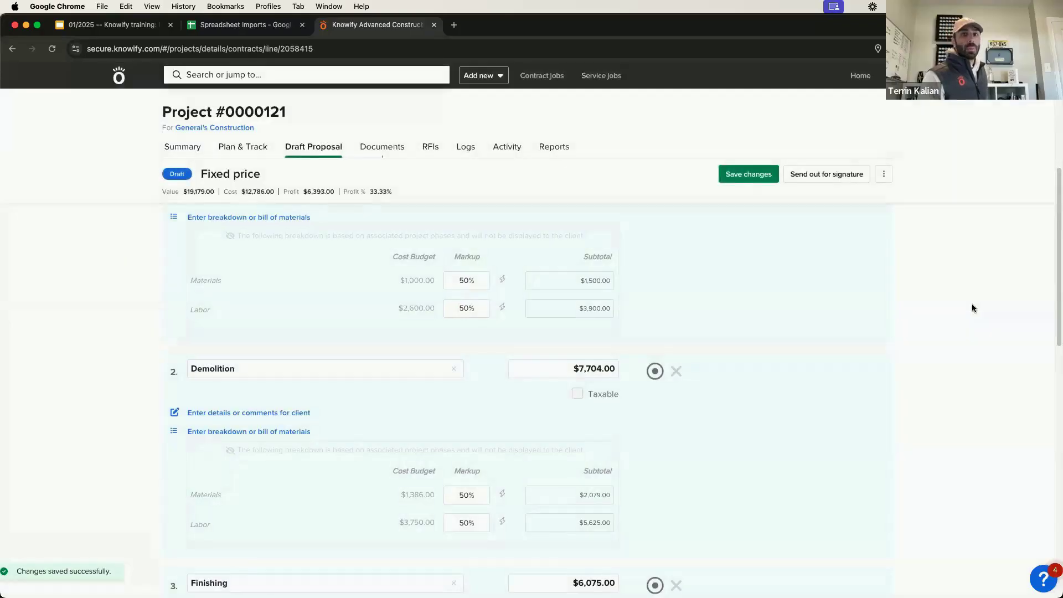
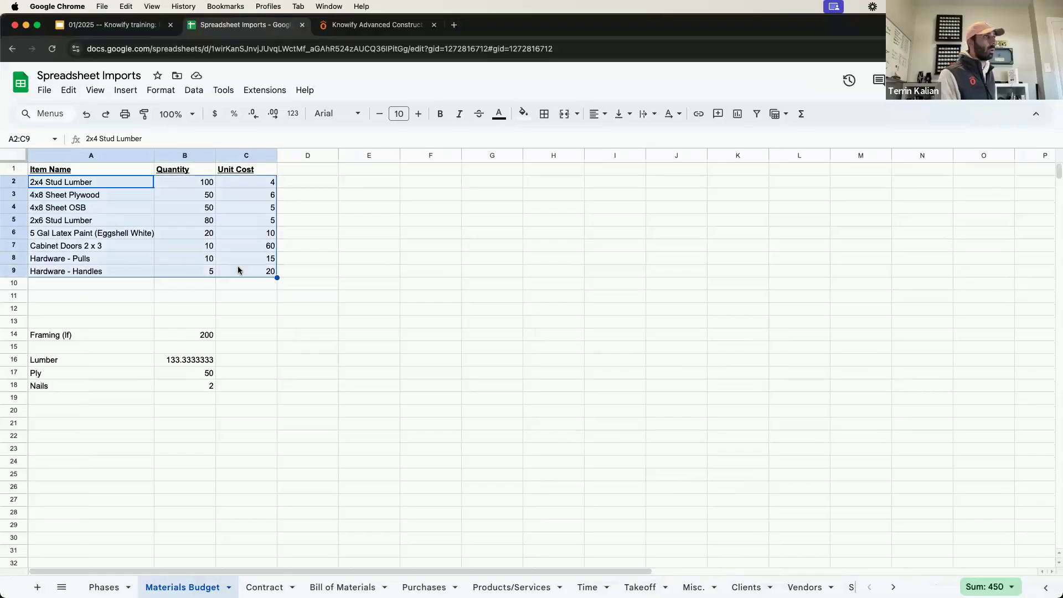
Switch to Knowify and open the Import Webinar project's plan from the contract jobs list.
{"action": "key", "text": "ctrl+Tab"}
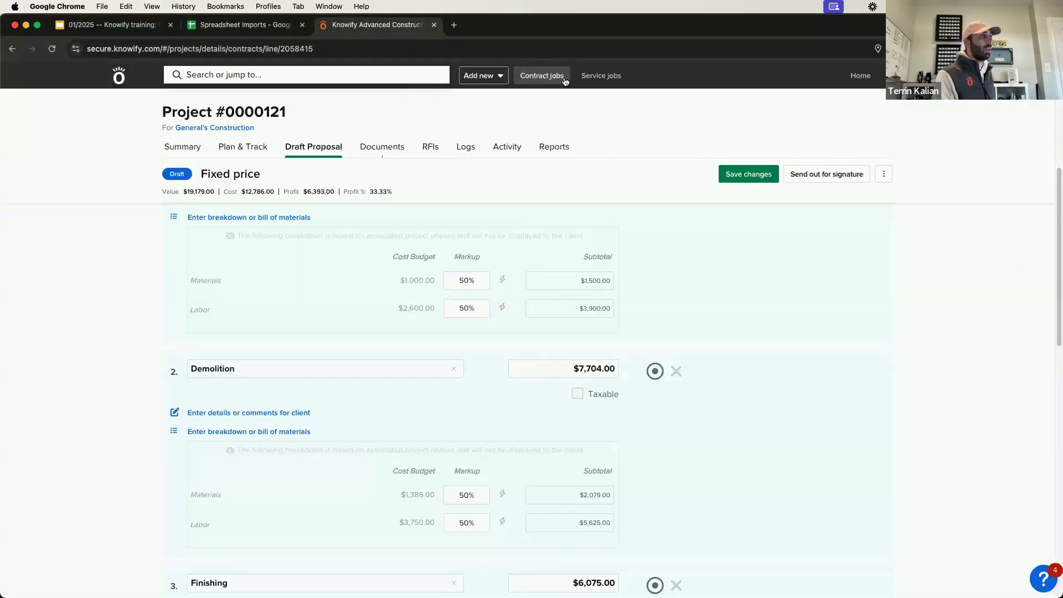
{"action": "left_click", "coordinate": [540, 78]}
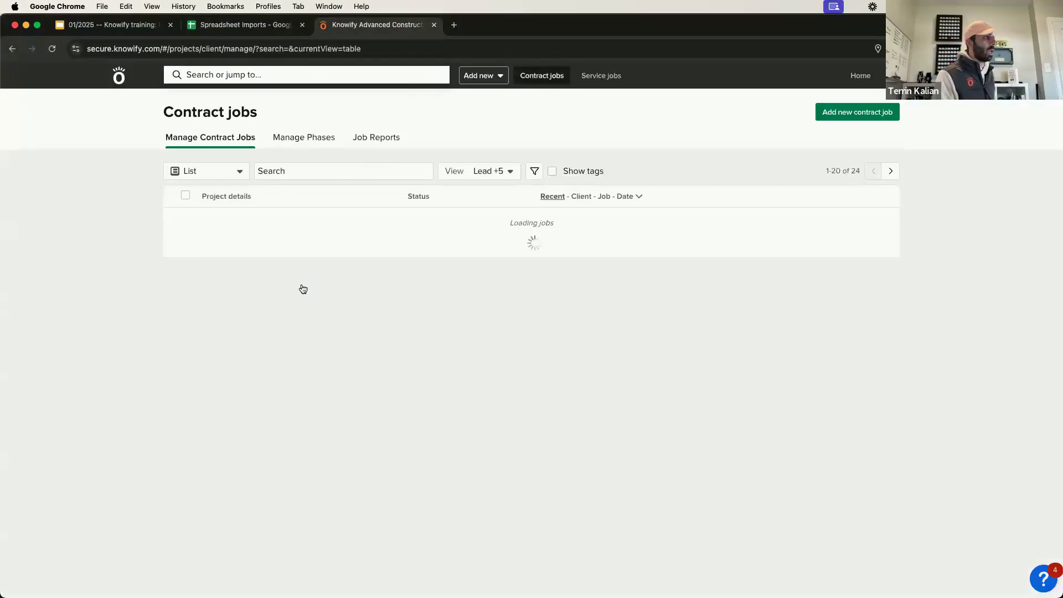
{"action": "left_click", "coordinate": [286, 317]}
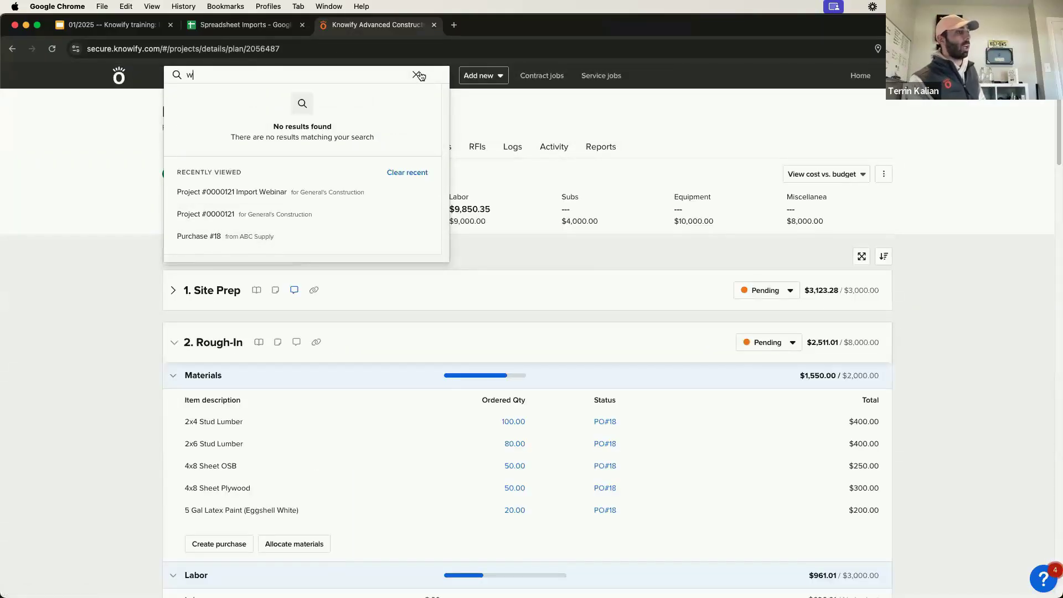
{"action": "left_click", "coordinate": [418, 74]}
{"action": "left_click", "coordinate": [587, 269]}
Open the selection of items to order for the Installation phase's materials.
{"action": "scroll", "coordinate": [590, 331], "scroll_direction": "down", "scroll_amount": 10}
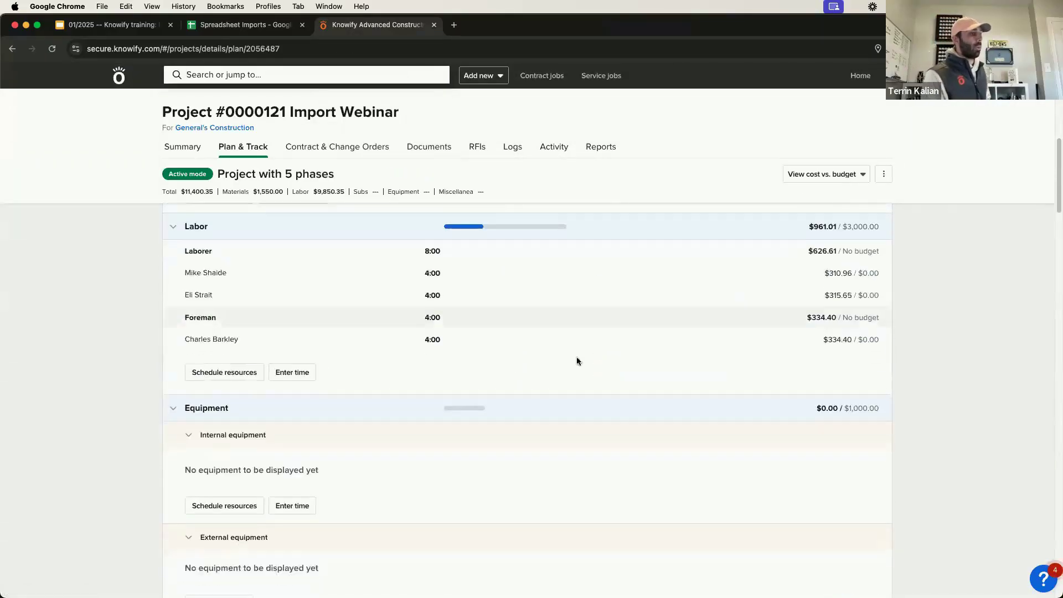
{"action": "scroll", "coordinate": [536, 348], "scroll_direction": "down", "scroll_amount": 2}
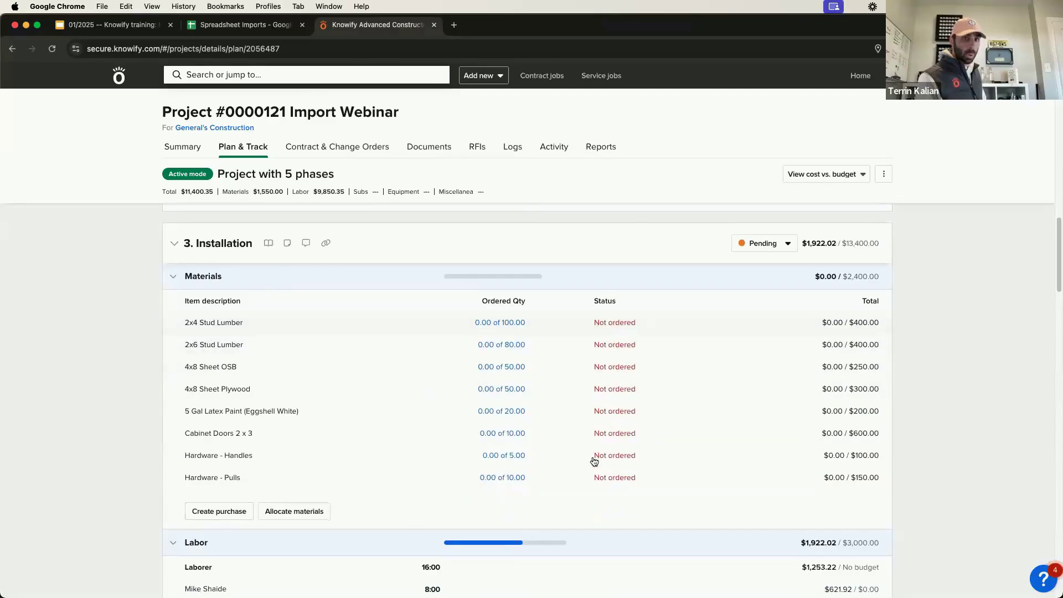
{"action": "left_click", "coordinate": [206, 520]}
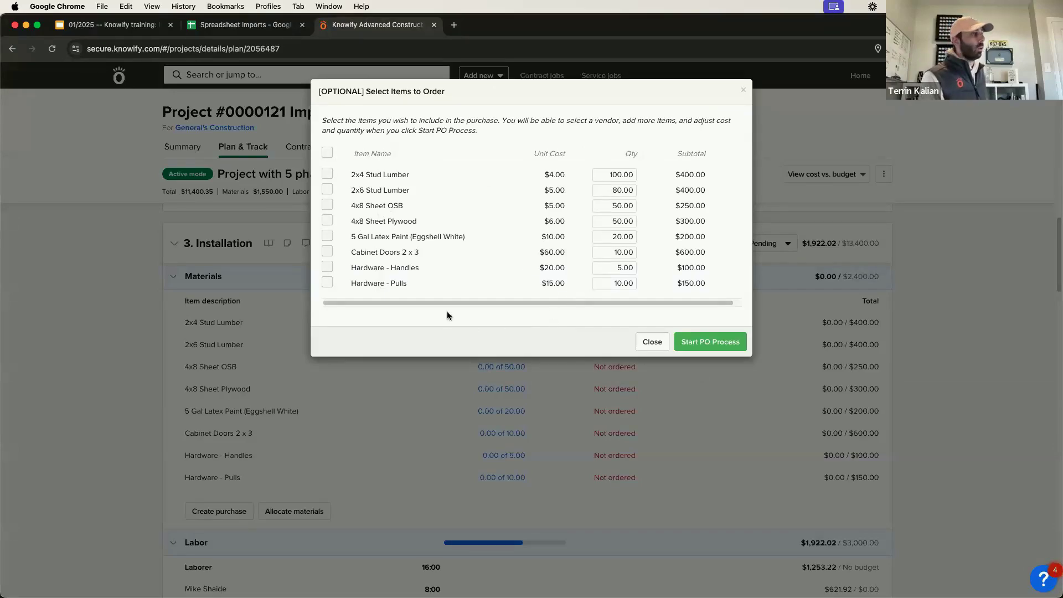
Review the item names, quantities and unit costs in the Materials Budget sheet, then close Knowify's order item selection without starting a purchase order.
{"action": "key", "text": "super+alt+Left"}
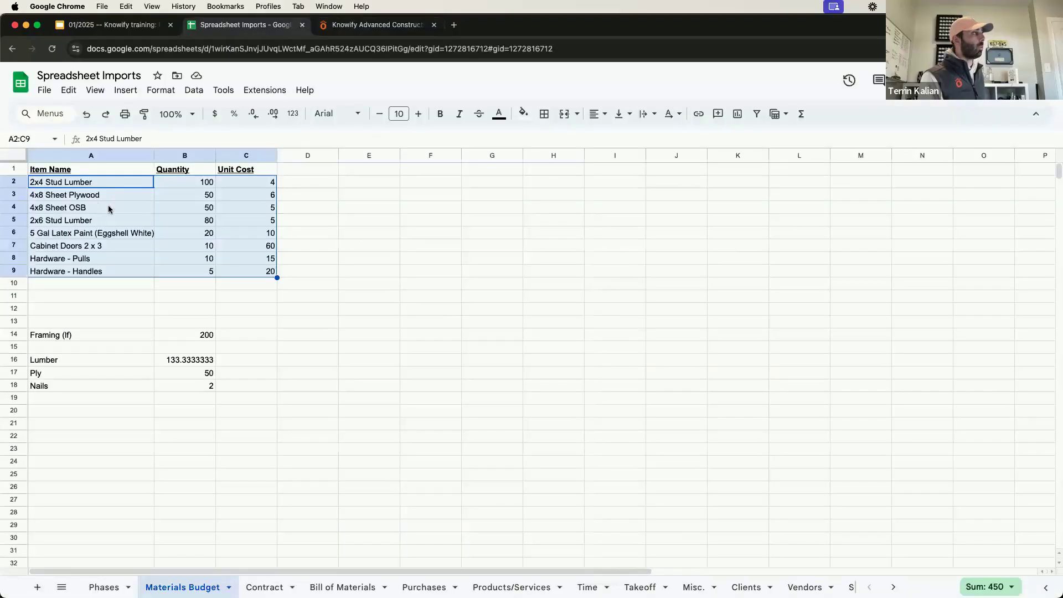
{"action": "left_click_drag", "start_coordinate": [108, 180], "coordinate": [263, 272]}
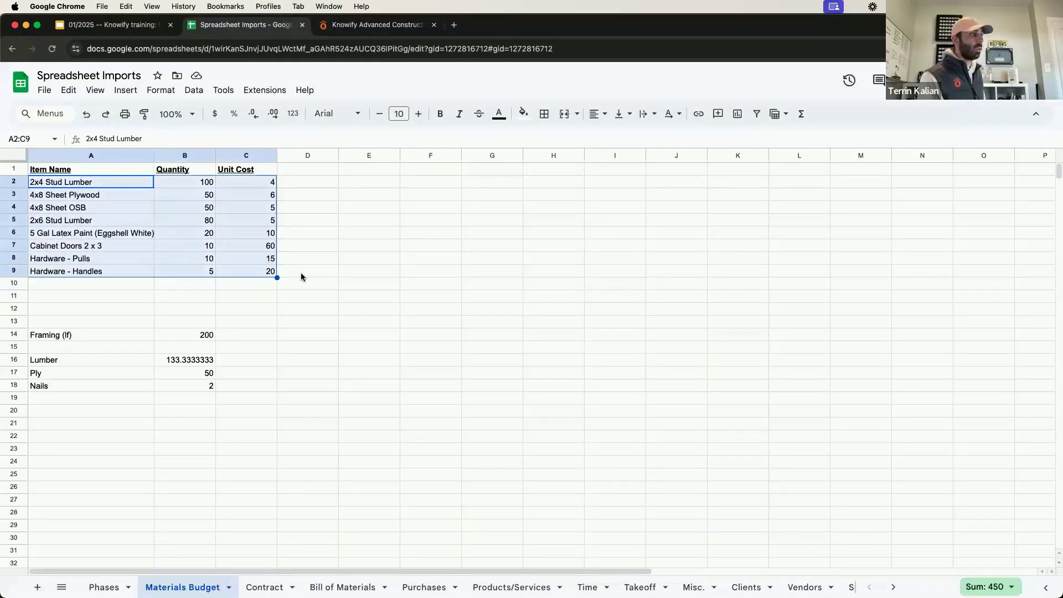
{"action": "left_click", "coordinate": [300, 273]}
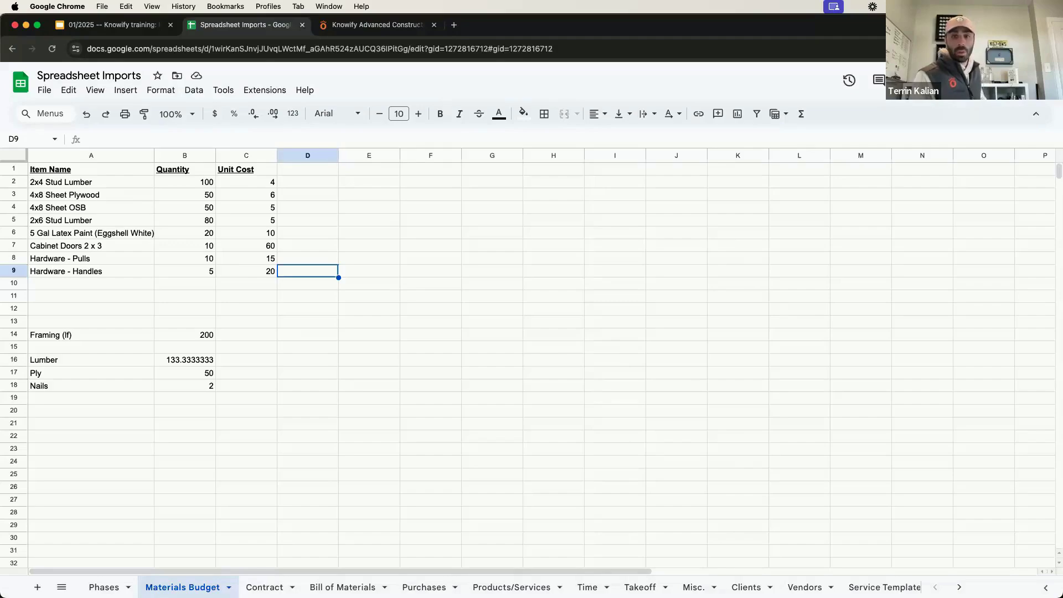
{"action": "left_click", "coordinate": [402, 241]}
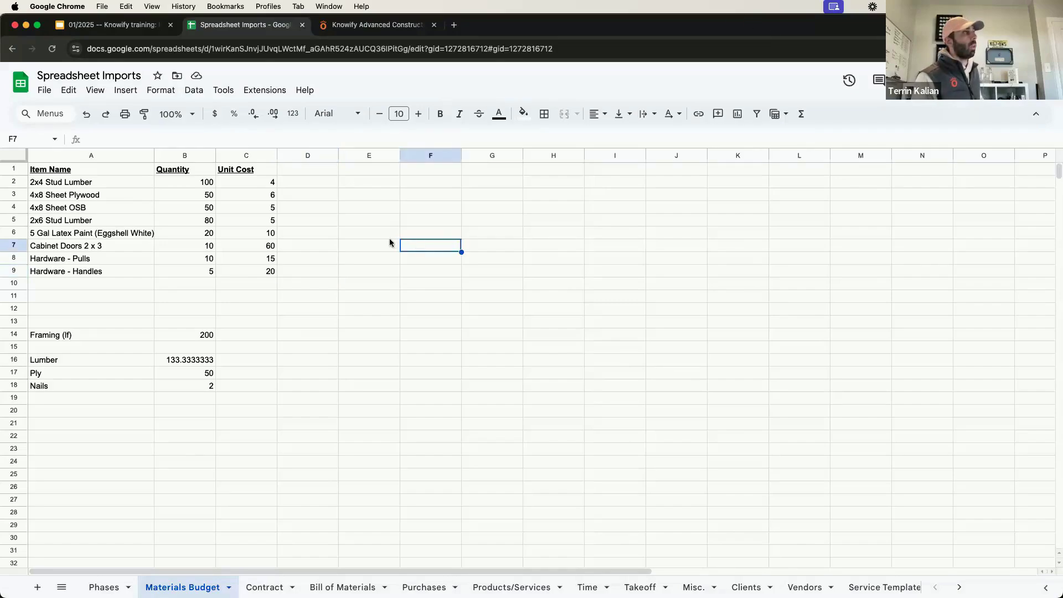
{"action": "key", "text": "ctrl+Tab"}
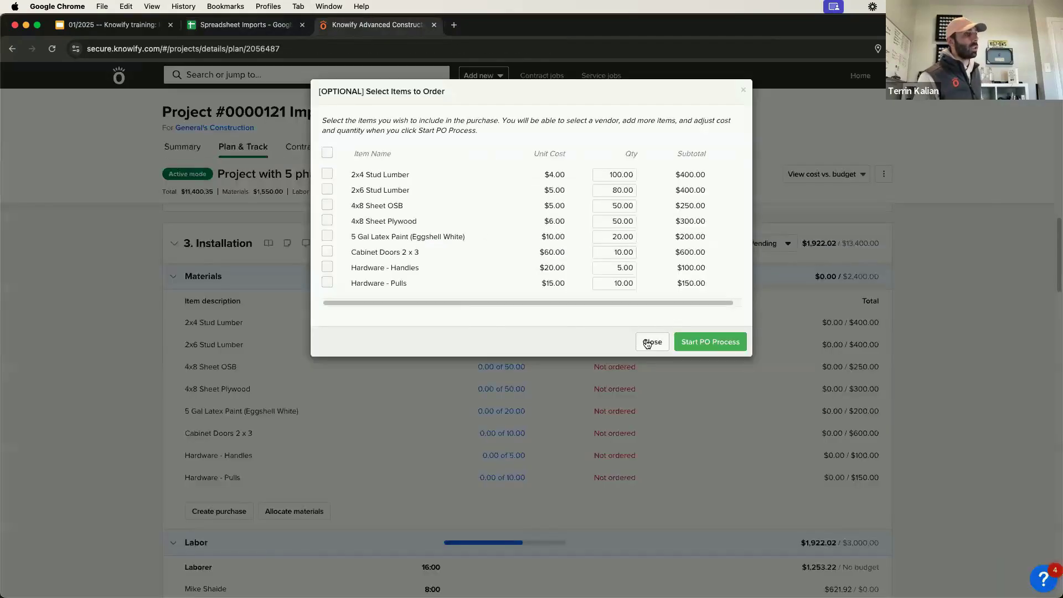
{"action": "left_click", "coordinate": [652, 342]}
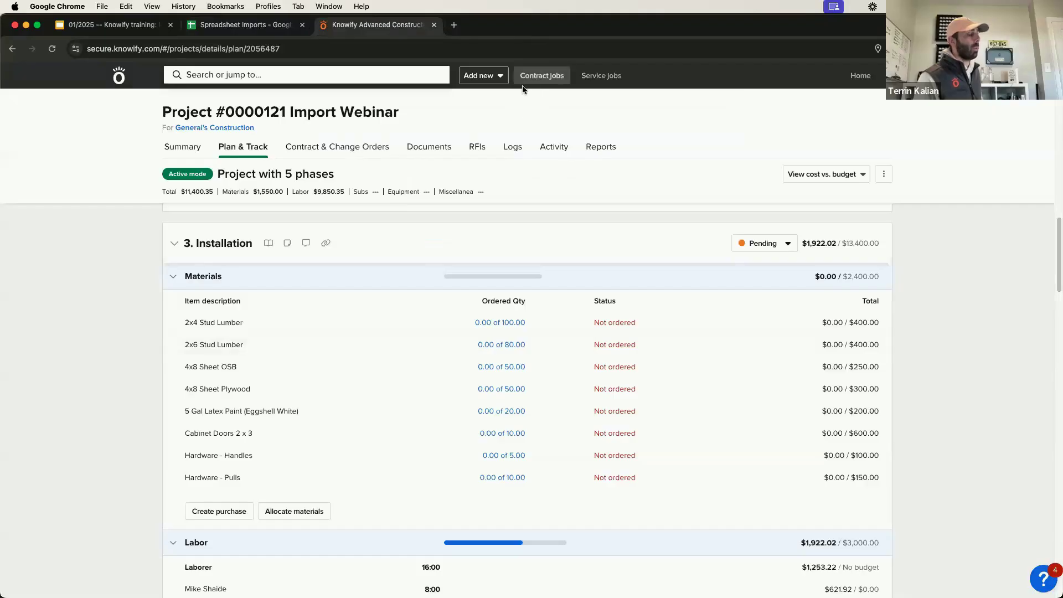
{"action": "scroll", "coordinate": [400, 239], "scroll_direction": "up", "scroll_amount": 10}
{"action": "scroll", "coordinate": [407, 245], "scroll_direction": "up", "scroll_amount": 3}
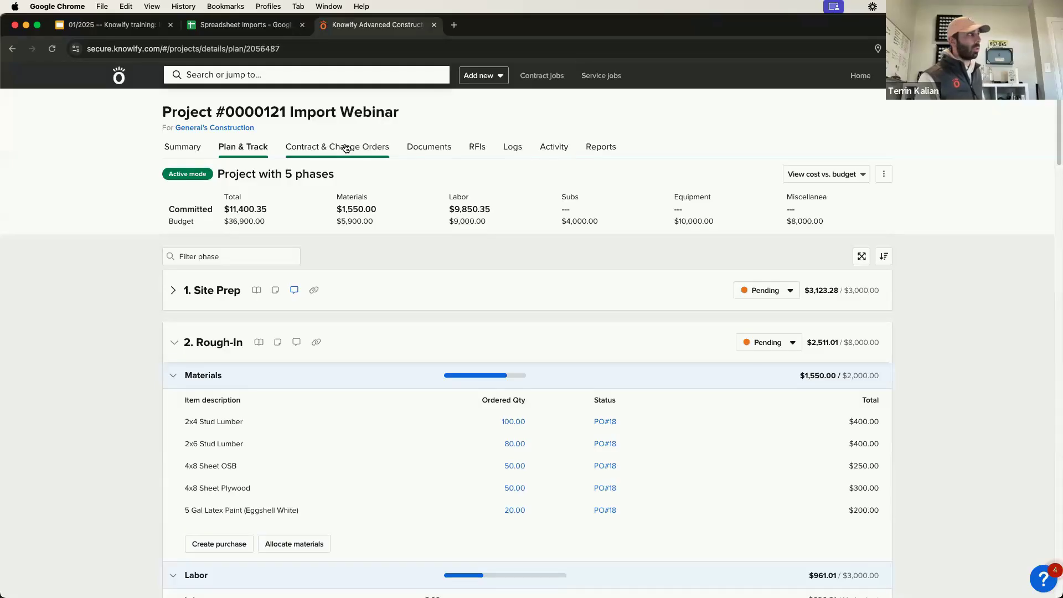
Switch to the Spreadsheet Imports file and add a "Description" header in cell C1 of the Contract sheet.
{"action": "left_click", "coordinate": [268, 25]}
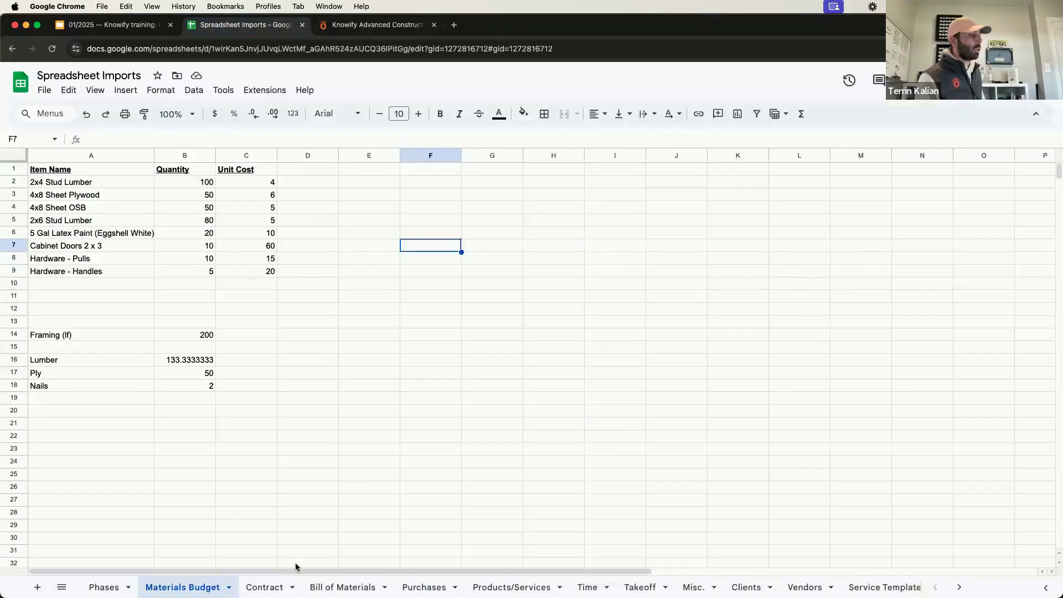
{"action": "left_click", "coordinate": [265, 587]}
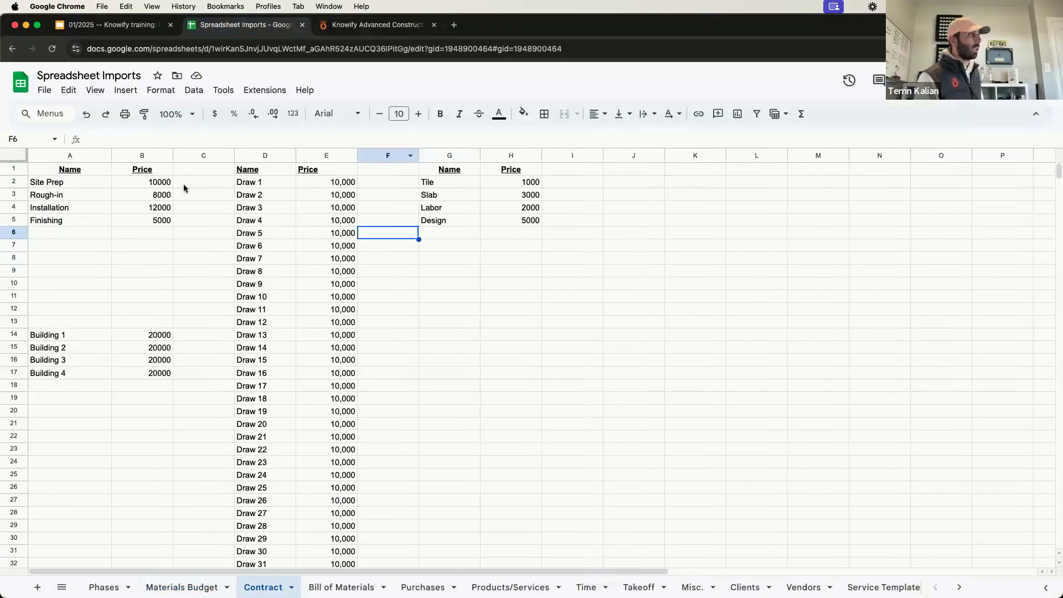
{"action": "left_click", "coordinate": [202, 170]}
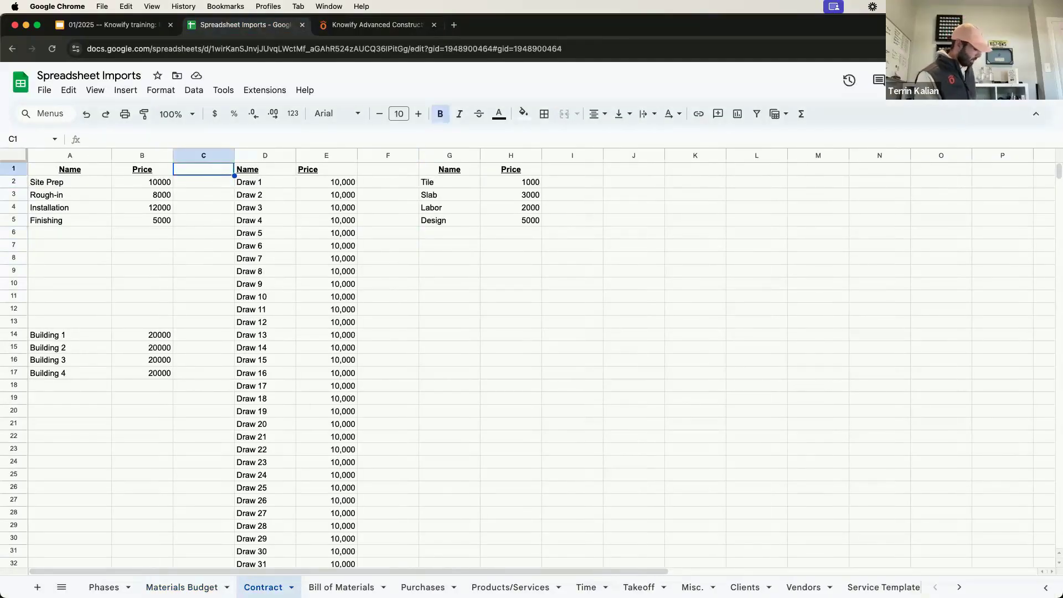
{"action": "type", "text": "Description"}
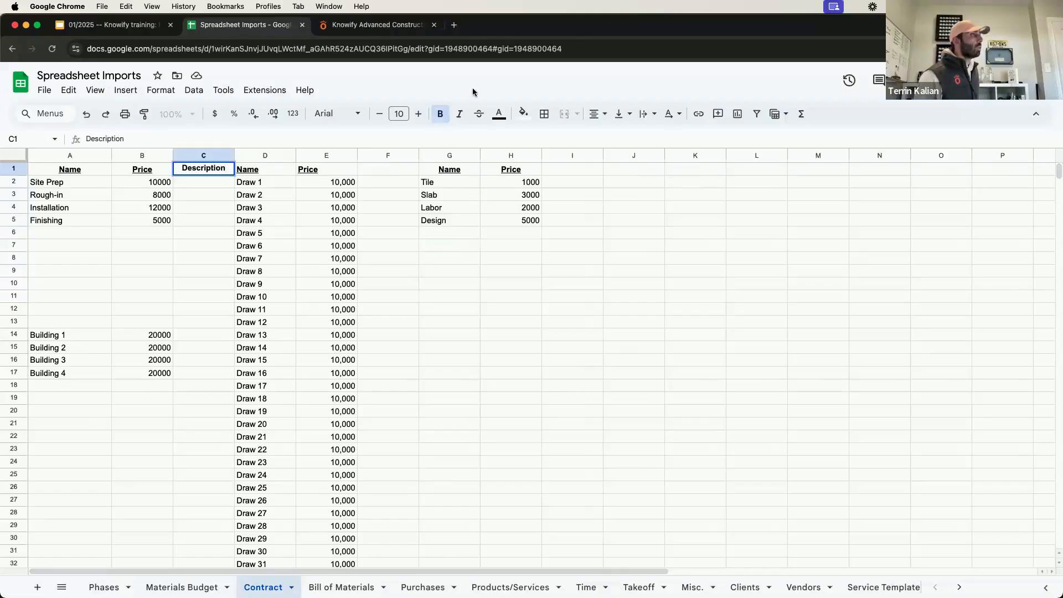
{"action": "left_click", "coordinate": [388, 155]}
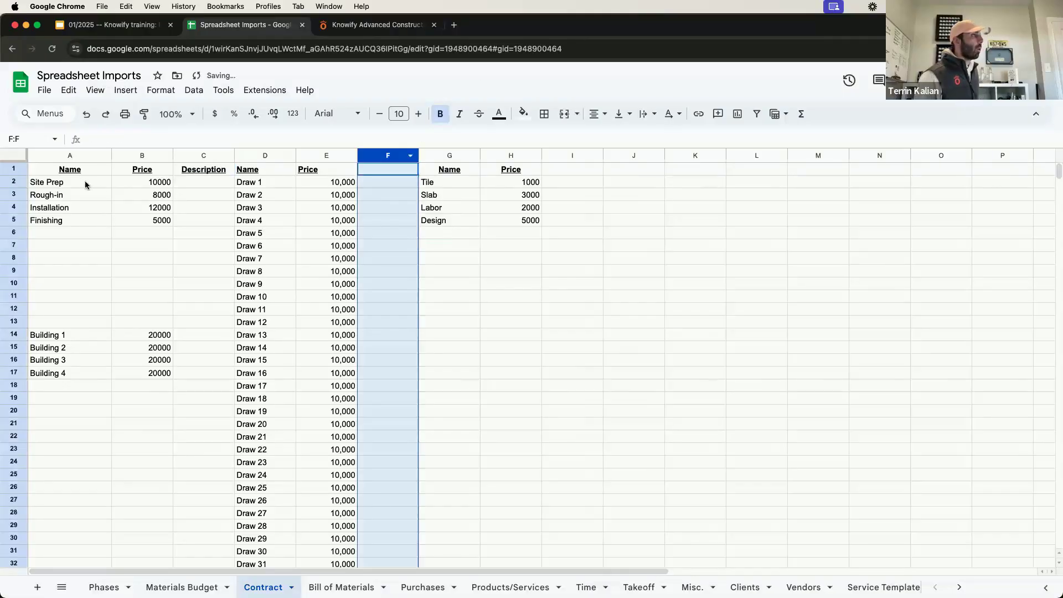
Fill the Description cells C2 to C5 with the placeholder texts "fsd", "sfsad", "sdf" and "sadf".
{"action": "left_click_drag", "start_coordinate": [87, 183], "coordinate": [214, 221]}
{"action": "left_click", "coordinate": [197, 186]}
{"action": "type", "text": "fsd"}
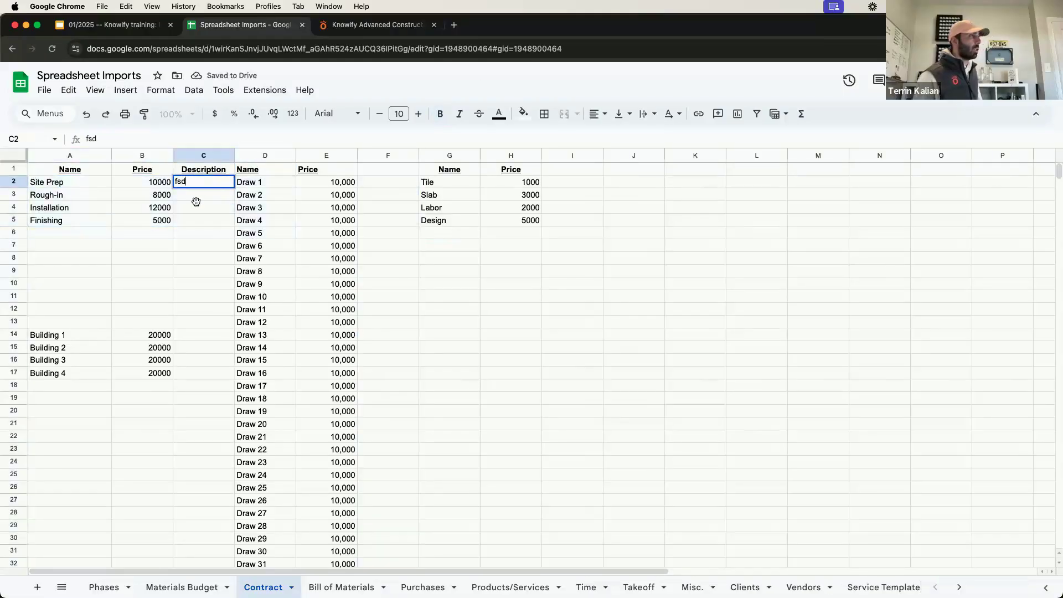
{"action": "left_click", "coordinate": [196, 206]}
{"action": "type", "text": "sdf"}
{"action": "left_click", "coordinate": [193, 223]}
{"action": "type", "text": "sadf"}
{"action": "left_click", "coordinate": [190, 195]}
{"action": "type", "text": "sfsad"}
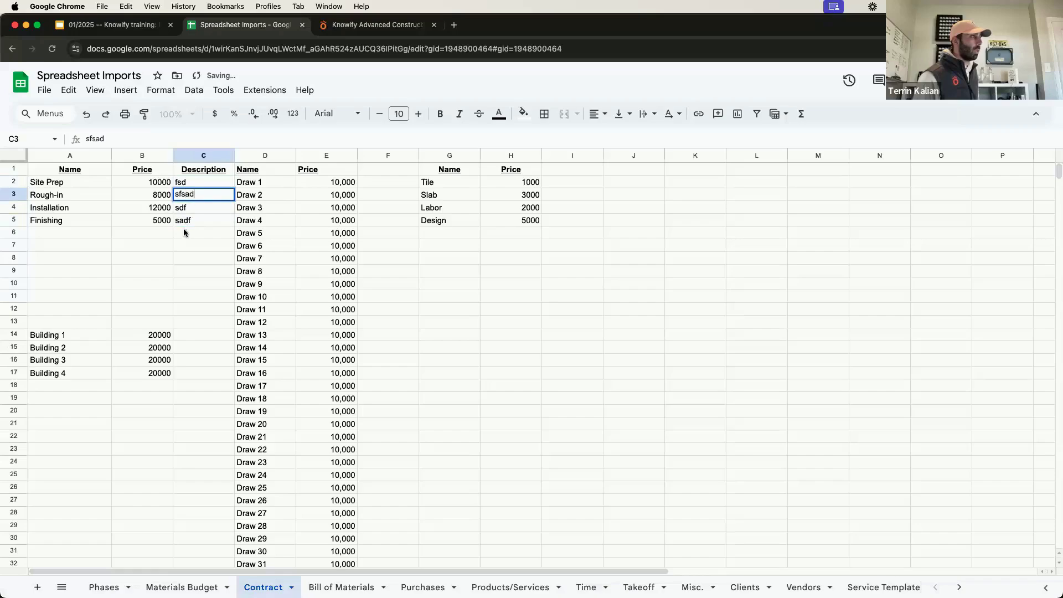
{"action": "left_click", "coordinate": [187, 233]}
Clear the placeholder descriptions from cells C2:C5 of the Contract sheet.
{"action": "left_click_drag", "start_coordinate": [203, 186], "coordinate": [208, 226]}
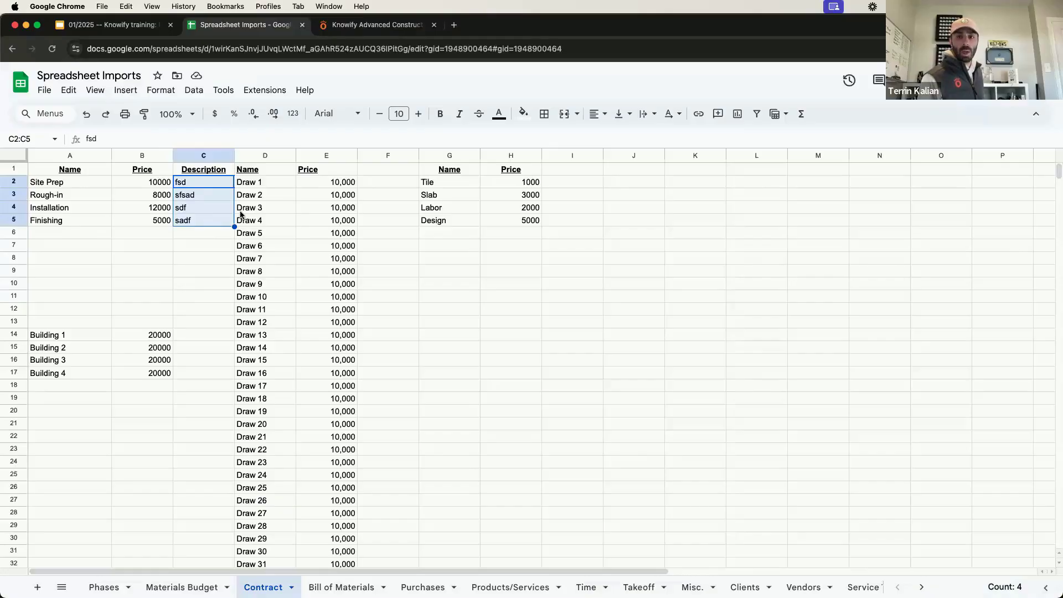
{"action": "key", "text": "Delete"}
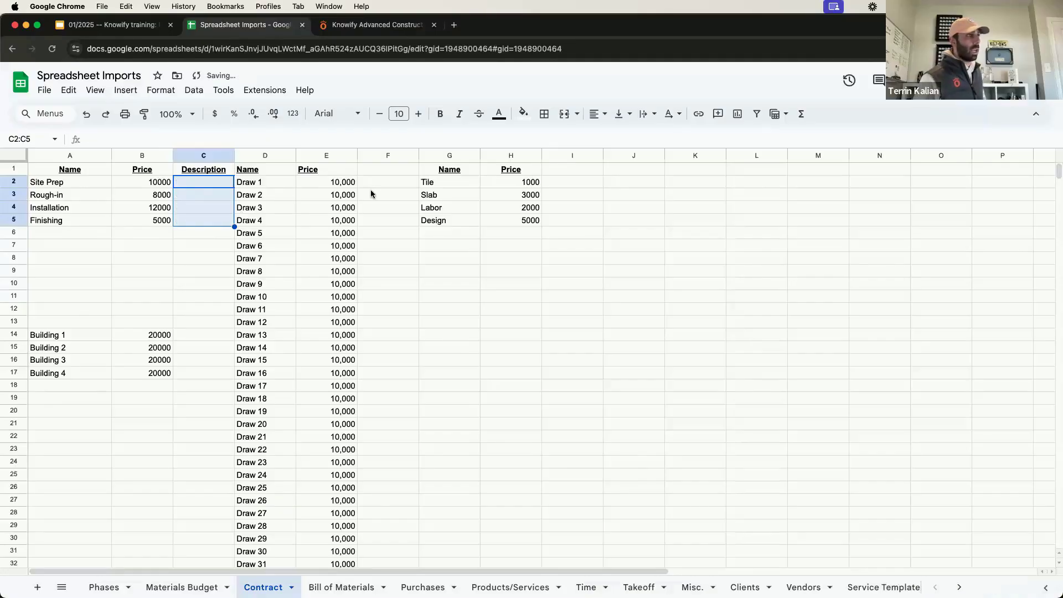
{"action": "left_click", "coordinate": [218, 185]}
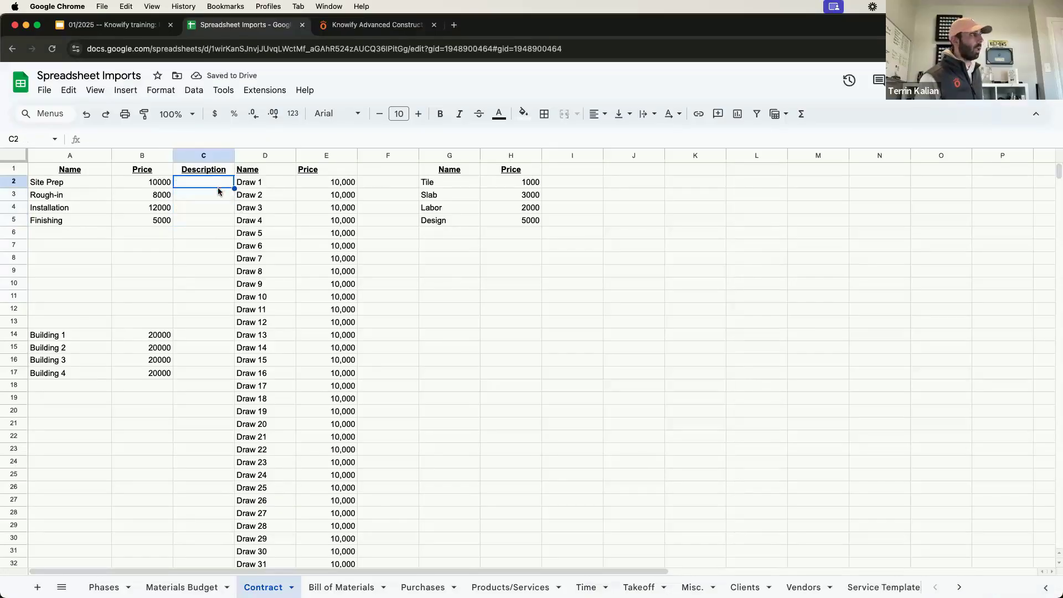
{"action": "left_click", "coordinate": [214, 223]}
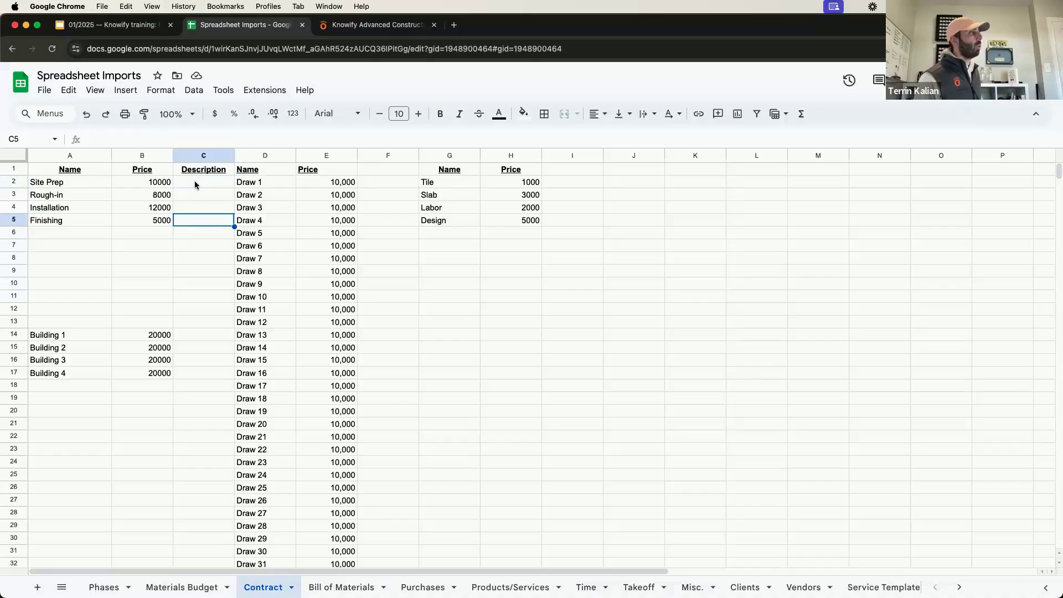
{"action": "left_click_drag", "start_coordinate": [195, 181], "coordinate": [197, 221]}
{"action": "left_click", "coordinate": [198, 220]}
{"action": "left_click", "coordinate": [211, 182]}
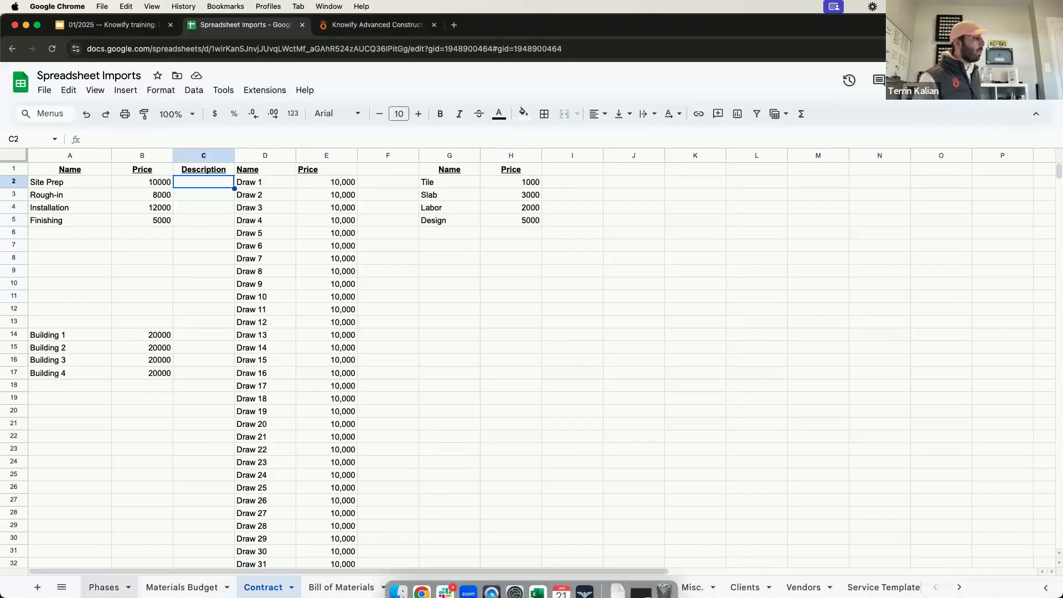
Examine the column layouts of the Phases, Materials Budget and Products/Services sheets.
{"action": "left_click", "coordinate": [104, 588]}
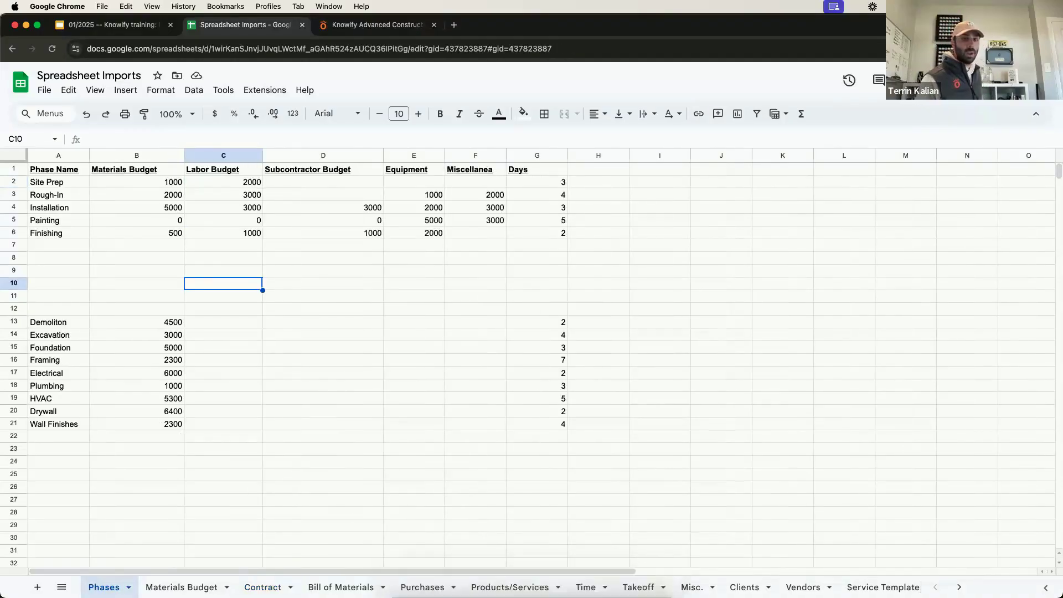
{"action": "left_click", "coordinate": [888, 283]}
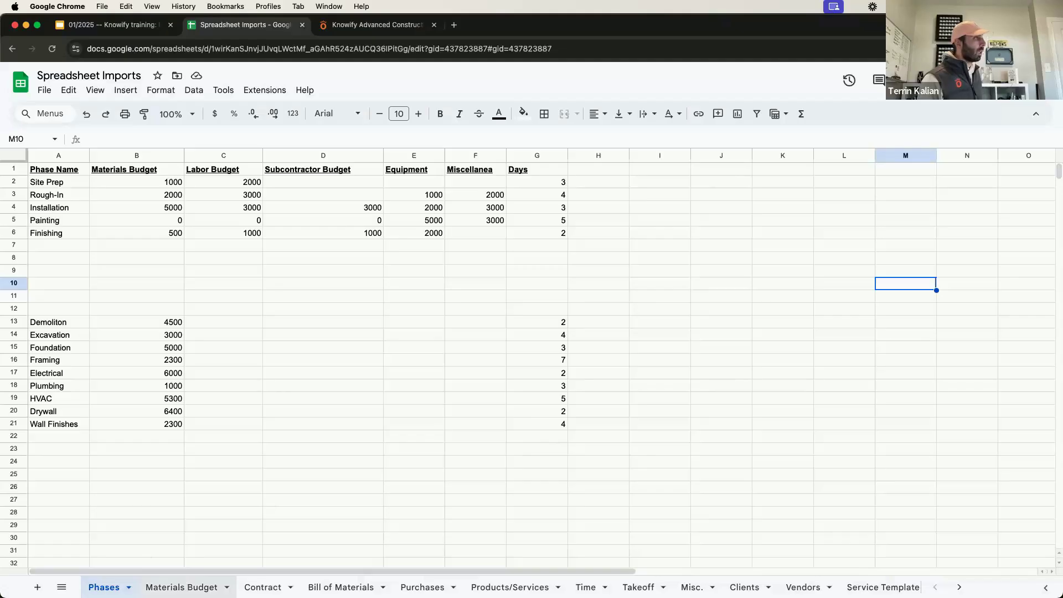
{"action": "left_click", "coordinate": [182, 587]}
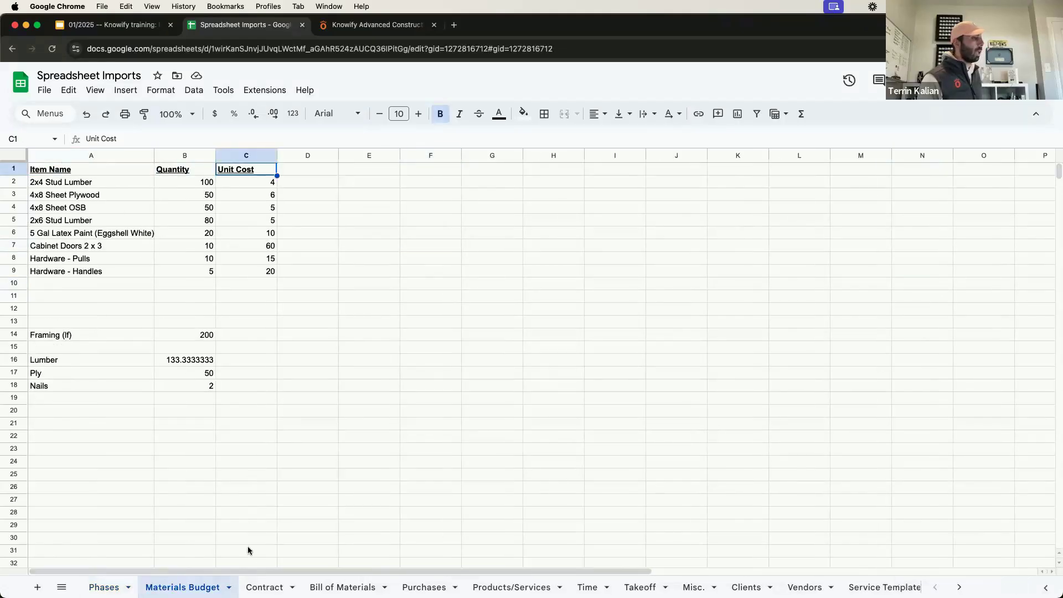
{"action": "key", "text": "alt+Down"}
{"action": "key", "text": "alt+Down"}
{"action": "key", "text": "alt+Down"}
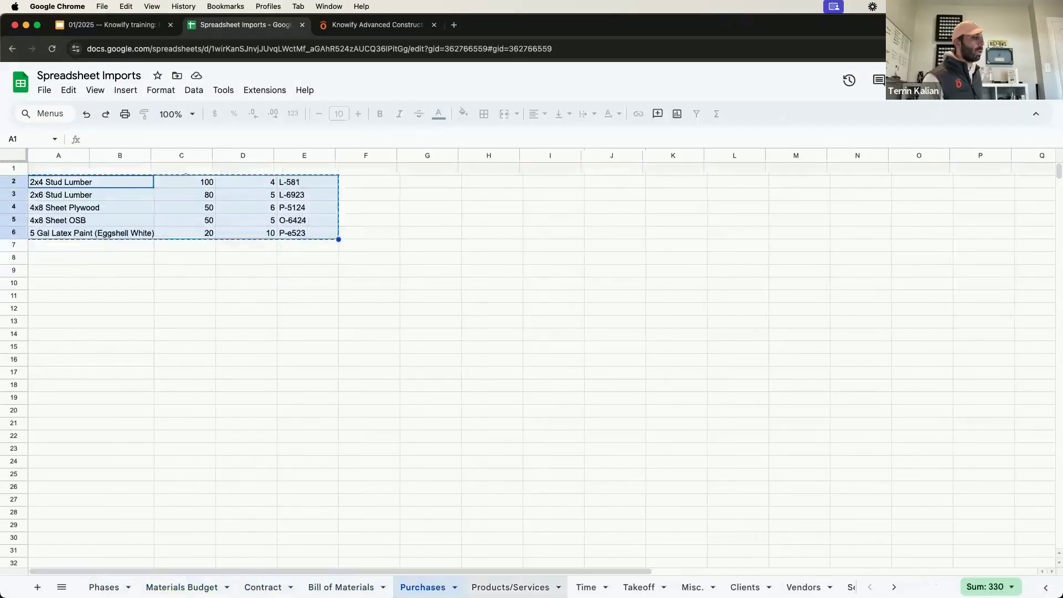
{"action": "key", "text": "alt+Down"}
{"action": "left_click", "coordinate": [474, 274]}
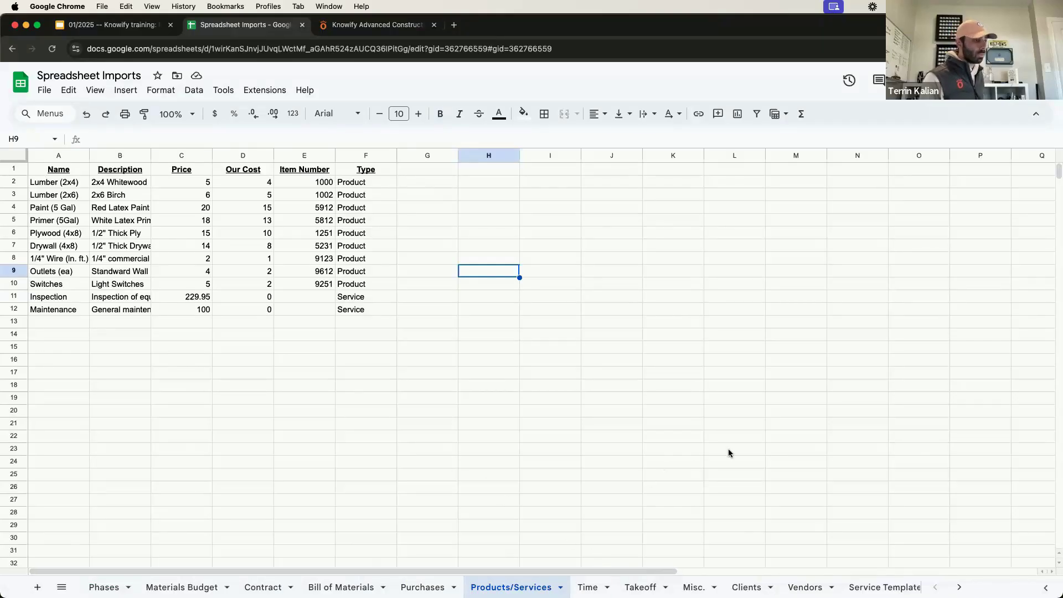
{"action": "left_click", "coordinate": [262, 257]}
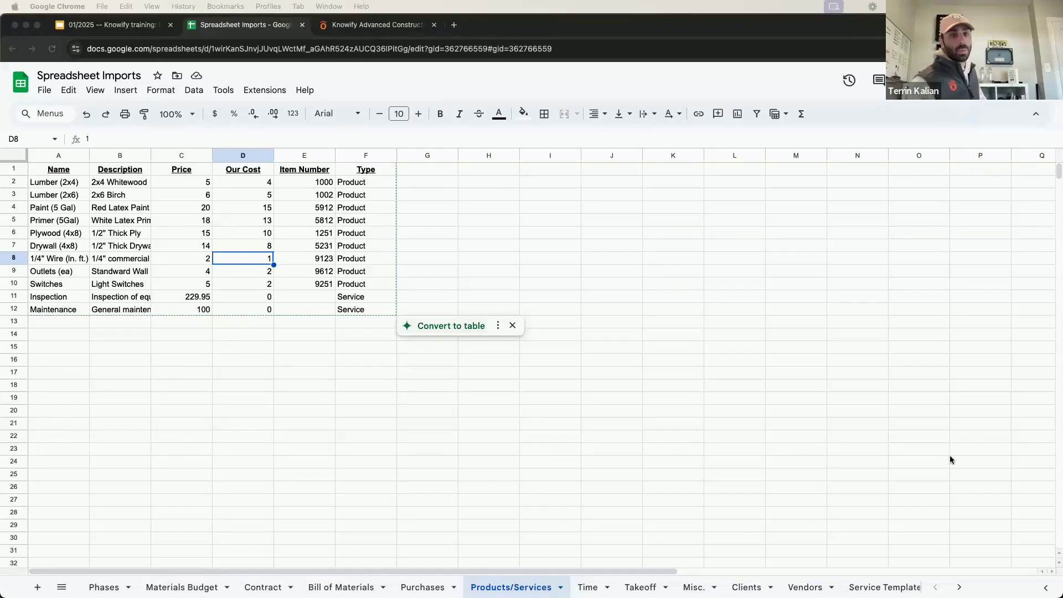
Switch to Knowify and start a purchase order for all budgeted materials in the Installation phase, with ABC Supply as vendor.
{"action": "key", "text": "ctrl+Tab"}
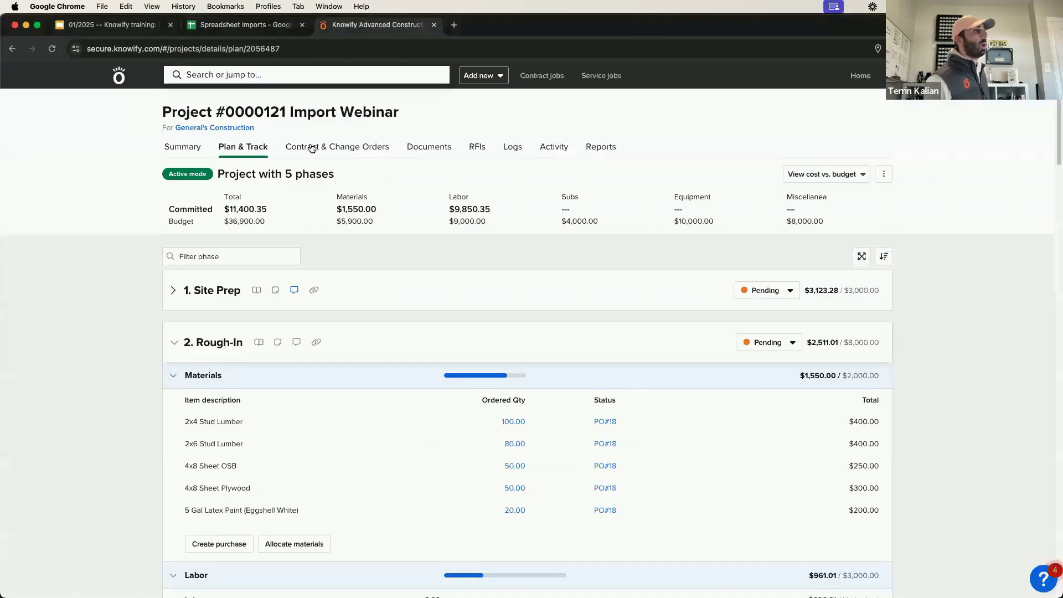
{"action": "scroll", "coordinate": [300, 315], "scroll_direction": "down", "scroll_amount": 10}
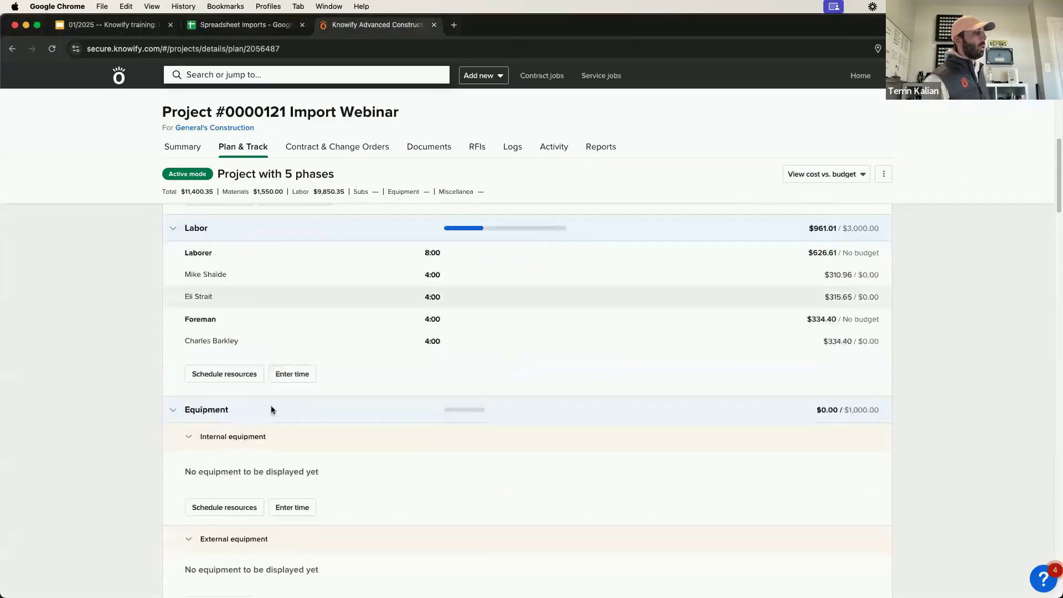
{"action": "scroll", "coordinate": [225, 478], "scroll_direction": "down", "scroll_amount": 5}
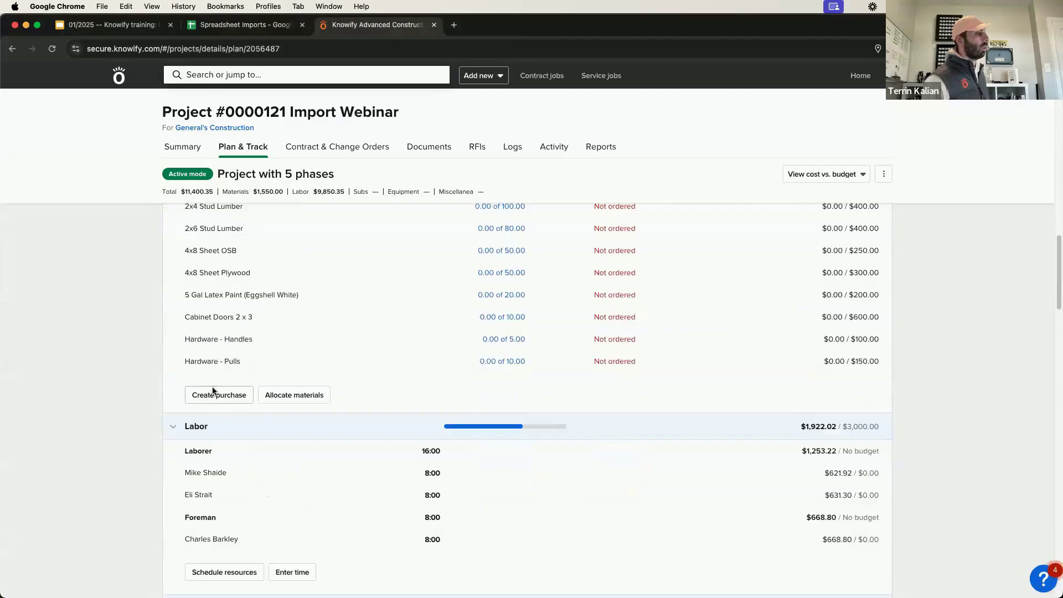
{"action": "left_click", "coordinate": [217, 394]}
{"action": "left_click", "coordinate": [327, 153]}
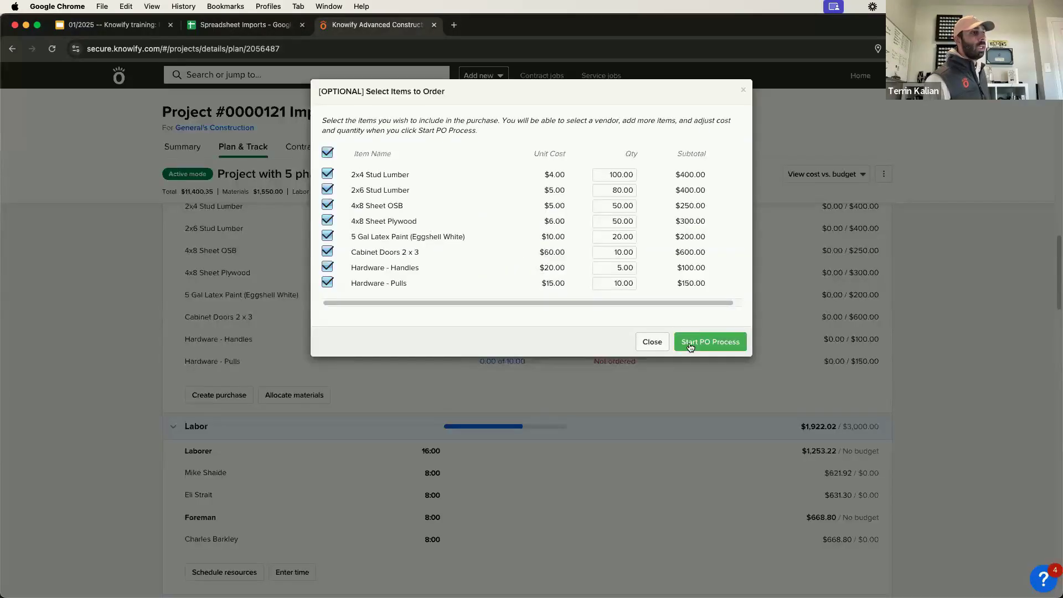
{"action": "left_click", "coordinate": [677, 345]}
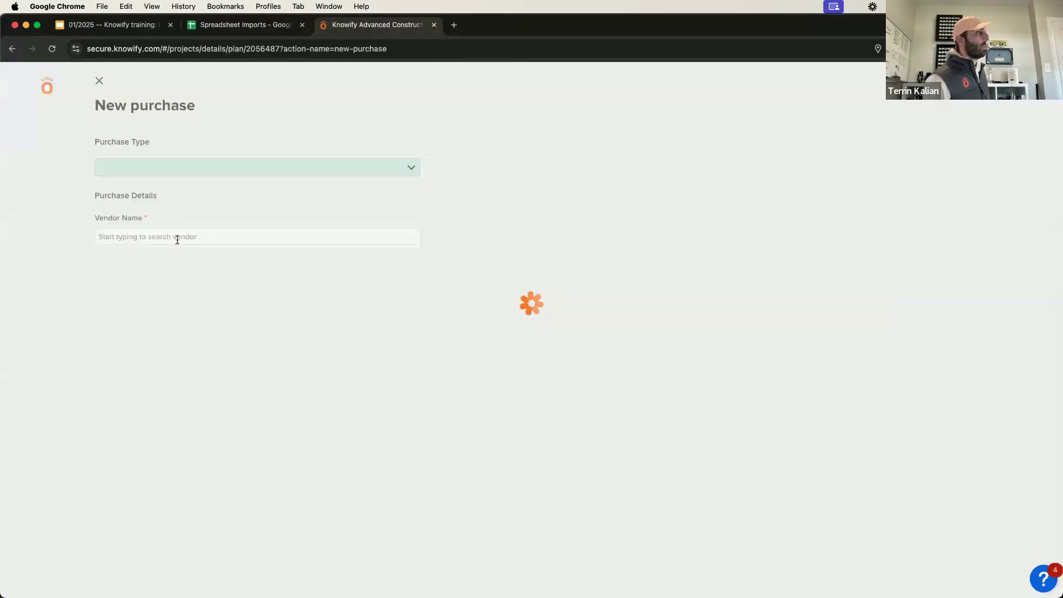
{"action": "left_click", "coordinate": [177, 238]}
{"action": "left_click", "coordinate": [174, 275]}
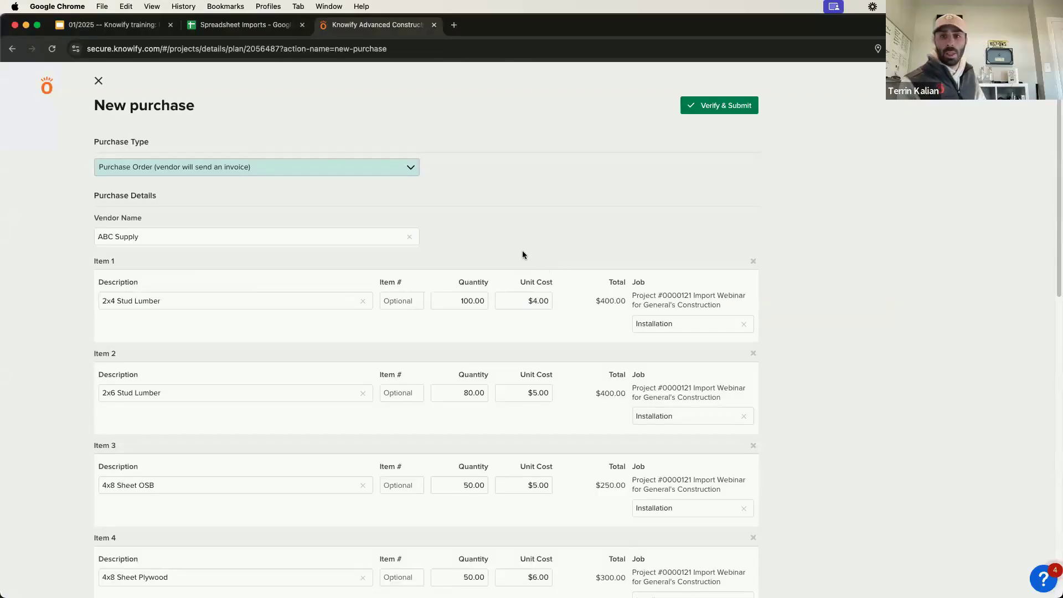
Enable the delivery / pickup details on the purchase, trying the Pickup option before choosing Delivery.
{"action": "scroll", "coordinate": [305, 347], "scroll_direction": "down", "scroll_amount": 10}
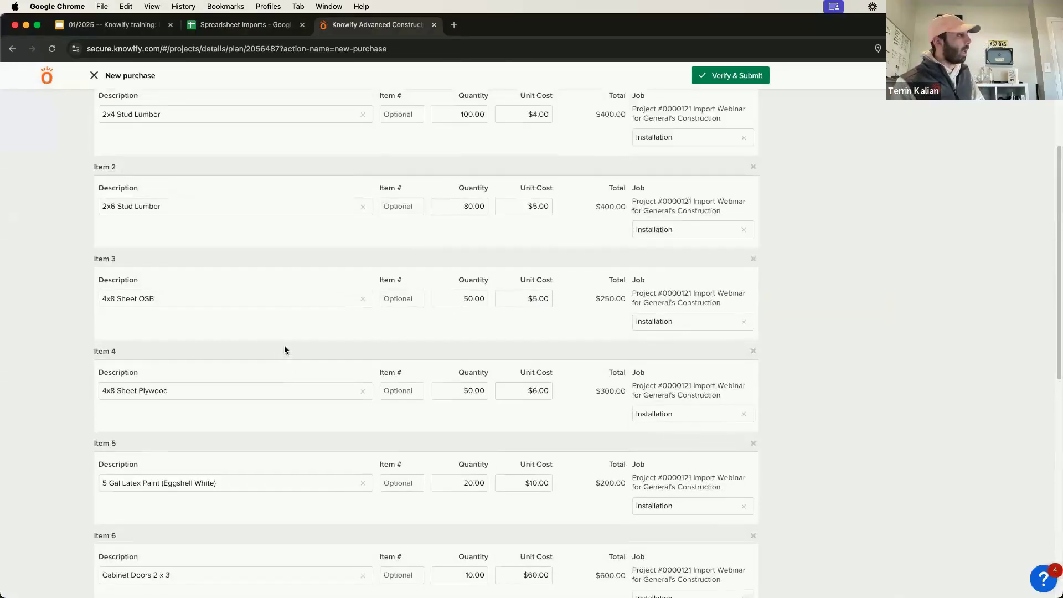
{"action": "scroll", "coordinate": [255, 342], "scroll_direction": "down", "scroll_amount": 5}
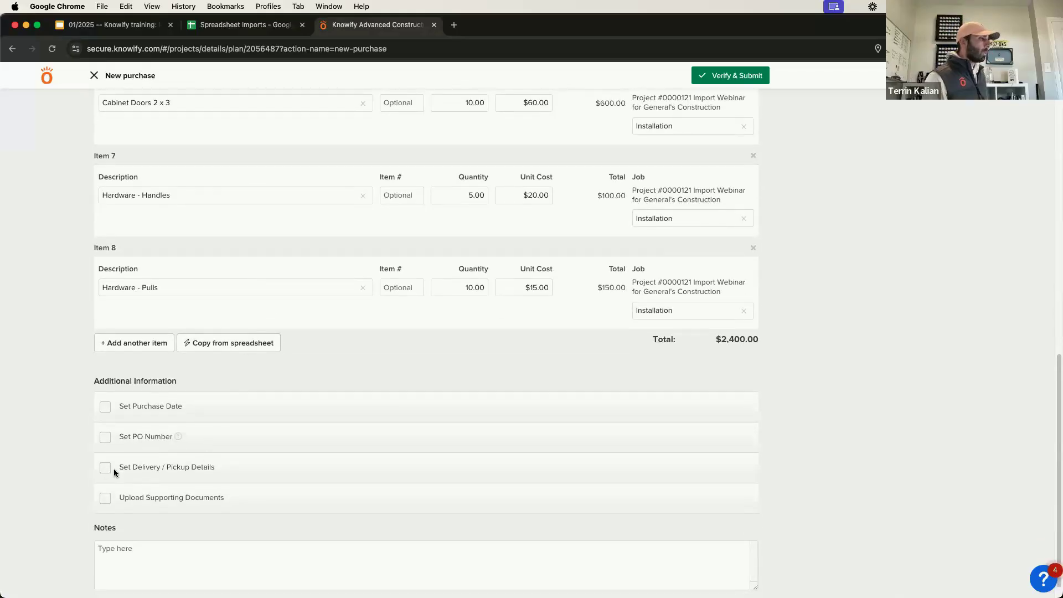
{"action": "left_click_drag", "start_coordinate": [118, 468], "coordinate": [237, 465]}
{"action": "left_click", "coordinate": [237, 465]}
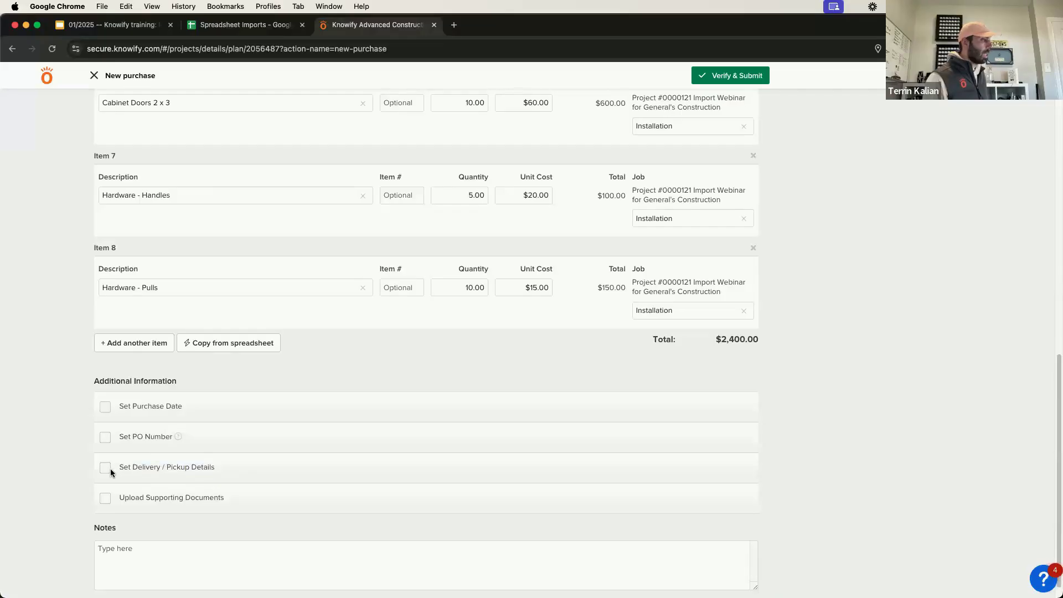
{"action": "left_click", "coordinate": [105, 468]}
{"action": "scroll", "coordinate": [125, 443], "scroll_direction": "down", "scroll_amount": 2}
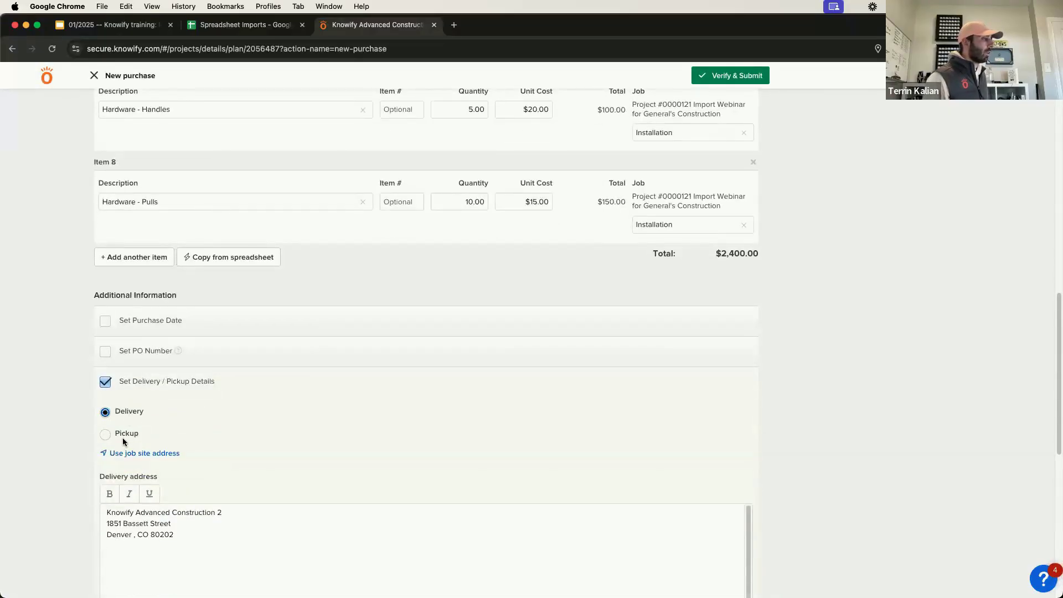
{"action": "left_click", "coordinate": [124, 437]}
{"action": "scroll", "coordinate": [137, 430], "scroll_direction": "down", "scroll_amount": 3}
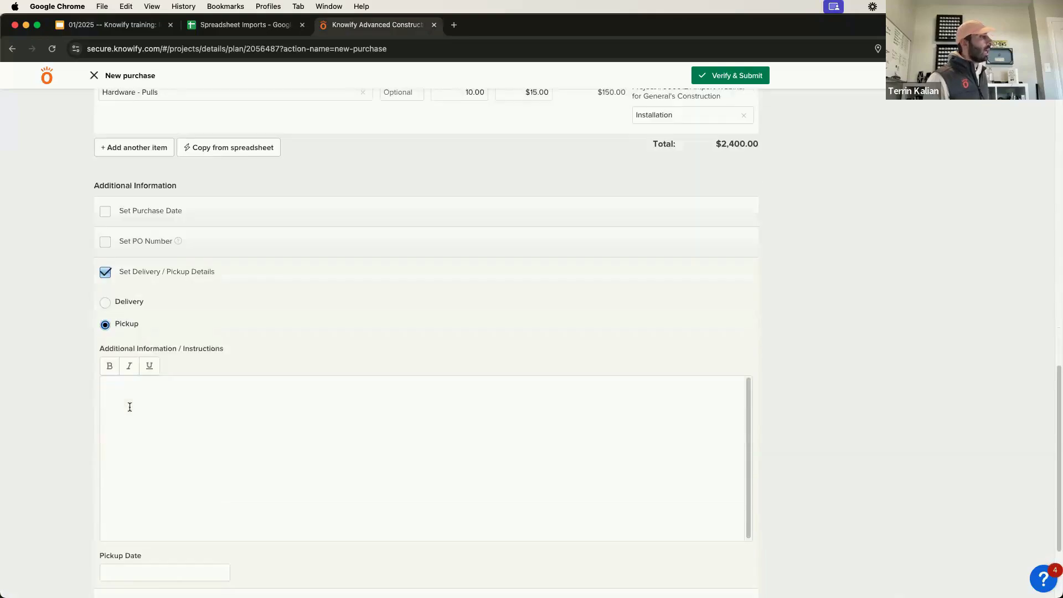
{"action": "left_click", "coordinate": [118, 297]}
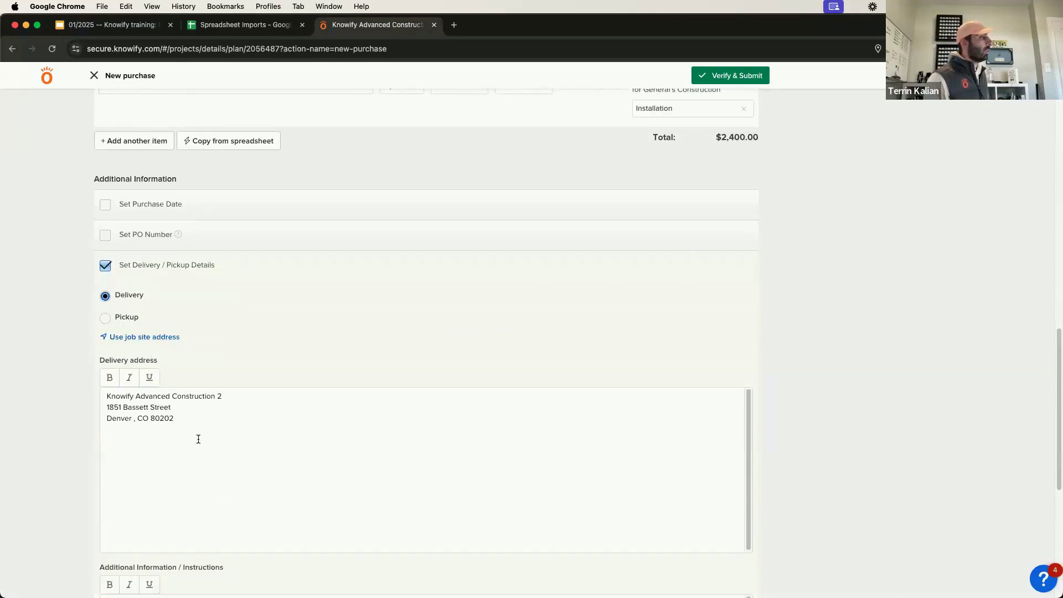
Try to use the job site address as the purchase's delivery address.
{"action": "left_click_drag", "start_coordinate": [200, 439], "coordinate": [111, 382]}
{"action": "left_click", "coordinate": [221, 426]}
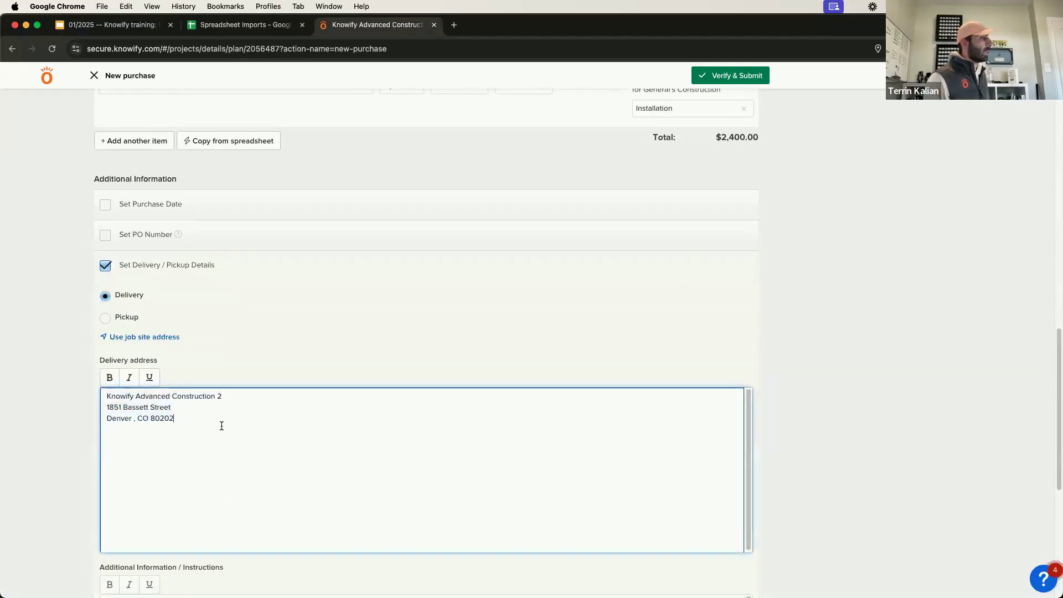
{"action": "left_click", "coordinate": [159, 340]}
{"action": "left_click", "coordinate": [154, 342]}
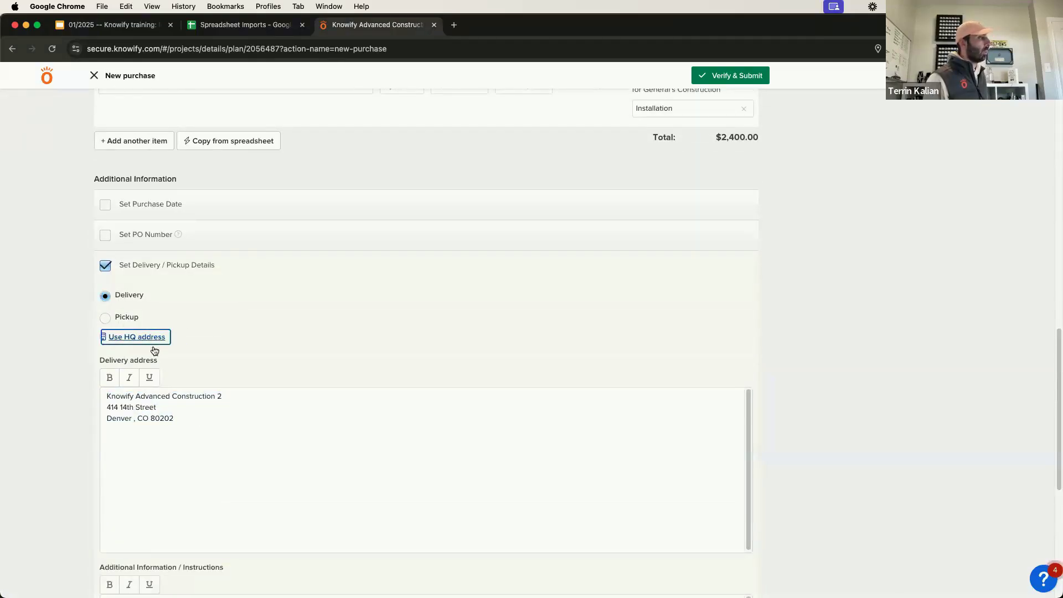
{"action": "left_click", "coordinate": [221, 453]}
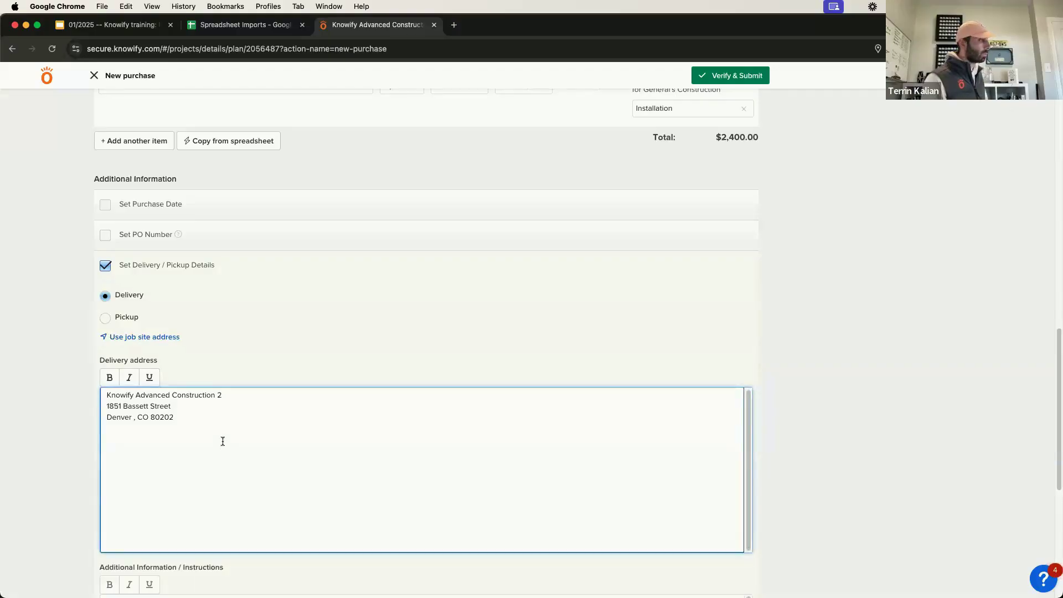
Enter "please deliver to garage around back" as the delivery's additional information and instructions.
{"action": "scroll", "coordinate": [347, 349], "scroll_direction": "down", "scroll_amount": 3}
{"action": "left_click", "coordinate": [253, 452]}
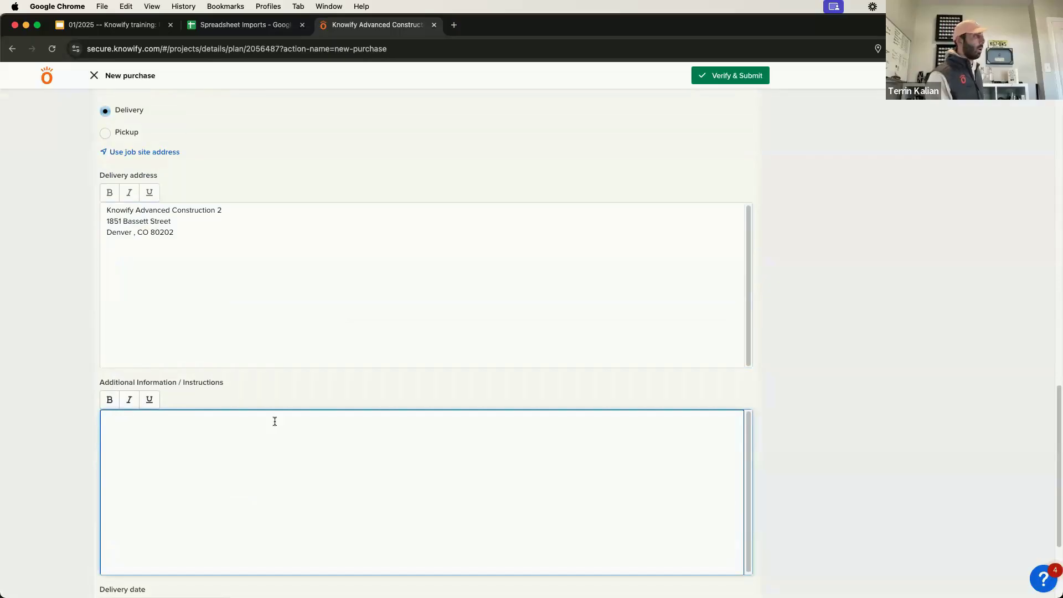
{"action": "type", "text": "pease"}
{"action": "key", "text": "alt+BackSpace"}
{"action": "type", "text": "pl"}
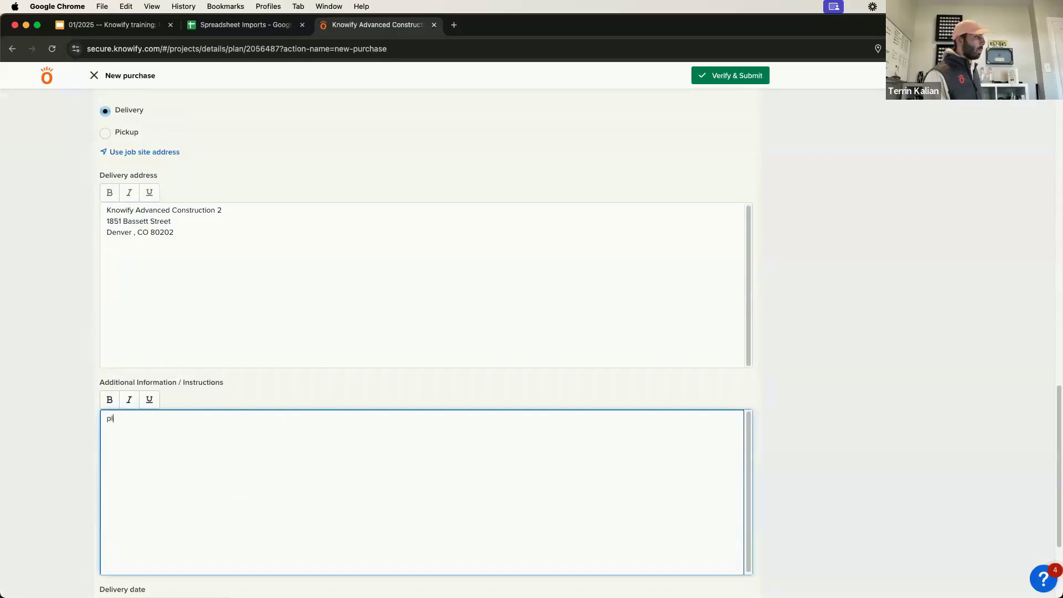
{"action": "type", "text": "ease deliver to "}
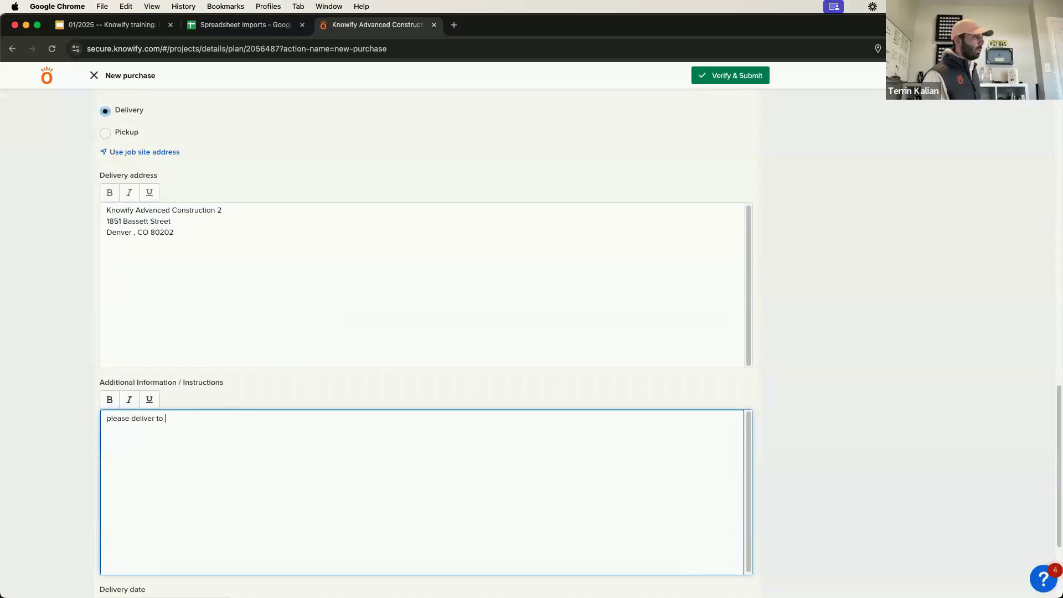
{"action": "type", "text": "garagea a"}
{"action": "key", "text": "BackSpace"}
{"action": "key", "text": "BackSpace"}
{"action": "key", "text": "BackSpace"}
{"action": "type", "text": "aroudn"}
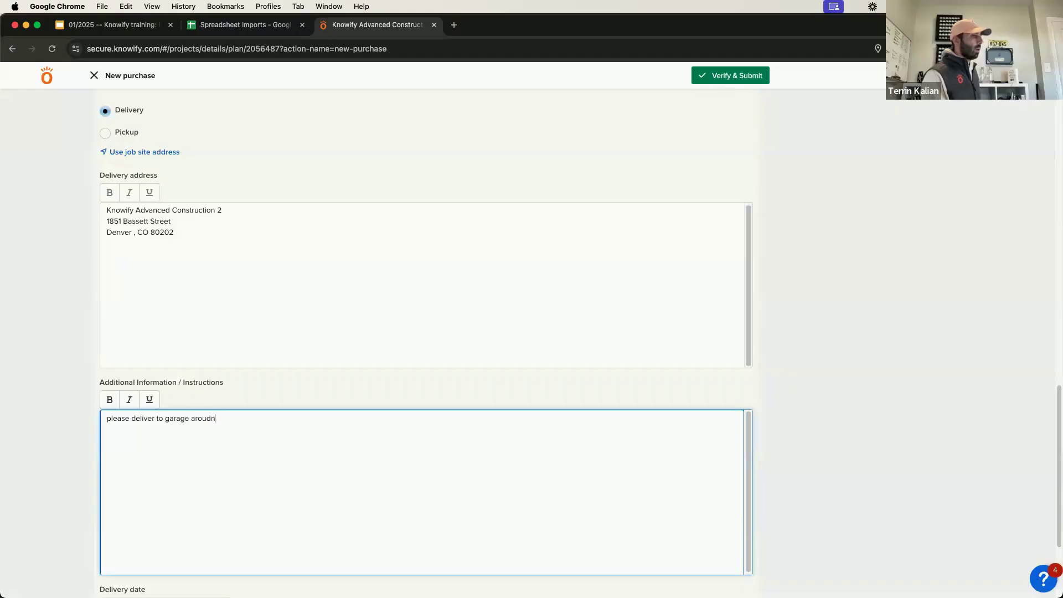
{"action": "type", "text": " back"}
{"action": "key", "text": "BackSpace"}
{"action": "key", "text": "BackSpace"}
{"action": "key", "text": "BackSpace"}
{"action": "key", "text": "BackSpace"}
{"action": "key", "text": "BackSpace"}
{"action": "key", "text": "BackSpace"}
{"action": "key", "text": "BackSpace"}
{"action": "type", "text": "nd ba"}
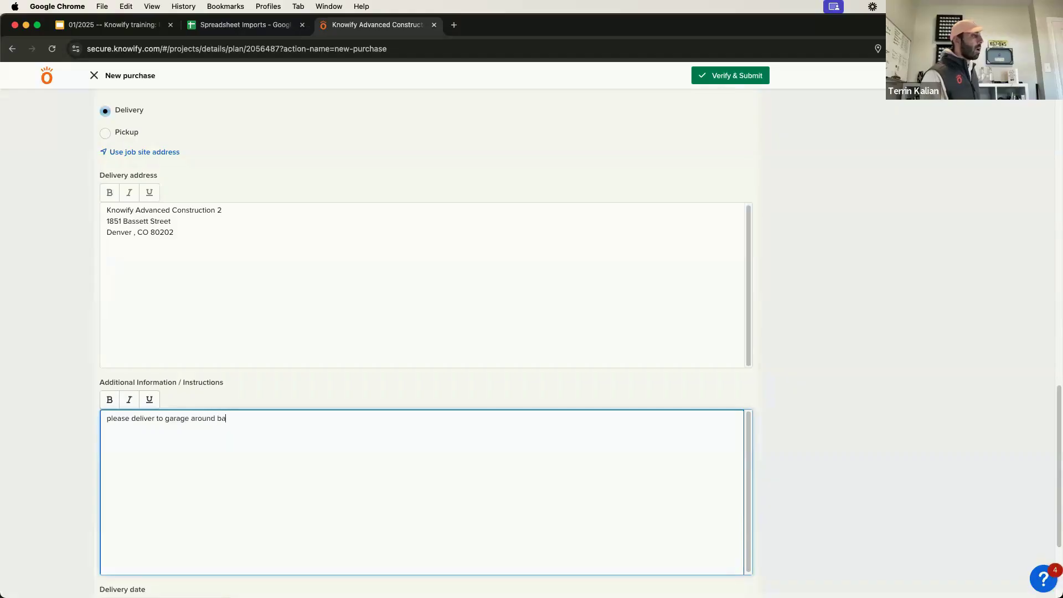
{"action": "type", "text": "ck"}
Set the delivery date to 01/24/25.
{"action": "scroll", "coordinate": [302, 381], "scroll_direction": "down", "scroll_amount": 3}
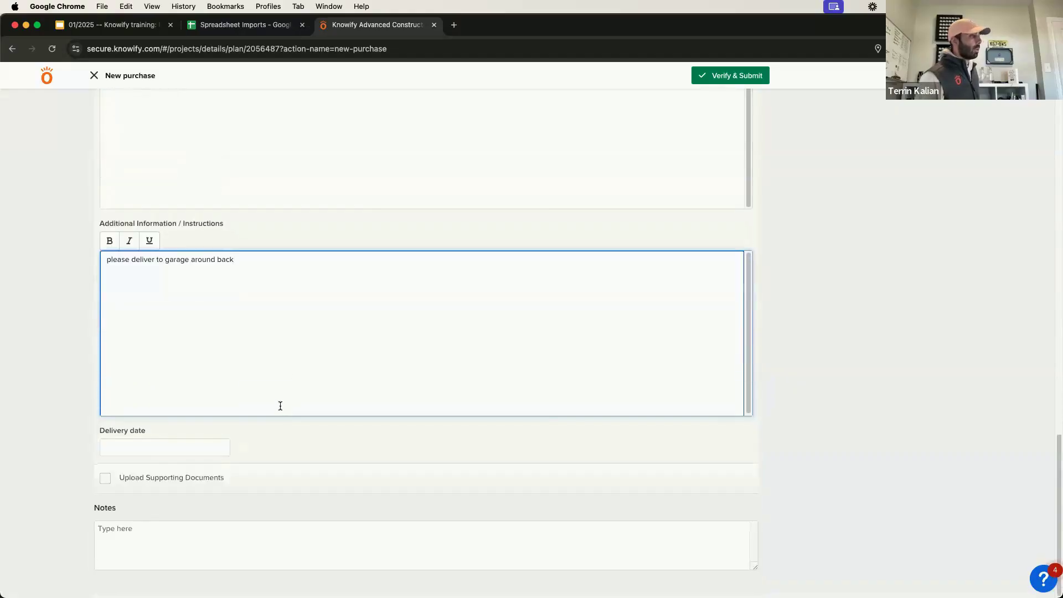
{"action": "left_click", "coordinate": [166, 446]}
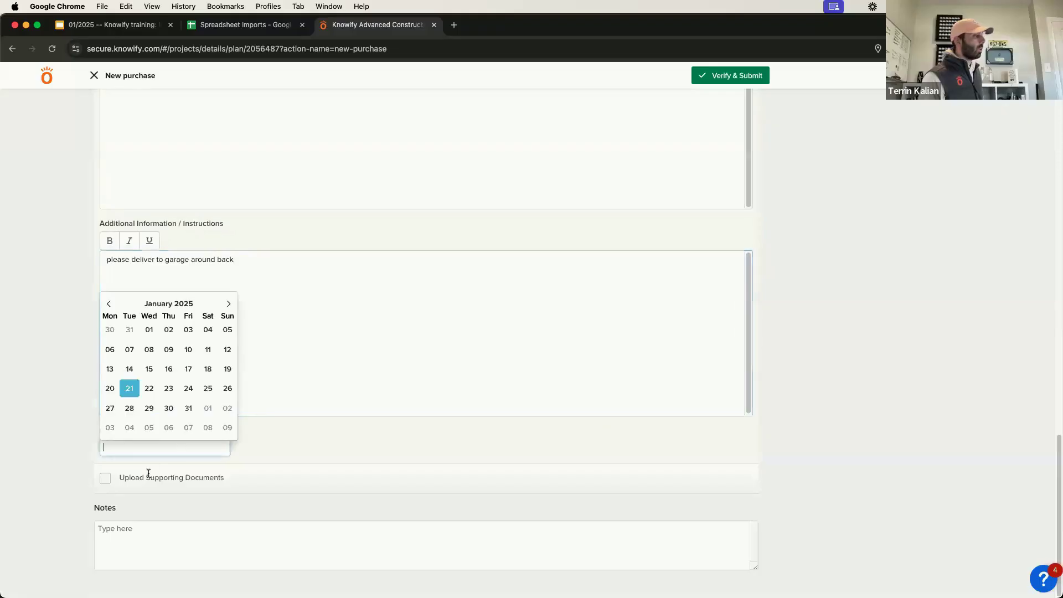
{"action": "left_click", "coordinate": [188, 388]}
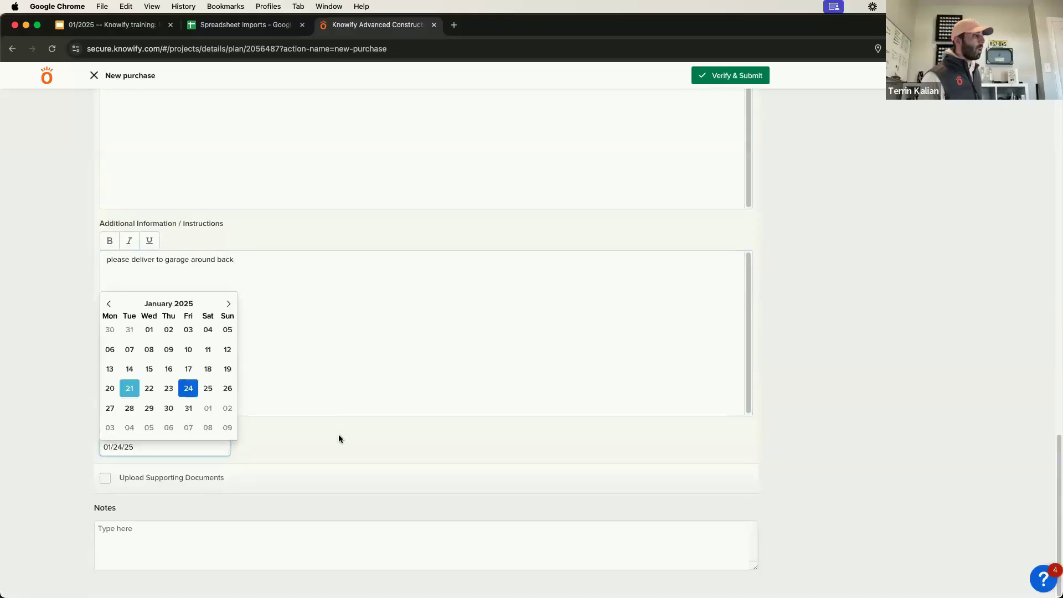
{"action": "left_click", "coordinate": [386, 382]}
Verify and submit the ABC Supply purchase order.
{"action": "scroll", "coordinate": [386, 385], "scroll_direction": "up", "scroll_amount": 4}
{"action": "left_click", "coordinate": [383, 384]}
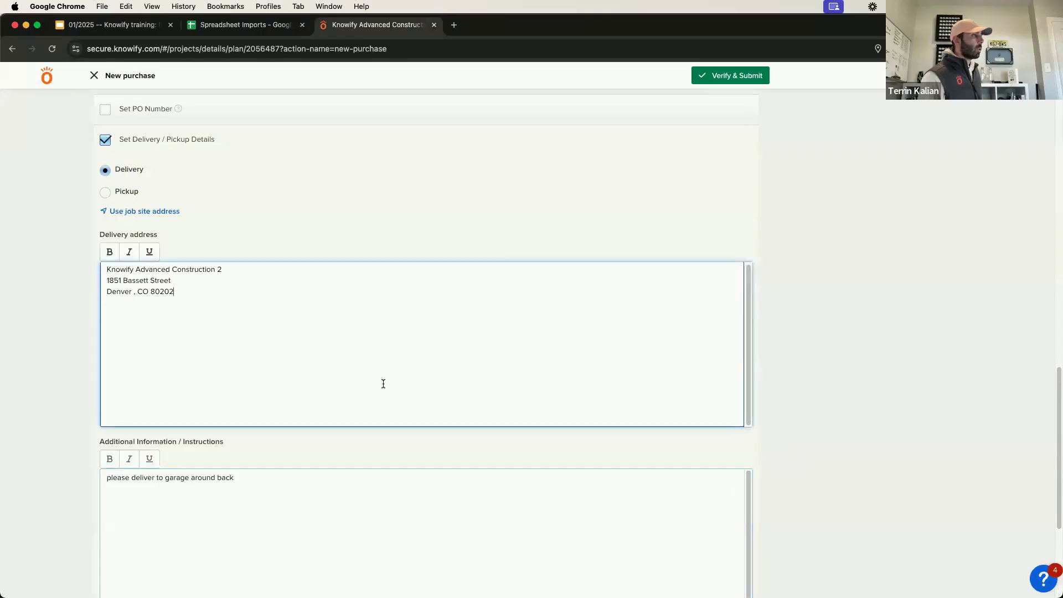
{"action": "left_click", "coordinate": [733, 76]}
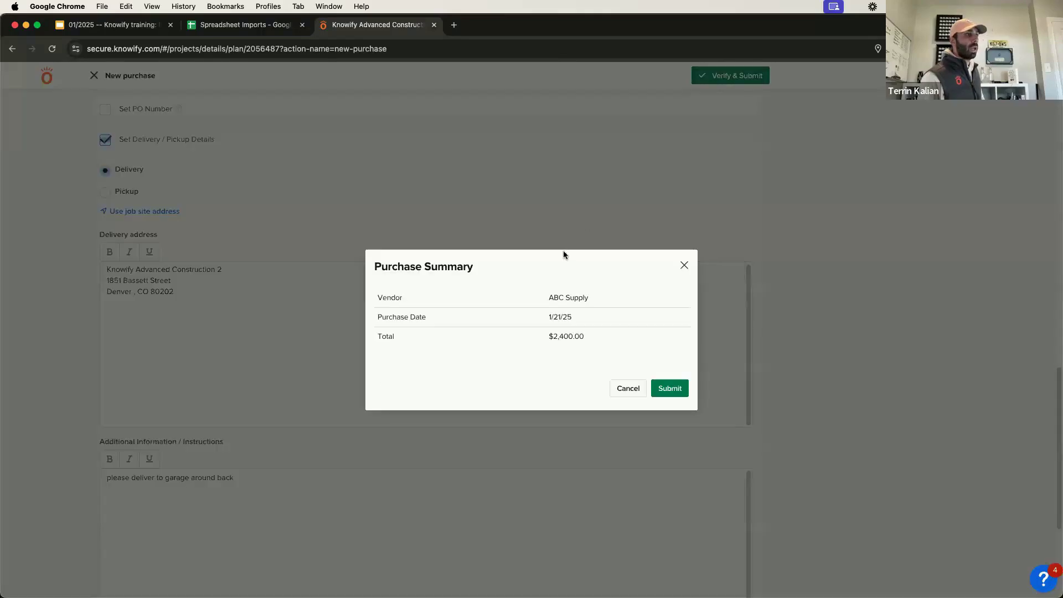
{"action": "left_click", "coordinate": [672, 389]}
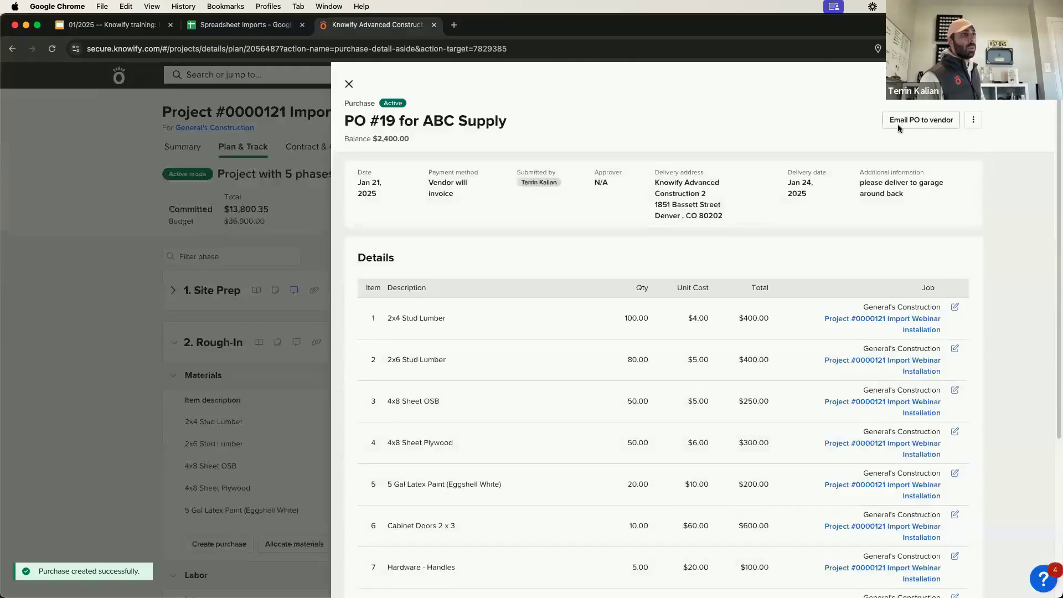
Open the submitted purchase order's email form, review its PDF preview, shipping and additional information, and return to the project without sending.
{"action": "left_click", "coordinate": [899, 125]}
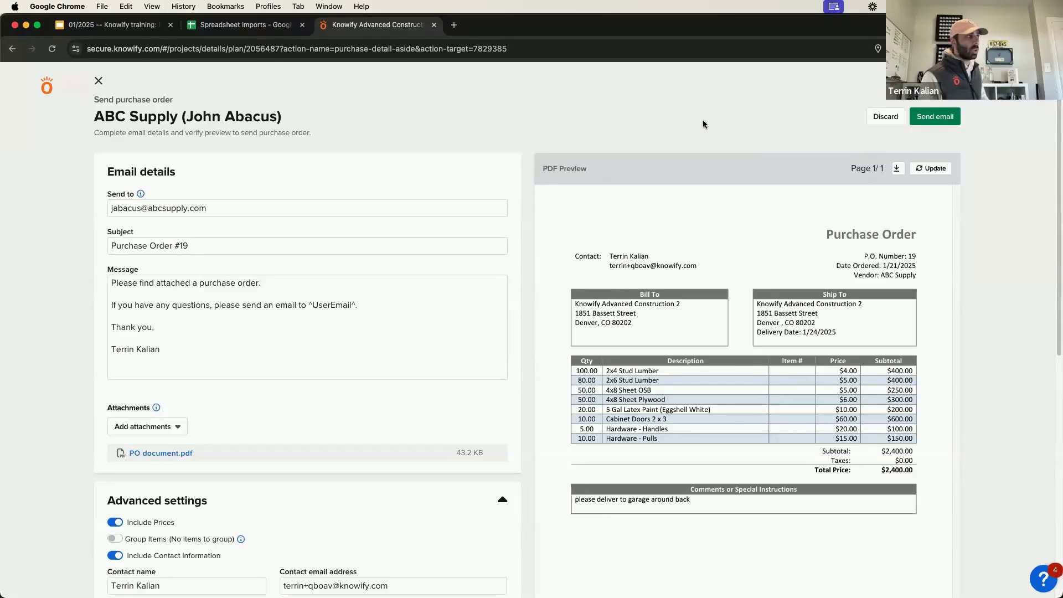
{"action": "scroll", "coordinate": [285, 497], "scroll_direction": "down", "scroll_amount": 4}
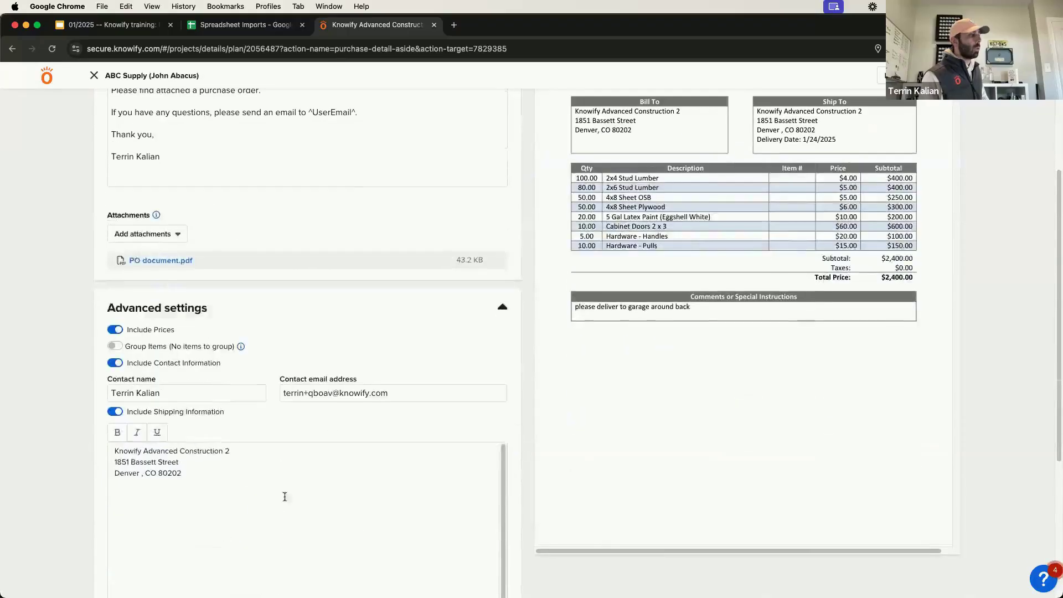
{"action": "left_click", "coordinate": [285, 497]}
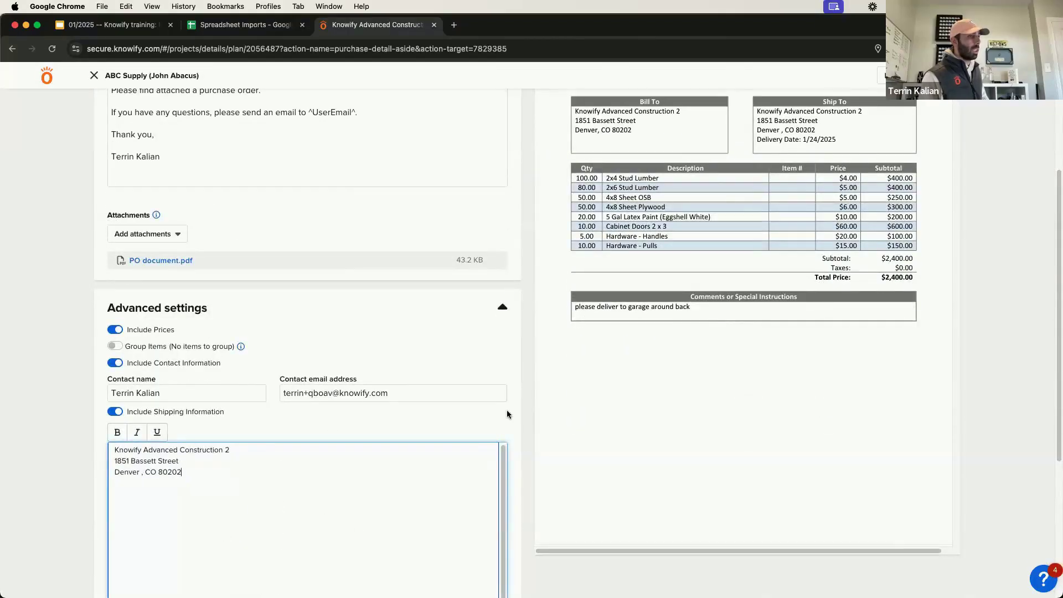
{"action": "scroll", "coordinate": [507, 414], "scroll_direction": "down", "scroll_amount": 2}
{"action": "triple_click", "coordinate": [276, 585]}
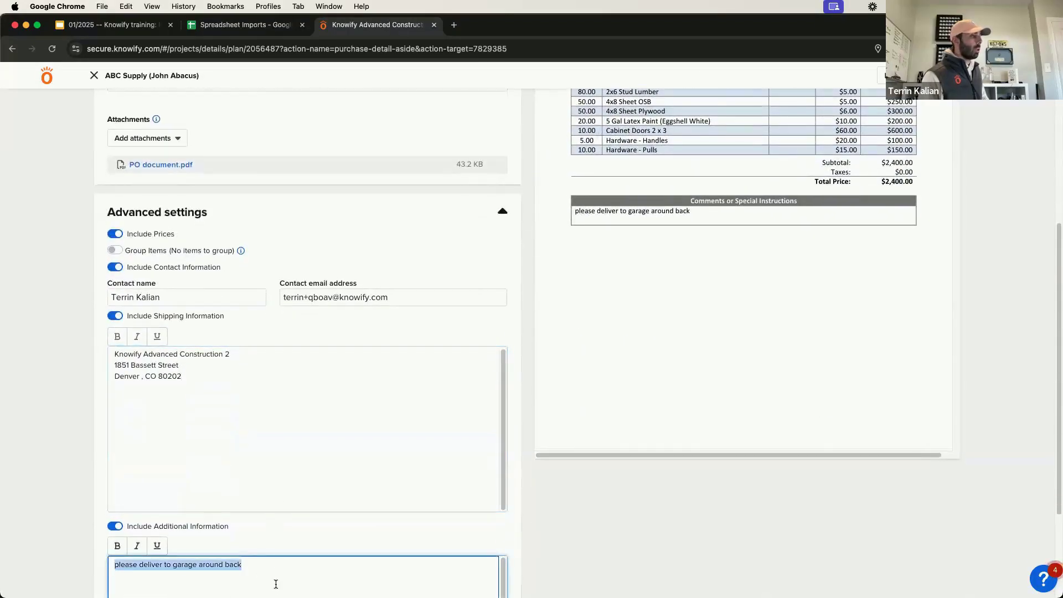
{"action": "triple_click", "coordinate": [285, 567]}
{"action": "left_click", "coordinate": [285, 572]}
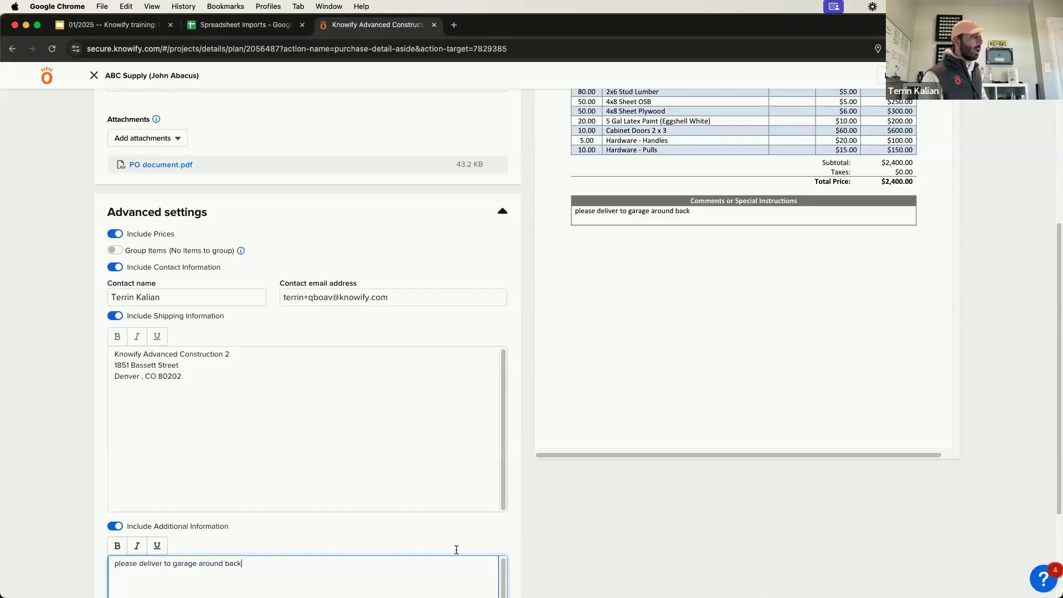
{"action": "scroll", "coordinate": [519, 543], "scroll_direction": "down", "scroll_amount": 3}
{"action": "scroll", "coordinate": [537, 535], "scroll_direction": "up", "scroll_amount": 8}
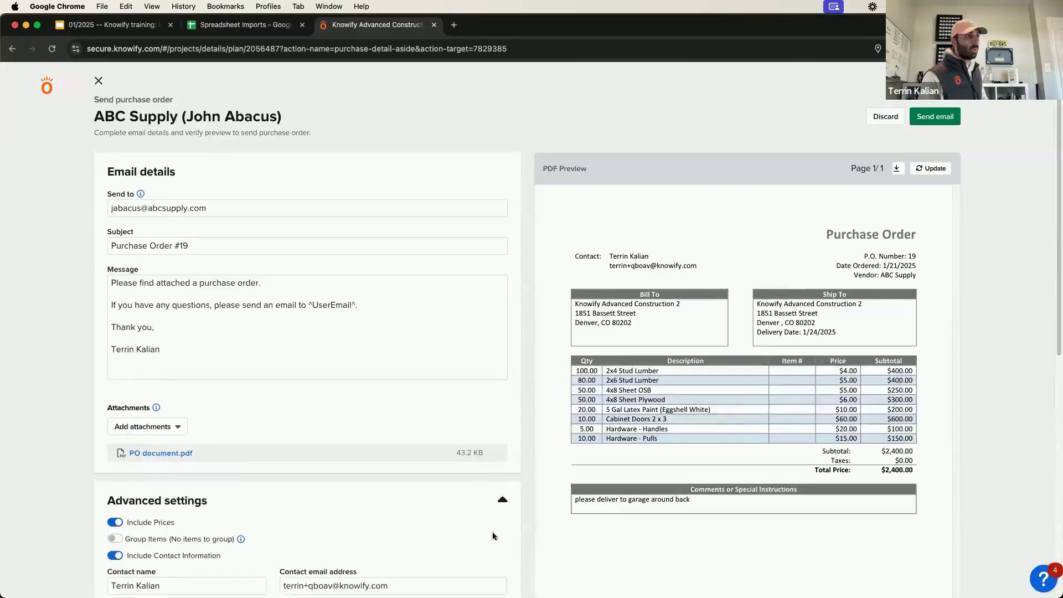
{"action": "left_click", "coordinate": [96, 82]}
{"action": "left_click", "coordinate": [350, 84]}
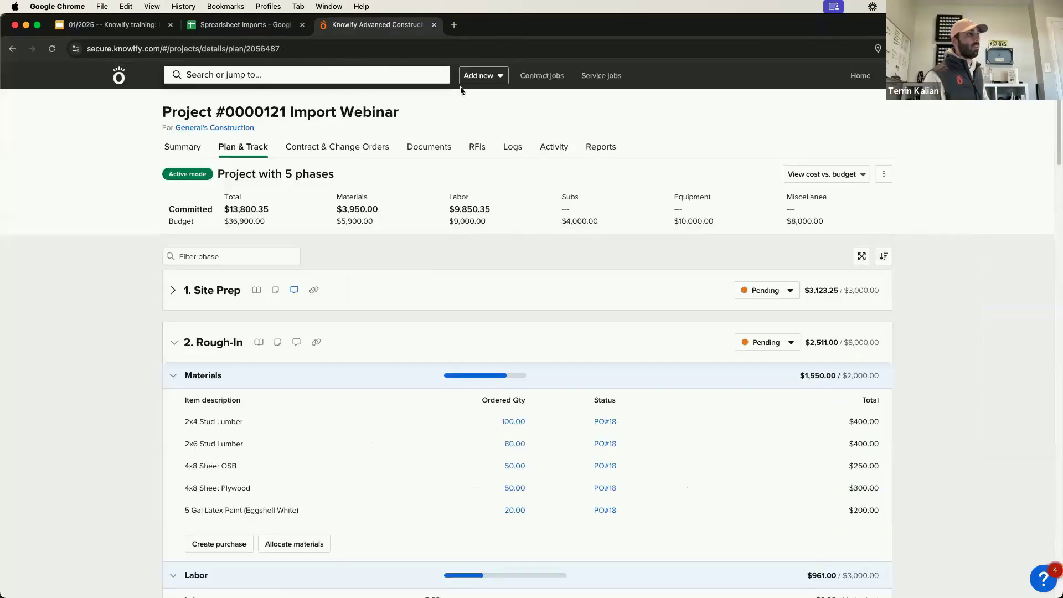
Start a new blank purchase order outside the phase budget and choose ABC Supply as the vendor.
{"action": "left_click", "coordinate": [482, 76]}
{"action": "left_click", "coordinate": [653, 126]}
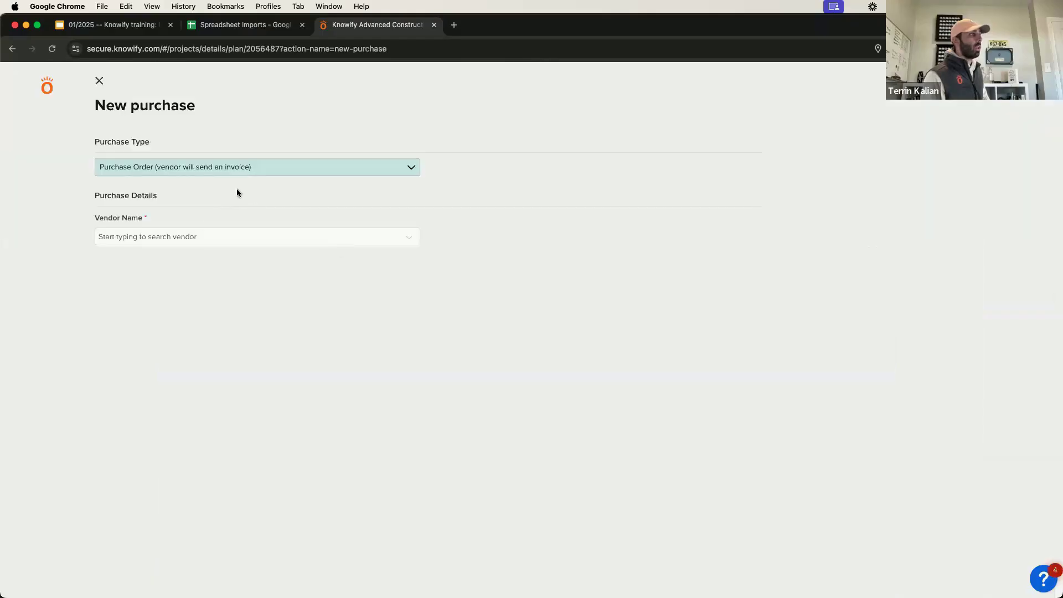
{"action": "left_click", "coordinate": [210, 236]}
{"action": "left_click", "coordinate": [200, 281]}
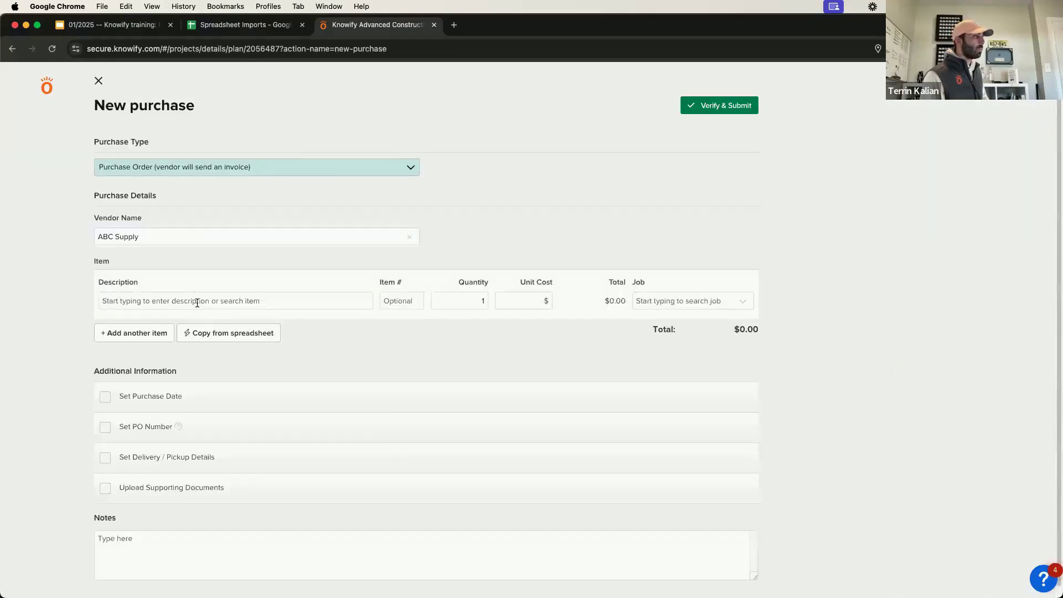
Add the 2AWG Wire (1 foot) item and assign it to the Site Prep phase of the Import Webinar project.
{"action": "left_click", "coordinate": [196, 301]}
{"action": "left_click", "coordinate": [166, 343]}
{"action": "left_click", "coordinate": [710, 297]}
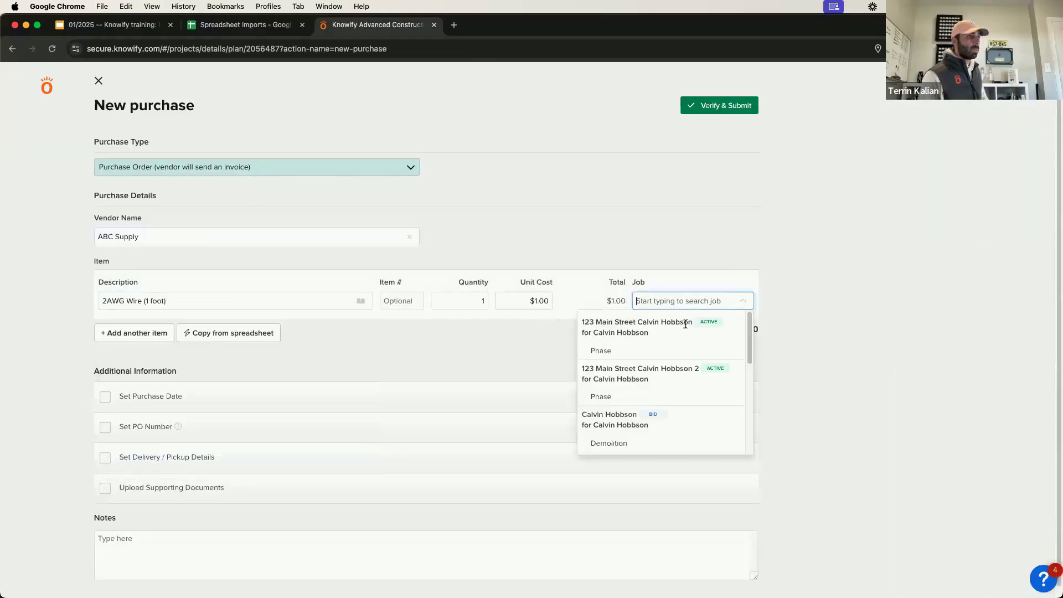
{"action": "type", "text": "webin"}
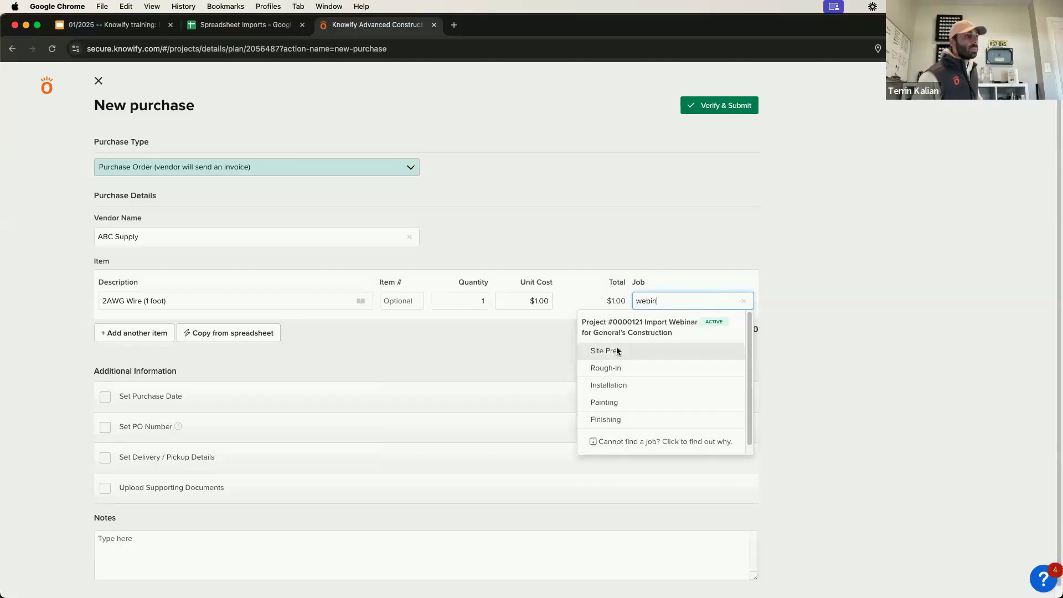
{"action": "left_click", "coordinate": [605, 351]}
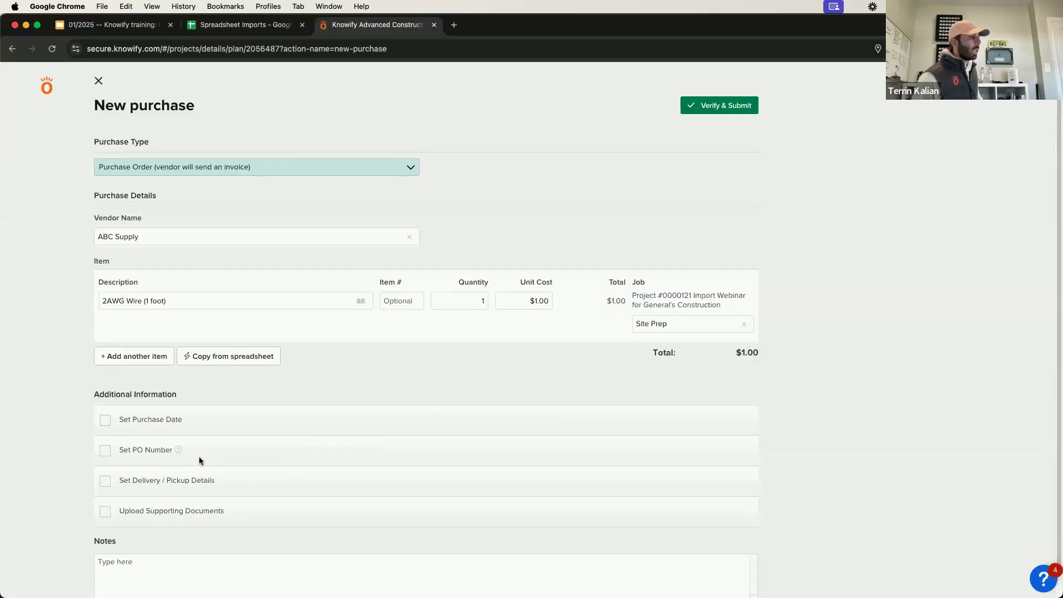
Set the order for pickup on 01/22/25 with the instructions "please have it outside and ready by 9am".
{"action": "left_click", "coordinate": [109, 481]}
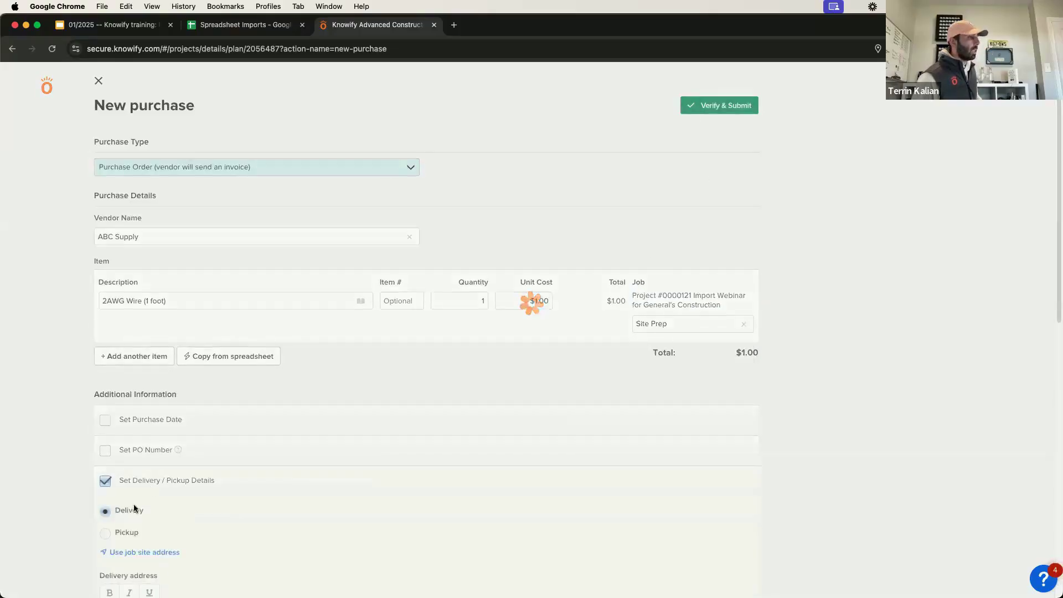
{"action": "left_click", "coordinate": [123, 529]}
{"action": "scroll", "coordinate": [166, 493], "scroll_direction": "down", "scroll_amount": 6}
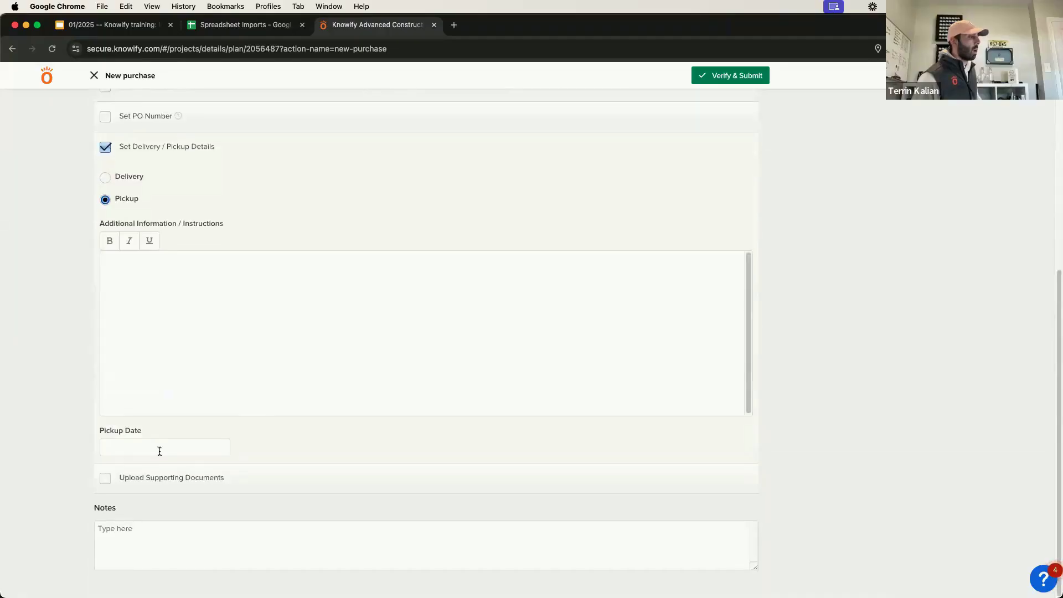
{"action": "left_click", "coordinate": [159, 448]}
{"action": "left_click", "coordinate": [213, 353]}
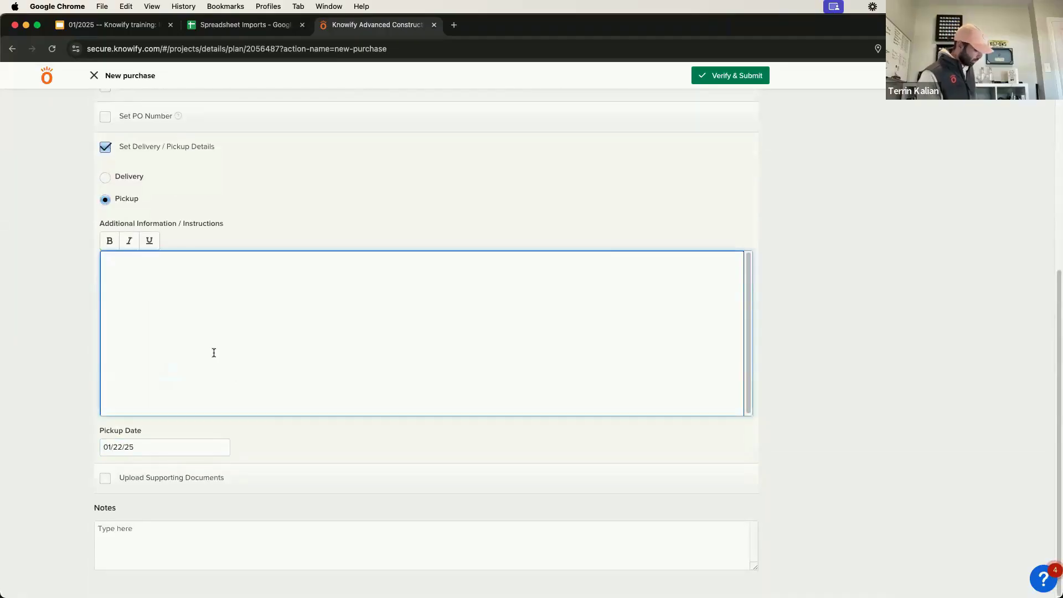
{"action": "type", "text": "please h"}
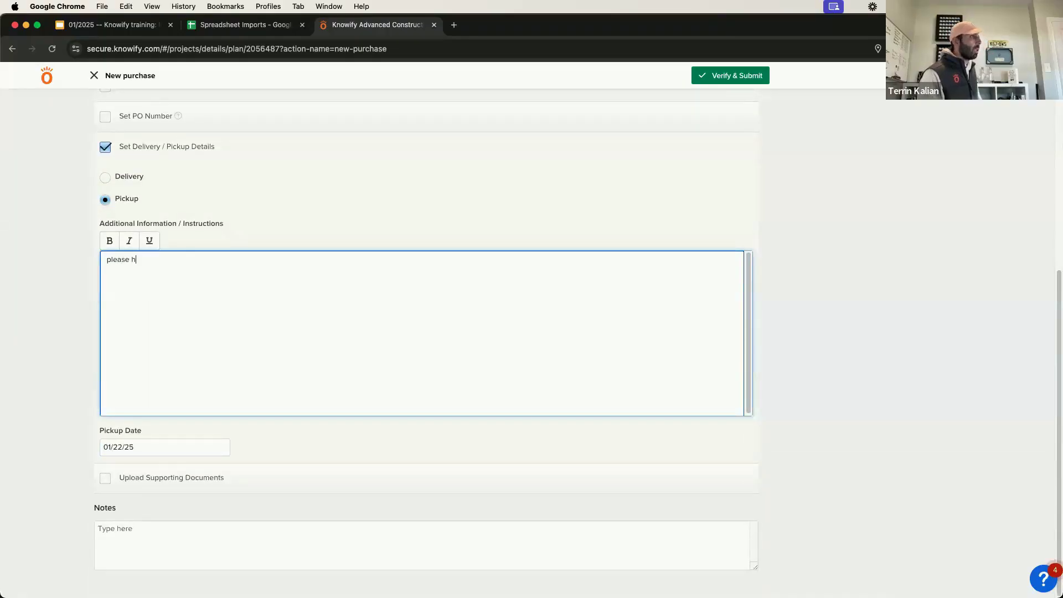
{"action": "type", "text": "ave it outside and ready by 9am"}
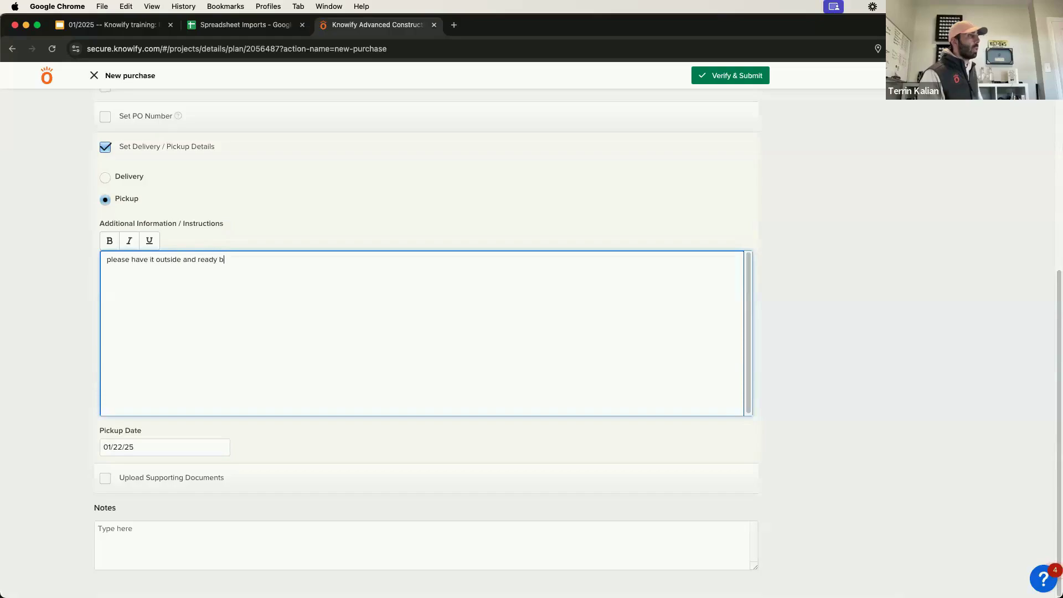
Verify and submit the ABC Supply wire order, leaving its email form without sending.
{"action": "left_click", "coordinate": [765, 76]}
{"action": "left_click", "coordinate": [669, 387]}
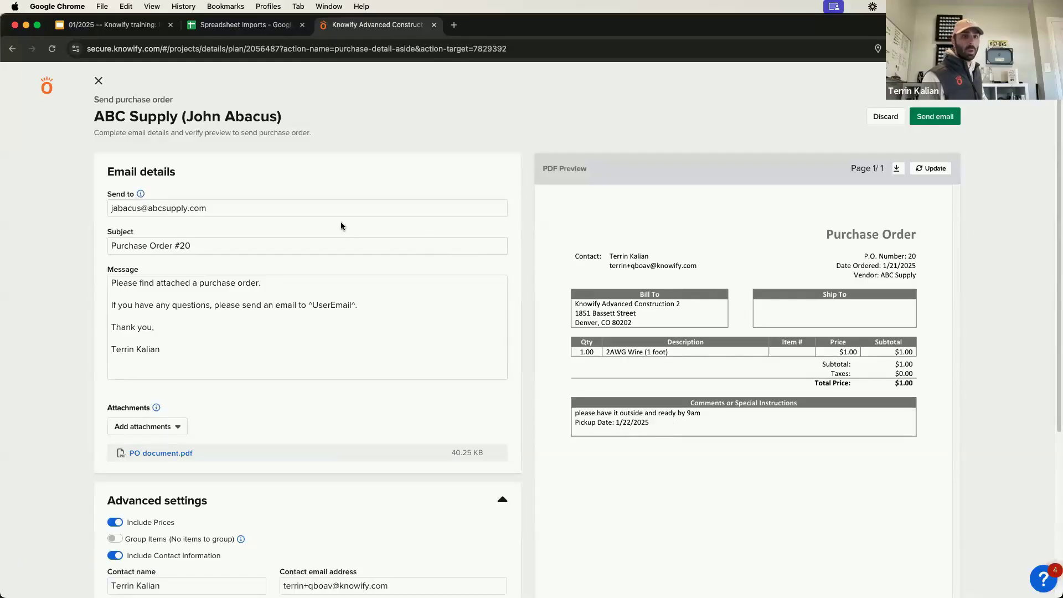
{"action": "left_click", "coordinate": [99, 82]}
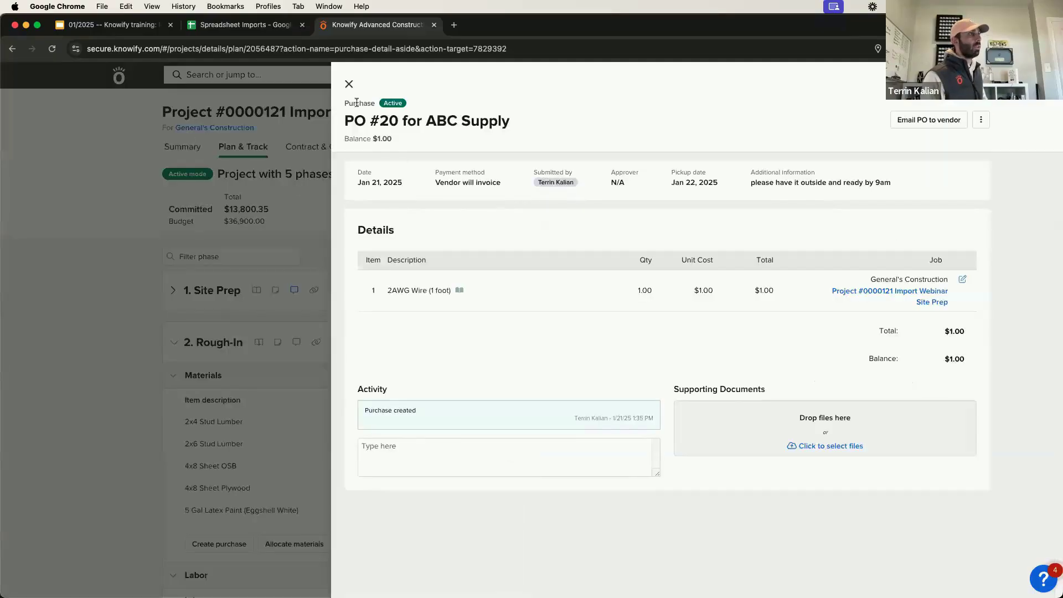
Check the submitted wire order's details and return to the project plan.
{"action": "mouse_move", "coordinate": [344, 103]}
{"action": "left_mouse_down"}
{"action": "mouse_move", "coordinate": [370, 124]}
{"action": "mouse_move", "coordinate": [518, 129]}
{"action": "mouse_move", "coordinate": [345, 102]}
{"action": "left_mouse_up"}
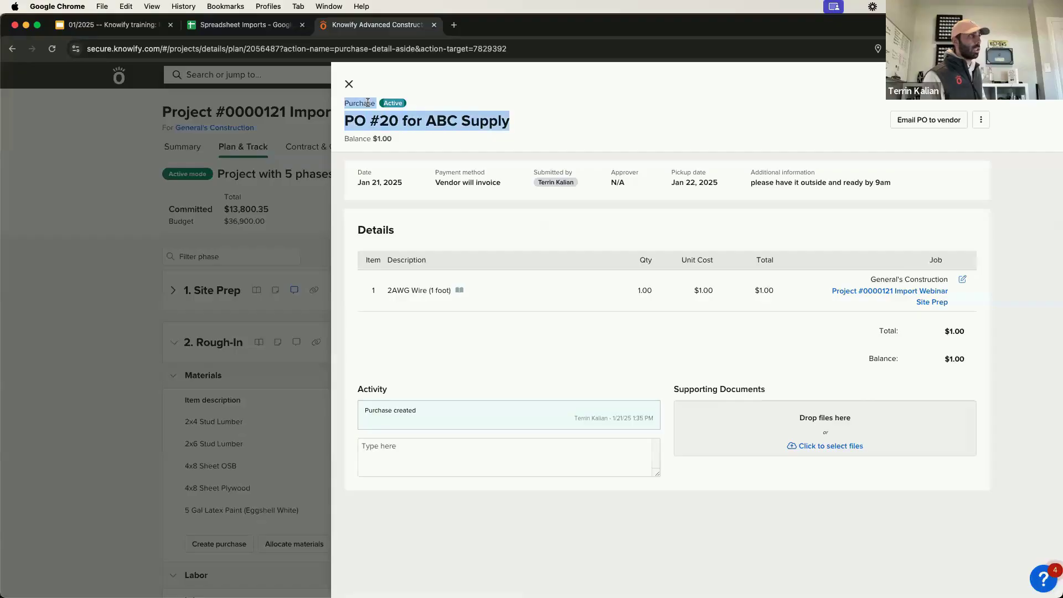
{"action": "left_click", "coordinate": [368, 104]}
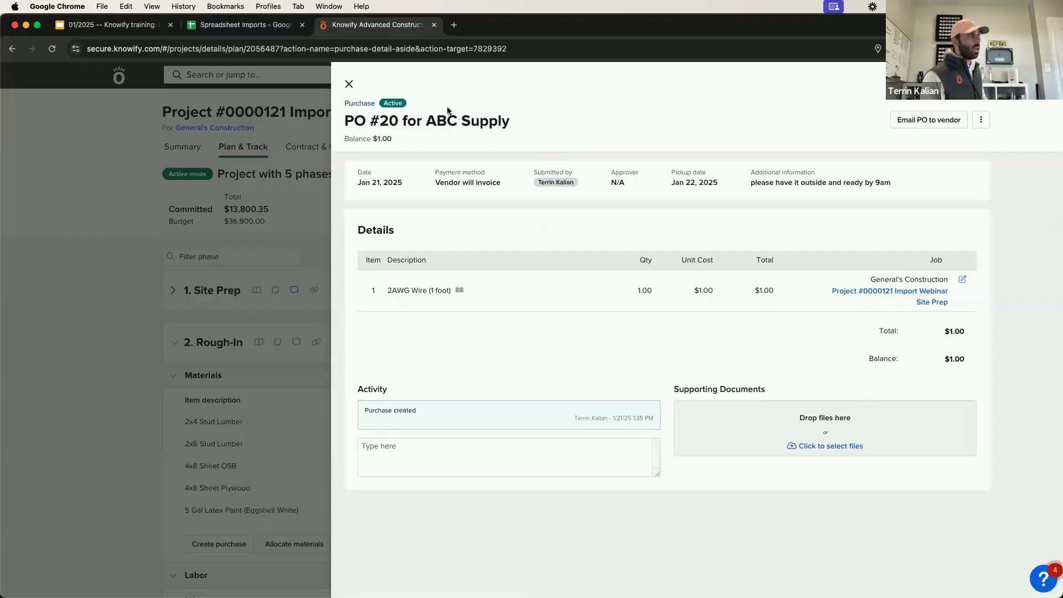
{"action": "left_click", "coordinate": [348, 85]}
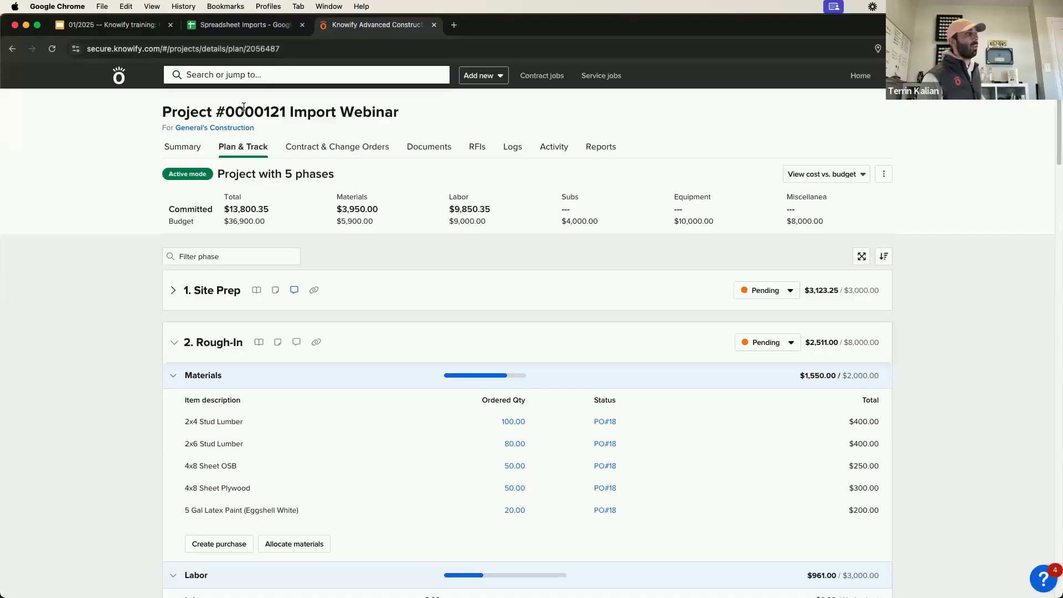
Start a new bill by vendor name for ABC Supply.
{"action": "left_click", "coordinate": [473, 77]}
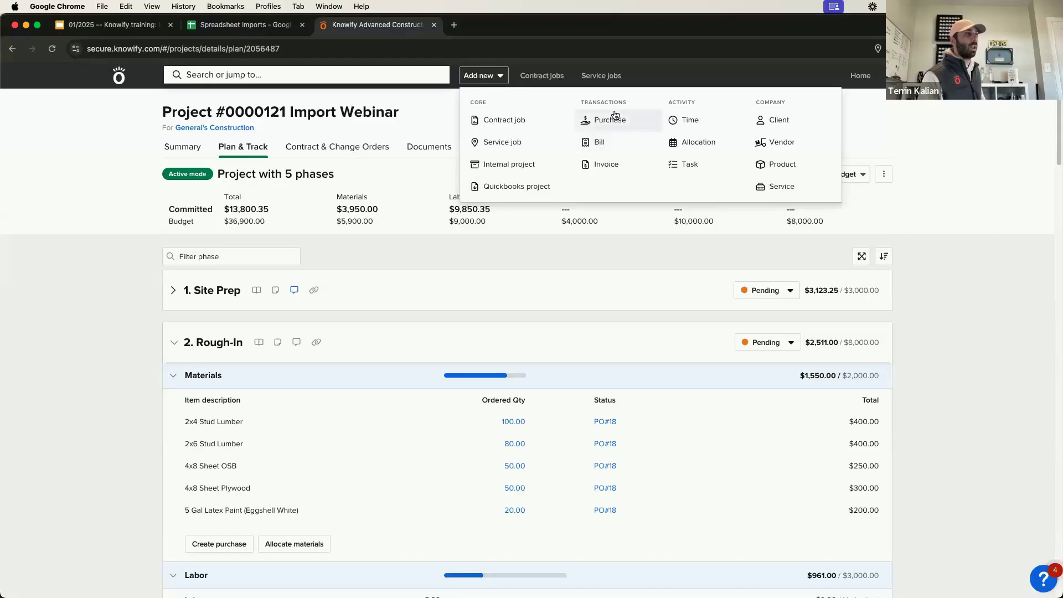
{"action": "left_click", "coordinate": [616, 146]}
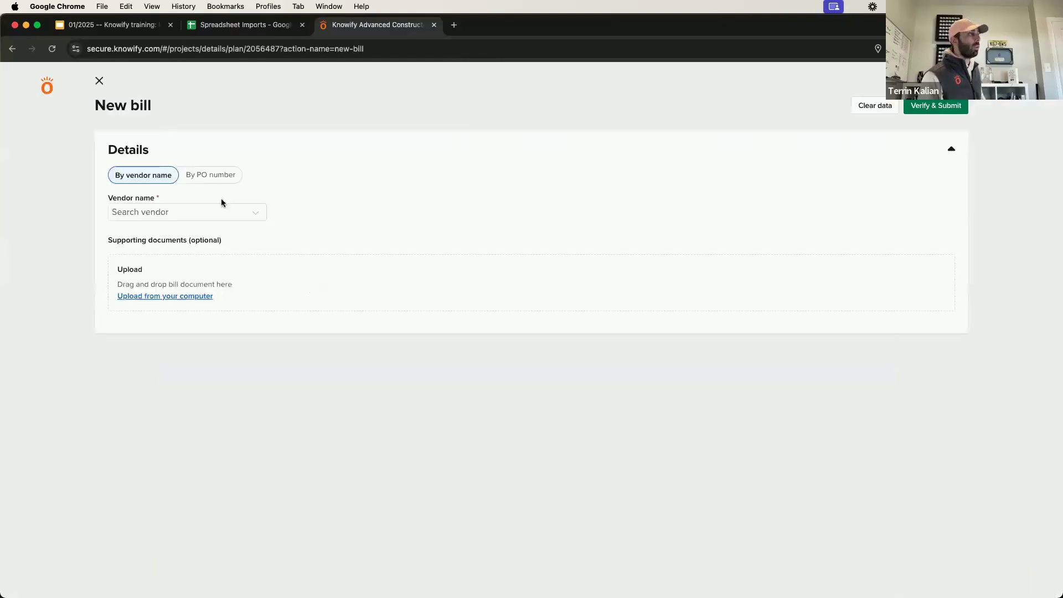
{"action": "left_click", "coordinate": [191, 213]}
{"action": "left_click", "coordinate": [181, 249]}
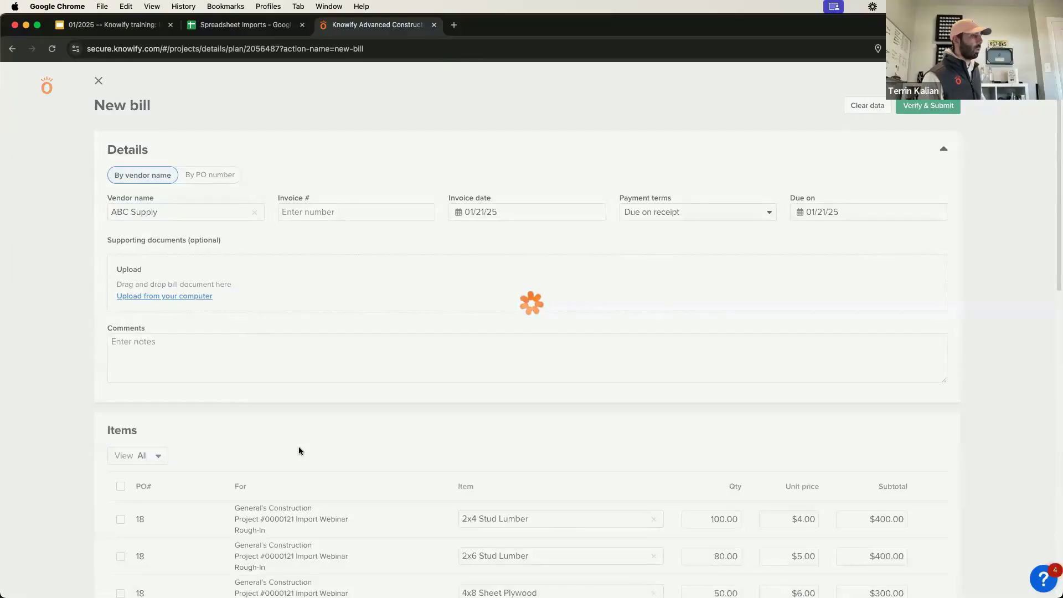
Add a manual item to the bill and assign it to the Import Webinar project's Site Prep phase.
{"action": "scroll", "coordinate": [311, 443], "scroll_direction": "down", "scroll_amount": 10}
{"action": "left_click", "coordinate": [166, 364]}
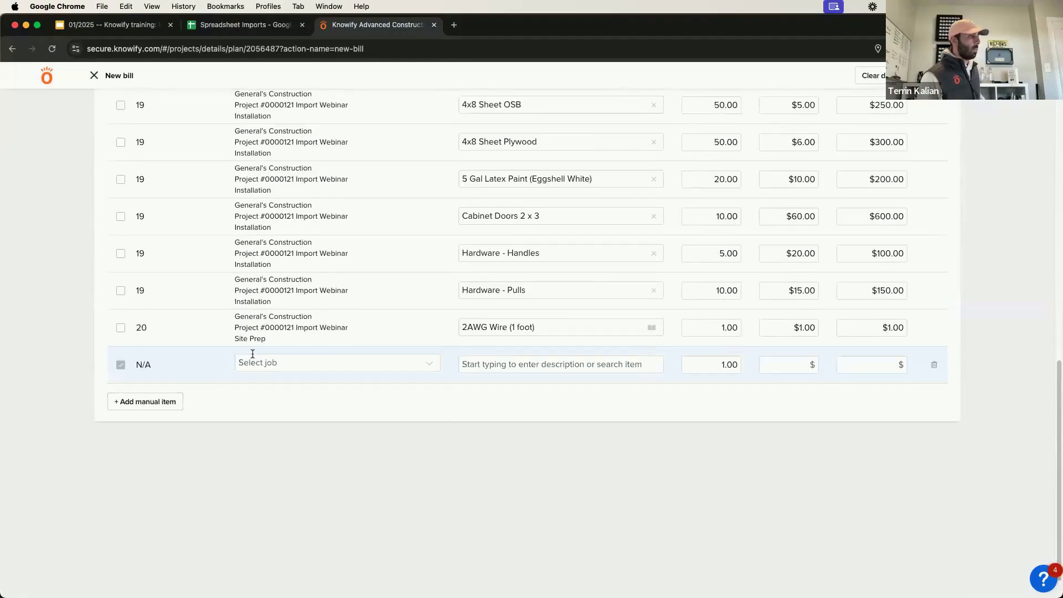
{"action": "left_click", "coordinate": [254, 363]}
{"action": "type", "text": "webi"}
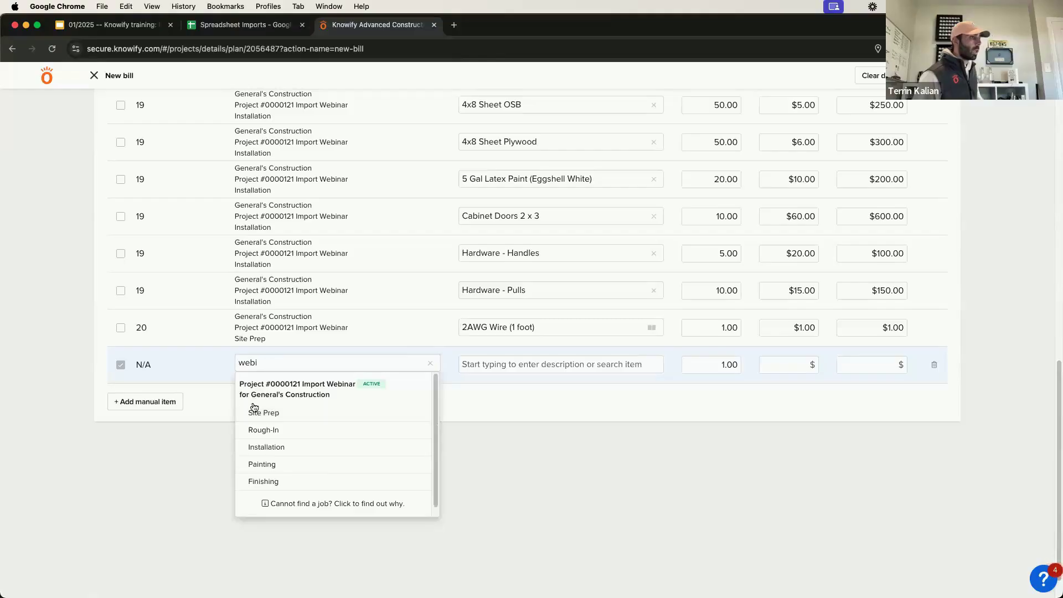
{"action": "left_click", "coordinate": [361, 409]}
Describe the manual bill item as "Credit" and set its unit price to -100.
{"action": "left_click", "coordinate": [496, 368]}
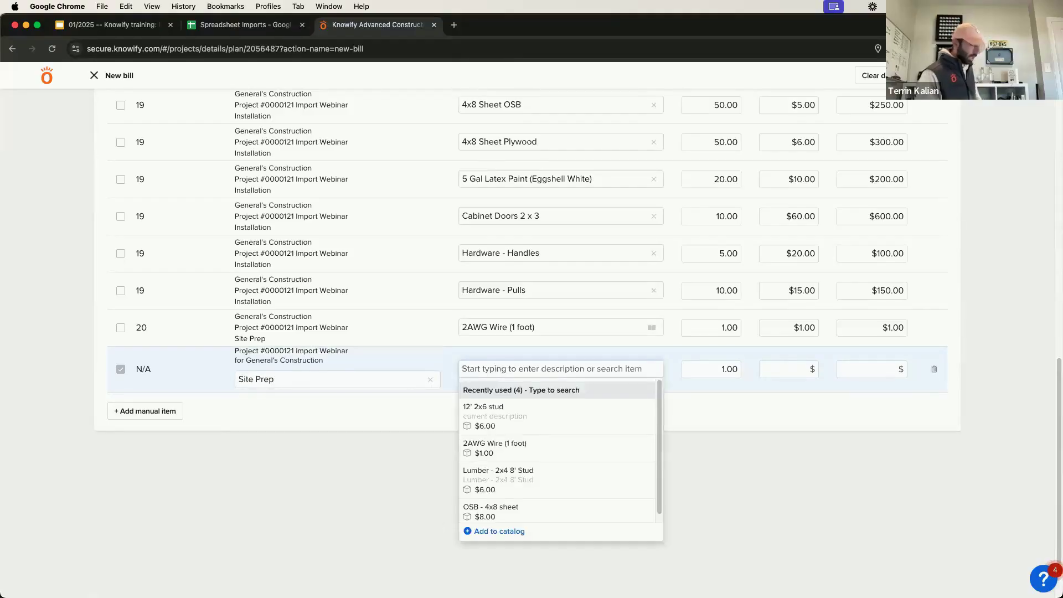
{"action": "type", "text": "Refund"}
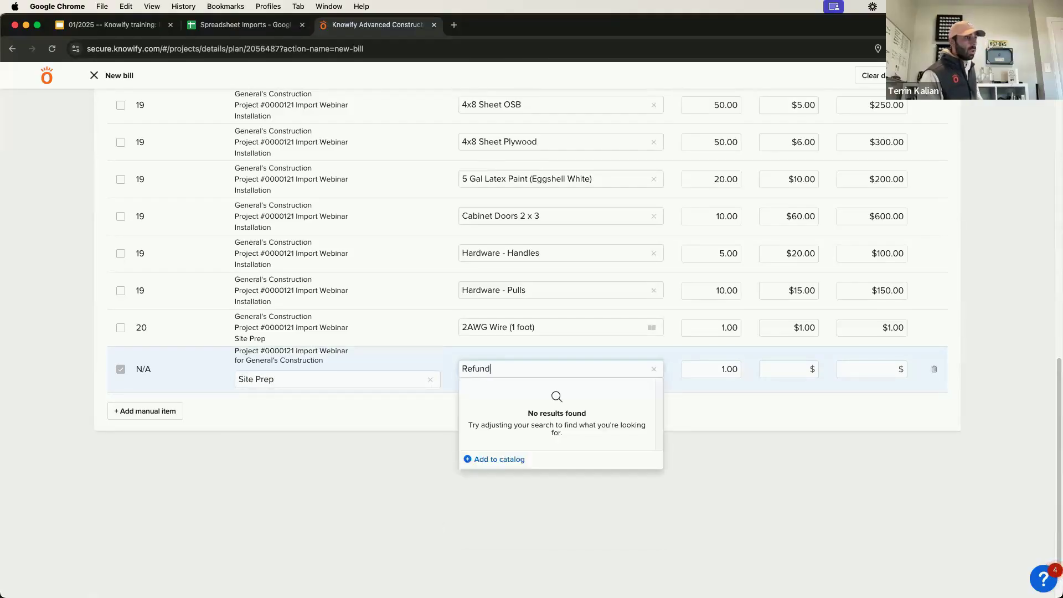
{"action": "key", "text": "alt+BackSpace"}
{"action": "type", "text": "Credit"}
{"action": "key", "text": "Tab"}
{"action": "key", "text": "Tab"}
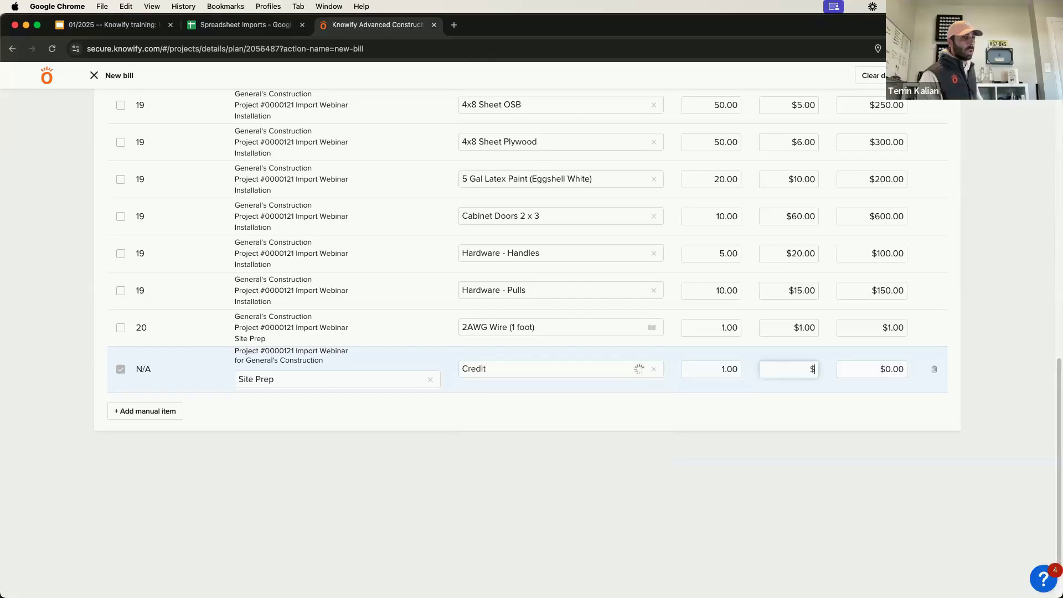
{"action": "type", "text": "-100"}
Verify and submit the credit bill with Send to QuickBooks enabled, and return to the project plan.
{"action": "scroll", "coordinate": [427, 316], "scroll_direction": "up", "scroll_amount": 1}
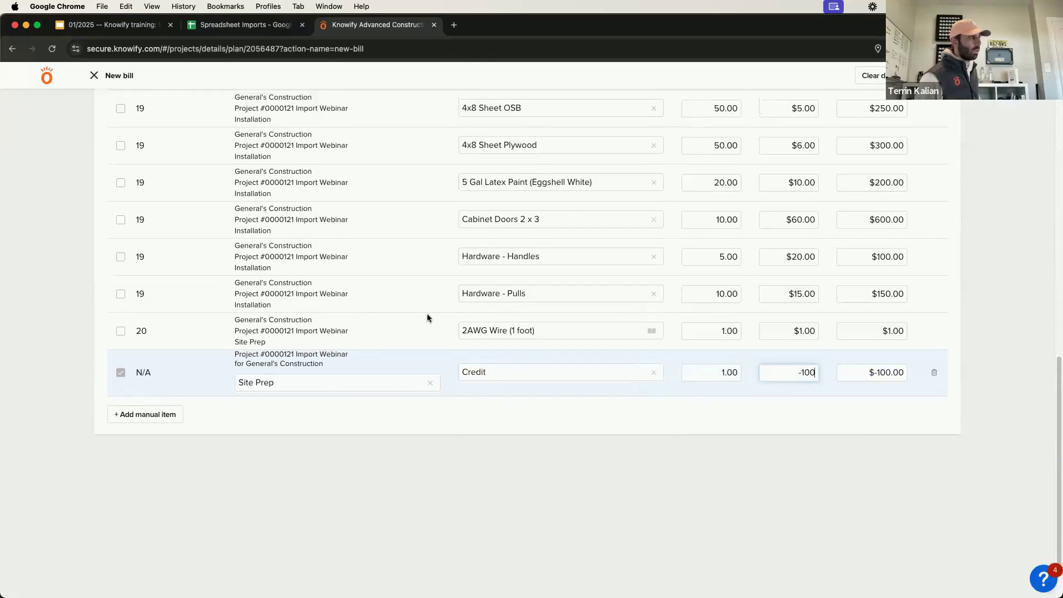
{"action": "left_click", "coordinate": [939, 75]}
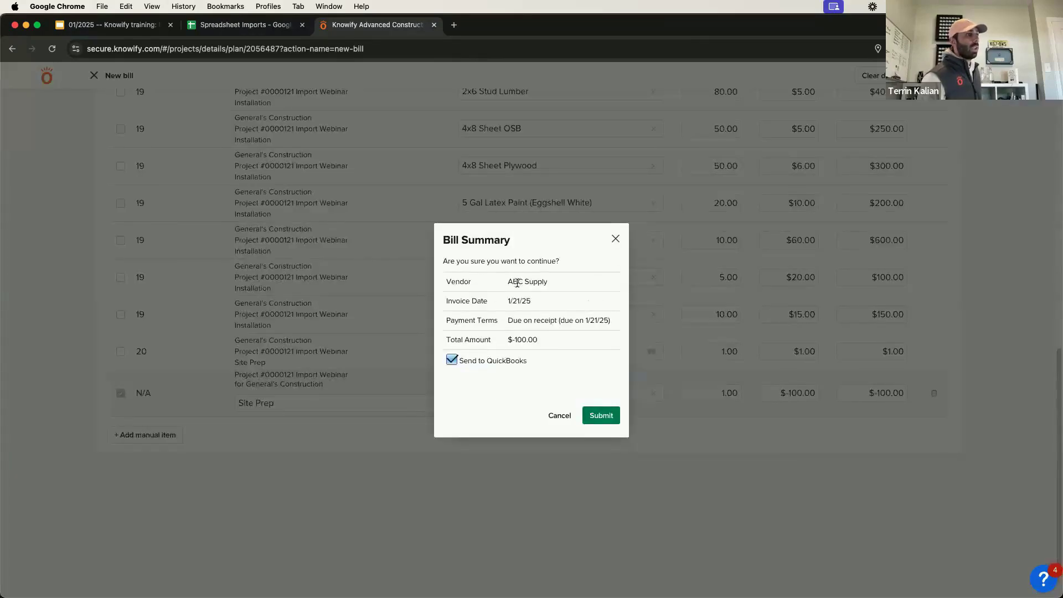
{"action": "left_click", "coordinate": [601, 416]}
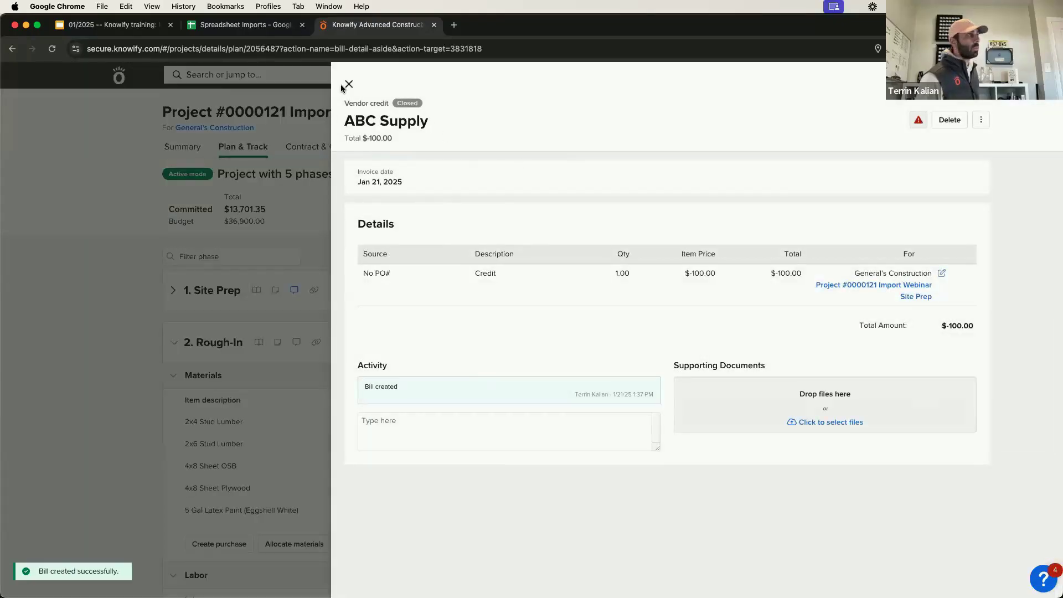
{"action": "left_click", "coordinate": [348, 85]}
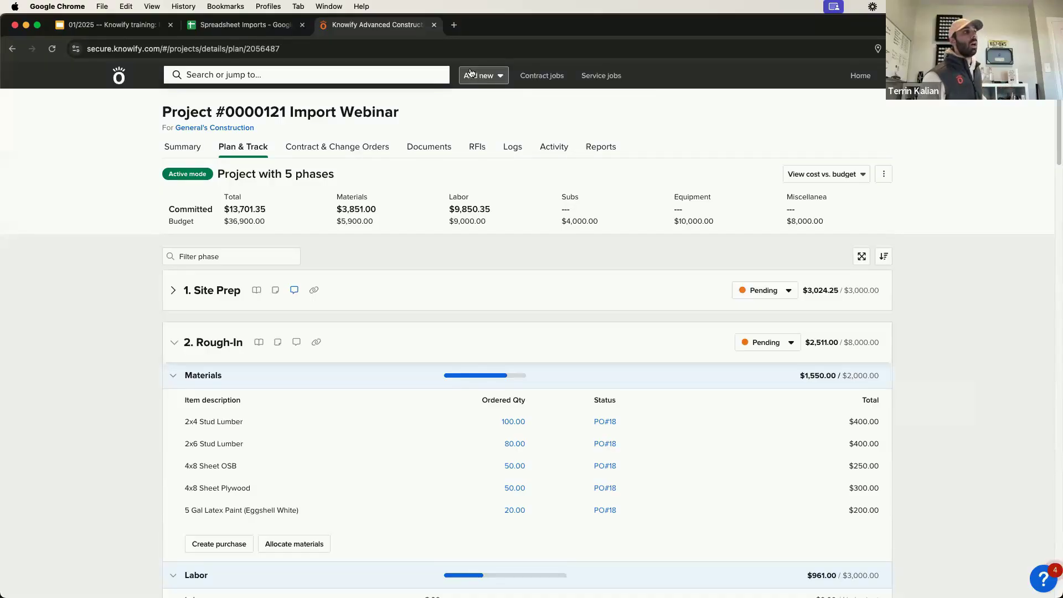
Start a new purchase as an expense paid with credit card, using the Master Card account and Home Depot as vendor.
{"action": "left_click", "coordinate": [470, 72]}
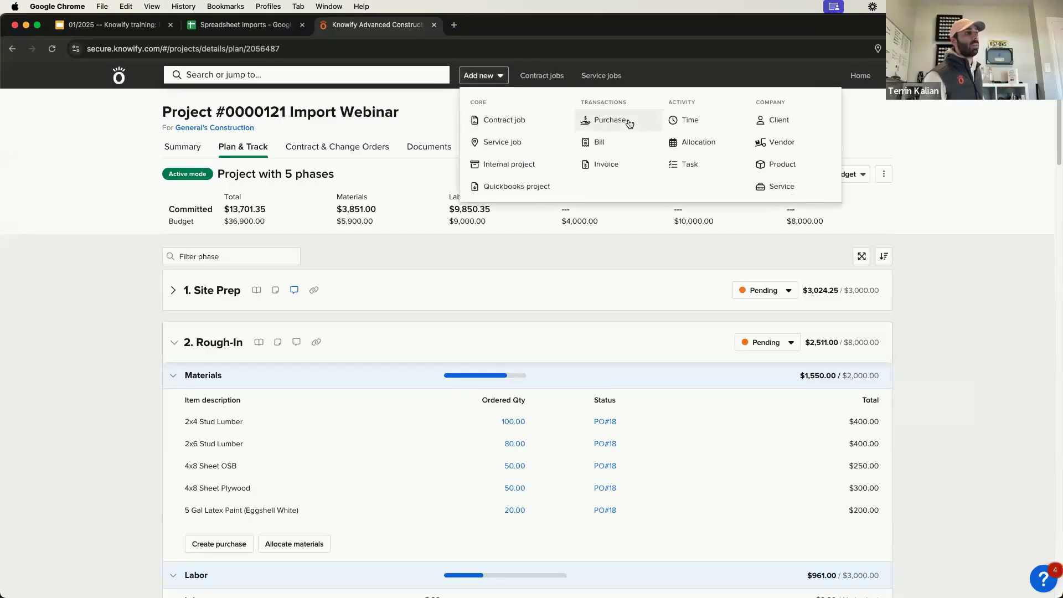
{"action": "left_click", "coordinate": [609, 120]}
{"action": "left_click", "coordinate": [149, 167]}
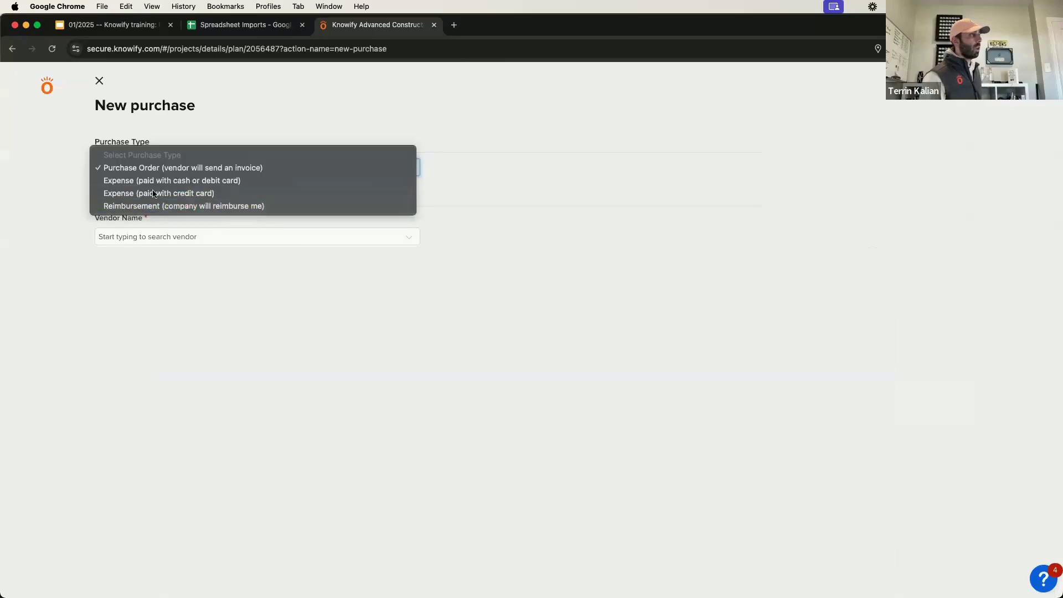
{"action": "left_click", "coordinate": [179, 198]}
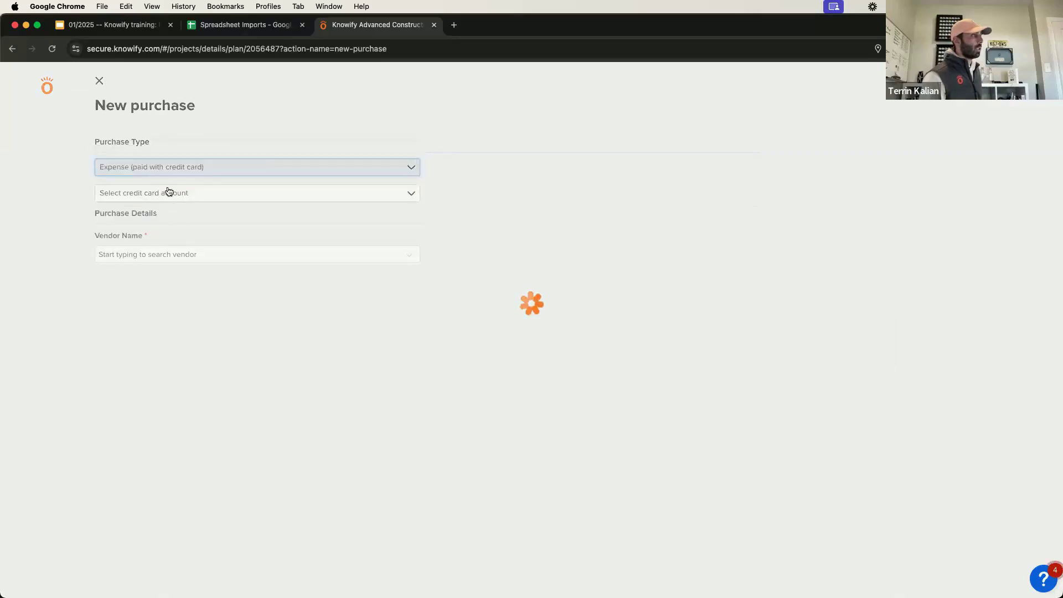
{"action": "left_click", "coordinate": [197, 193]}
{"action": "left_click", "coordinate": [170, 208]}
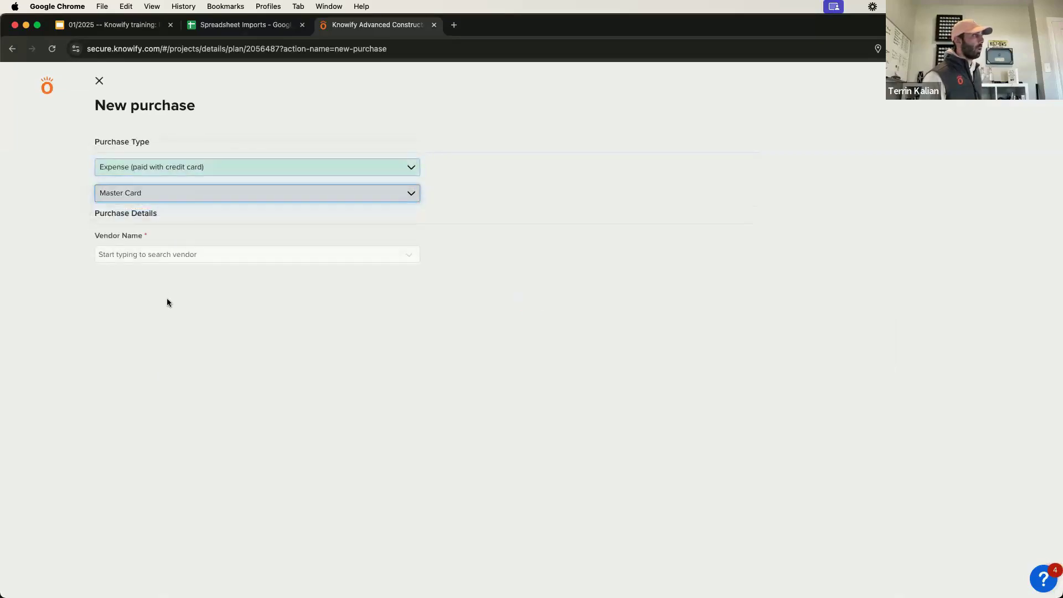
{"action": "left_click", "coordinate": [188, 253]}
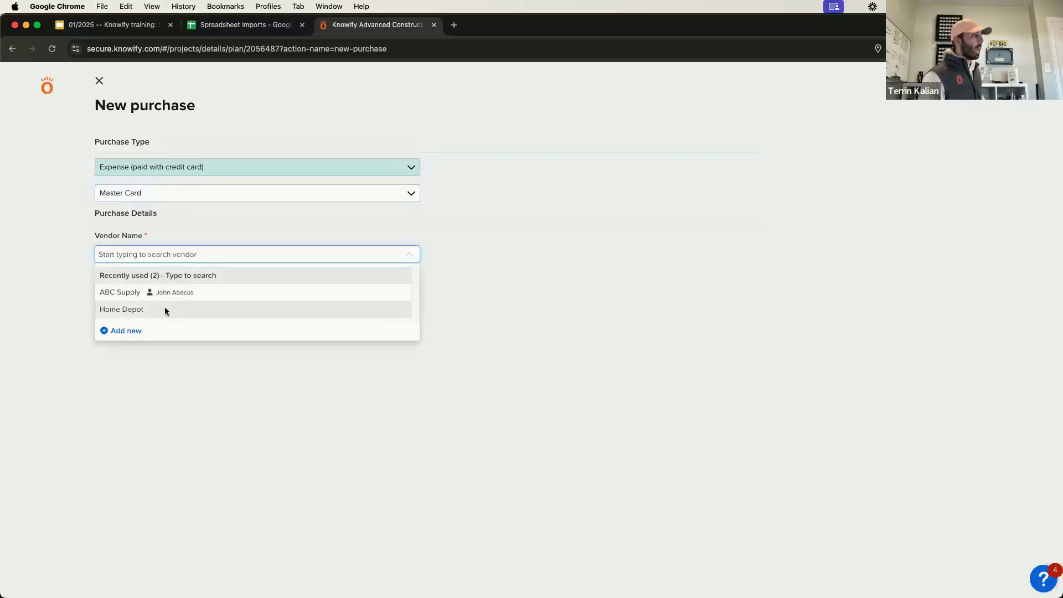
{"action": "left_click", "coordinate": [167, 309]}
Add the 8' Pipe item to the Home Depot expense with a quantity of -10.
{"action": "left_click", "coordinate": [180, 318]}
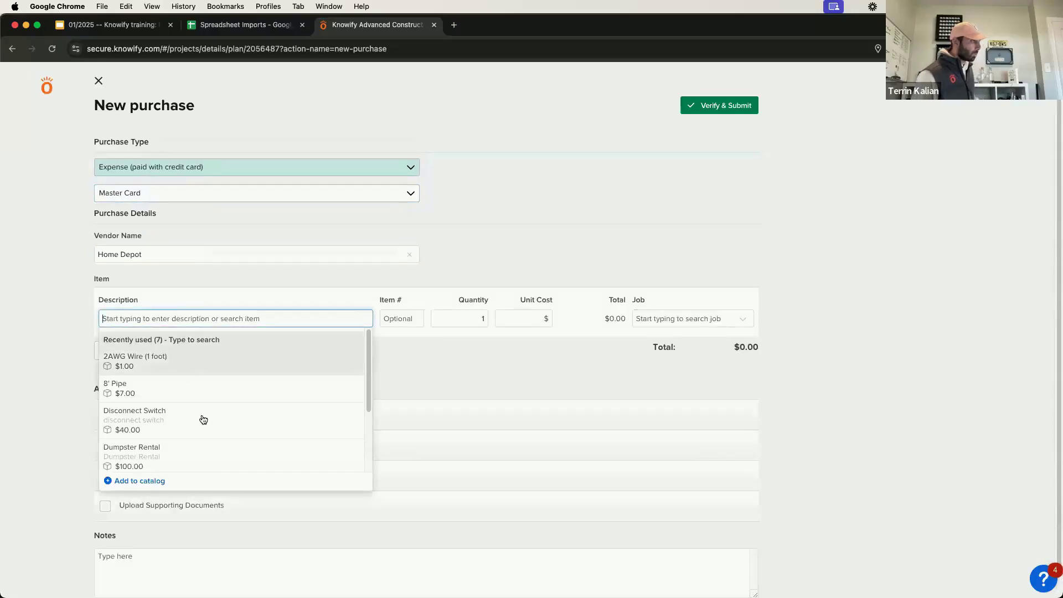
{"action": "left_click", "coordinate": [199, 389]}
{"action": "left_click", "coordinate": [469, 320]}
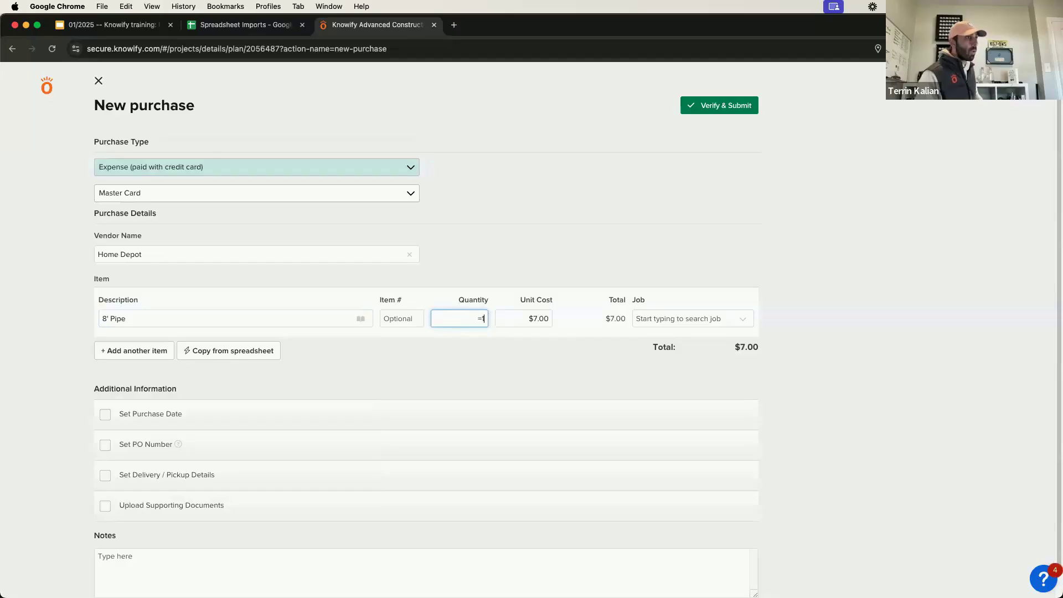
{"action": "key", "text": "BackSpace"}
{"action": "type", "text": "-10"}
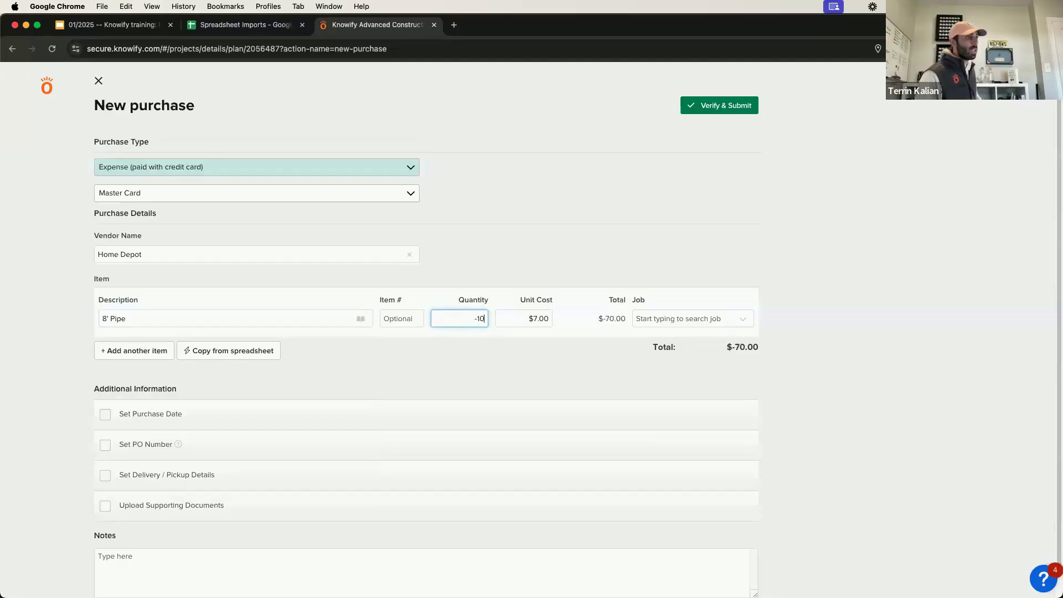
Assign the 8' Pipe item to the Installation phase of the Import Webinar project.
{"action": "left_click", "coordinate": [672, 319]}
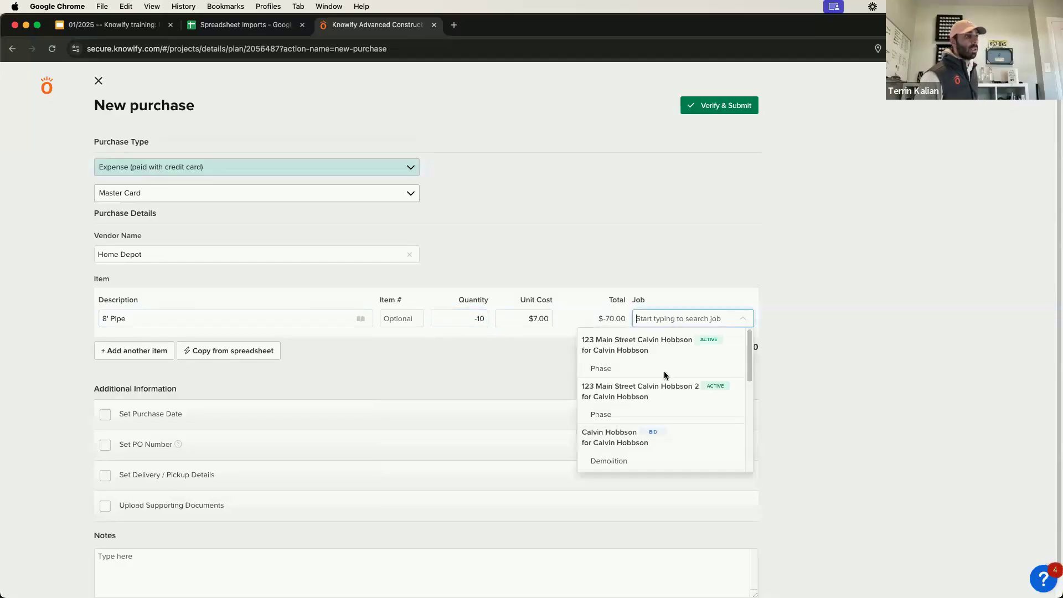
{"action": "type", "text": "webinar"}
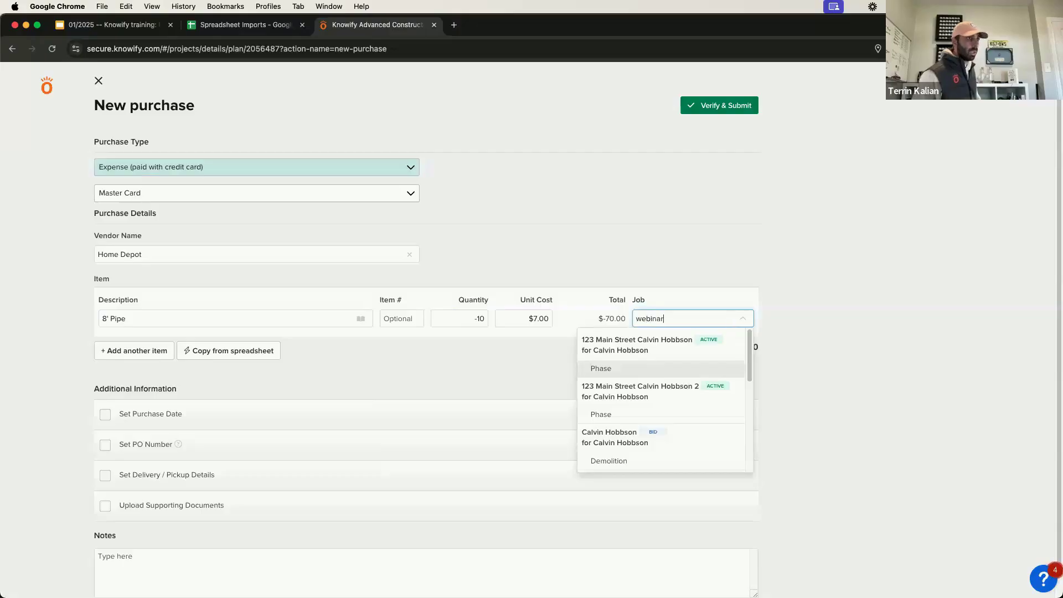
{"action": "left_click", "coordinate": [633, 407]}
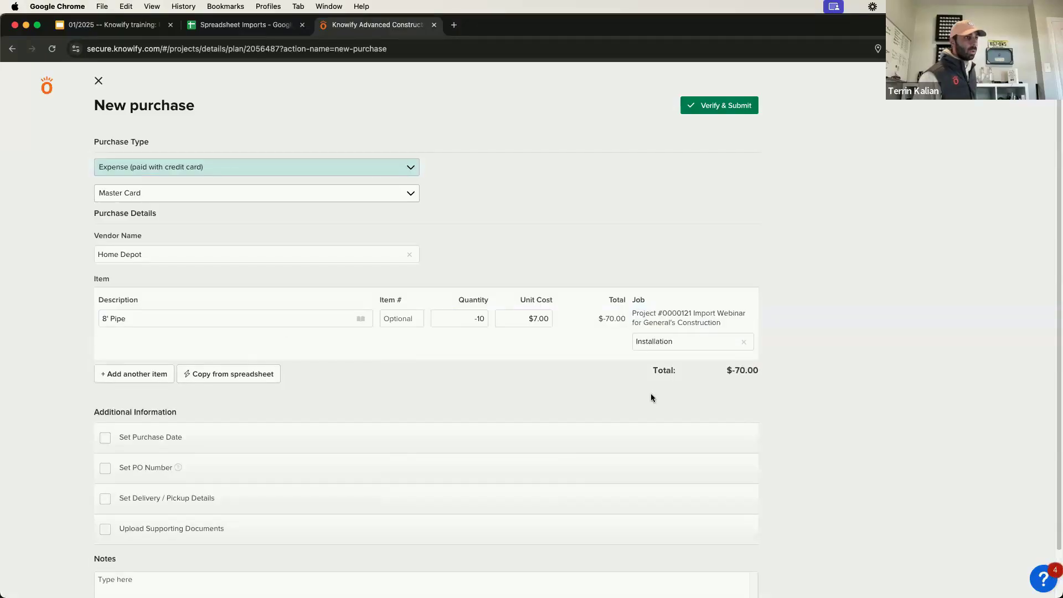
Verify and submit the Home Depot return expense with Send to QuickBooks enabled, and return to the project plan.
{"action": "left_click", "coordinate": [700, 109]}
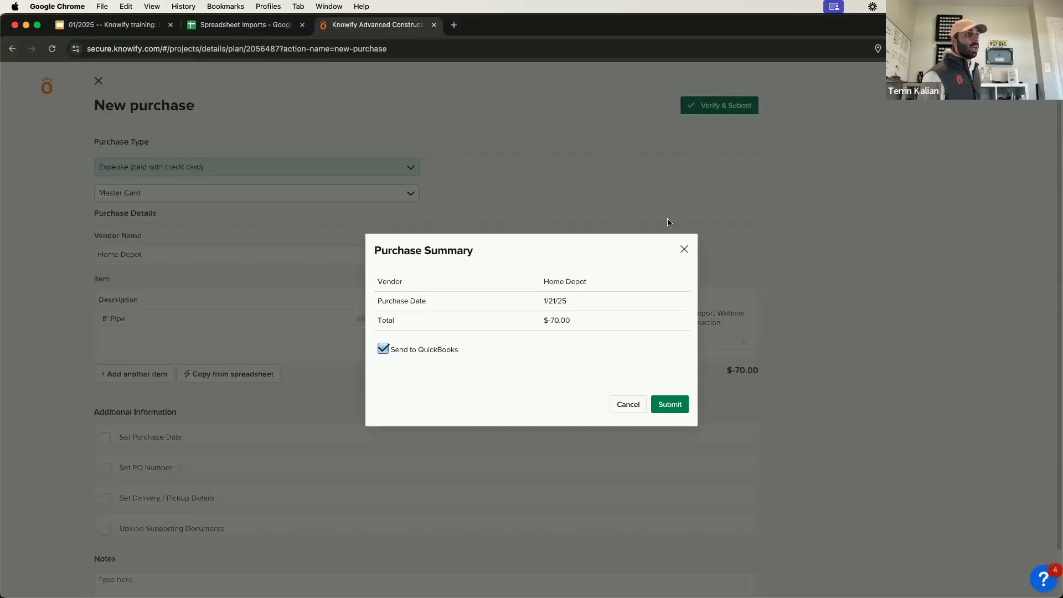
{"action": "left_click", "coordinate": [673, 403]}
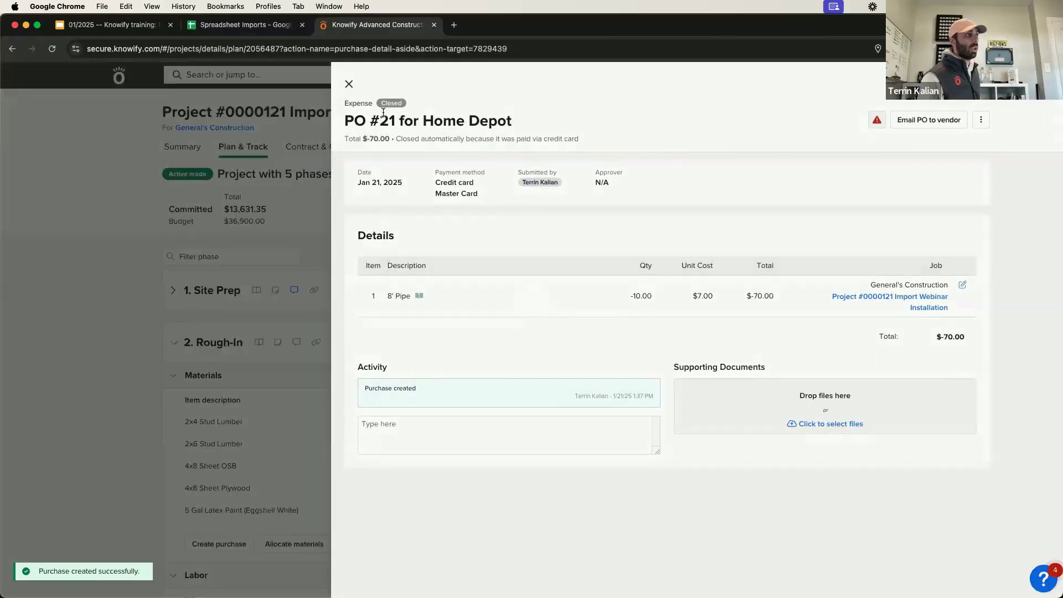
{"action": "left_click", "coordinate": [349, 86]}
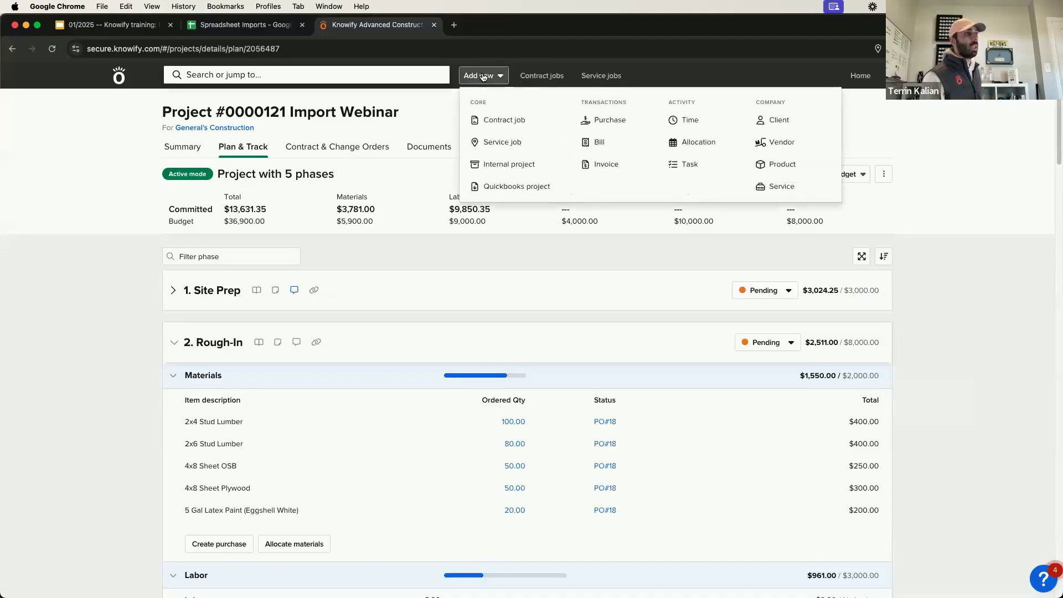
Start a new purchase as an expense paid with credit card, using the Master Card account and ABC Supply as vendor.
{"action": "left_click", "coordinate": [615, 123]}
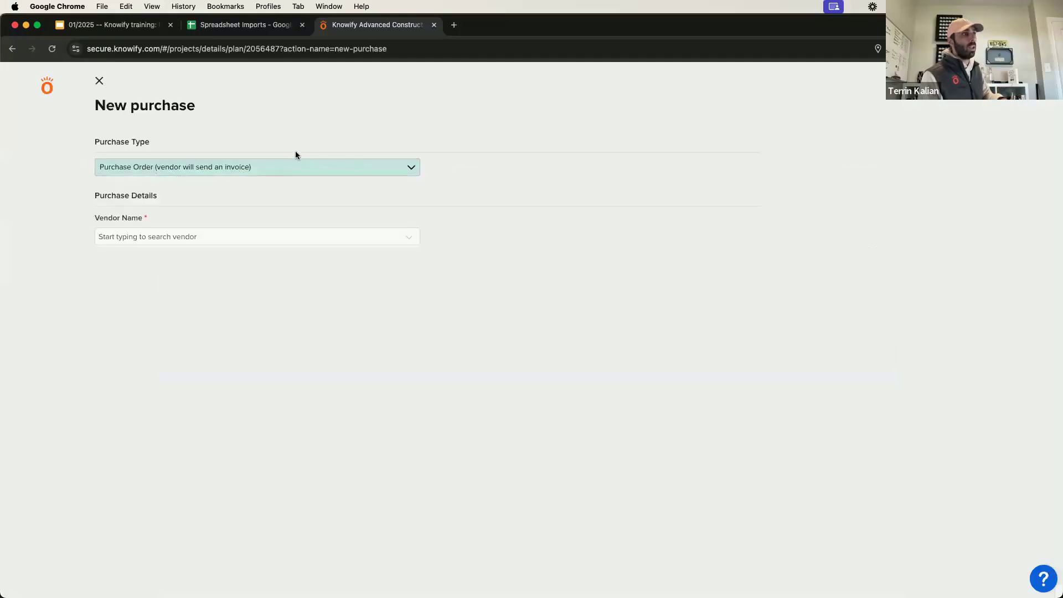
{"action": "left_click", "coordinate": [262, 166]}
{"action": "left_click", "coordinate": [215, 193]}
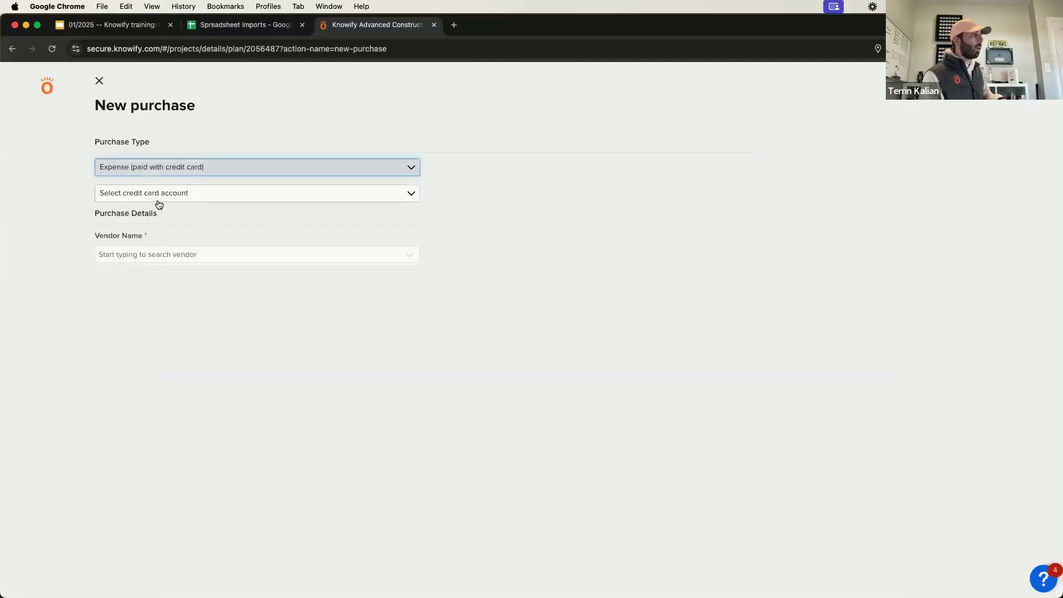
{"action": "left_click", "coordinate": [158, 197]}
{"action": "left_click", "coordinate": [158, 207]}
{"action": "left_click", "coordinate": [166, 254]}
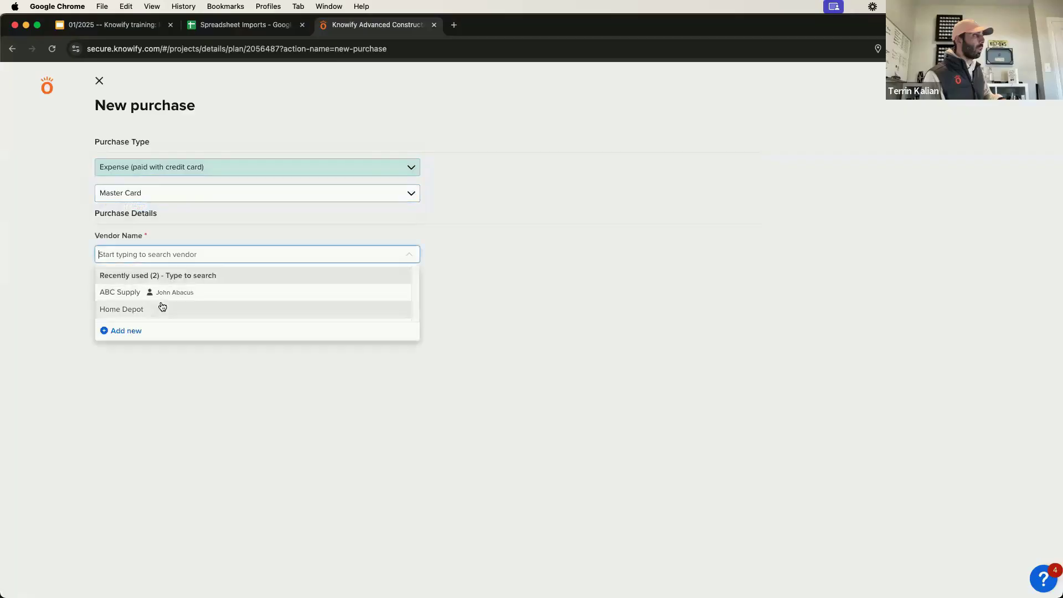
{"action": "left_click", "coordinate": [139, 289]}
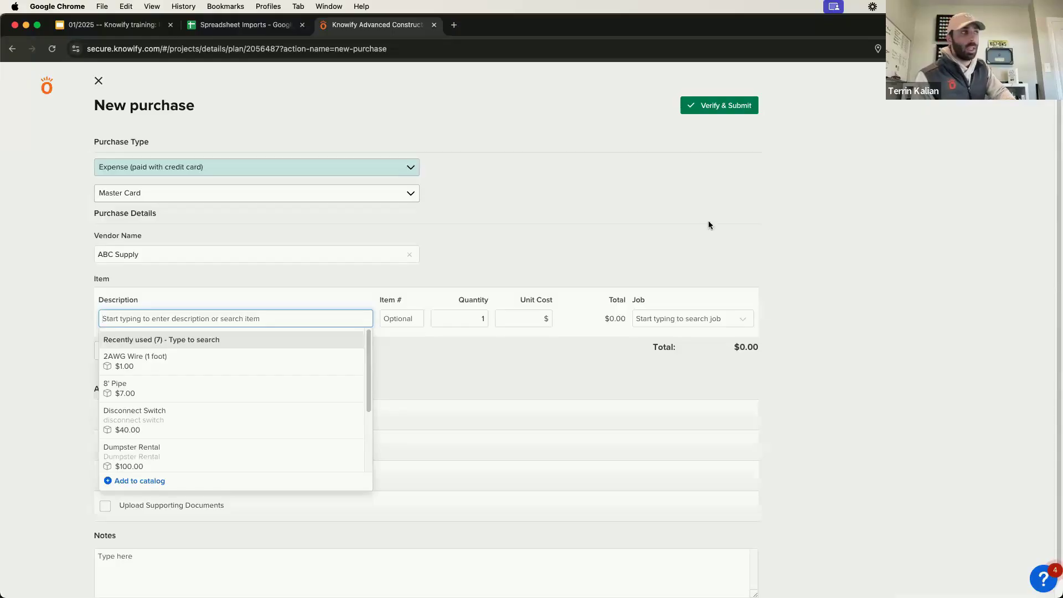
Switch to the Spreadsheet Imports Google Sheet and examine the data ranges on the Phases, Materials Budget and Contract sheets.
{"action": "left_click", "coordinate": [271, 27]}
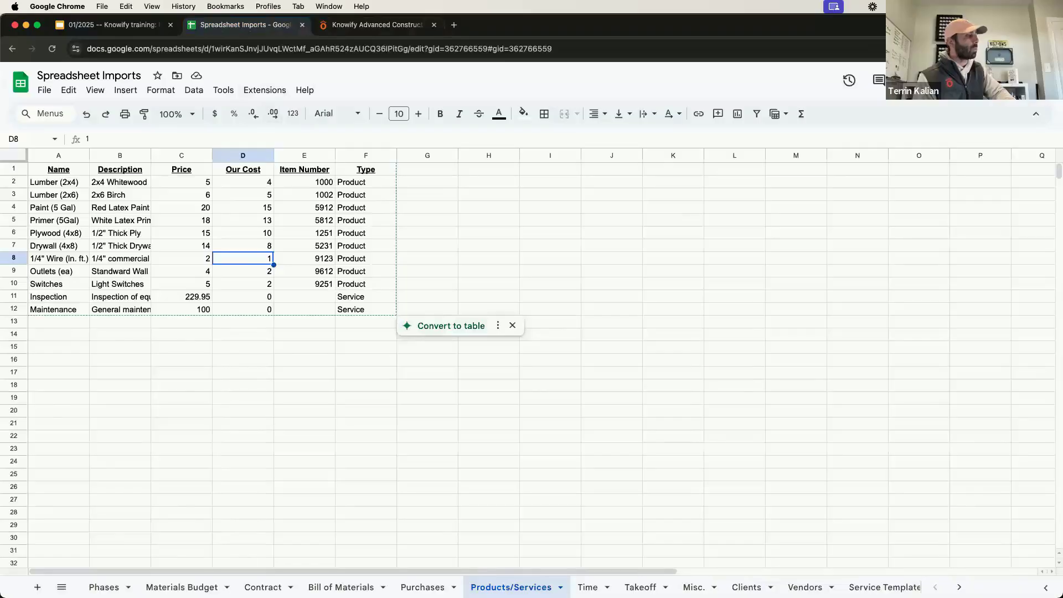
{"action": "left_click", "coordinate": [105, 586]}
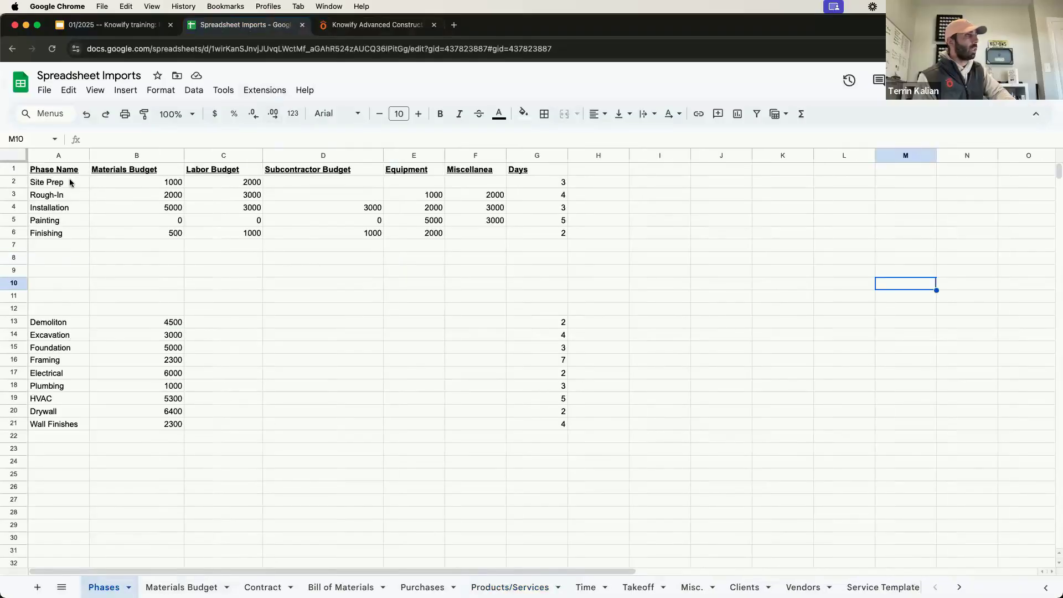
{"action": "left_click_drag", "start_coordinate": [70, 183], "coordinate": [532, 234]}
{"action": "left_click", "coordinate": [180, 586]}
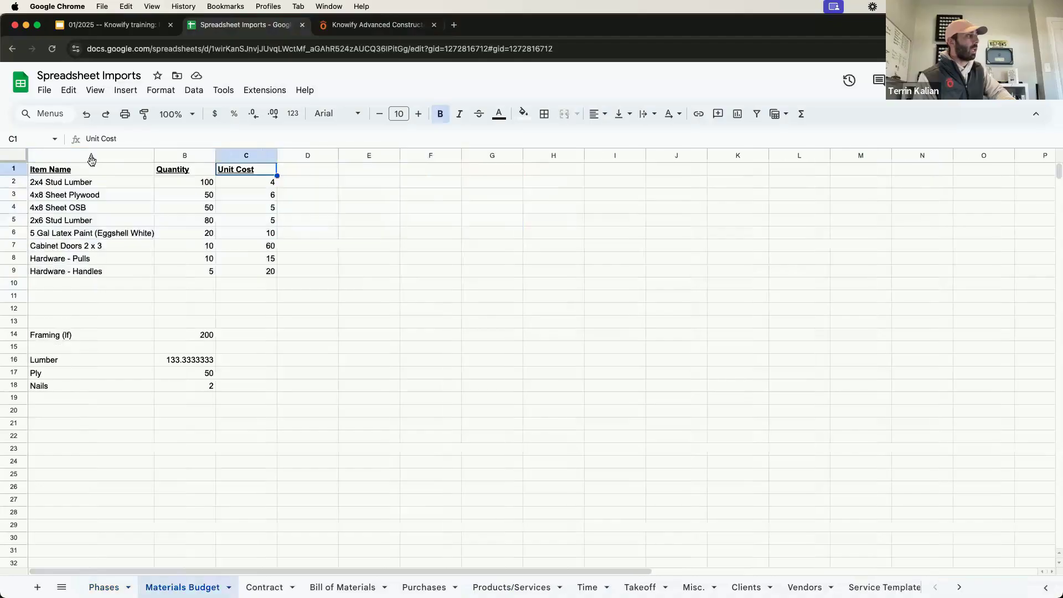
{"action": "left_click_drag", "start_coordinate": [90, 183], "coordinate": [249, 275]}
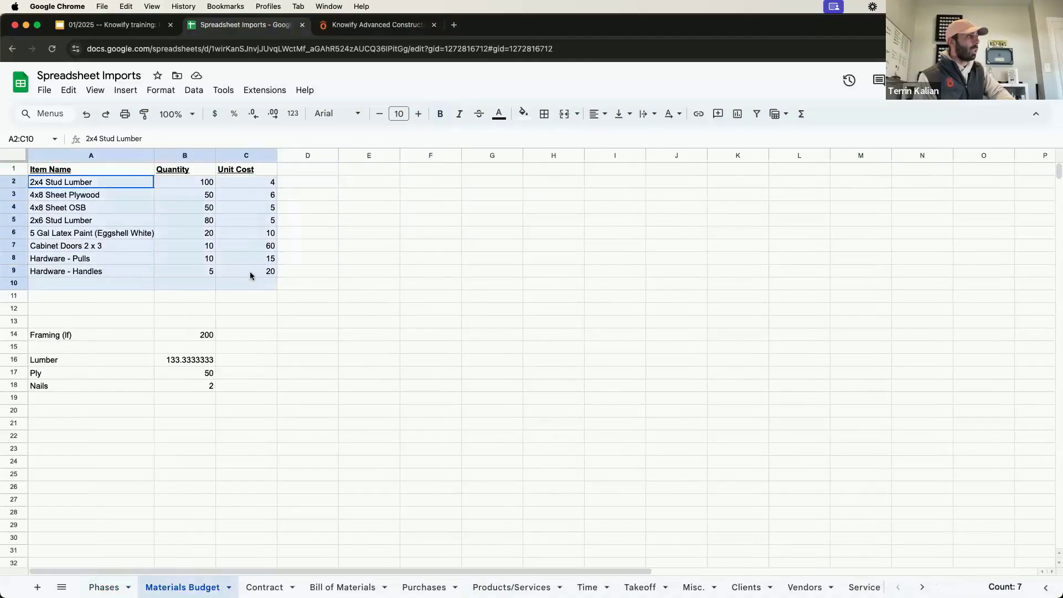
{"action": "left_click", "coordinate": [249, 272]}
{"action": "left_click", "coordinate": [264, 587]}
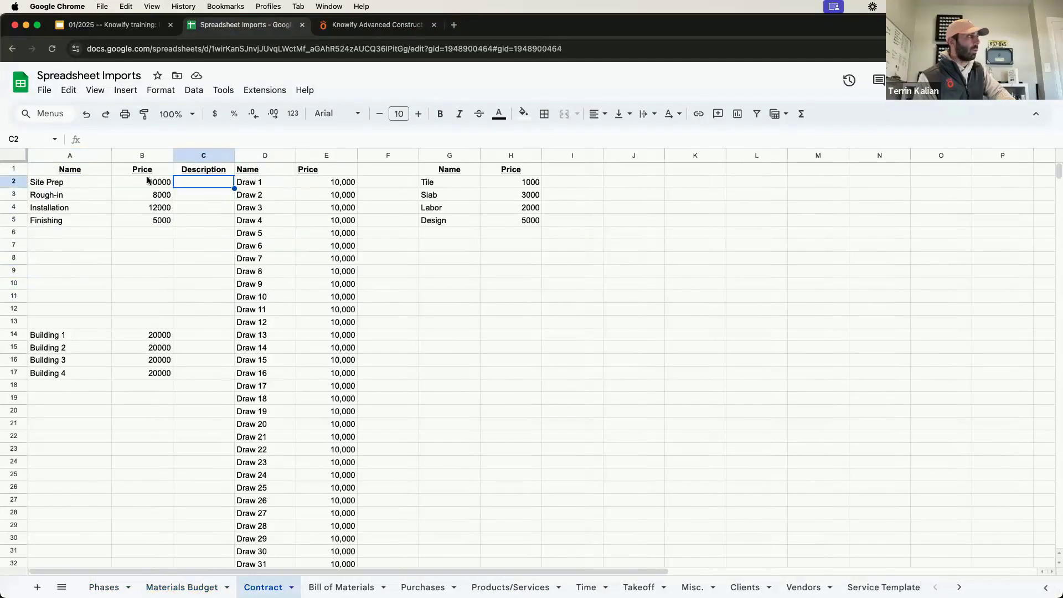
{"action": "left_click_drag", "start_coordinate": [89, 181], "coordinate": [162, 220]}
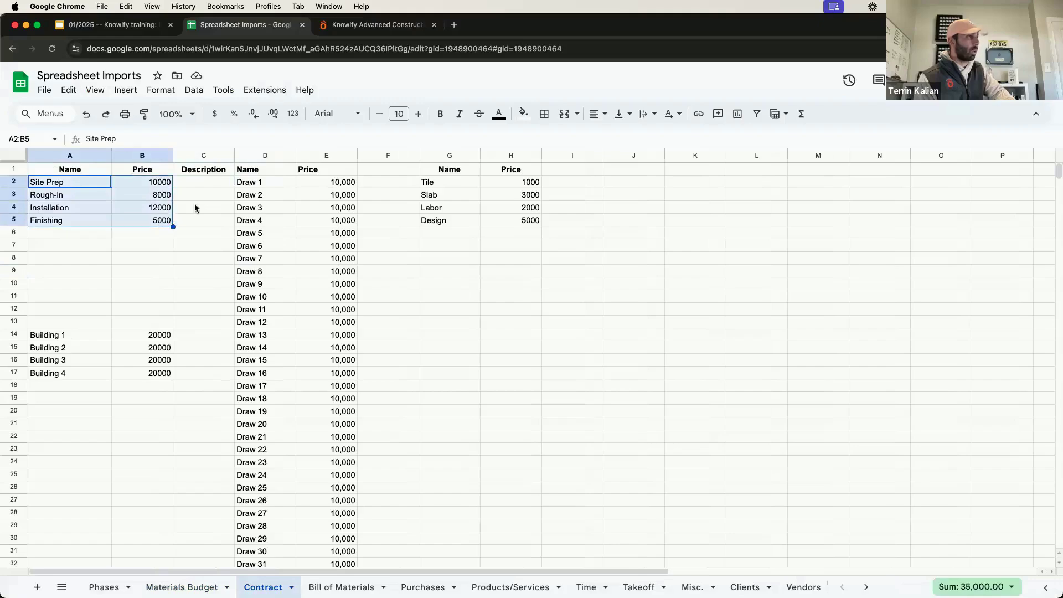